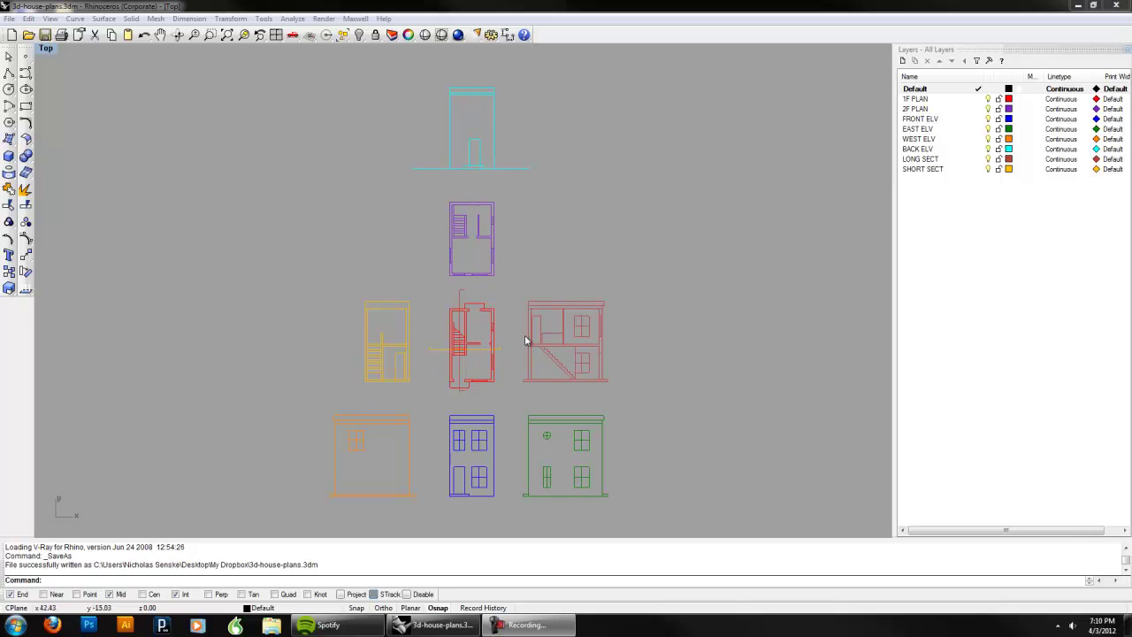
scroll(510, 328, up, 5)
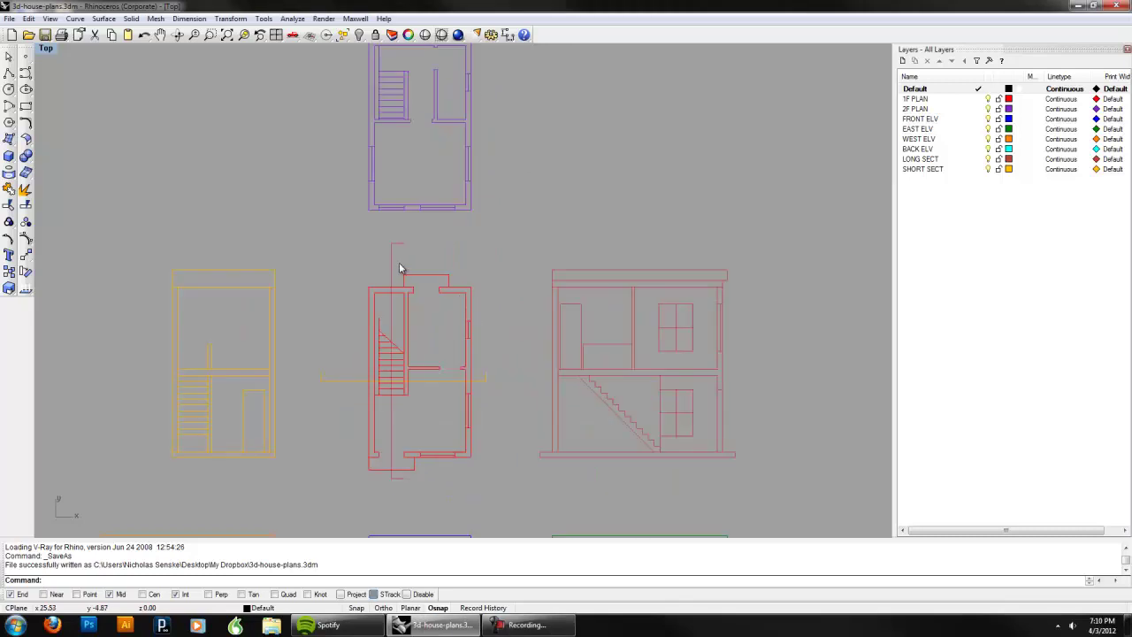
scroll(517, 390, down, 6)
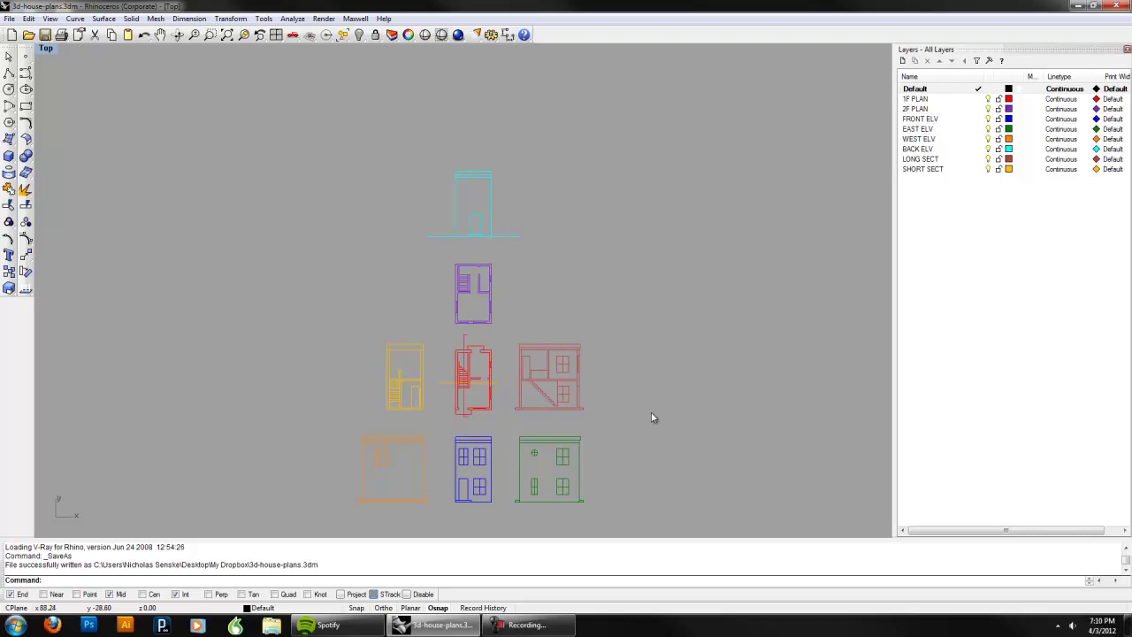
right_drag(670, 432, 656, 372)
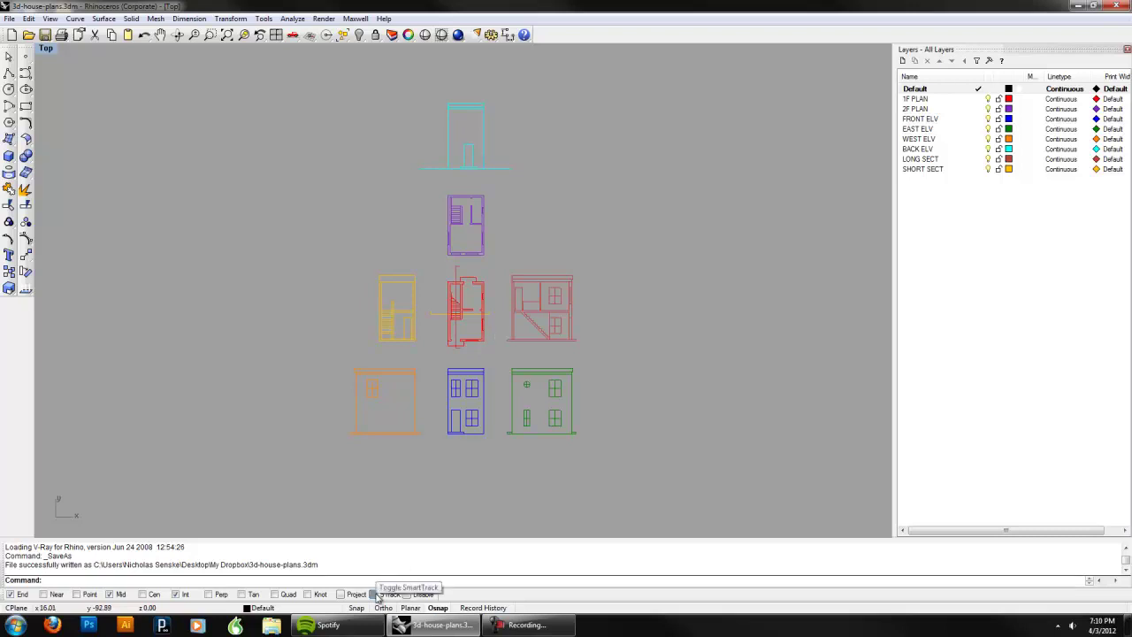
scroll(571, 346, up, 4)
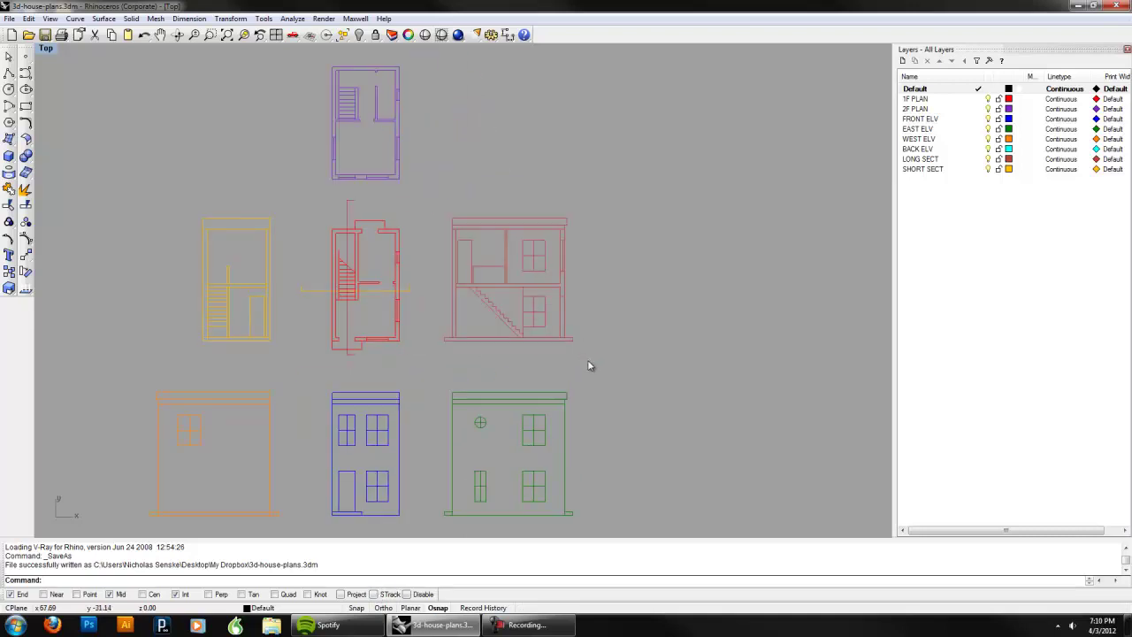
scroll(546, 345, up, 4)
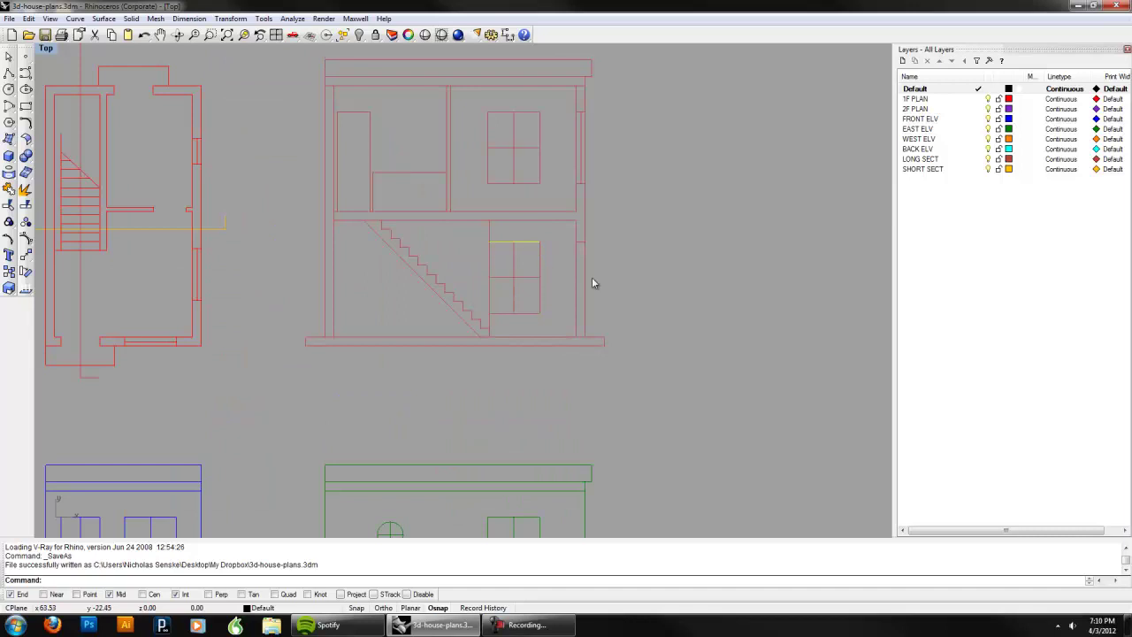
Step: Group all curves of the long section drawing beside the first-floor plan
scroll(712, 353, down, 3)
right_drag(716, 354, 679, 367)
drag(456, 182, 461, 190)
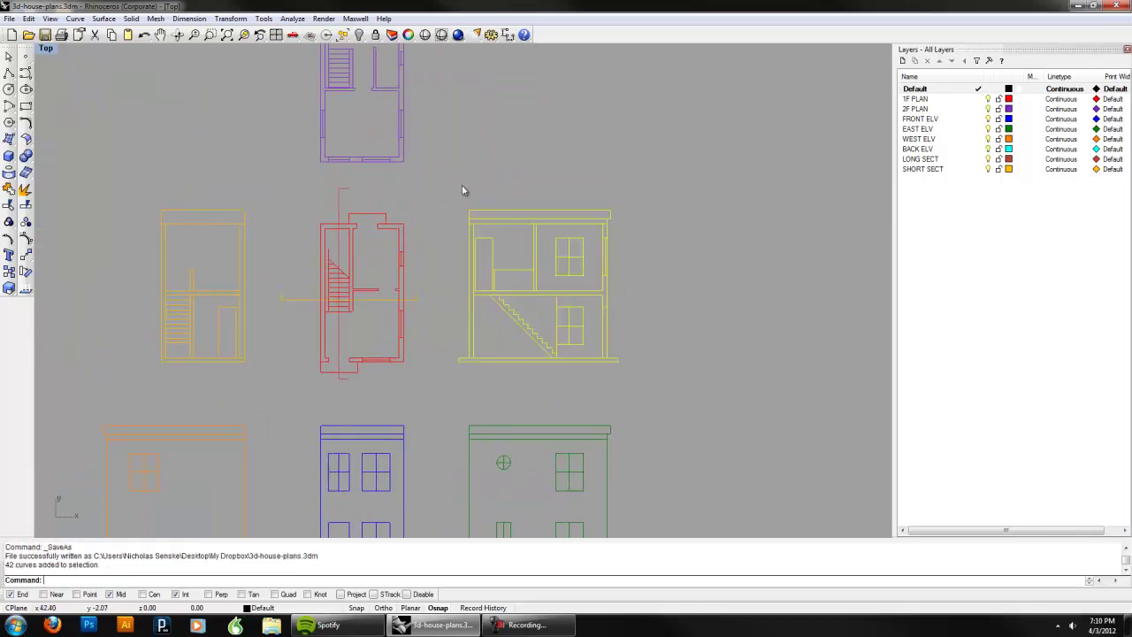
text(group)
key(Return)
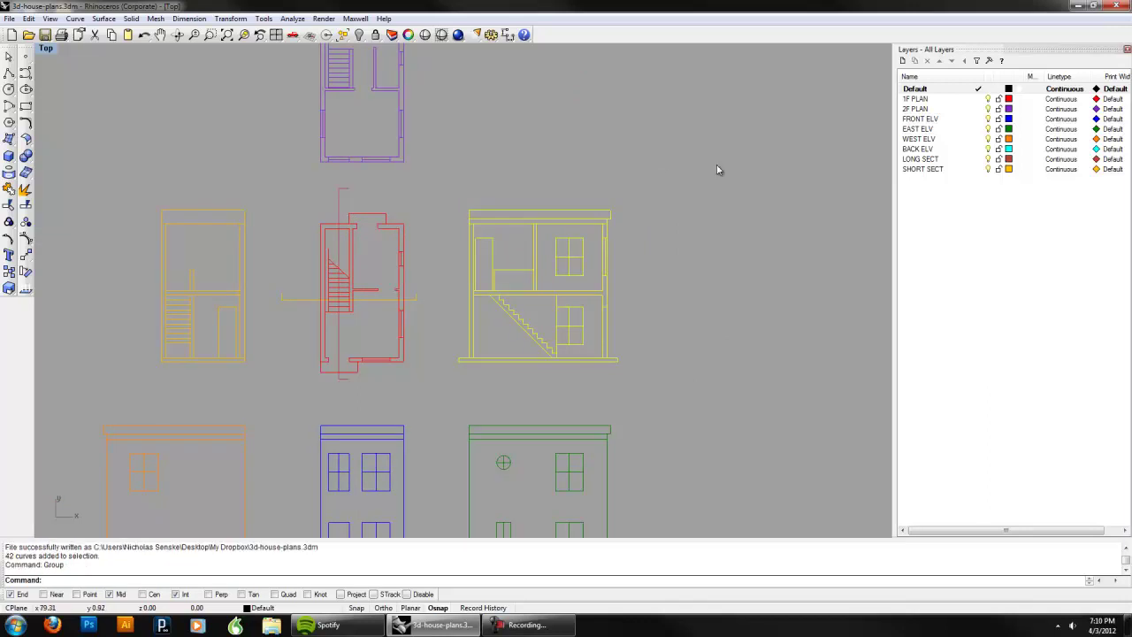
key(Escape)
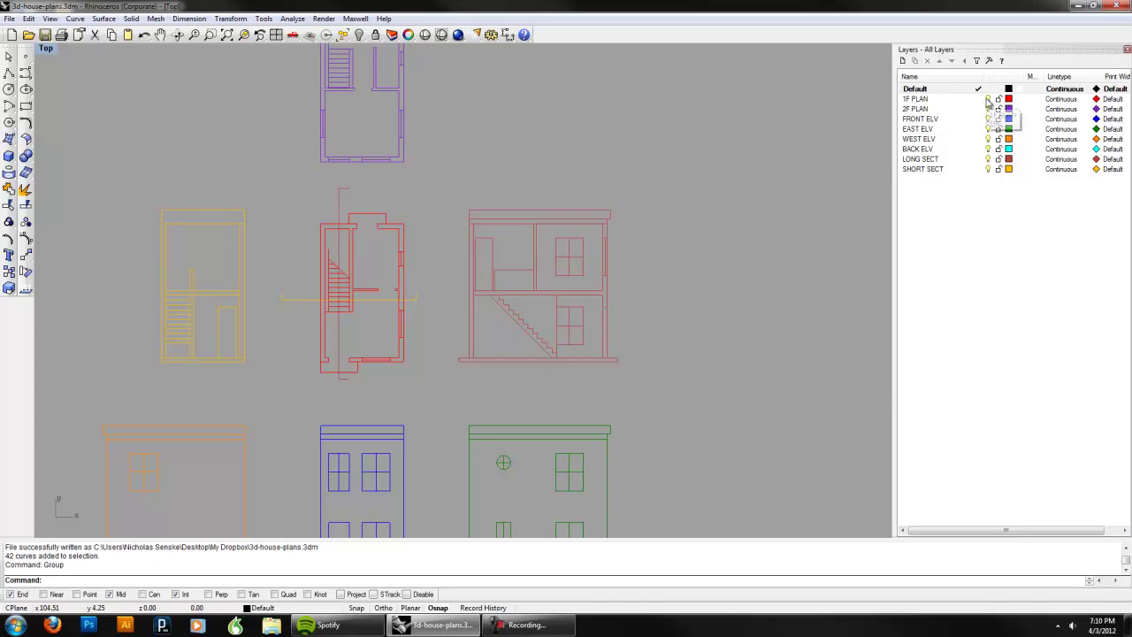
Step: Switch the 1F PLAN and 2F PLAN layers off and on to check which drawings they hold
click(988, 99)
click(988, 99)
click(988, 108)
click(988, 109)
Step: Group all curves of the second-floor plan
right_drag(607, 207, 594, 262)
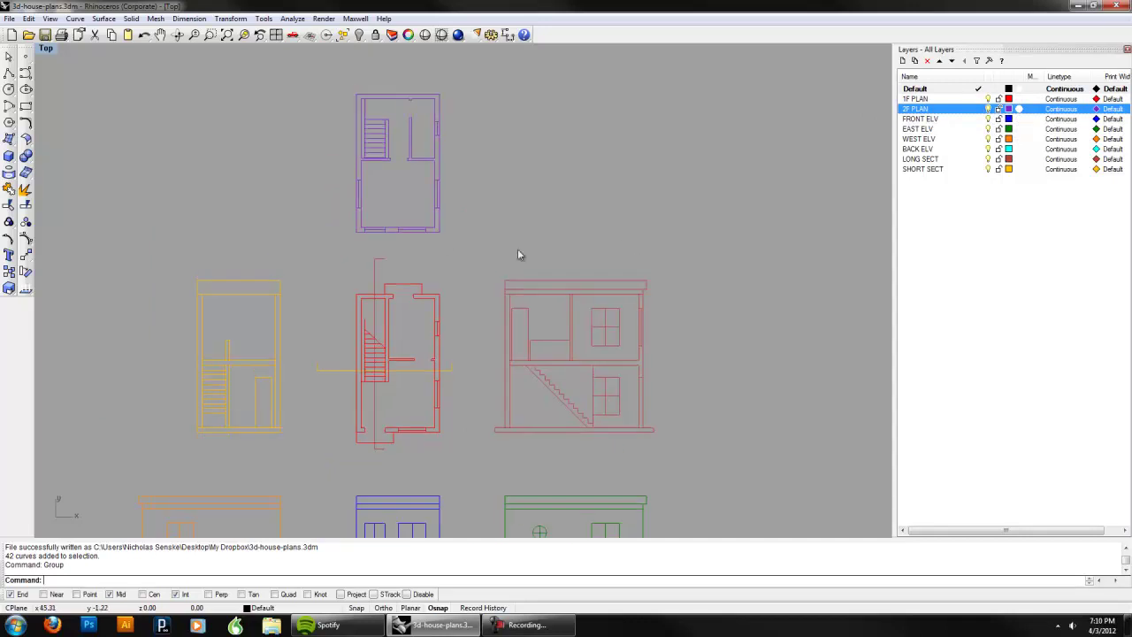
drag(328, 95, 327, 92)
text(Group)
key(Return)
click(319, 106)
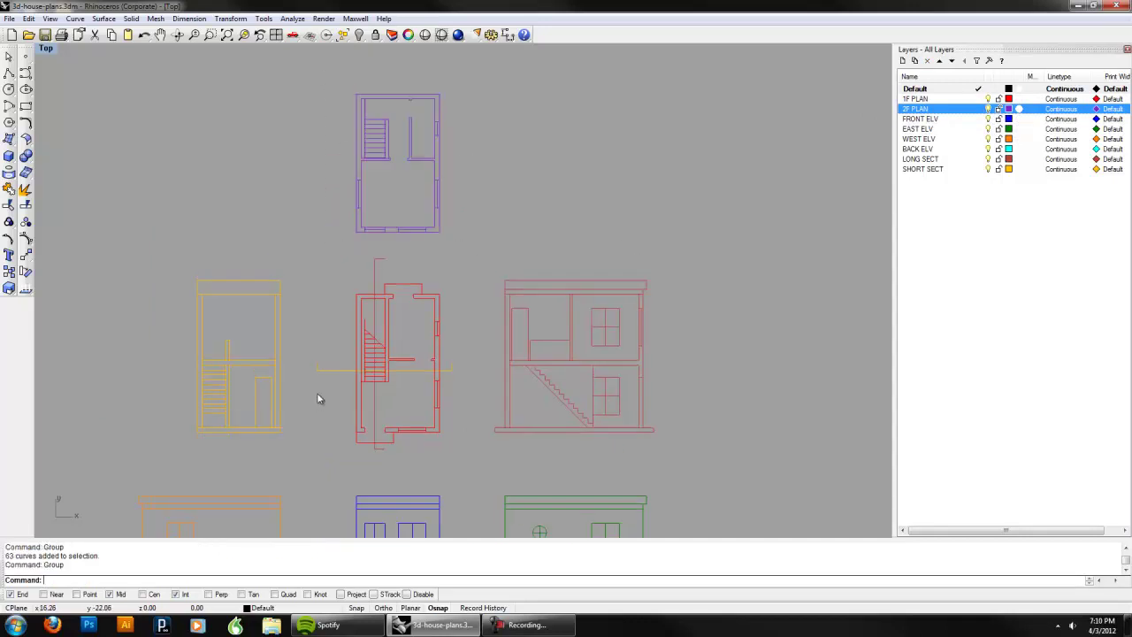
Step: Group the short section drawing's curves, leaving its section mark on the plan out of the group
drag(162, 287, 159, 281)
key(Return)
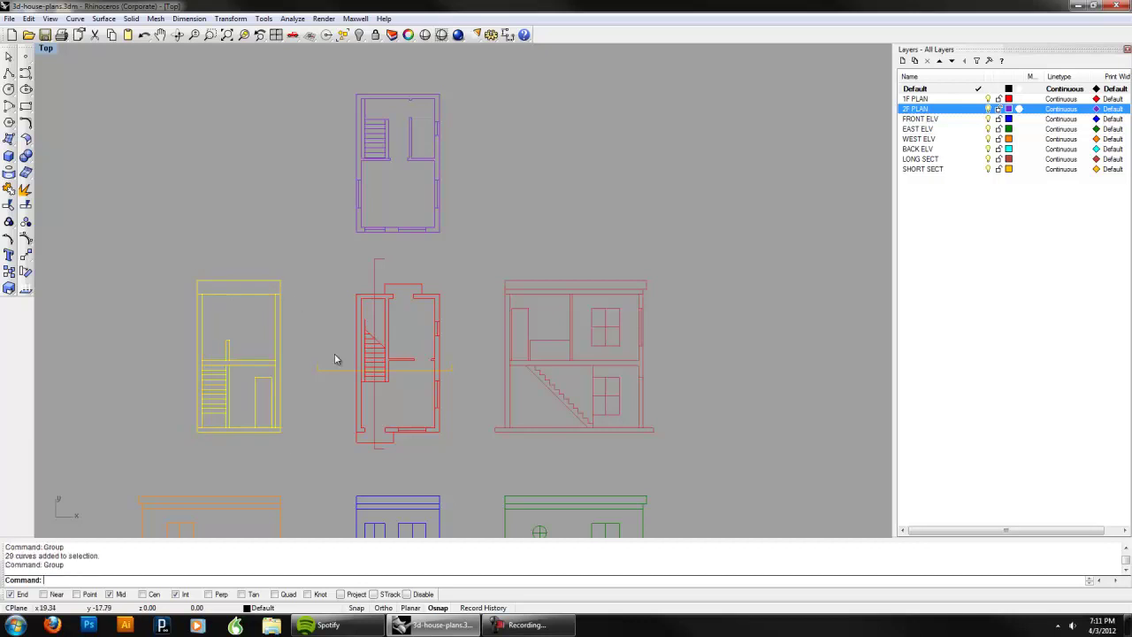
click(674, 205)
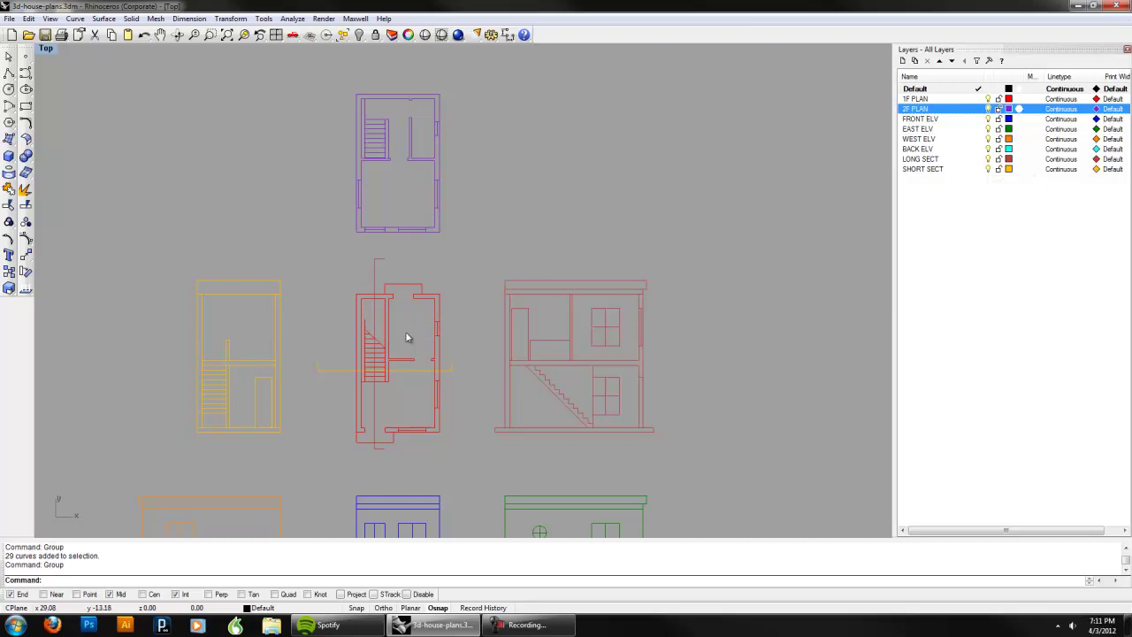
Step: Group the first-floor plan without its section marks, hiding the LONG SECT and SHORT SECT layers only while grouping
click(987, 160)
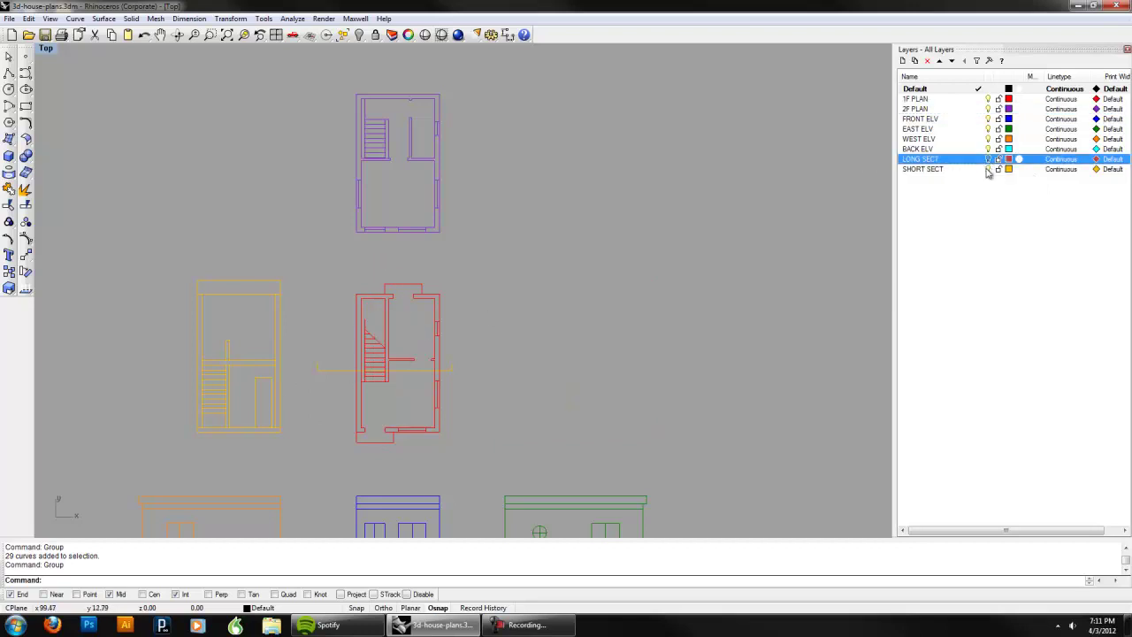
click(988, 169)
drag(466, 464, 329, 267)
text(Grou)
key(Return)
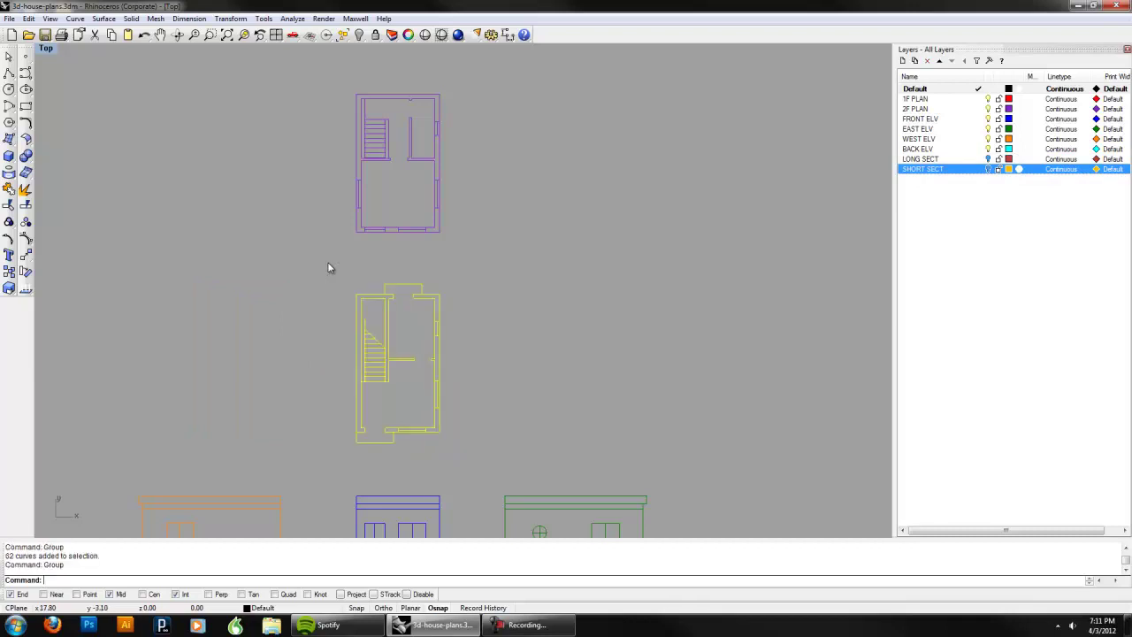
click(989, 160)
click(989, 169)
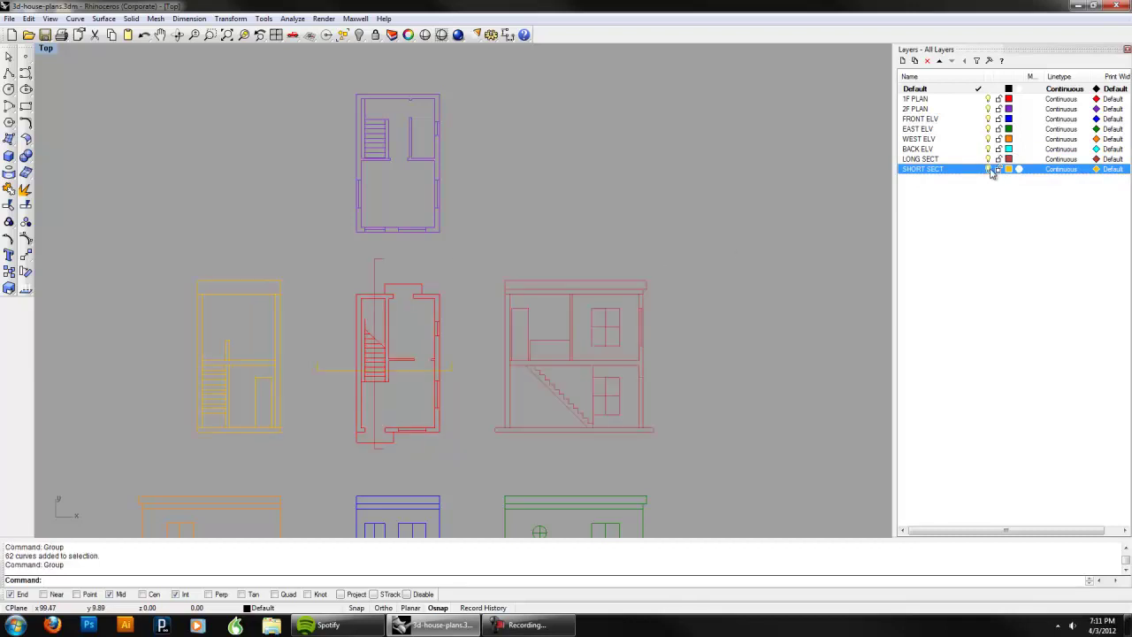
Step: Select the long section, first-floor plan and short section in turn to check their grouping
click(546, 430)
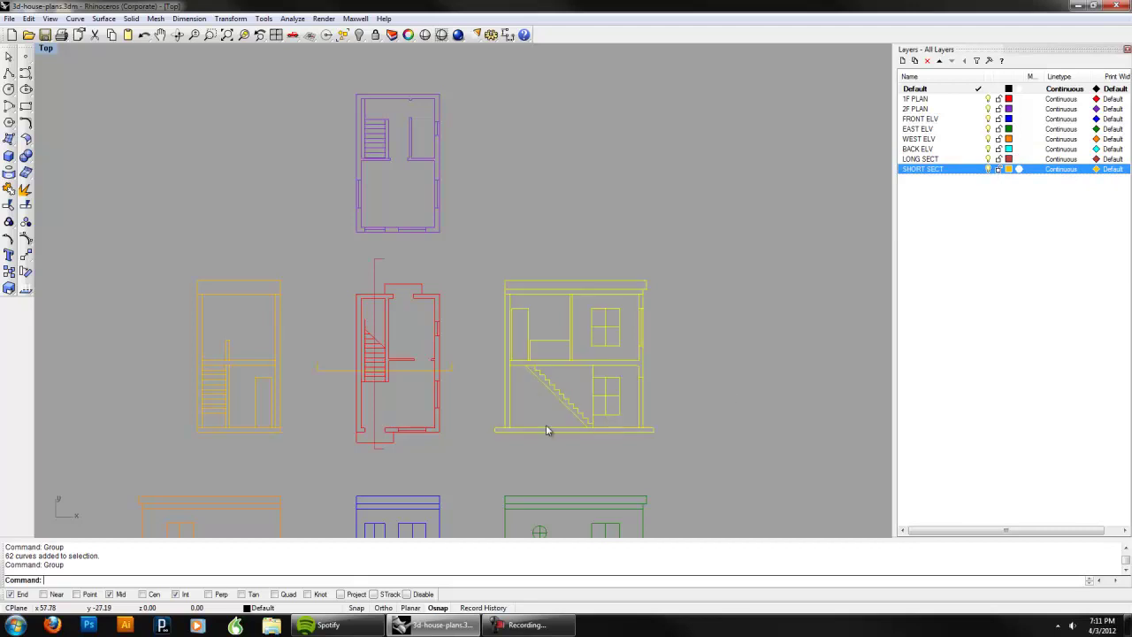
click(392, 433)
click(249, 429)
click(283, 460)
Step: Group the curves of the front elevation and of the east elevation as two separate groups
right_drag(441, 448, 434, 303)
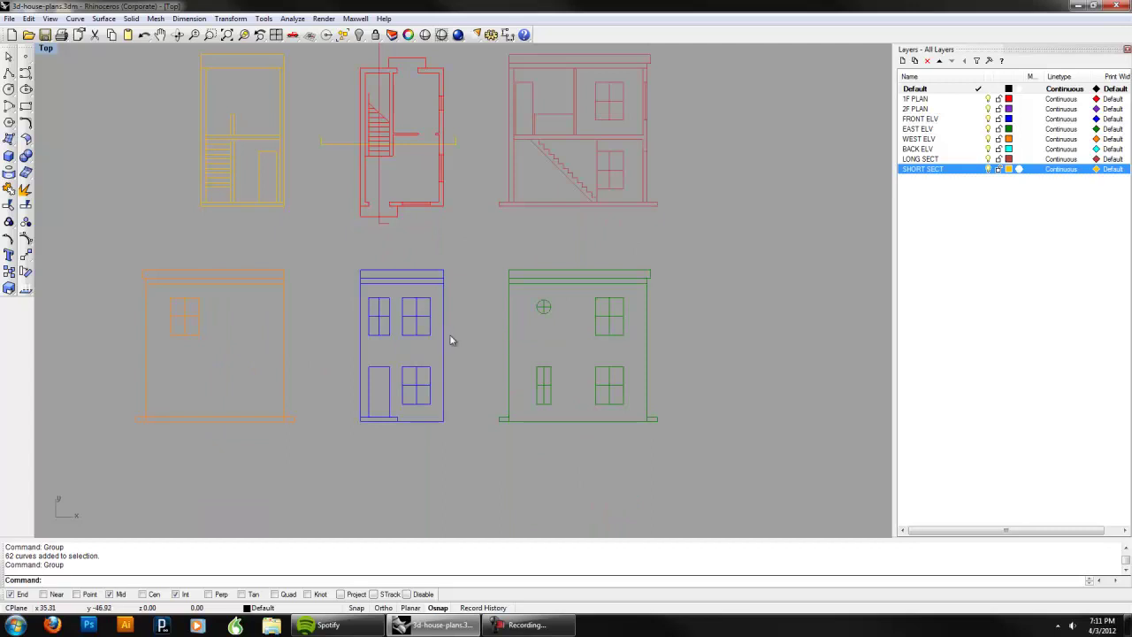
drag(383, 355, 346, 251)
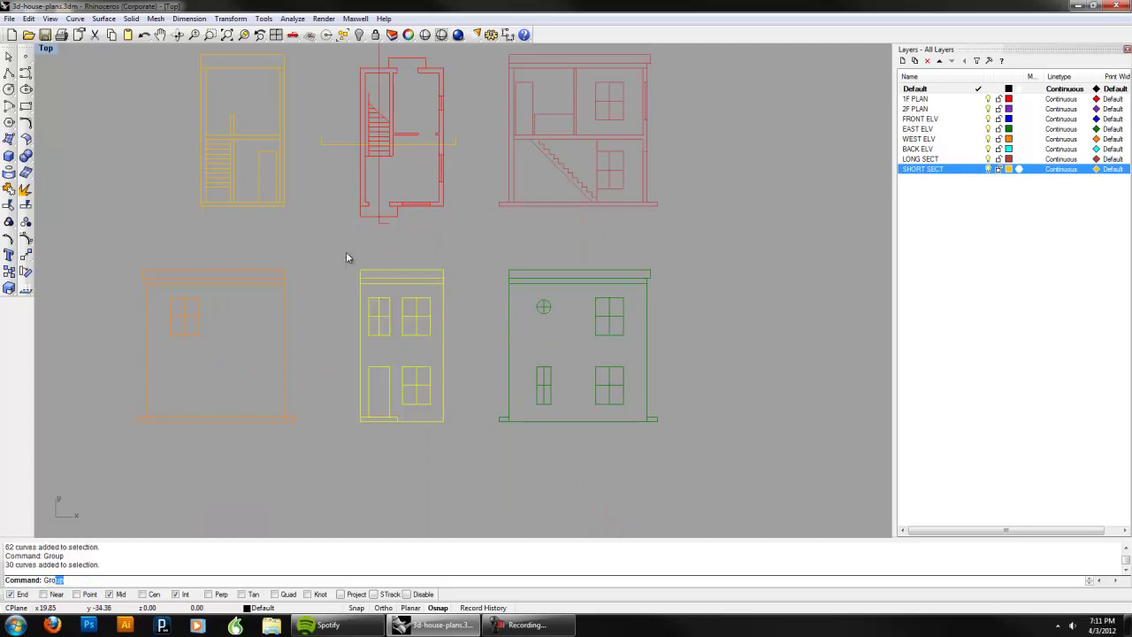
drag(679, 490, 535, 381)
drag(478, 269, 475, 256)
text(Group)
key(Return)
Step: Group all curves of the west elevation
drag(320, 460, 195, 385)
drag(96, 231, 98, 232)
text(Grouyp)
key(Return)
text(Grou)
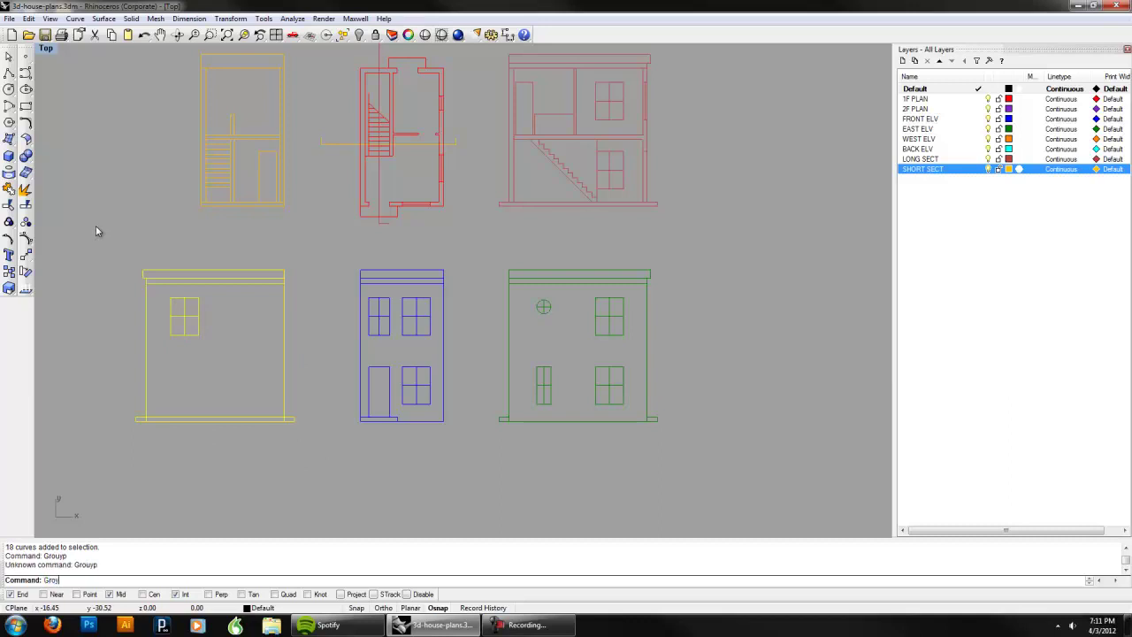
text(p)
key(Return)
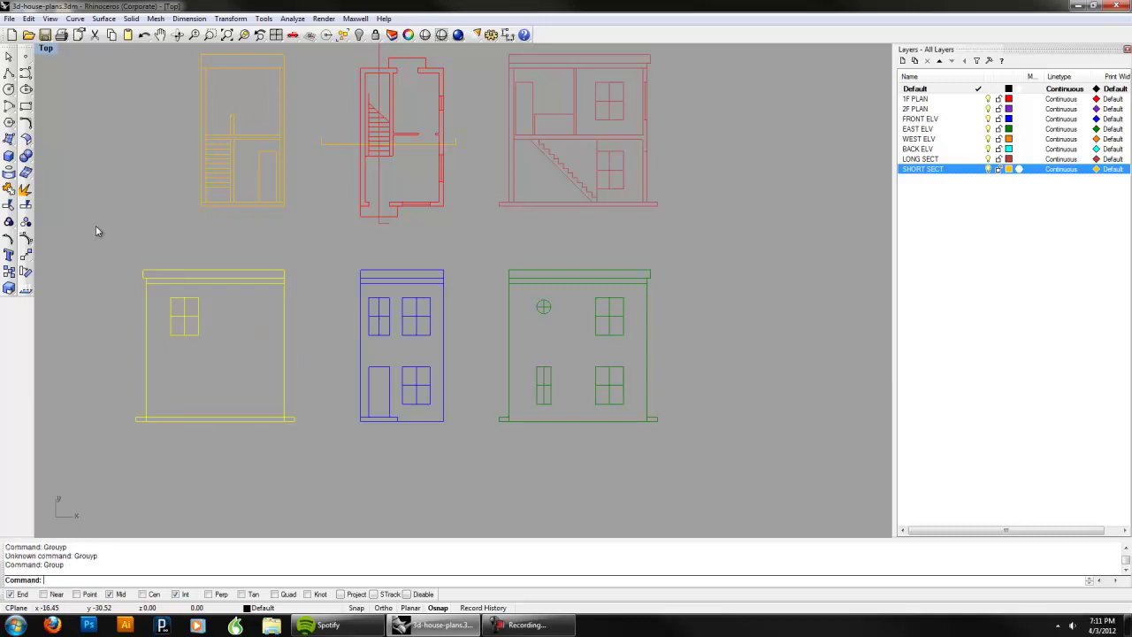
Step: Hide all the drawing layers except 1F PLAN and FRONT ELV
click(988, 169)
click(988, 108)
click(988, 118)
click(988, 128)
click(988, 138)
click(988, 158)
click(987, 149)
click(988, 119)
Step: Move the front elevation from its lower-right corner onto the lower-right outer wall corner of the first-floor plan
right_drag(571, 368, 585, 440)
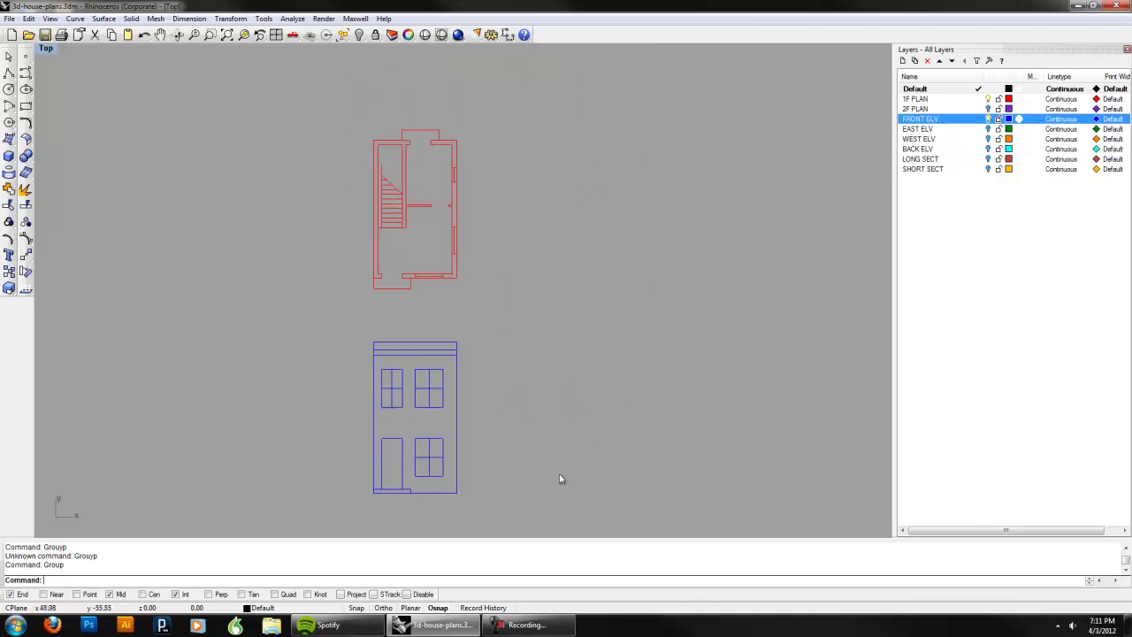
drag(390, 411, 389, 410)
right_drag(606, 456, 566, 397)
text(move)
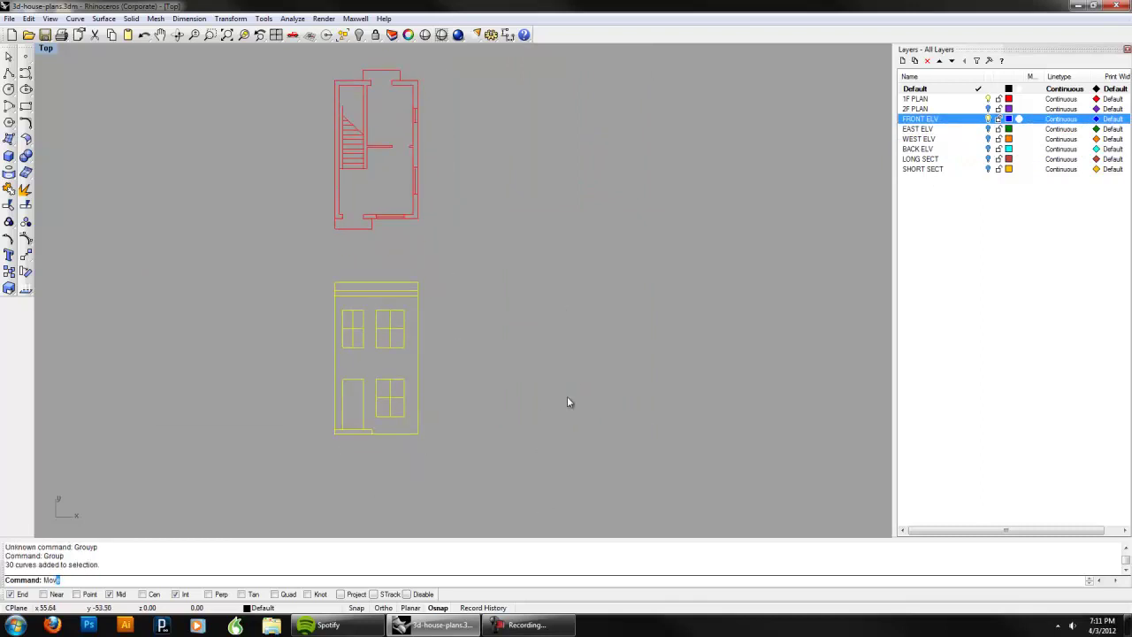
key(Return)
scroll(450, 451, up, 3)
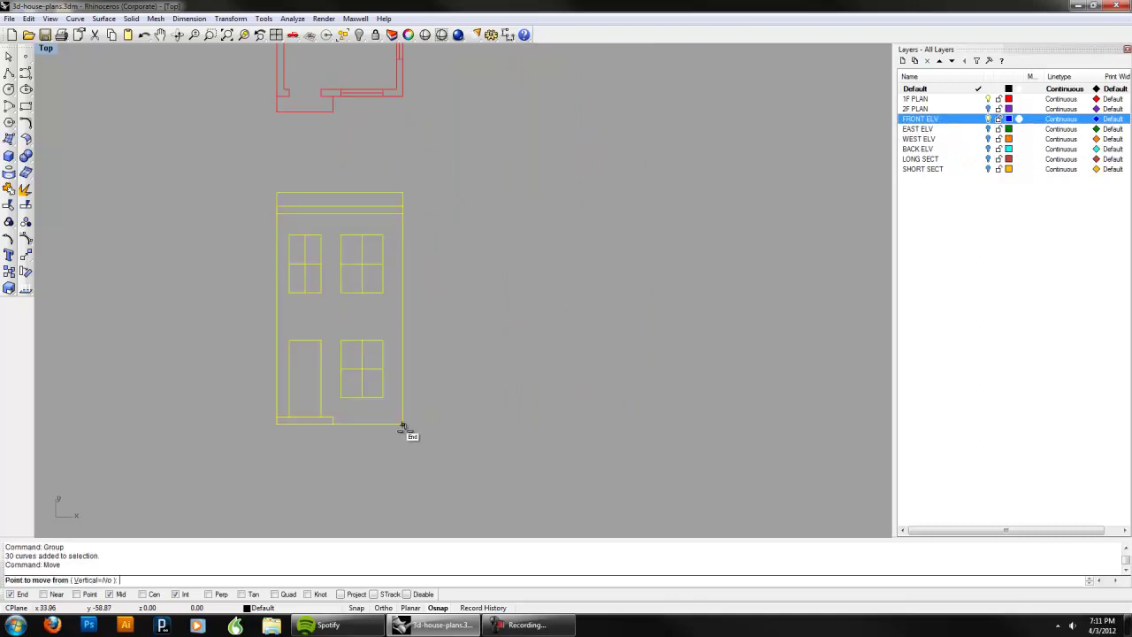
click(402, 422)
scroll(417, 222, up, 4)
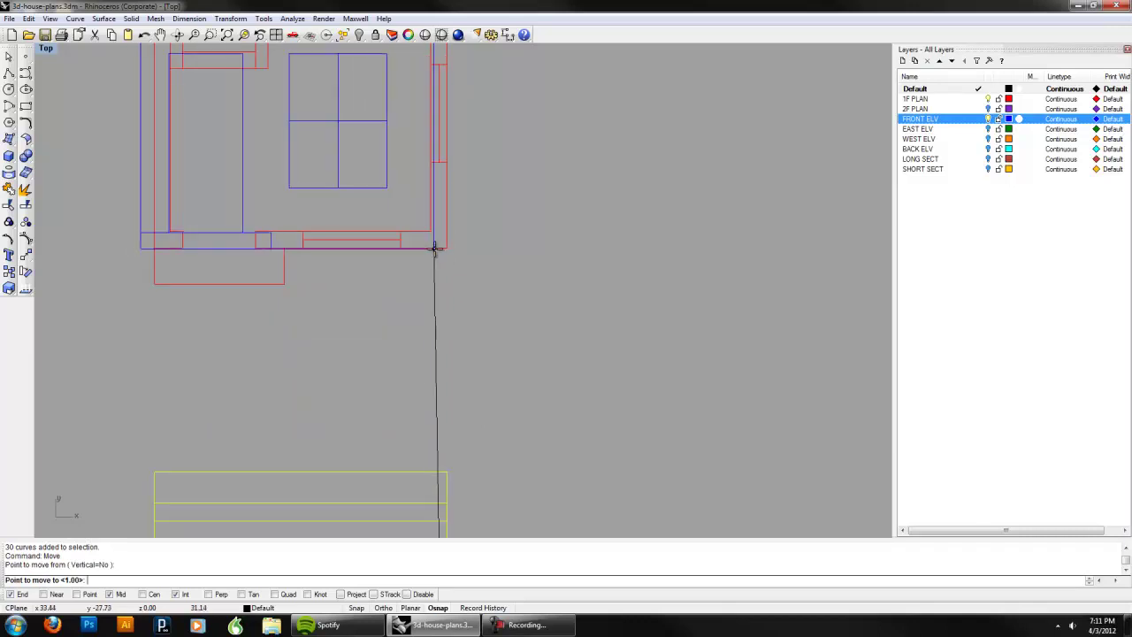
click(446, 246)
scroll(566, 273, down, 5)
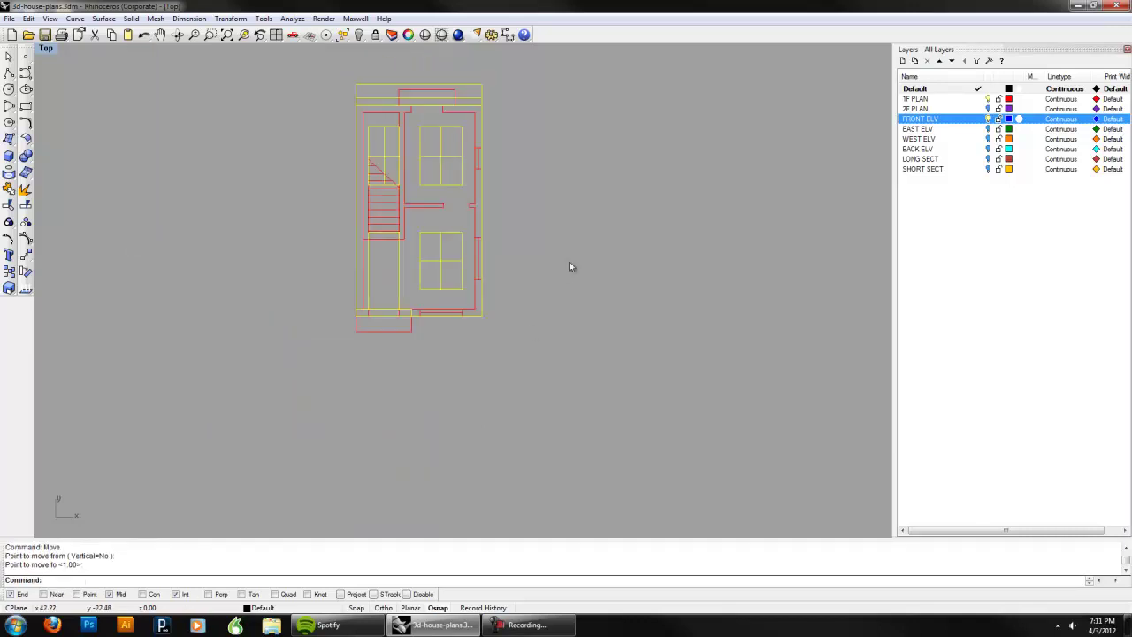
Step: Switch the viewport to a Perspective view of the overlaid plan and front elevation
click(49, 49)
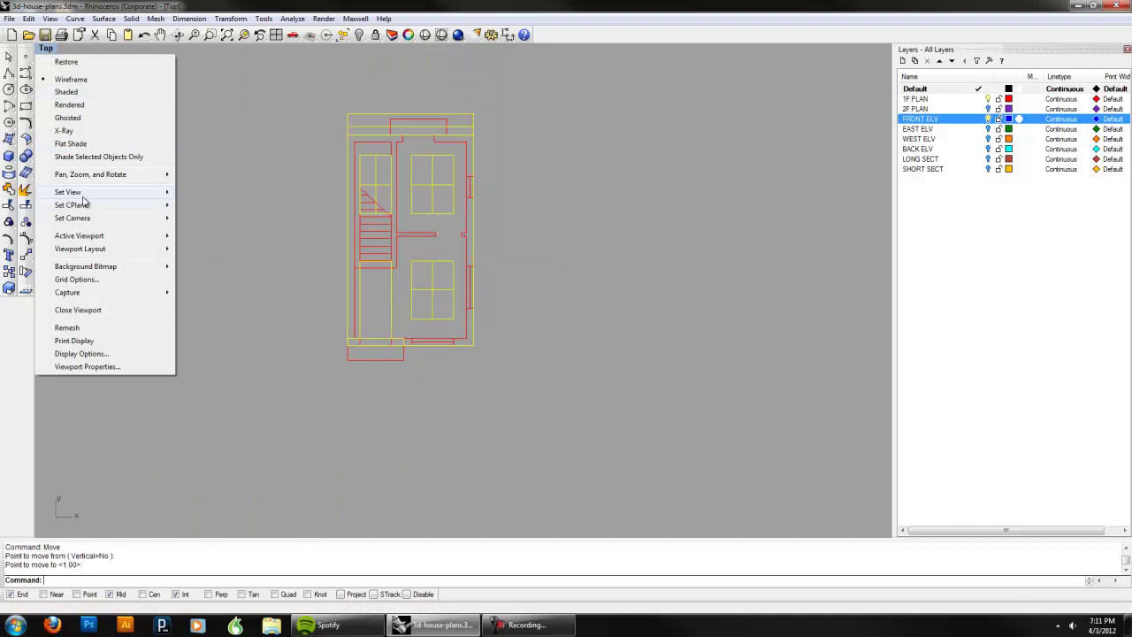
mouse_move(85, 193)
click(215, 287)
right_drag(543, 366, 458, 367)
scroll(459, 366, up, 1)
Step: Stand the front elevation upright with Rotate3D, turning it 90 degrees about its base edge on the plan, and deselect it
text(Rotate)
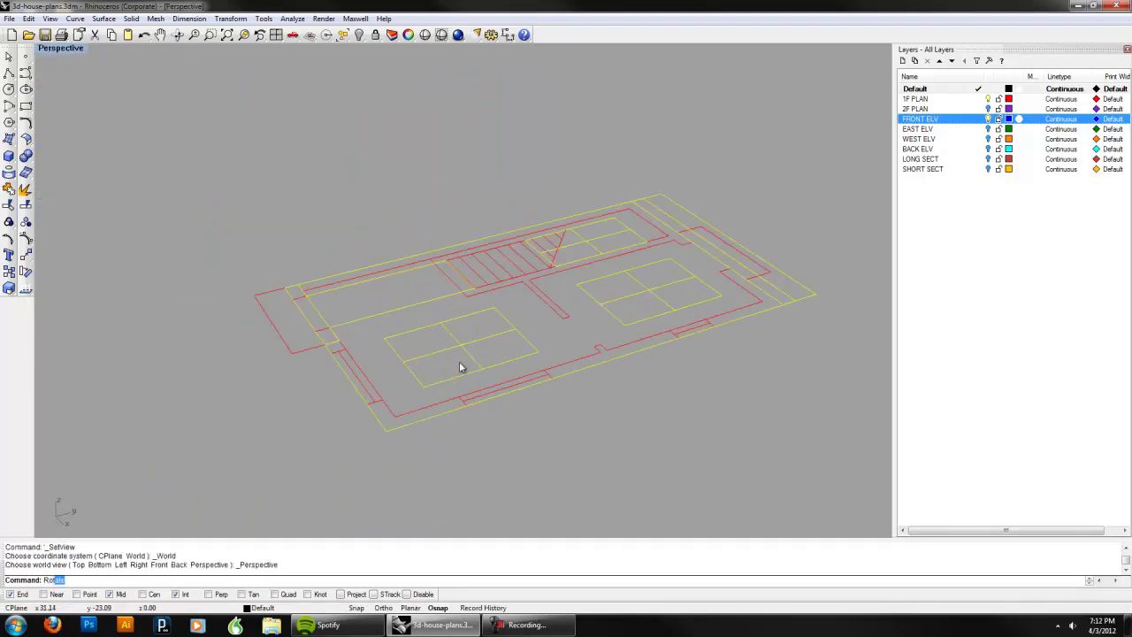
key(Down)
key(Down)
key(Return)
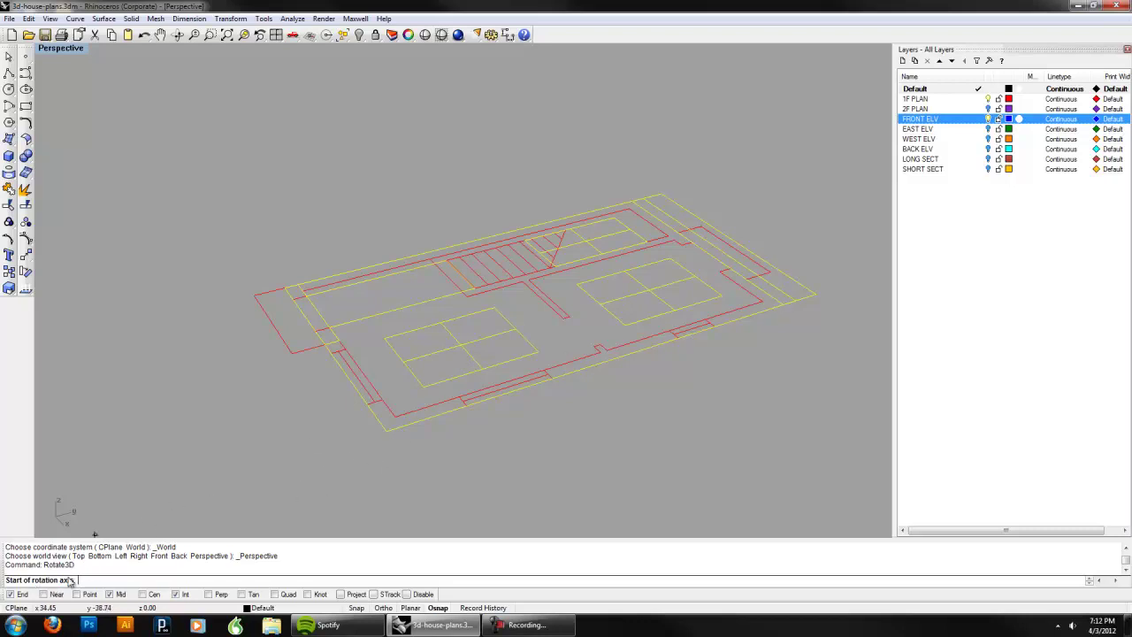
click(285, 289)
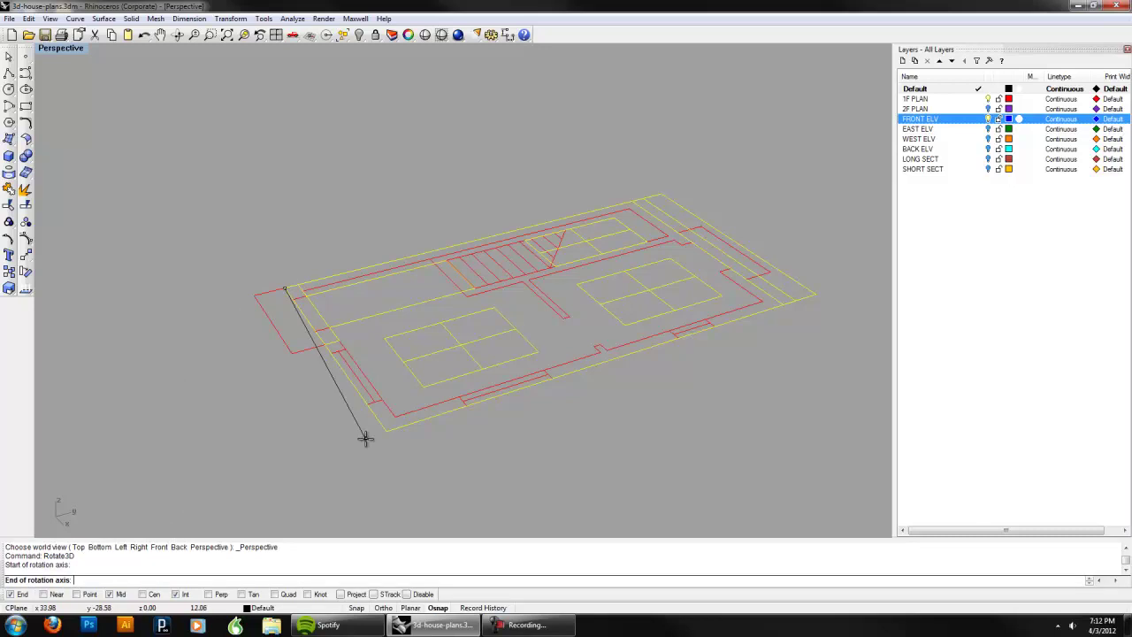
click(386, 431)
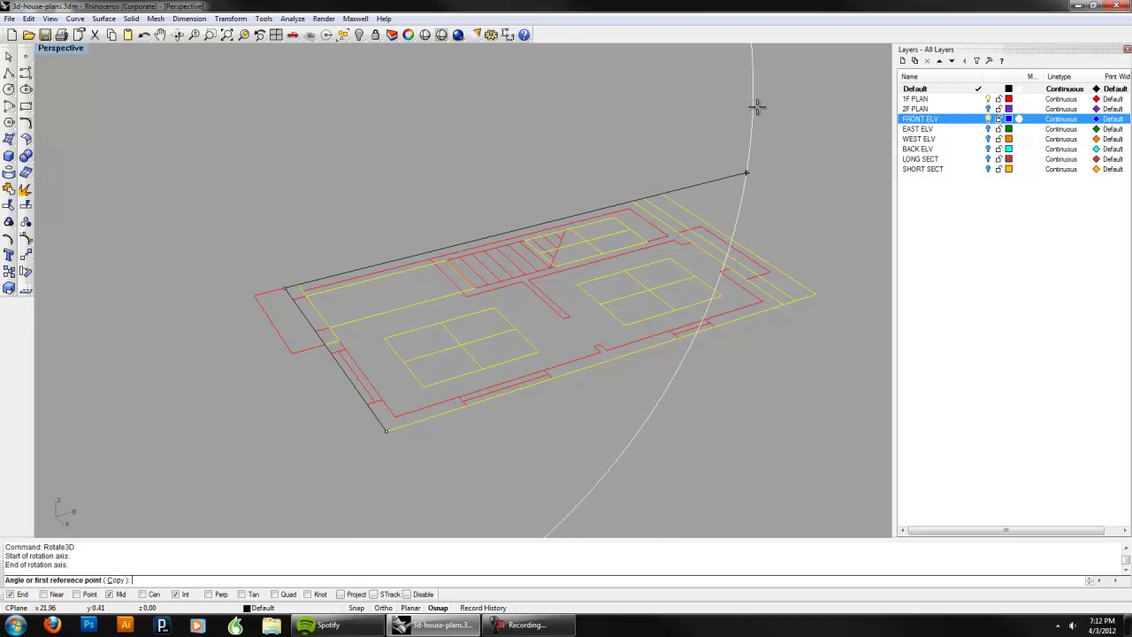
click(740, 165)
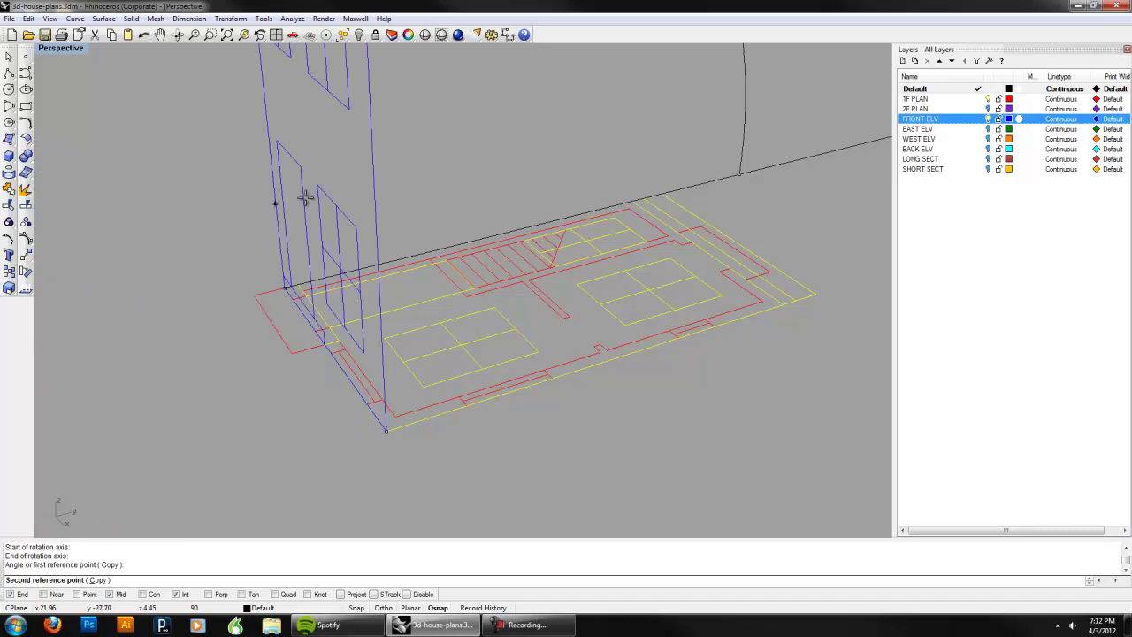
click(312, 158)
right_drag(318, 270, 397, 283)
key(Escape)
right_drag(599, 391, 662, 394)
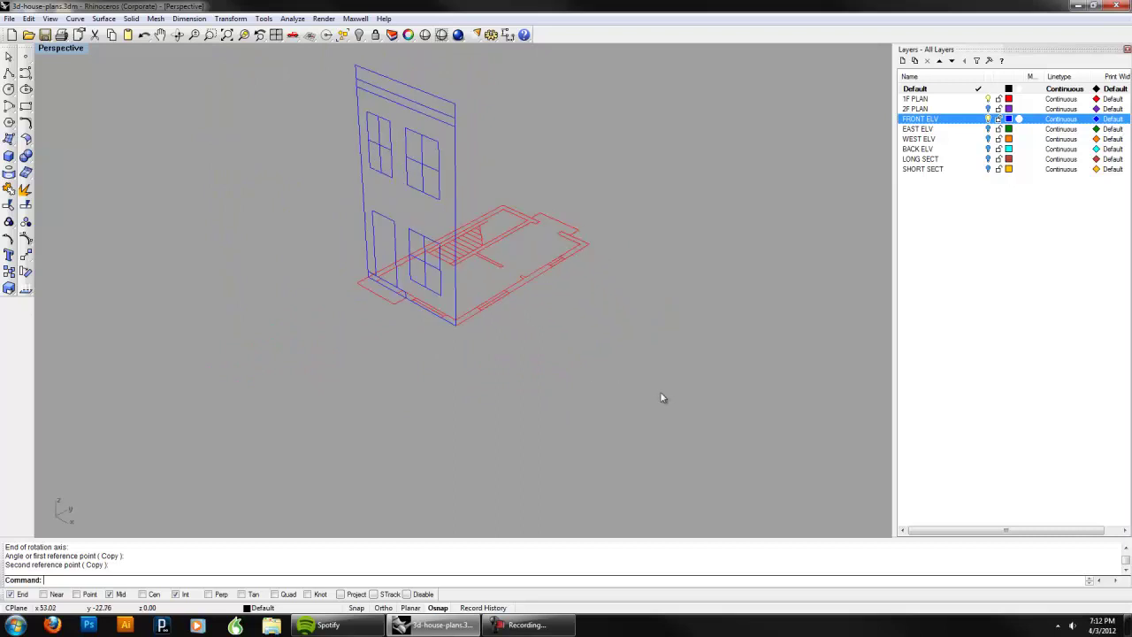
Step: Hide the FRONT ELV layer, show the EAST ELV layer, and return the viewport to Top view
click(988, 119)
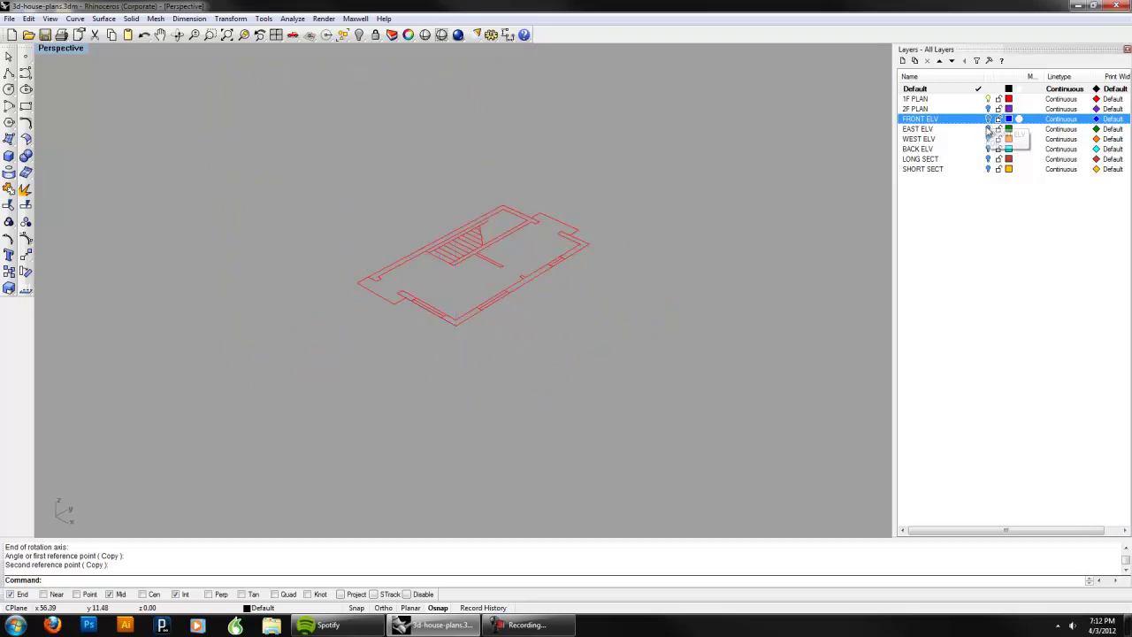
click(988, 129)
right_drag(610, 283, 693, 306)
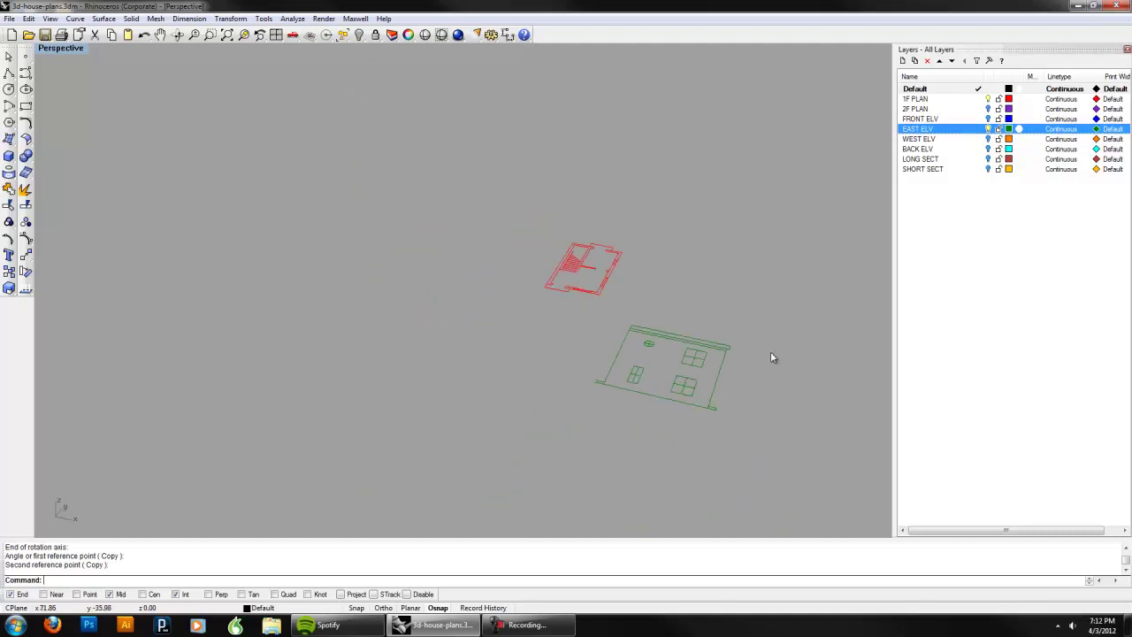
scroll(768, 353, up, 3)
text(top)
key(Return)
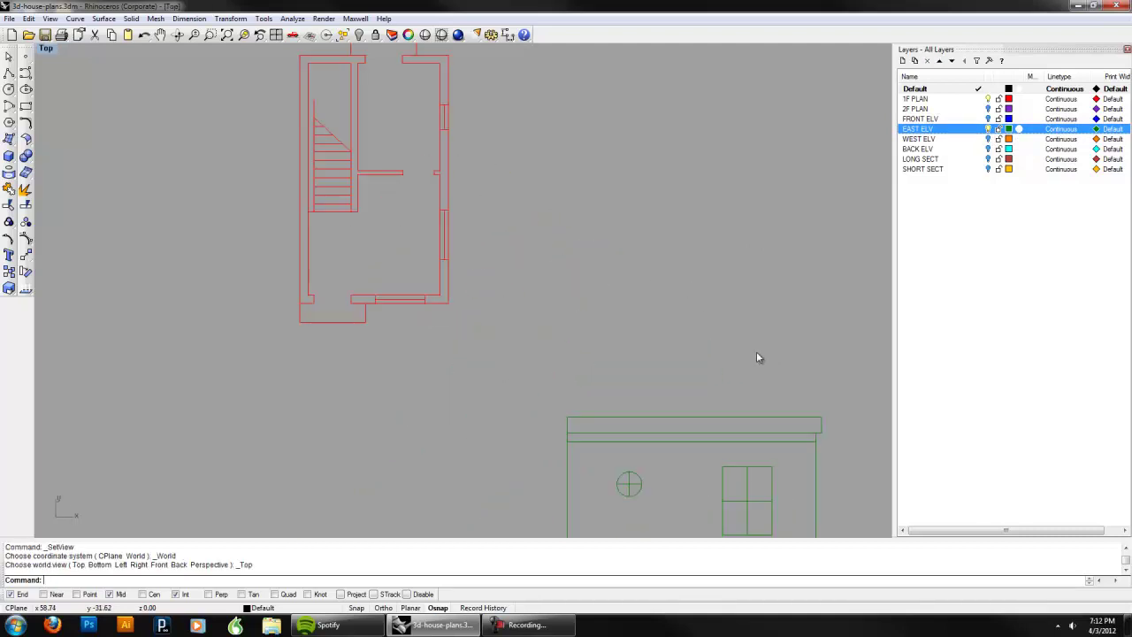
Step: Rotate the whole east elevation 90 degrees clockwise about its centre in the Top view
scroll(756, 352, down, 4)
right_drag(733, 334, 652, 275)
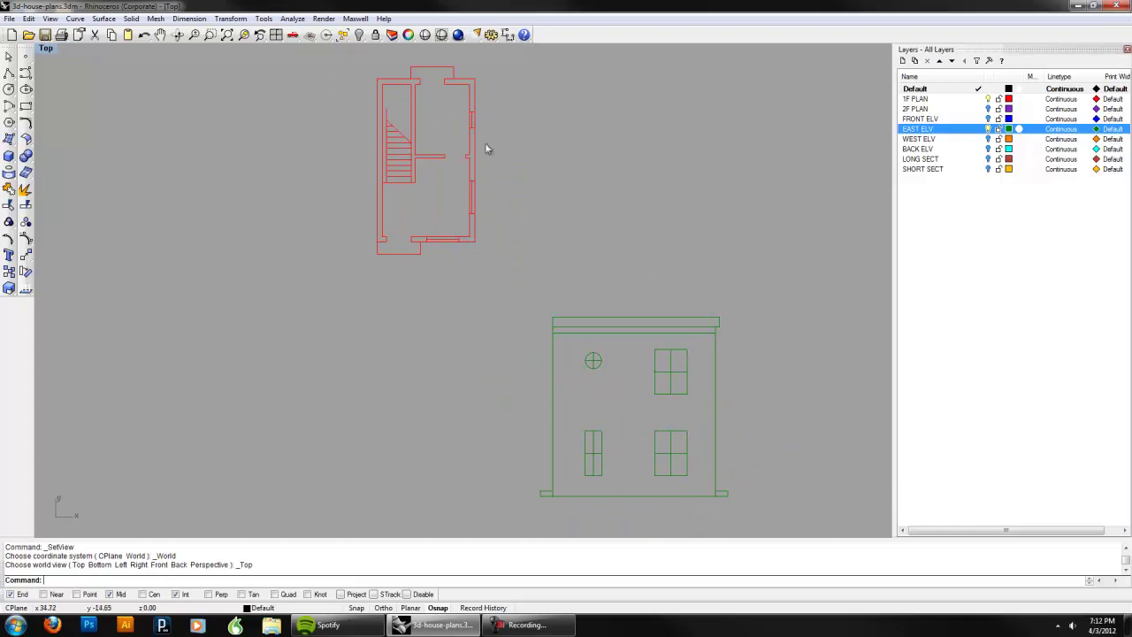
right_drag(738, 448, 719, 367)
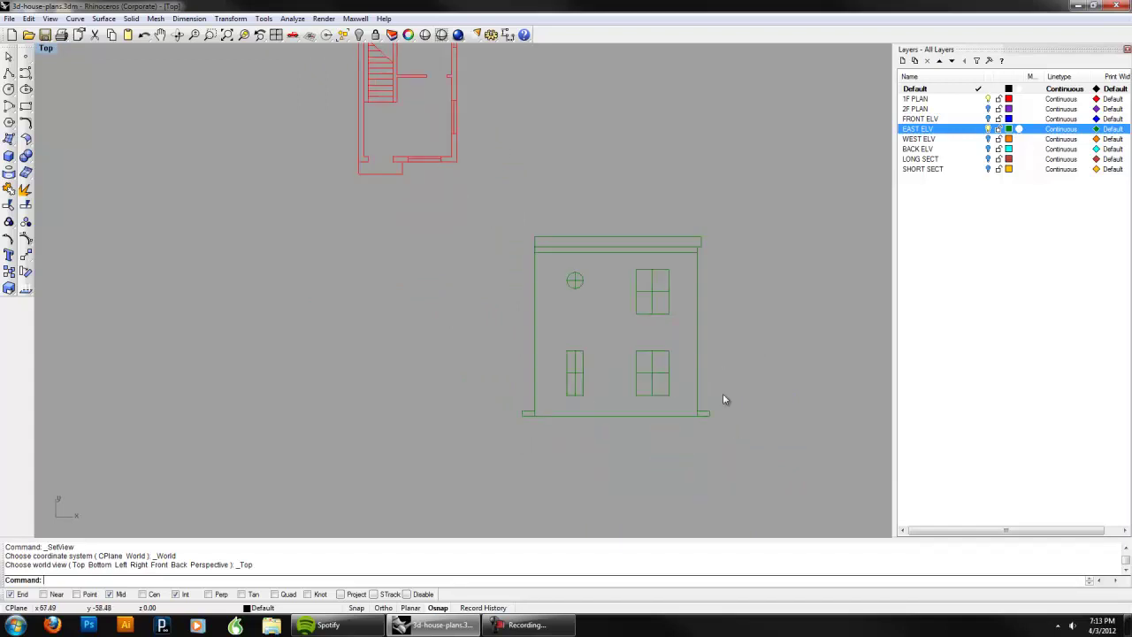
drag(524, 237, 518, 230)
text(rotate)
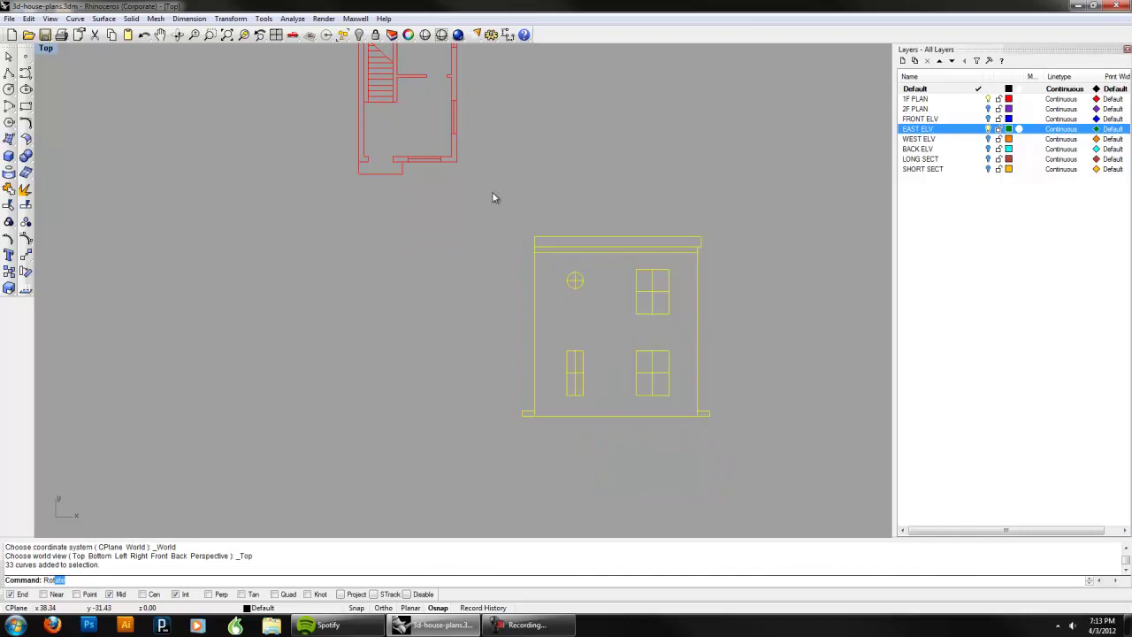
key(Return)
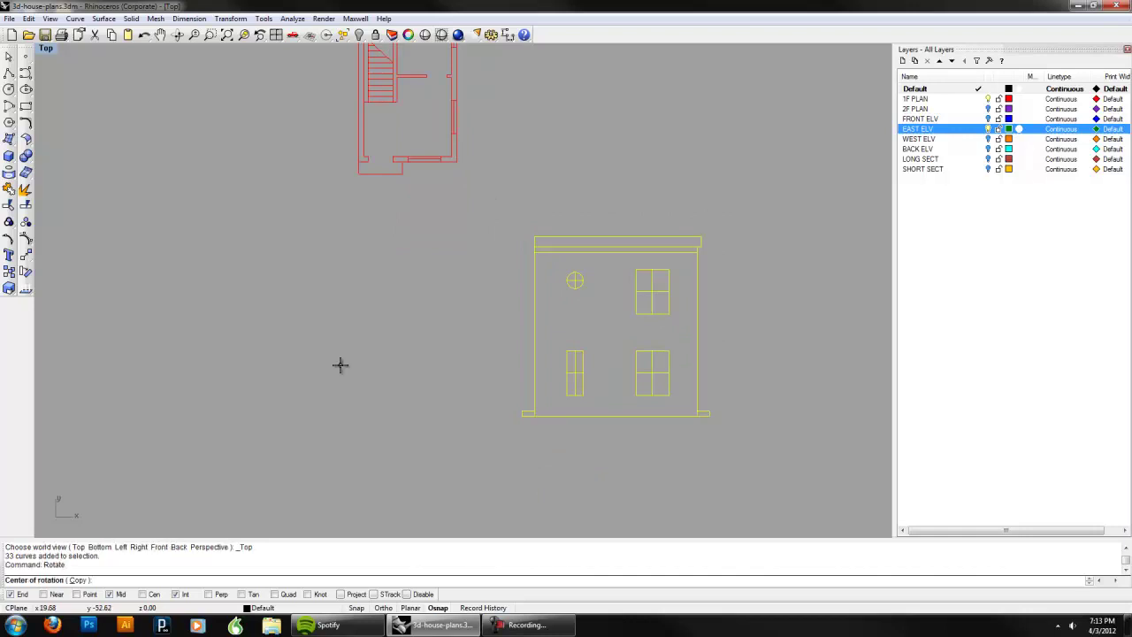
right_drag(640, 320, 652, 347)
scroll(652, 348, down, 2)
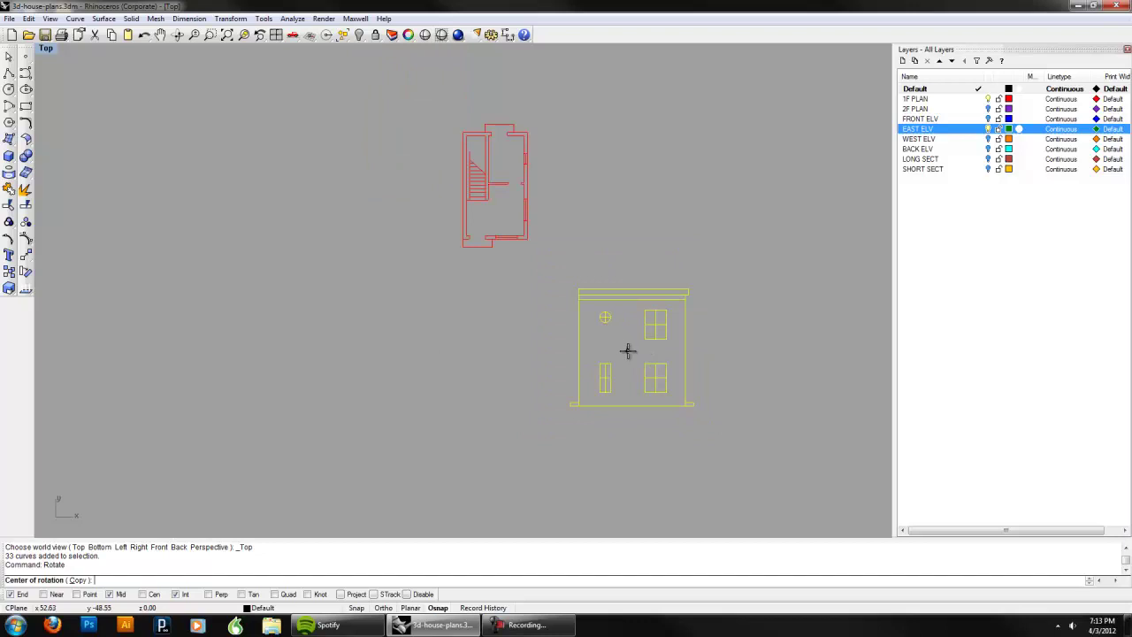
click(627, 351)
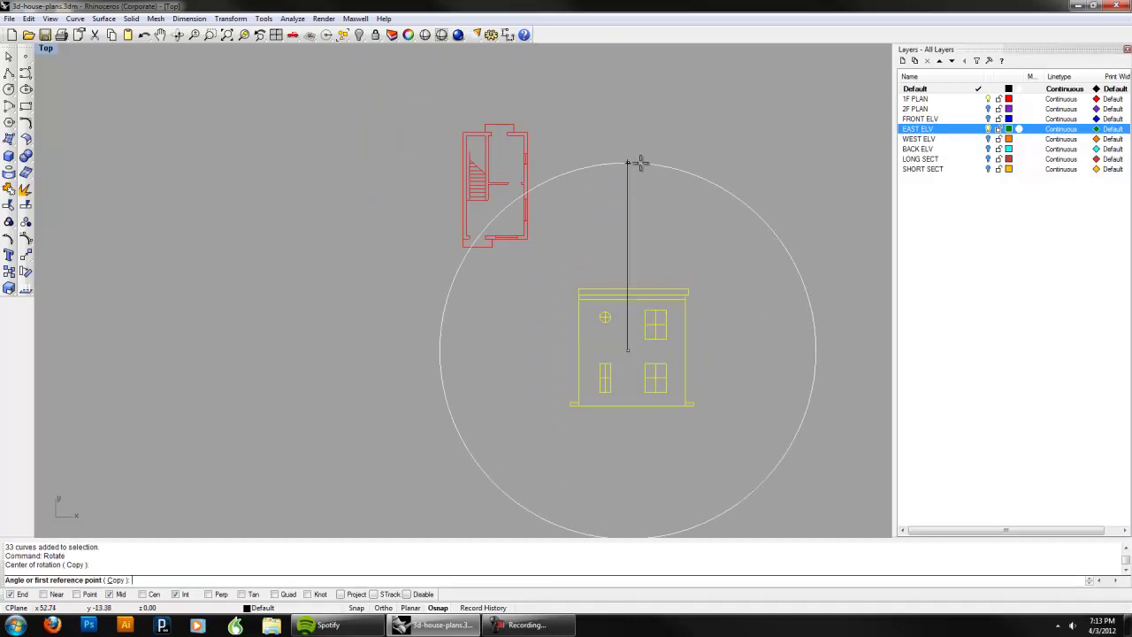
click(626, 243)
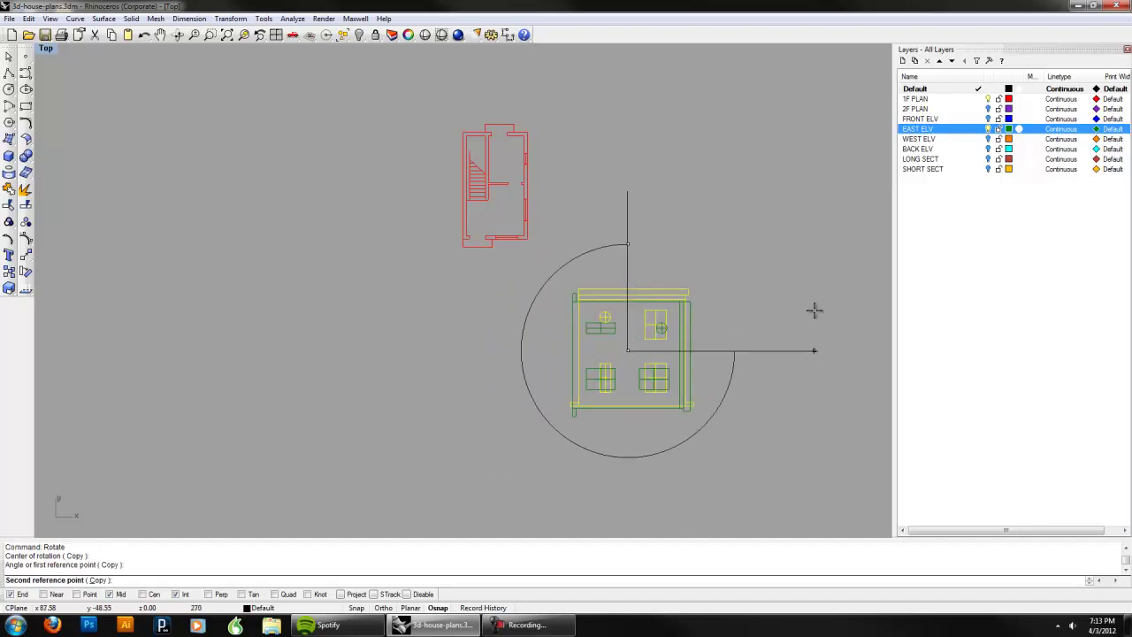
click(836, 357)
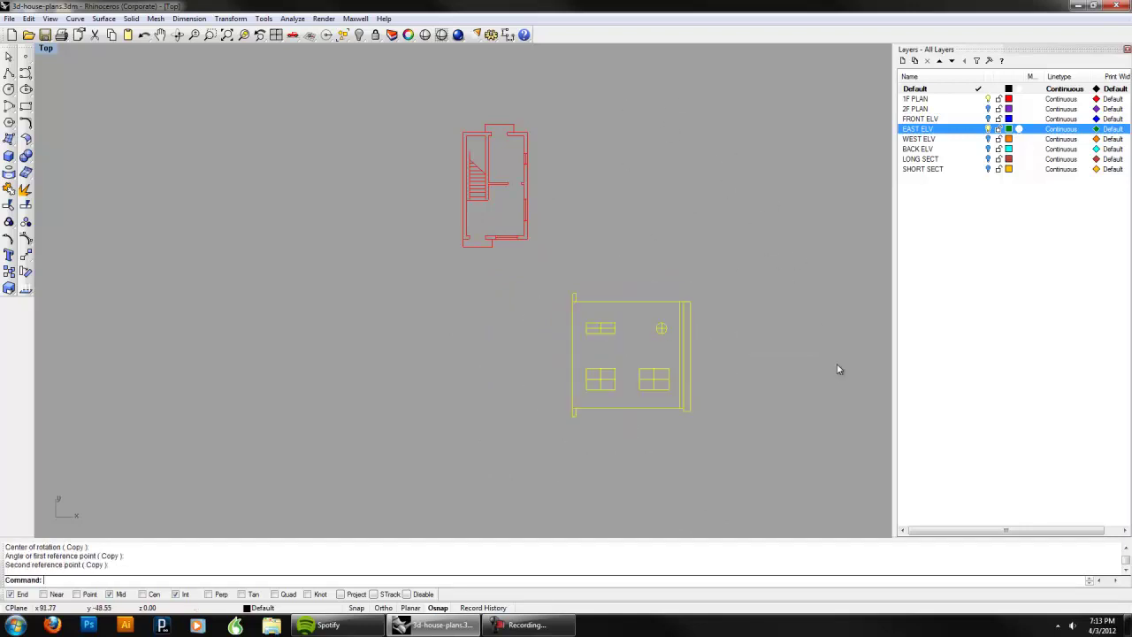
Step: Move the rotated east elevation from its upper base corner onto the upper-right outer wall corner of the first-floor plan
text(move)
key(Return)
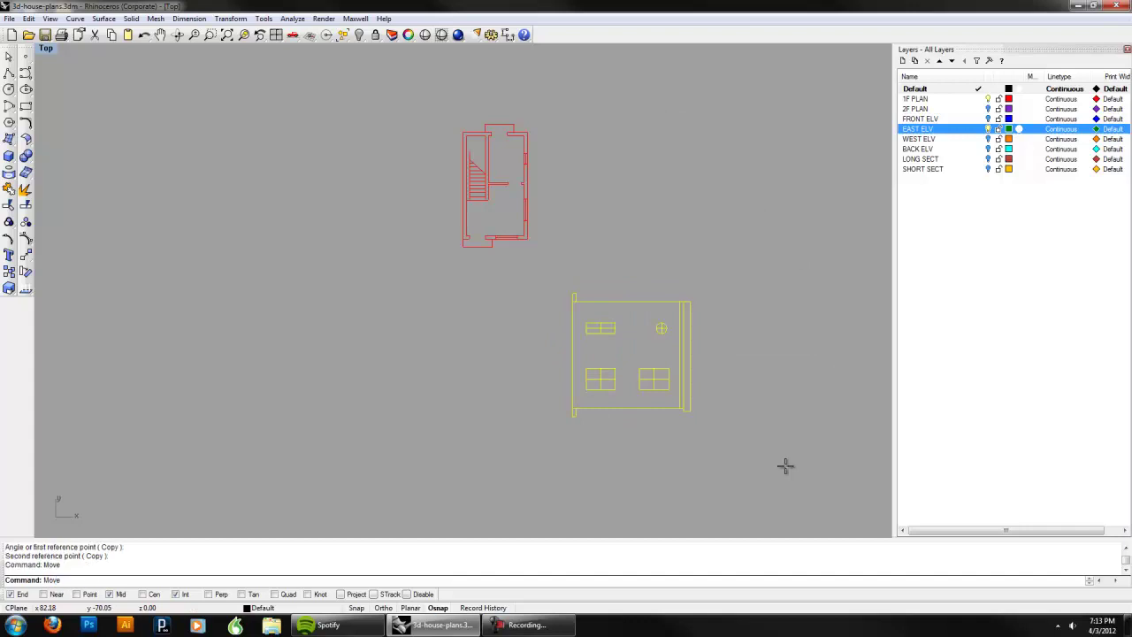
scroll(553, 293, up, 3)
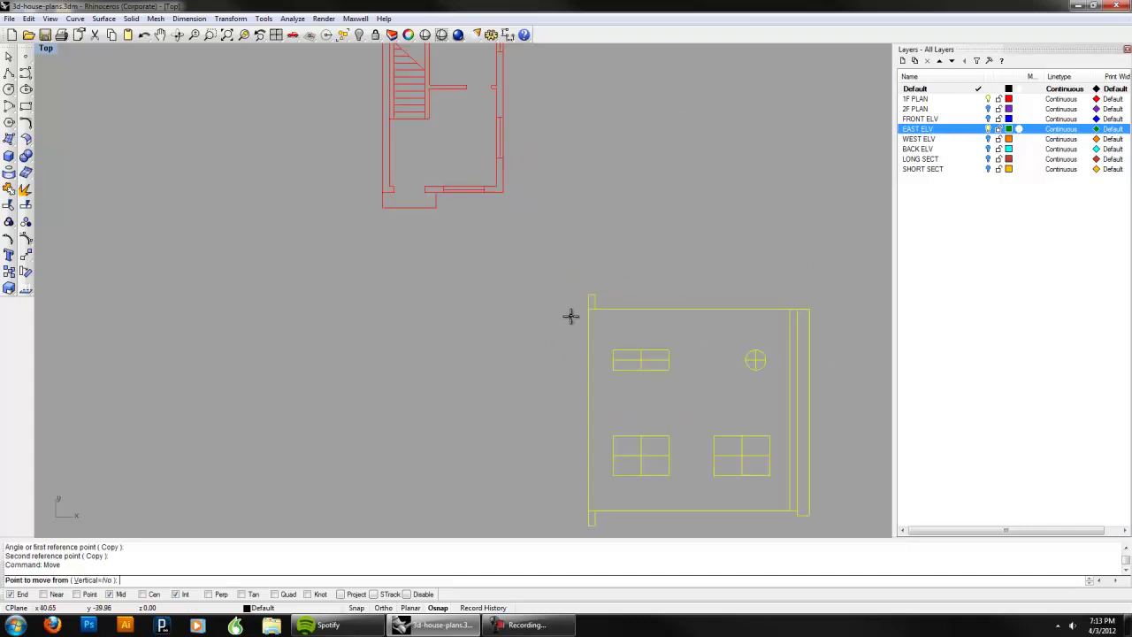
click(588, 310)
right_drag(591, 182, 603, 354)
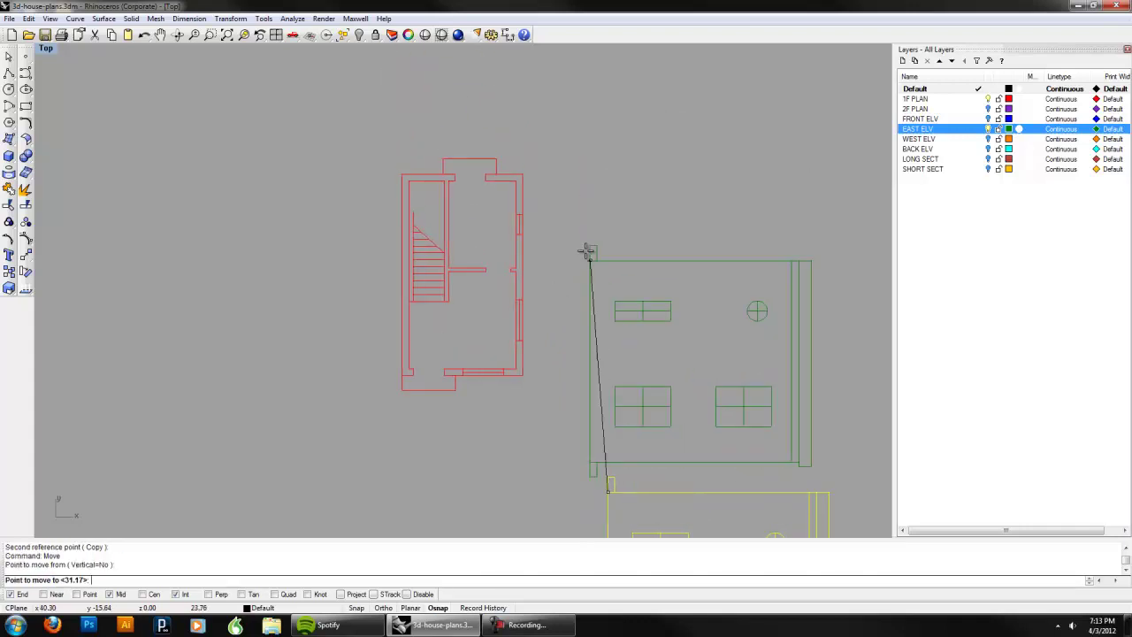
click(529, 175)
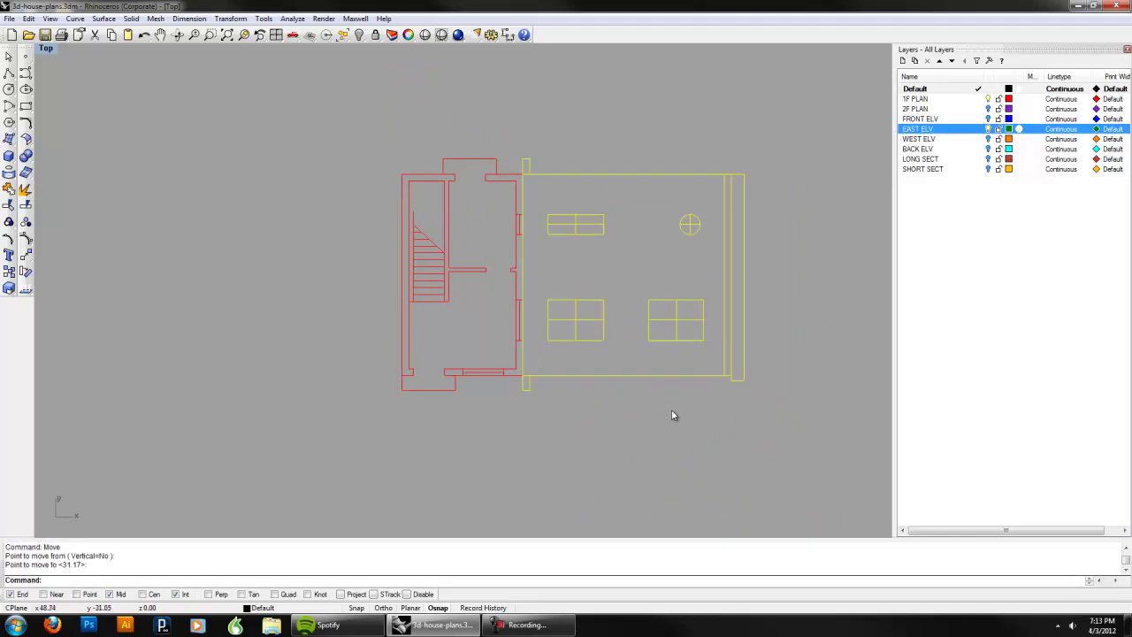
Step: Switch the viewport to a Perspective view of the plan and the east elevation lying beside it
click(45, 48)
mouse_move(113, 192)
click(211, 288)
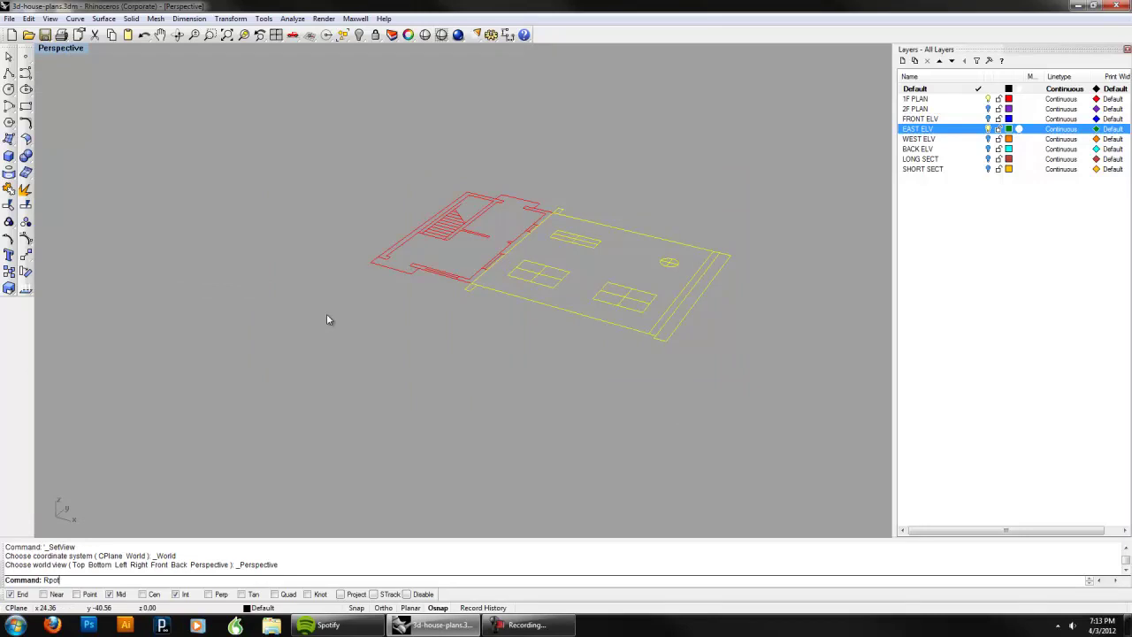
Step: Stand the east elevation upright with Rotate3D, using its base edge along the plan's east wall as the rotation axis
text(otate)
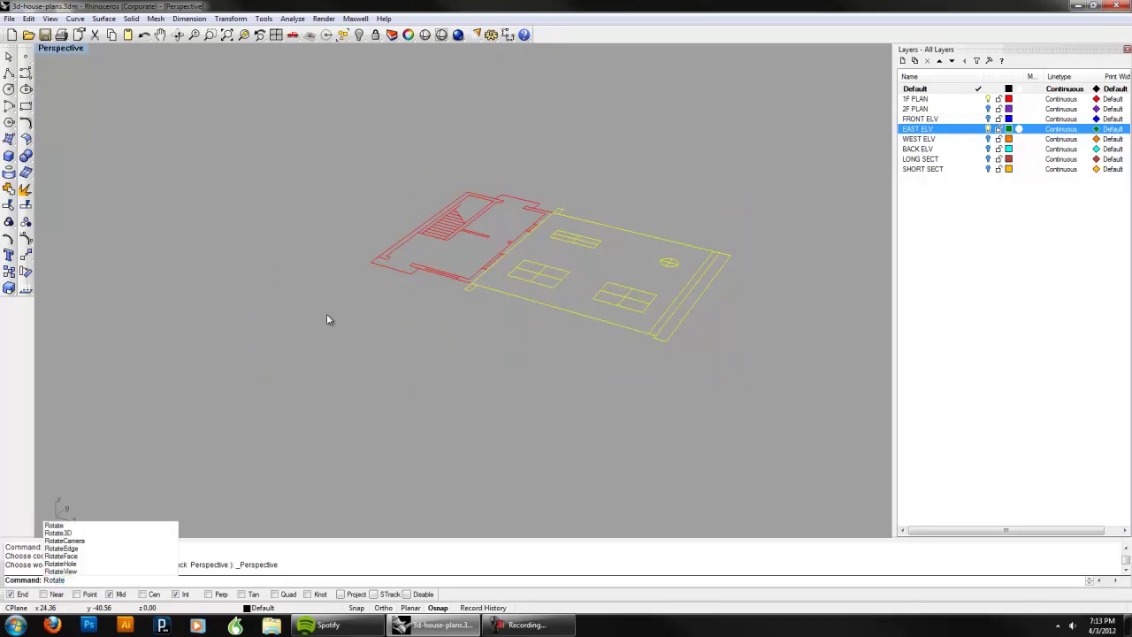
text(3D)
key(Return)
scroll(518, 221, up, 3)
scroll(518, 221, up, 3)
click(629, 97)
scroll(587, 320, down, 2)
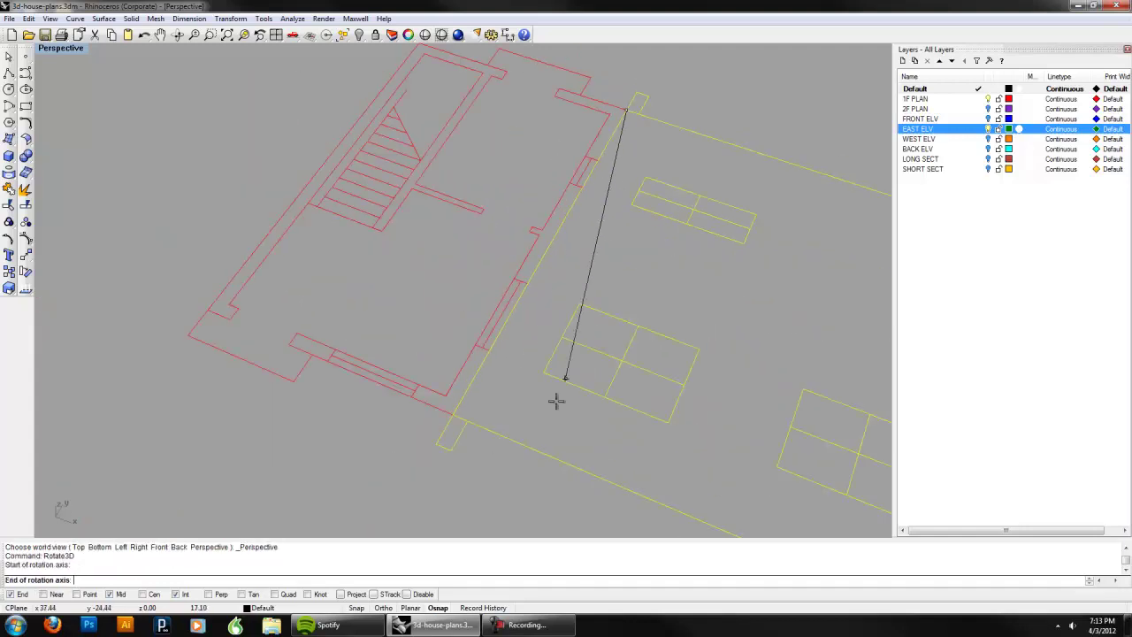
click(455, 413)
scroll(460, 415, down, 4)
click(749, 384)
click(513, 152)
Step: Inspect the upright east elevation, show the FRONT ELV layer to check how both elevations meet, and hide that layer again
right_drag(597, 388, 745, 458)
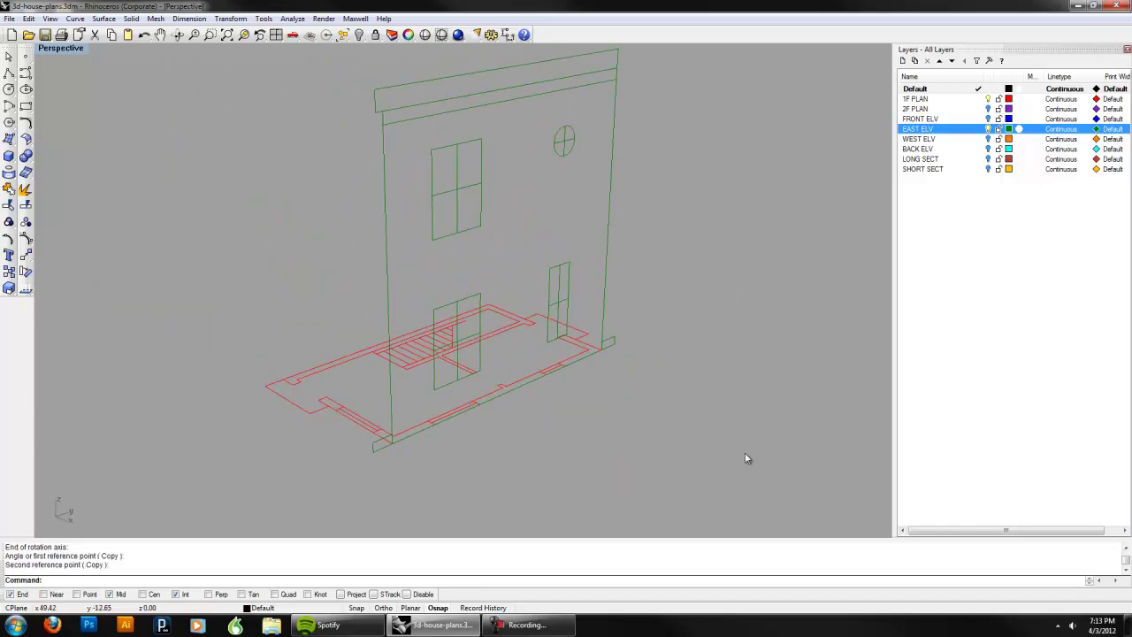
right_drag(583, 294, 701, 312)
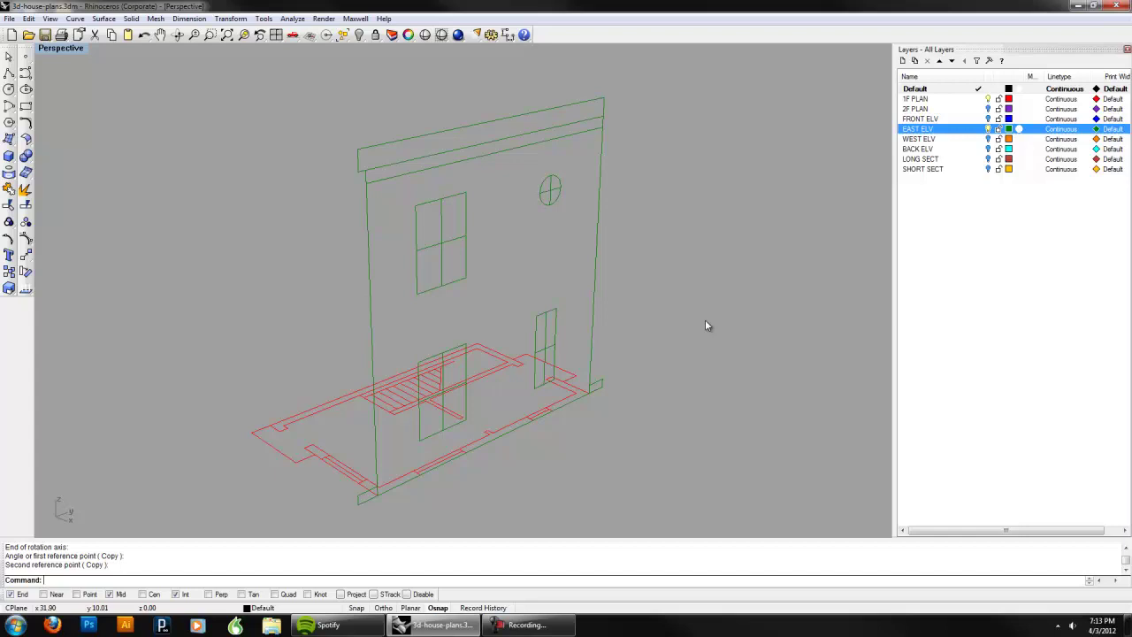
right_drag(705, 326, 742, 333)
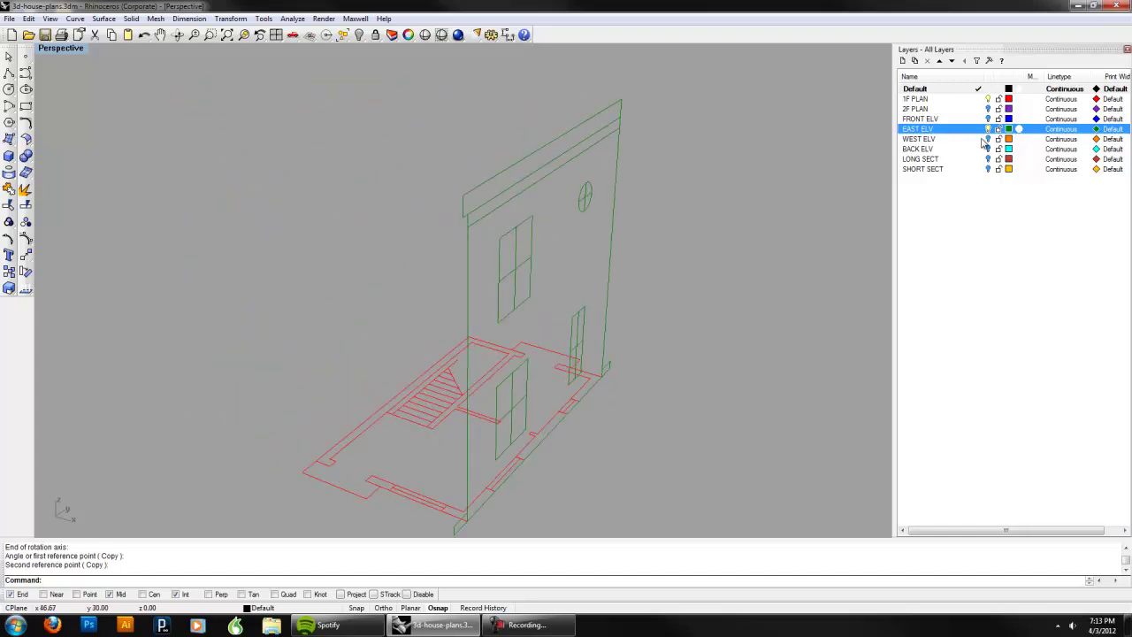
click(989, 118)
right_drag(769, 202, 681, 186)
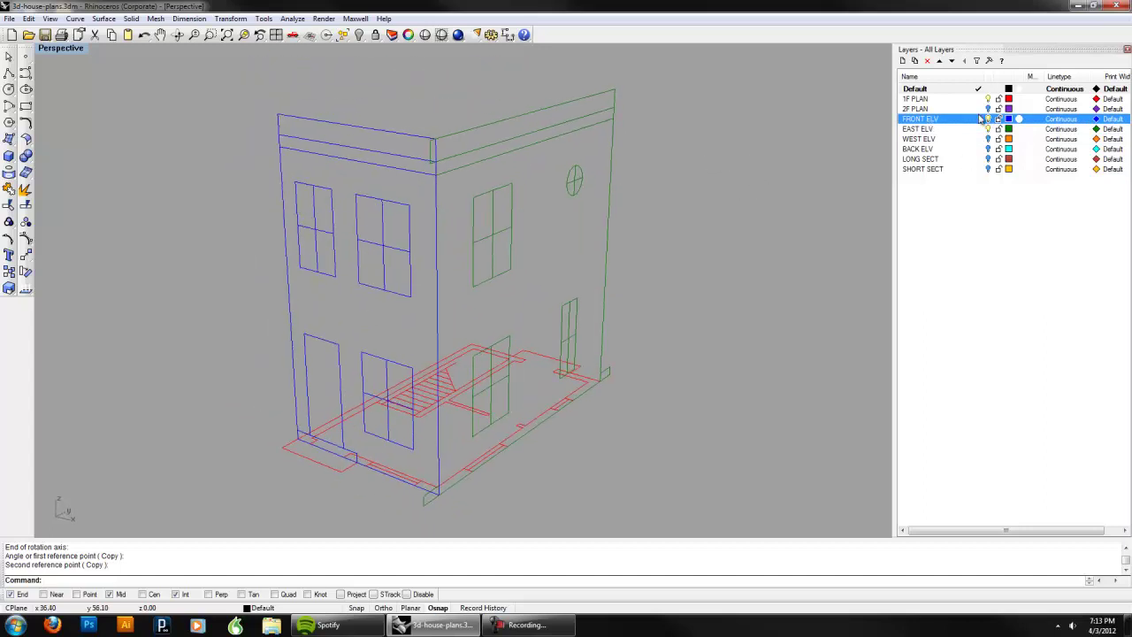
click(987, 119)
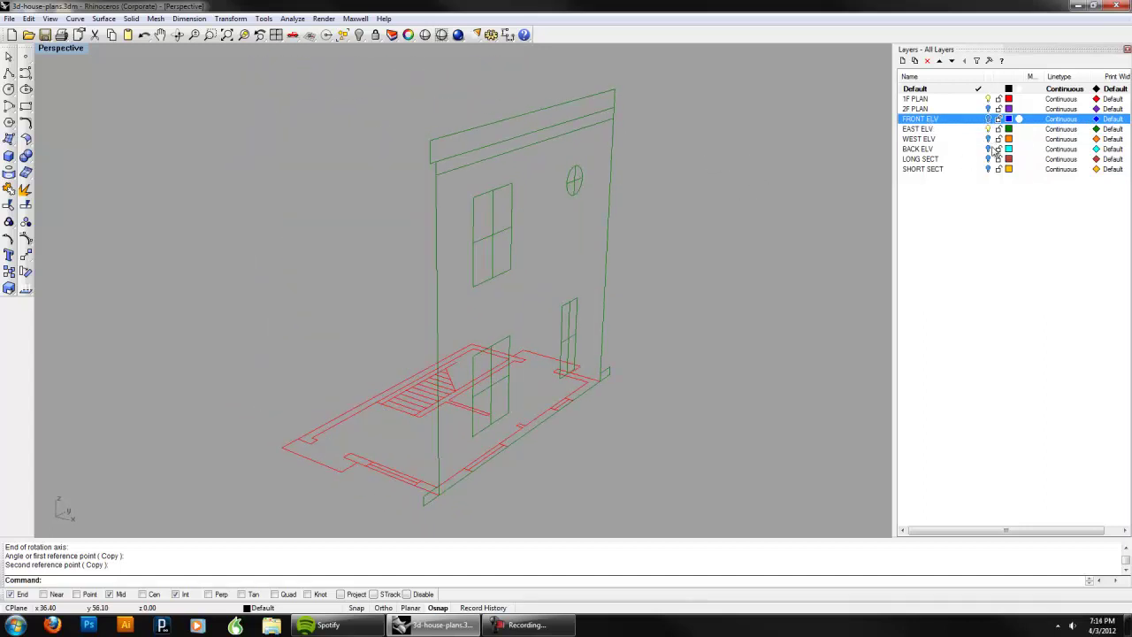
Step: Hide the EAST ELV layer, show the WEST ELV layer, and return the viewport to Top view
click(988, 129)
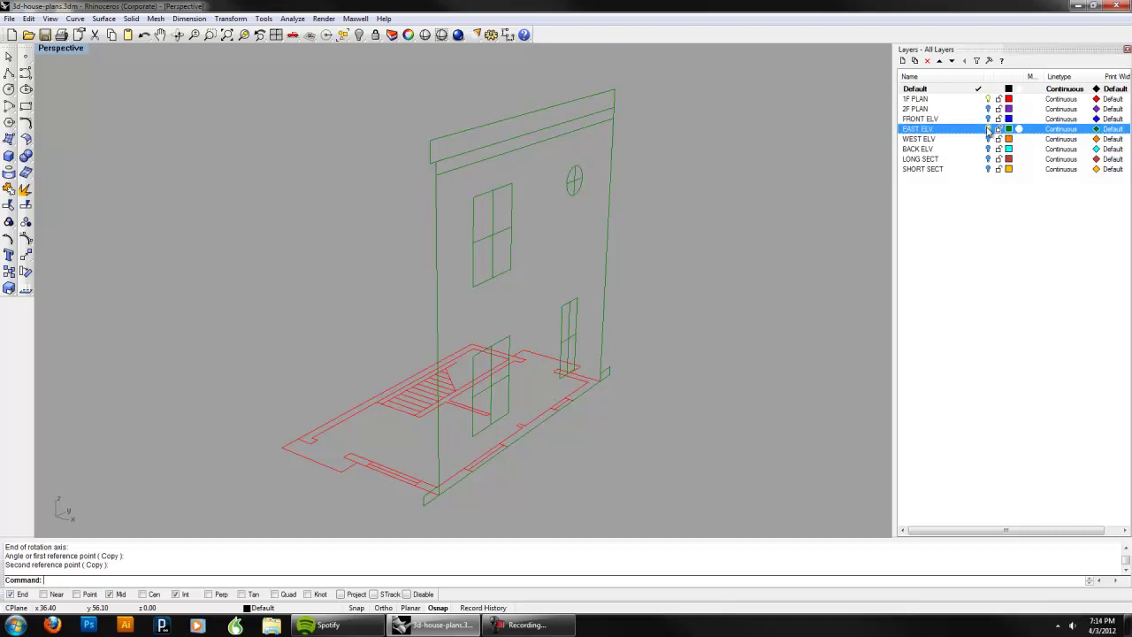
right_drag(680, 194, 699, 221)
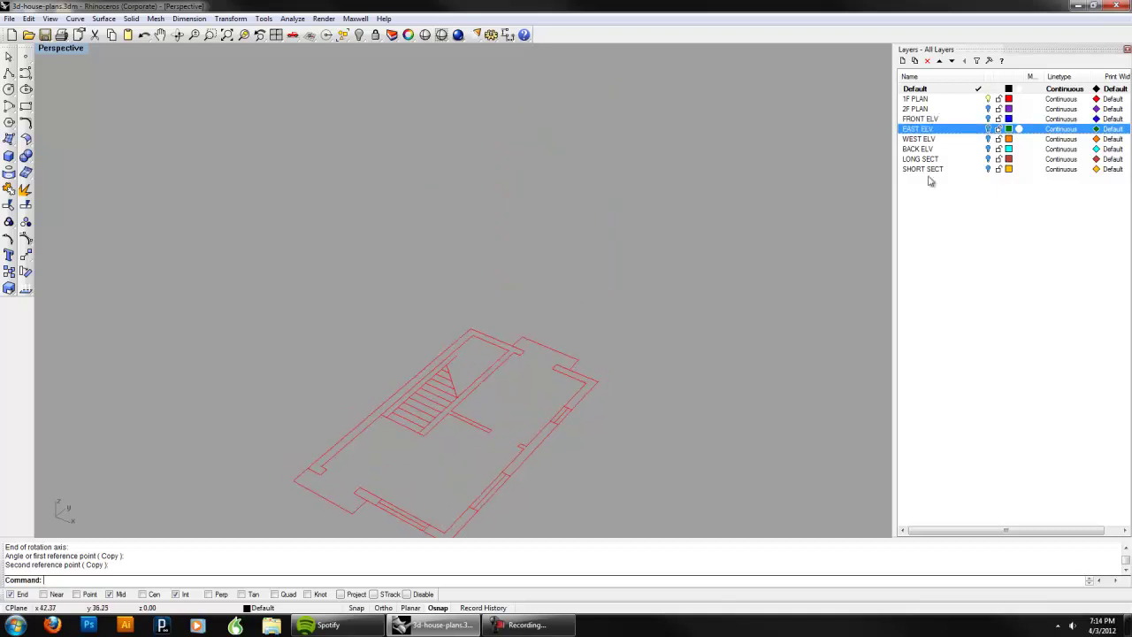
click(988, 139)
right_drag(659, 183, 634, 235)
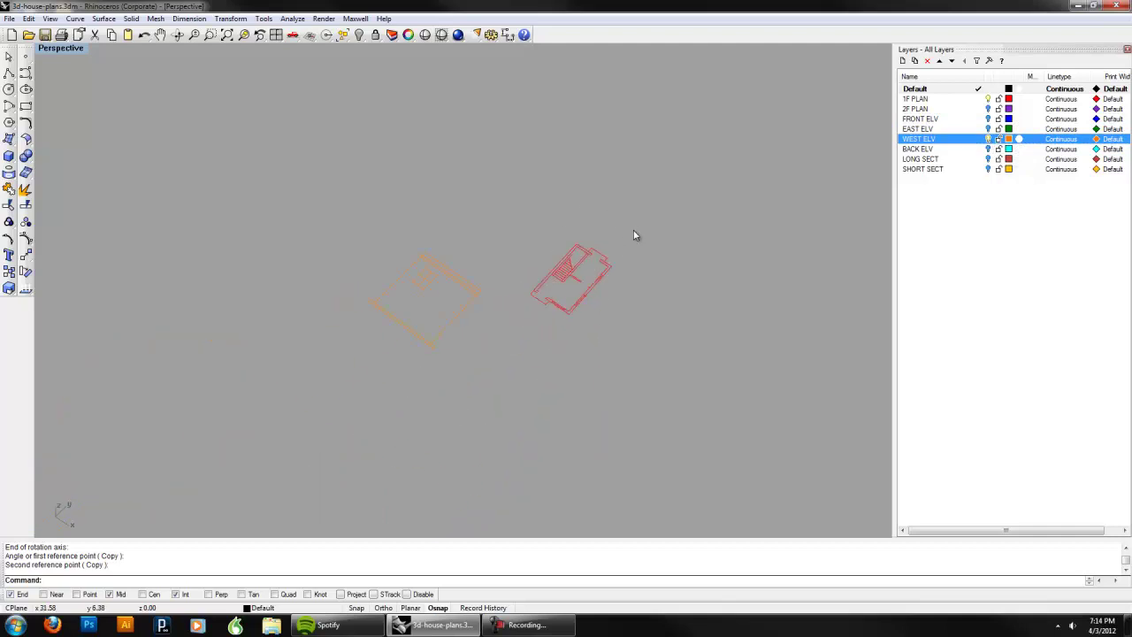
text(op)
key(Return)
scroll(473, 320, up, 6)
right_drag(761, 215, 772, 283)
Step: Show the 2F PLAN layer together with the first-floor plan and the west elevation
click(988, 110)
right_drag(769, 107, 727, 284)
scroll(543, 180, down, 6)
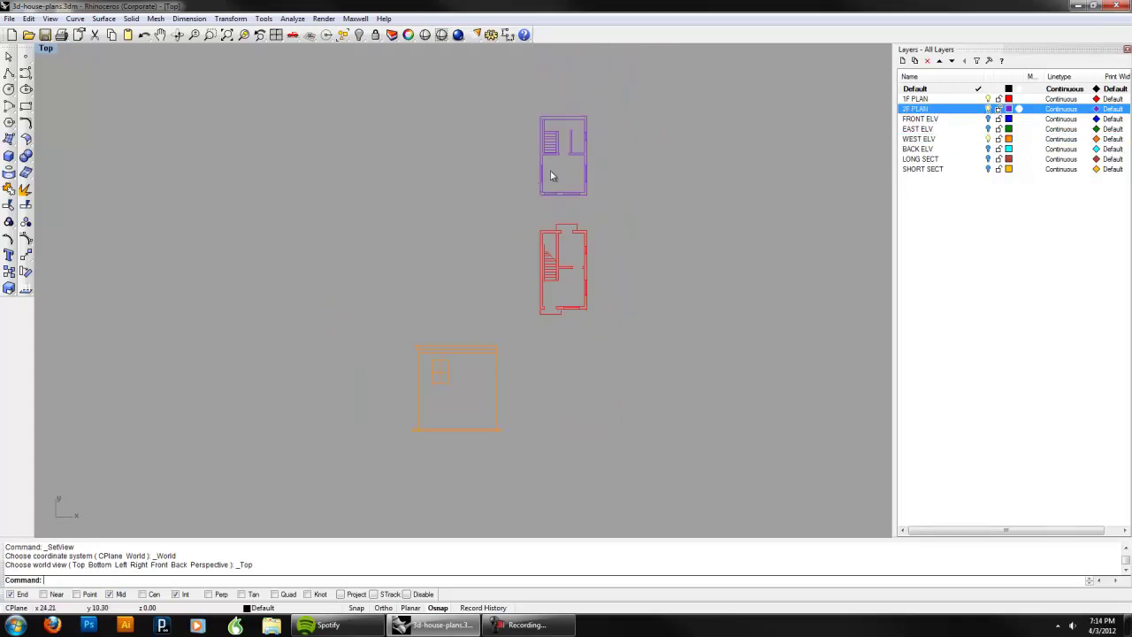
Step: Rotate the whole west elevation 90 degrees counterclockwise about its centre
right_drag(508, 438, 527, 376)
drag(414, 295, 409, 278)
text(rotate)
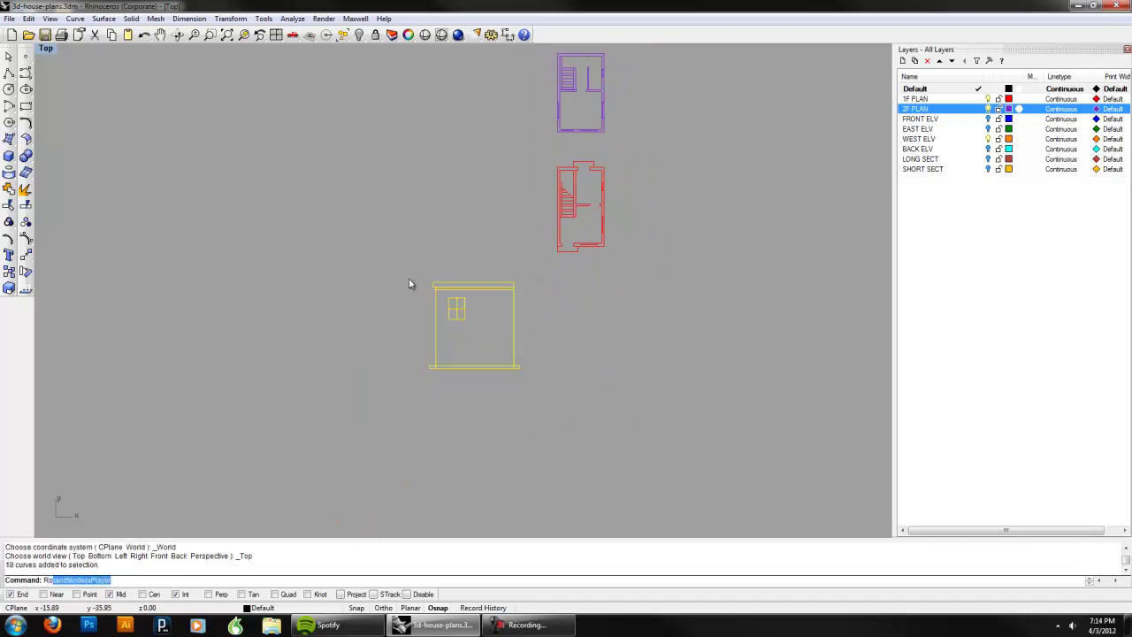
key(Return)
click(464, 316)
click(465, 193)
click(241, 271)
Step: Move the rotated west elevation from its upper base corner onto the upper-left outer wall corner of the first-floor plan
drag(463, 374, 414, 281)
text(mov)
key(Return)
scroll(634, 306, up, 4)
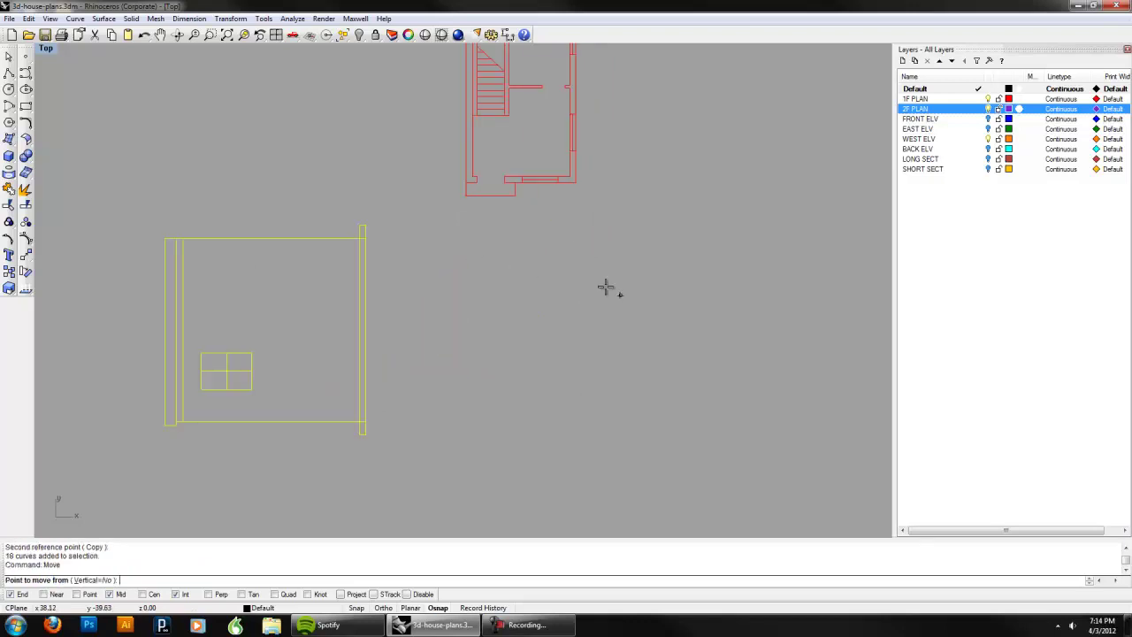
click(366, 237)
right_drag(385, 162, 398, 371)
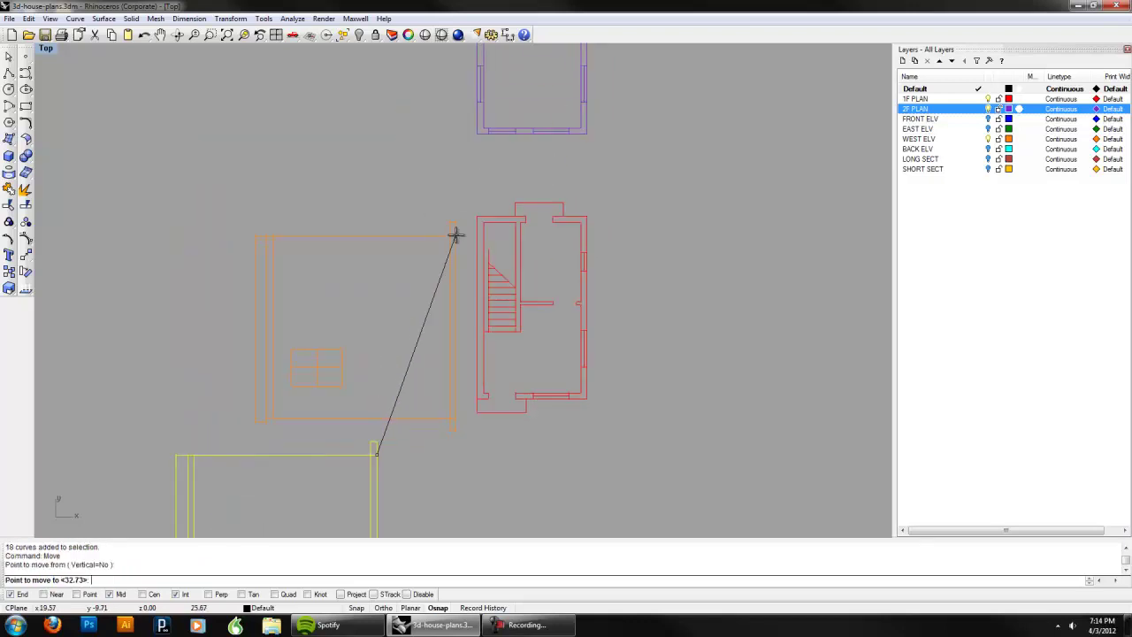
click(476, 217)
click(50, 49)
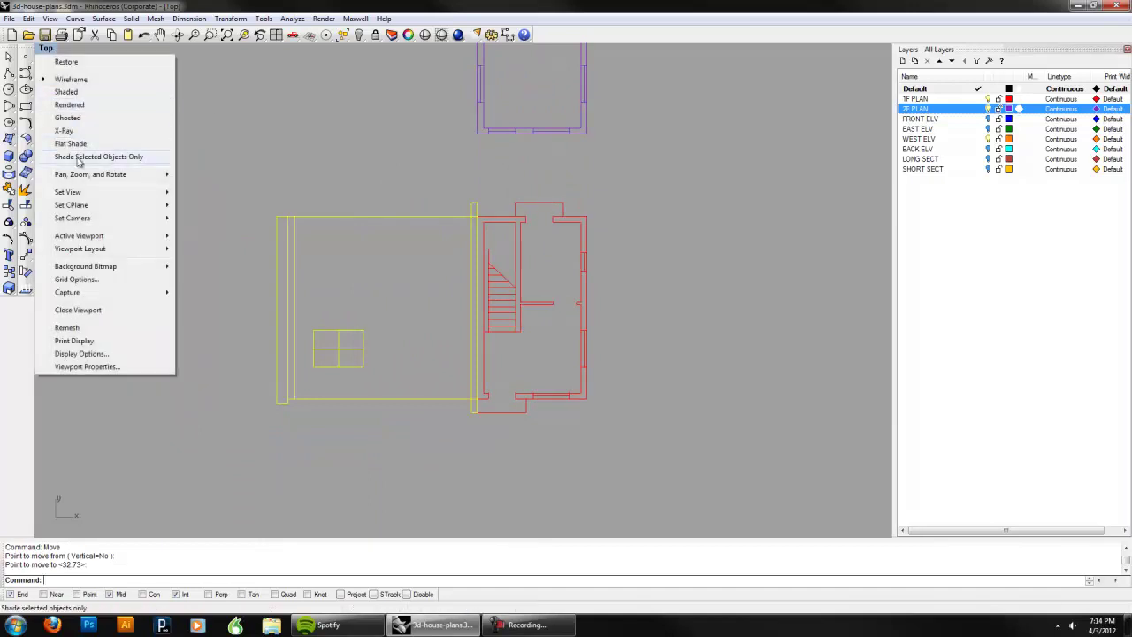
click(283, 157)
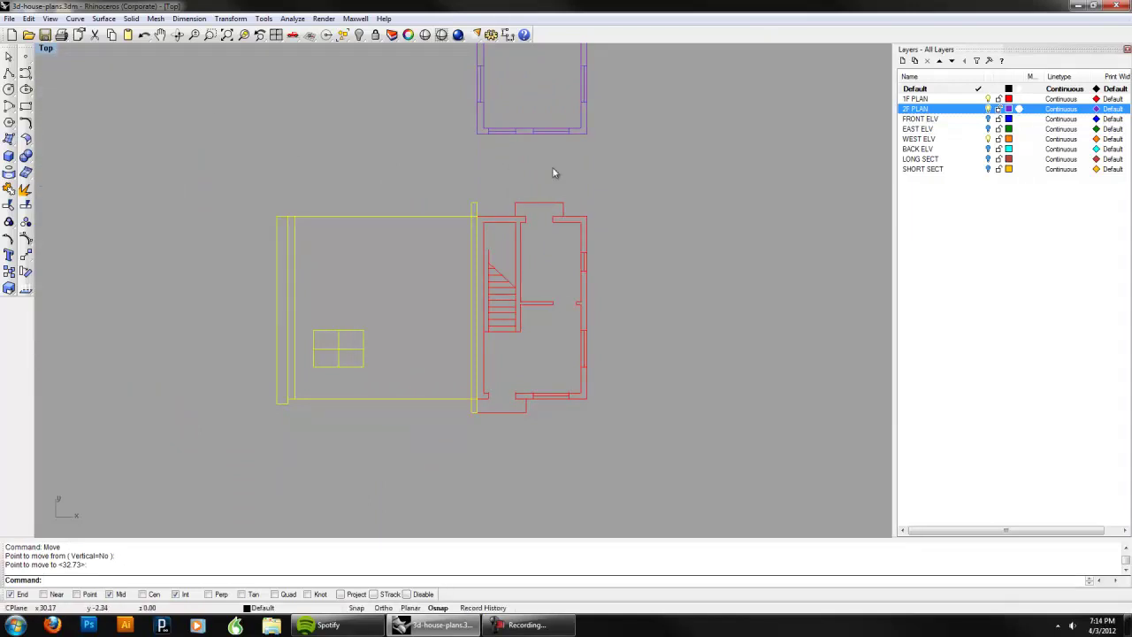
Step: Move the second-floor plan from its lower-right corner onto the first-floor plan's lower-right outer wall corner, and hide the 2F PLAN layer
click(523, 131)
text(Mov)
key(Return)
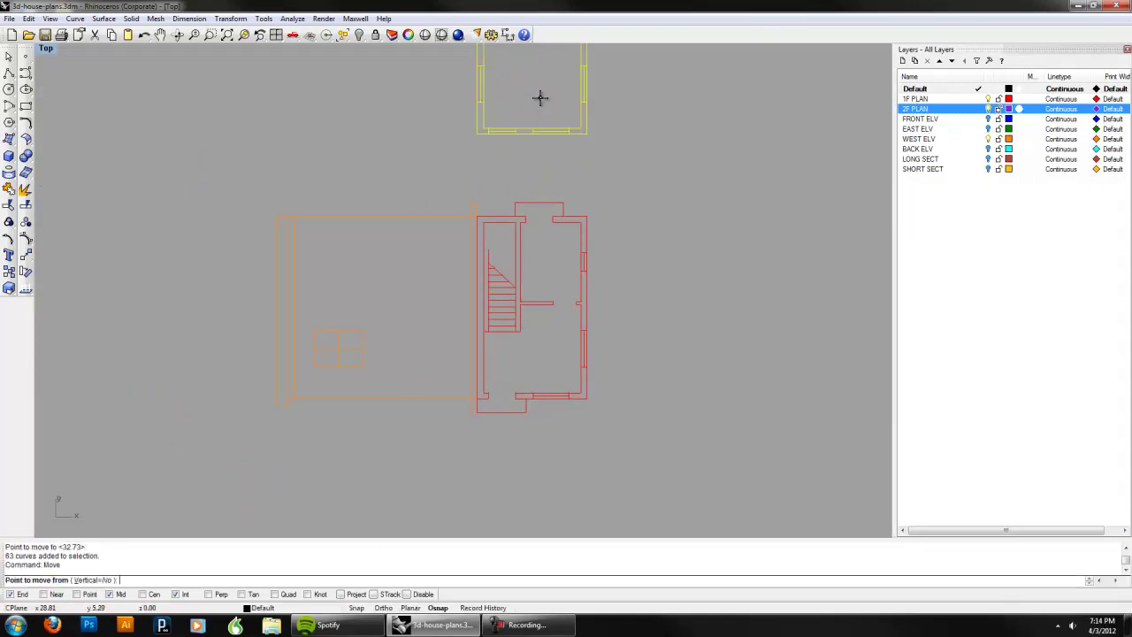
click(585, 132)
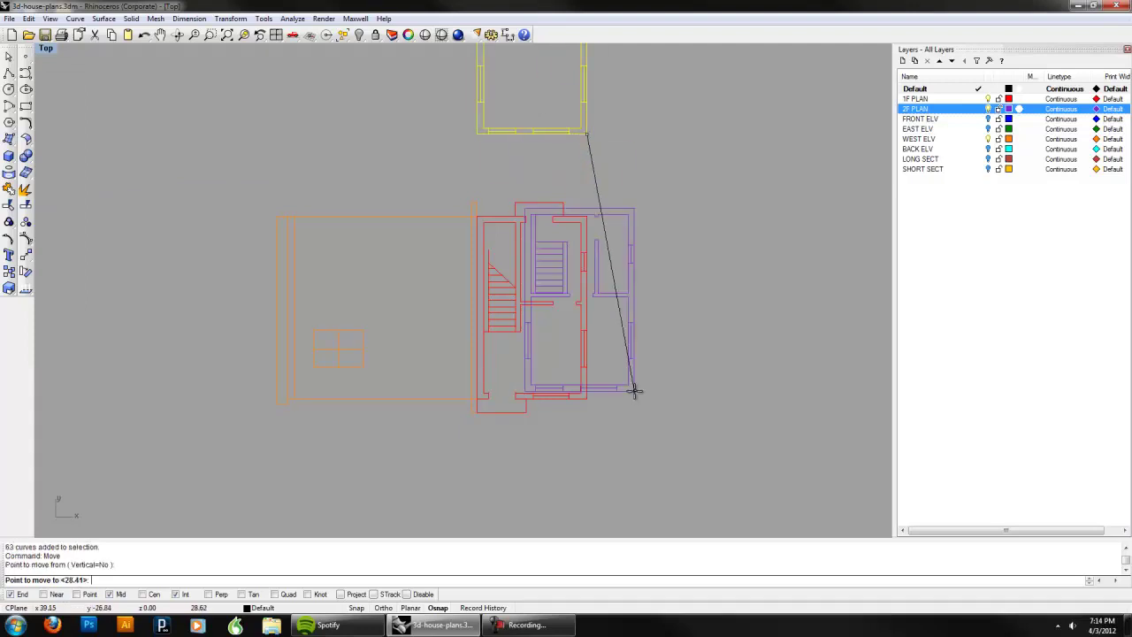
click(595, 399)
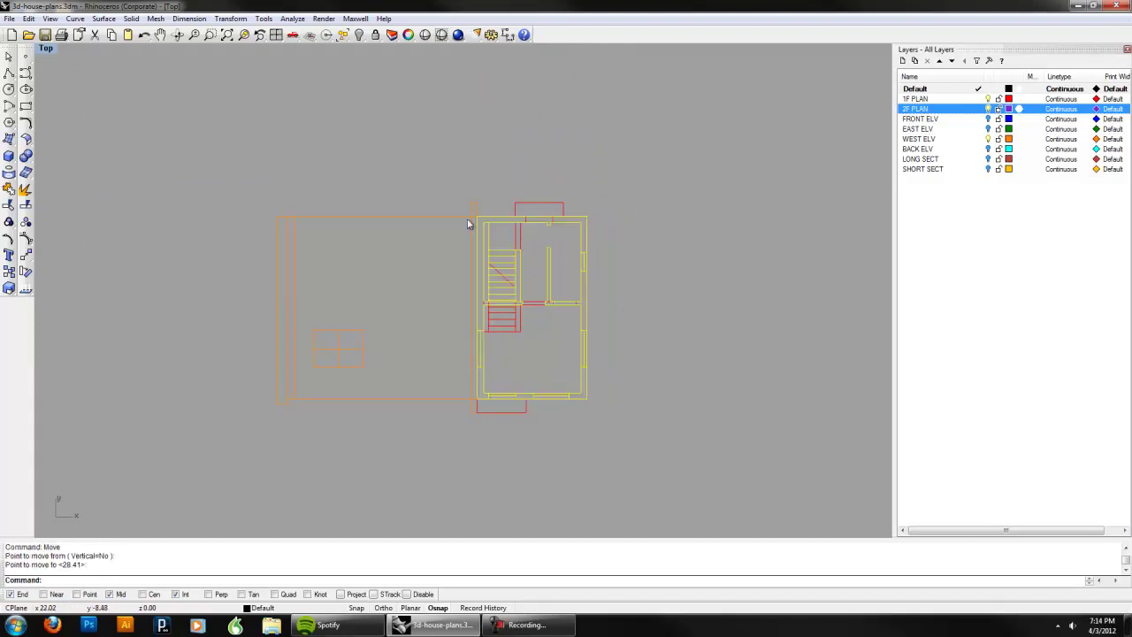
click(988, 108)
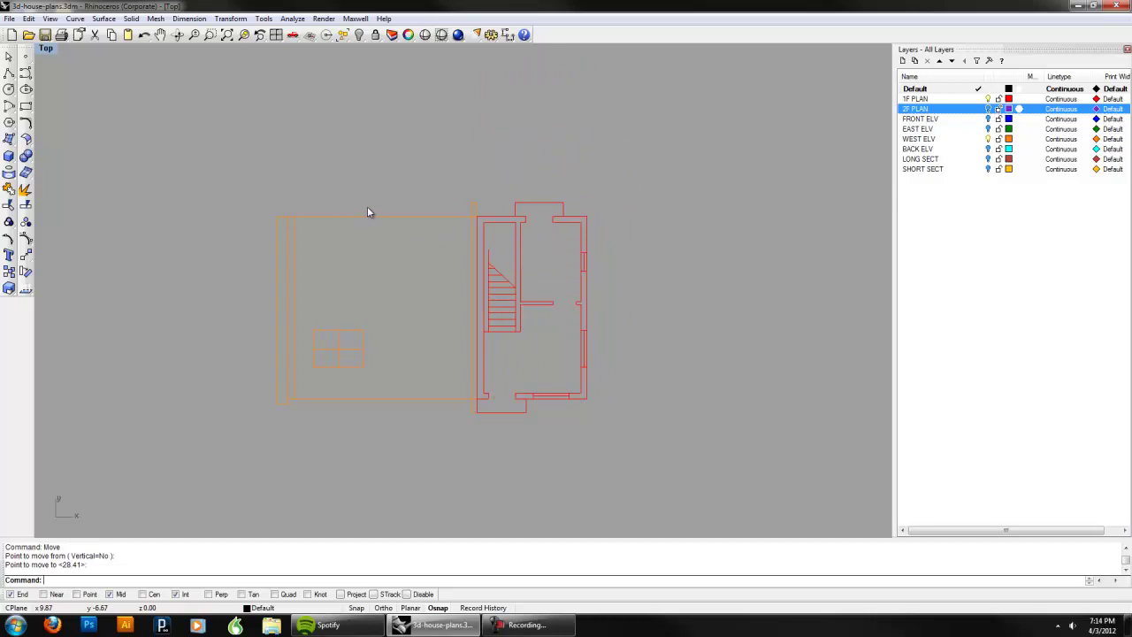
Step: With the west elevation selected, switch the viewport to a Perspective view
click(52, 54)
mouse_move(73, 201)
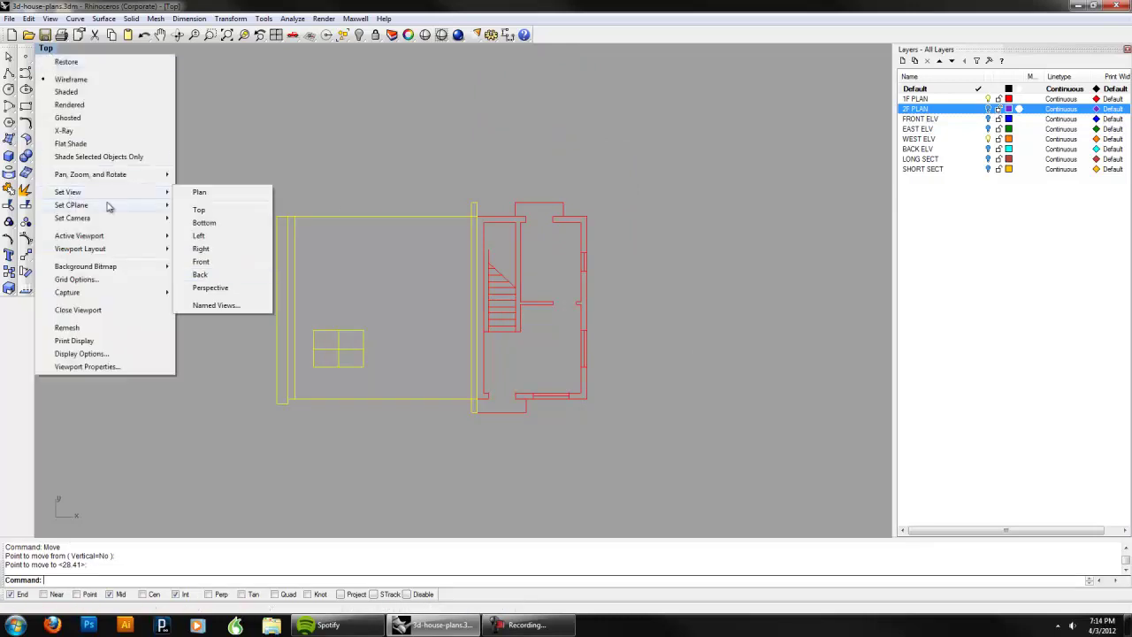
click(212, 288)
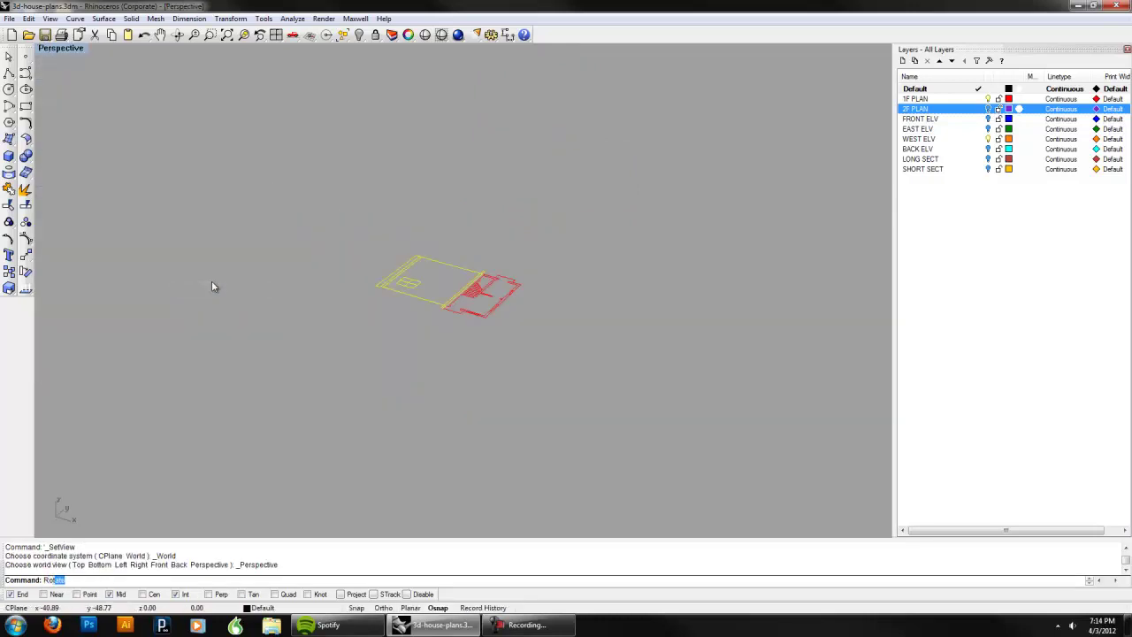
Step: Rotate the west elevation upright with Rotate3D, using the first-floor plan's outer west wall line as the axis
key(Down)
key(Return)
scroll(492, 232, up, 7)
scroll(493, 265, up, 3)
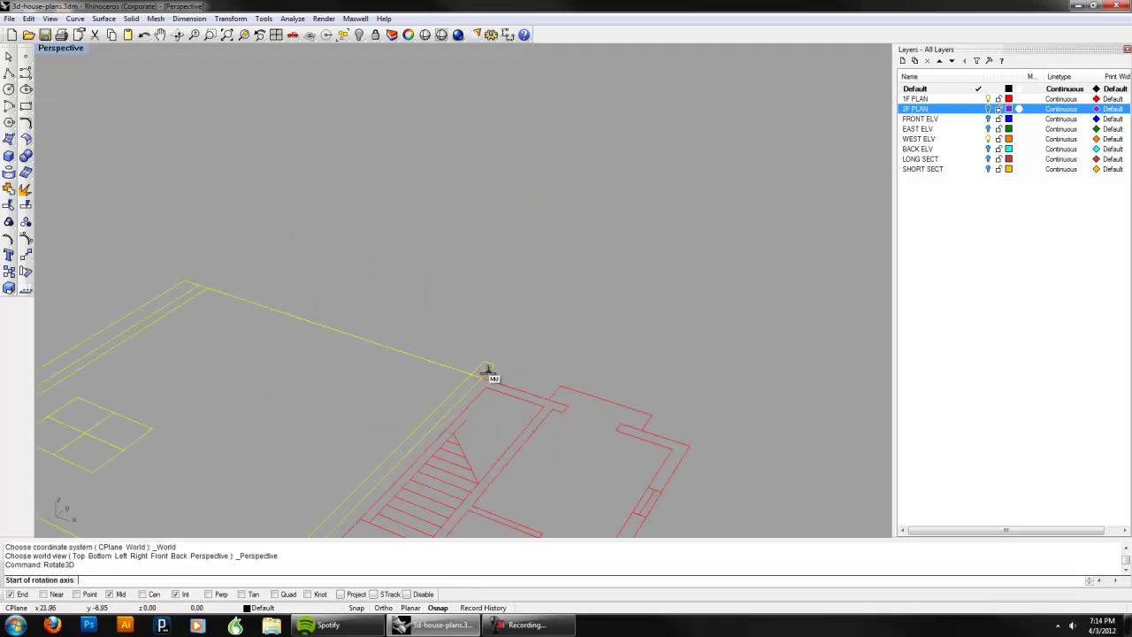
click(488, 372)
scroll(430, 384, down, 5)
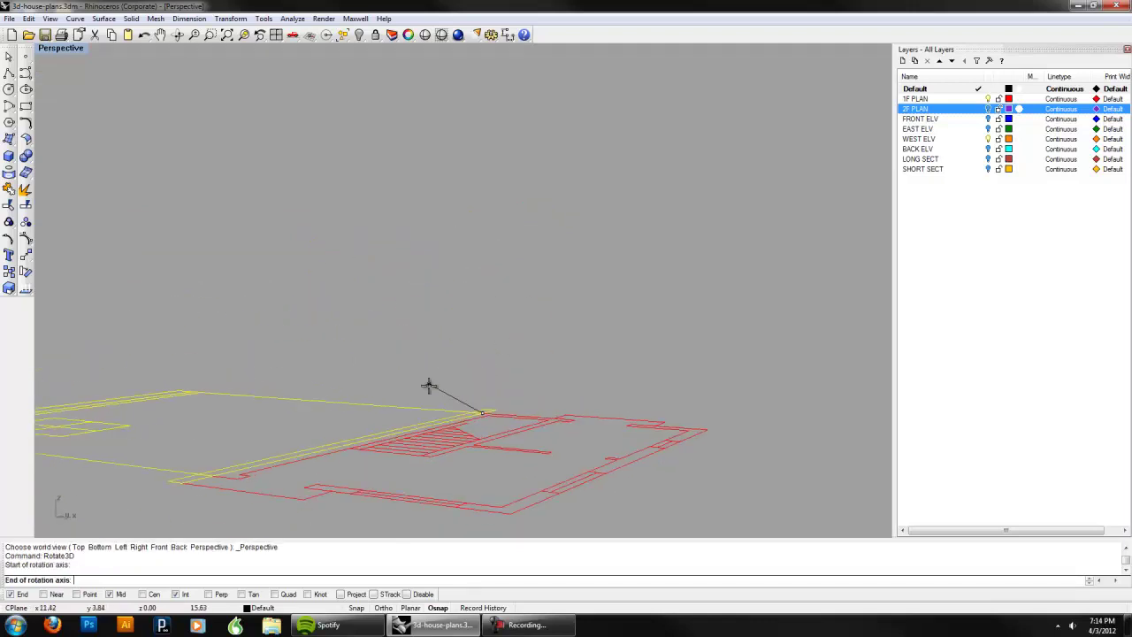
scroll(280, 469, up, 5)
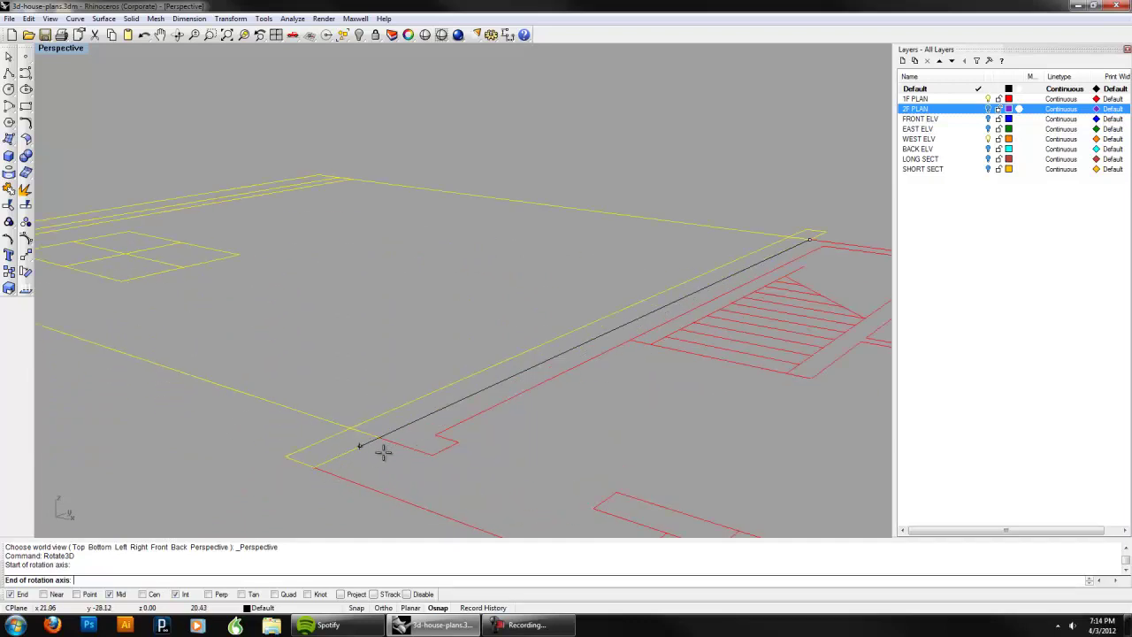
click(382, 438)
scroll(387, 442, down, 5)
scroll(469, 346, up, 2)
click(236, 289)
click(513, 108)
right_drag(487, 344, 466, 349)
click(694, 348)
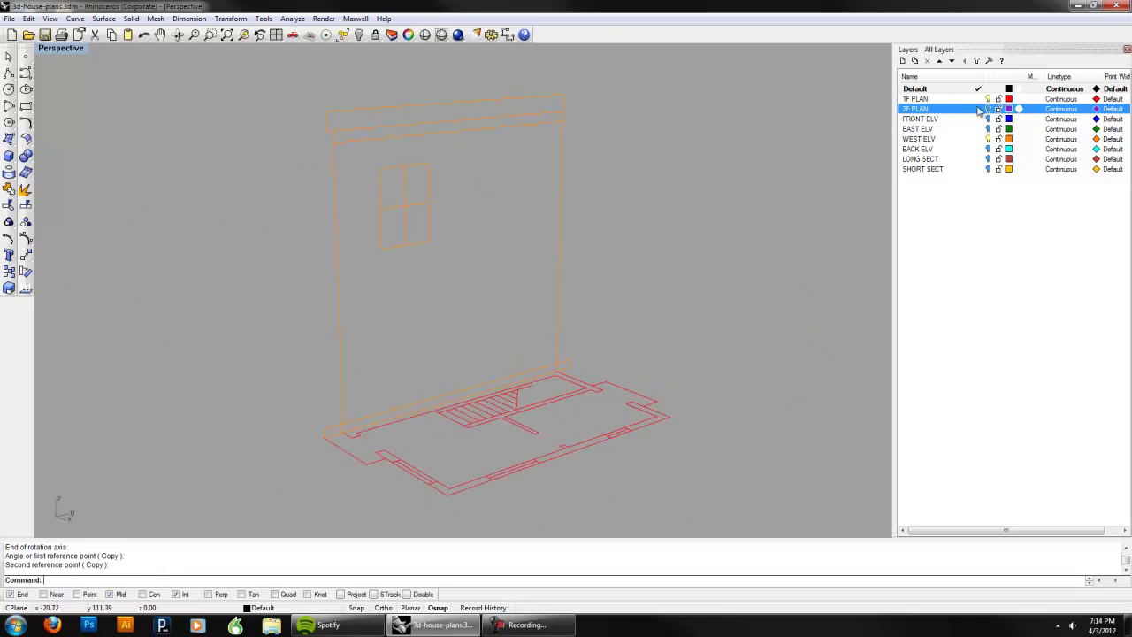
Step: Hide the WEST ELV layer and show the BACK ELV layer
click(988, 139)
click(987, 148)
right_drag(611, 227, 650, 309)
Step: Move the whole back elevation from its base wall corner onto the matching outer back corner of the first-floor plan
drag(778, 328, 636, 102)
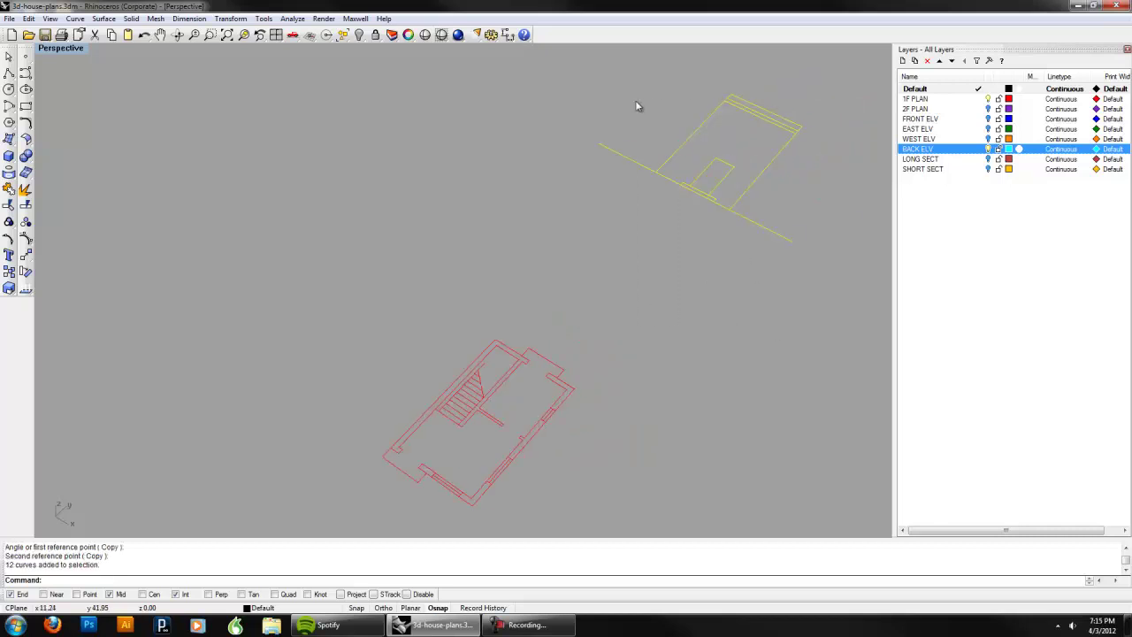
text(move)
key(Return)
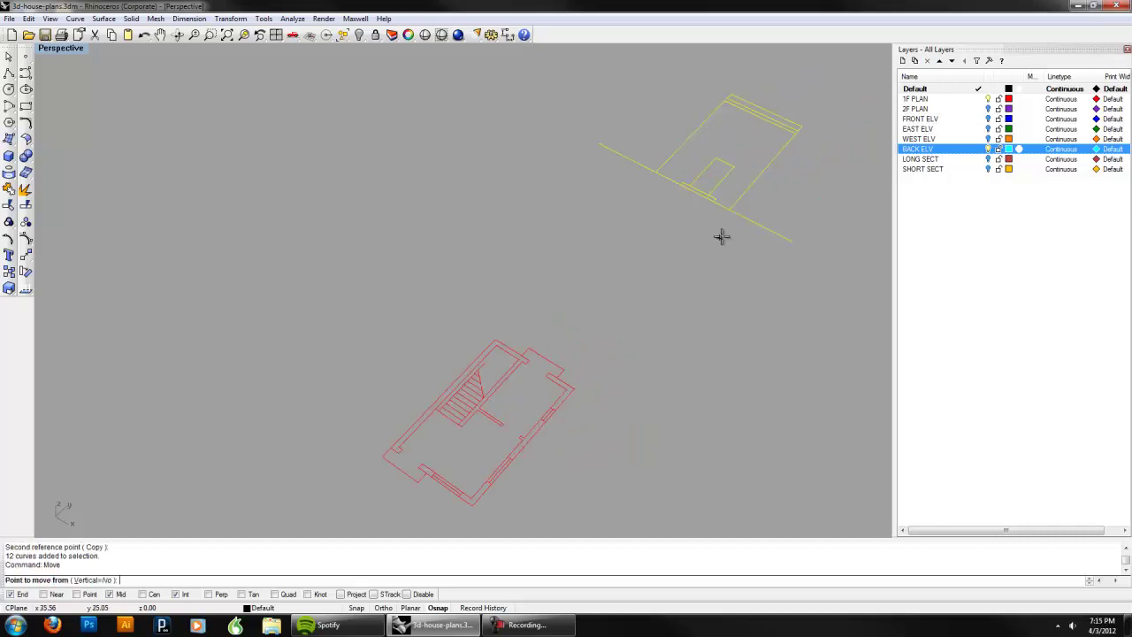
click(728, 220)
scroll(664, 278, up, 4)
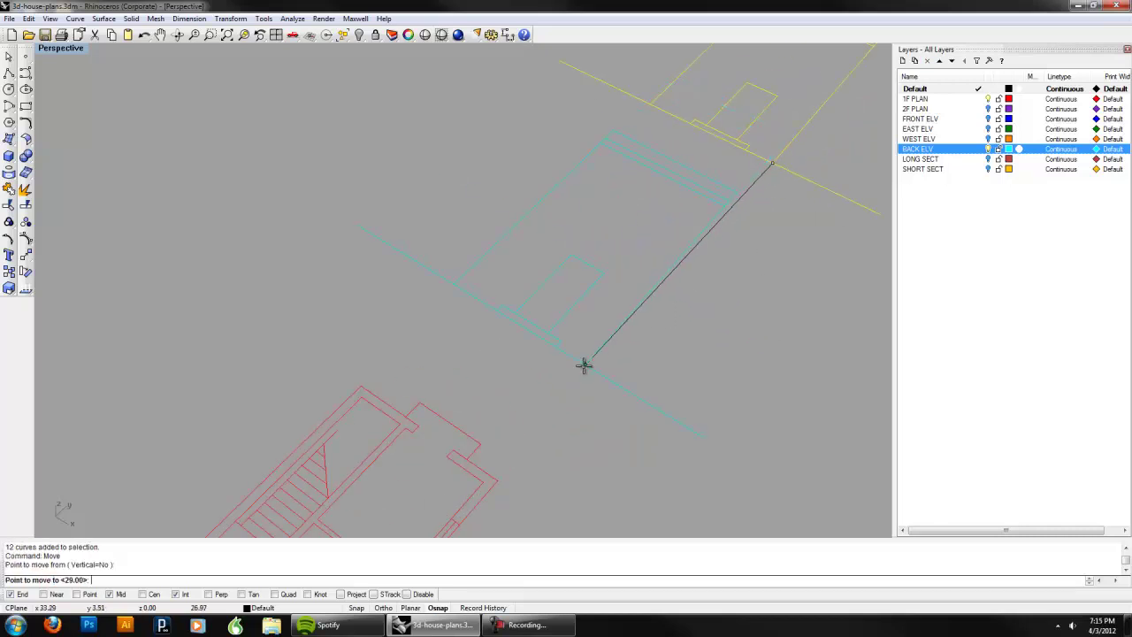
click(505, 480)
scroll(623, 466, down, 3)
Step: Rotate the back elevation upright with Rotate3D, using the first-floor plan's outer back wall line as the axis
right_drag(636, 463, 586, 383)
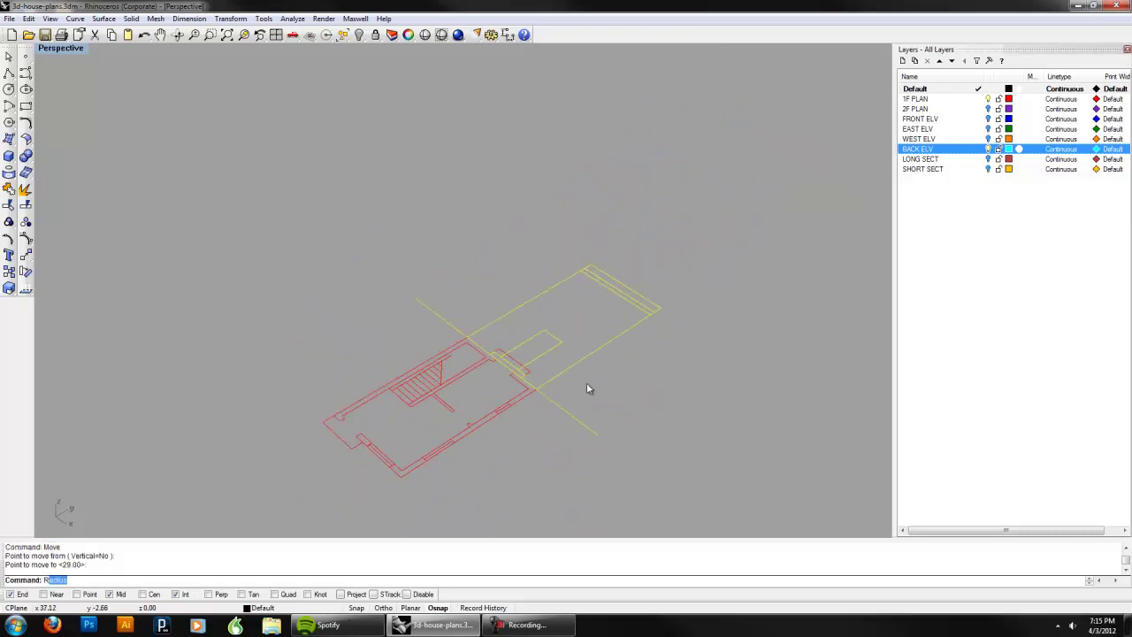
text(tate3d)
key(Return)
scroll(495, 408, up, 3)
click(489, 414)
click(305, 266)
scroll(375, 362, down, 3)
click(658, 258)
click(277, 106)
scroll(420, 318, down, 3)
click(650, 277)
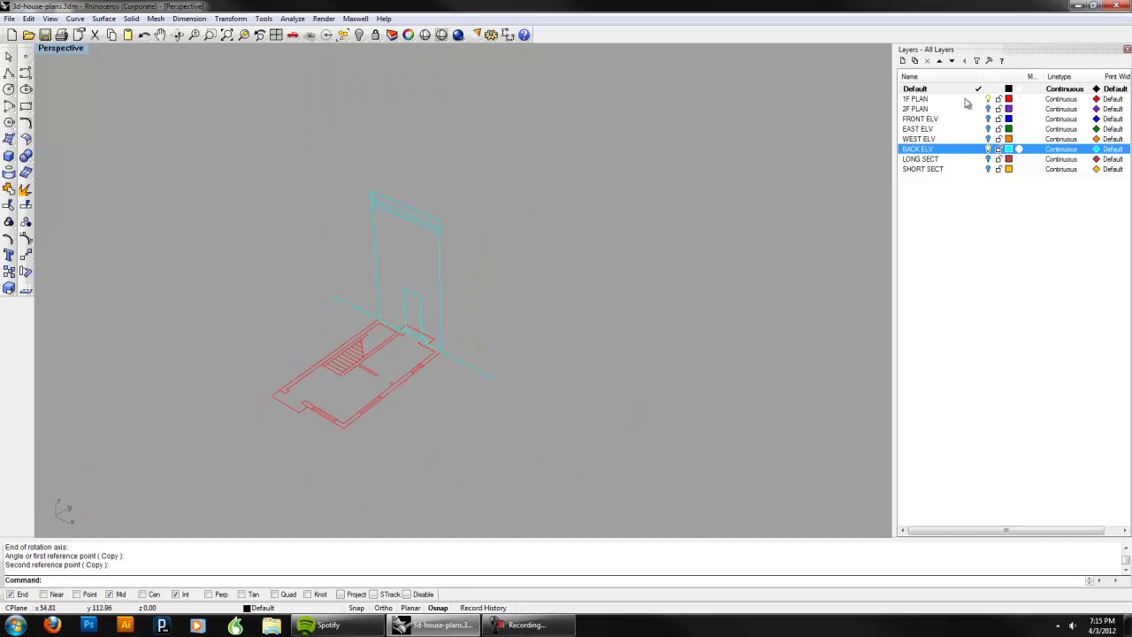
Step: Show the FRONT ELV, EAST ELV, WEST ELV and 2F PLAN layers and examine the assembled drawings from several sides
click(987, 118)
click(988, 128)
click(987, 139)
right_drag(639, 259, 392, 339)
scroll(391, 339, up, 5)
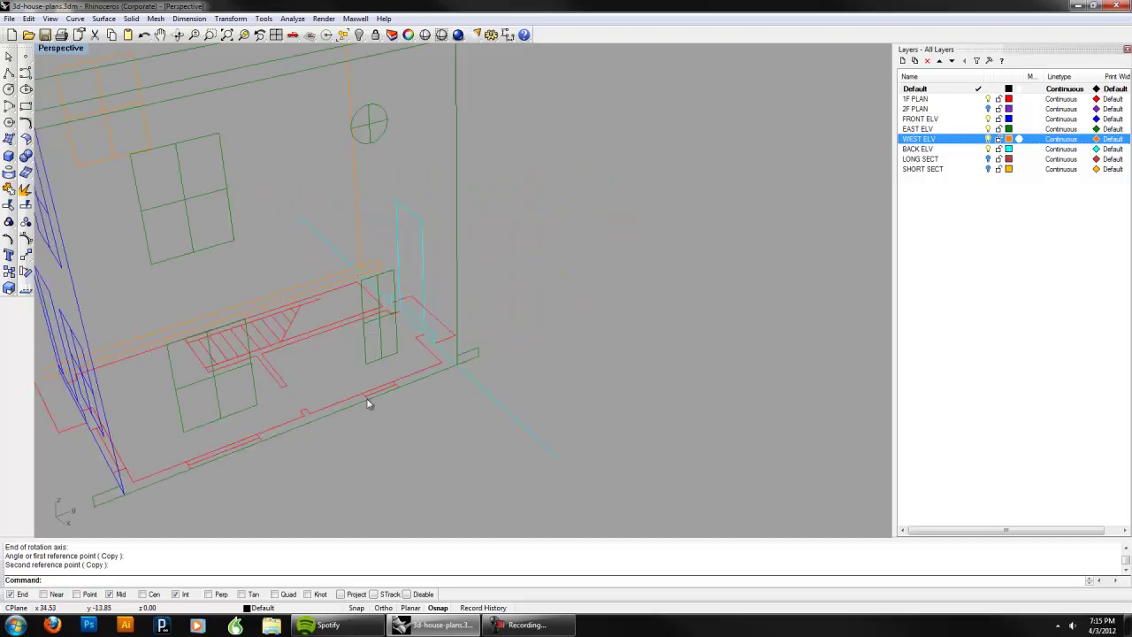
right_drag(199, 361, 442, 409)
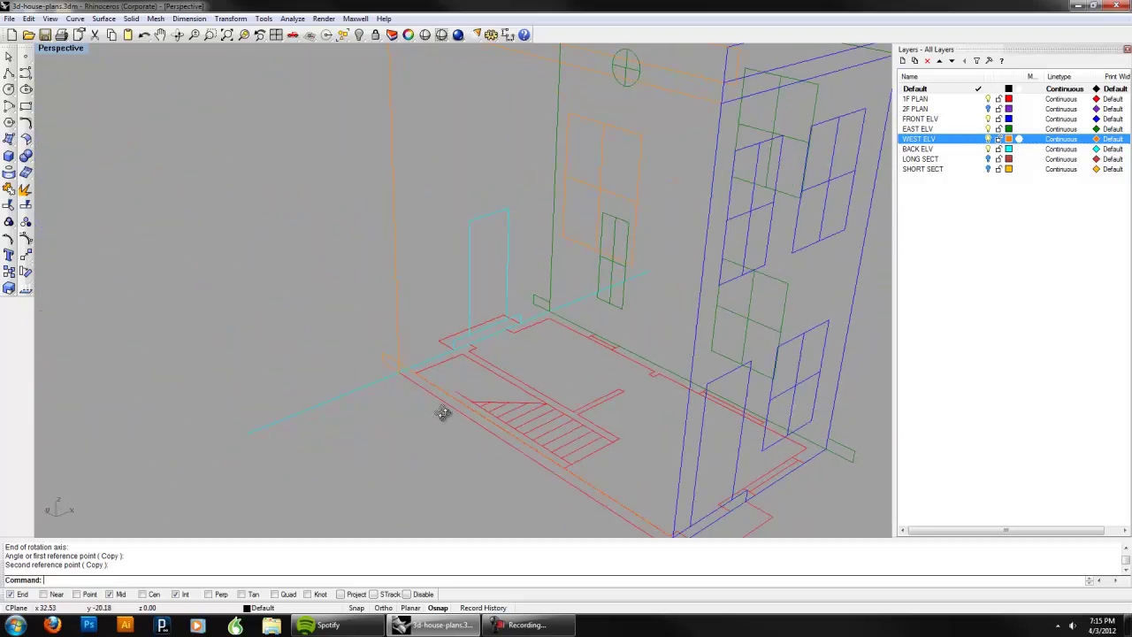
scroll(445, 413, down, 5)
right_drag(521, 330, 624, 482)
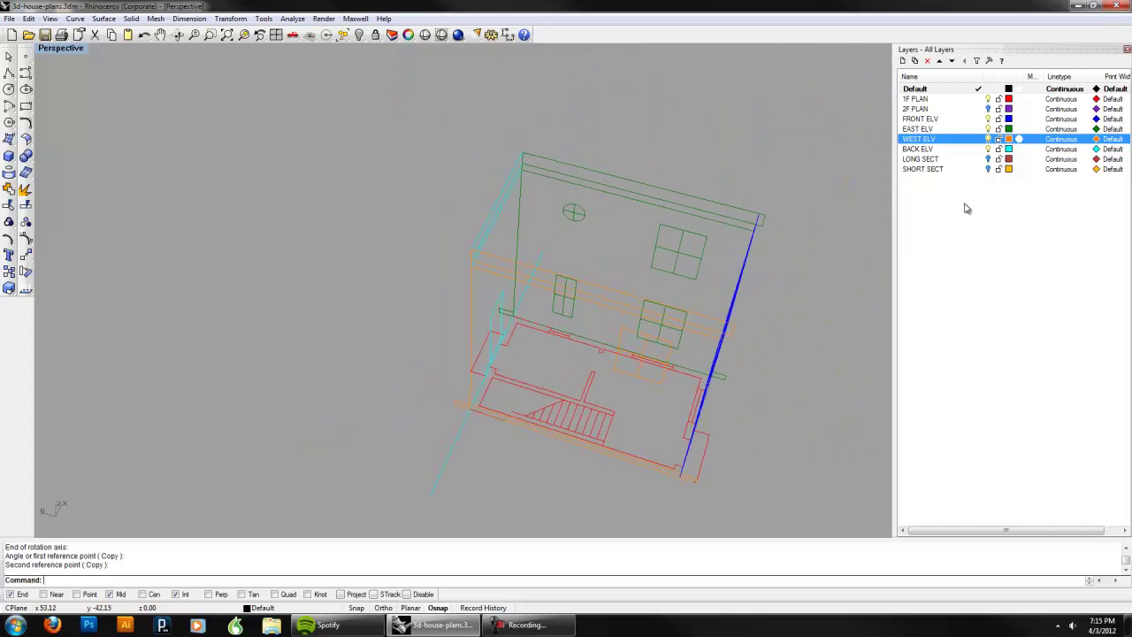
click(988, 108)
right_drag(686, 279, 676, 235)
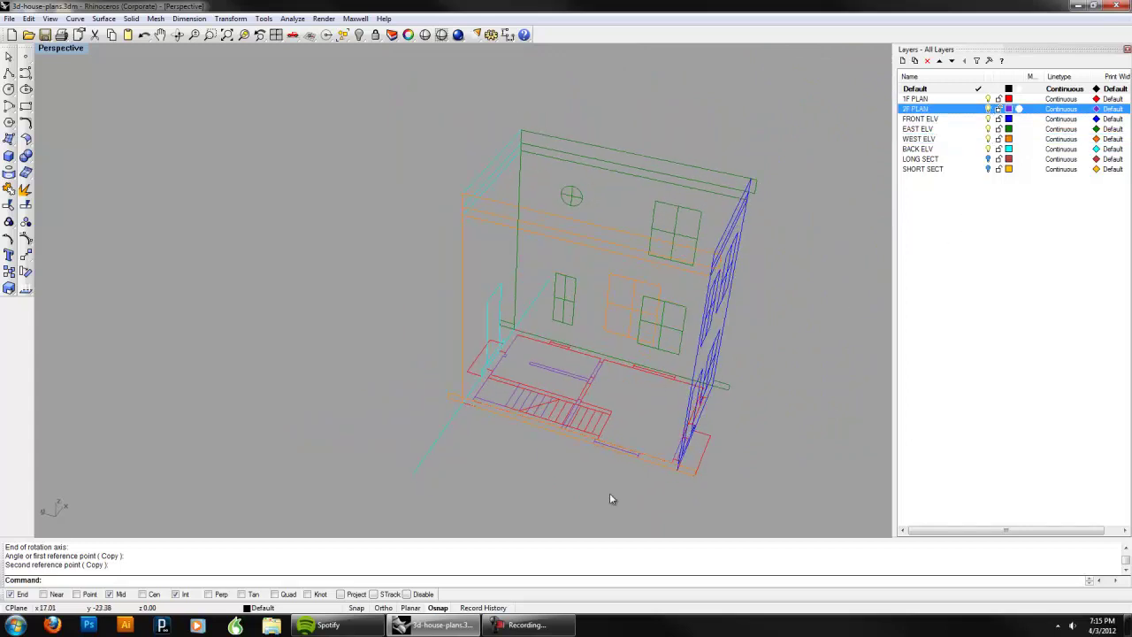
right_drag(614, 444, 464, 397)
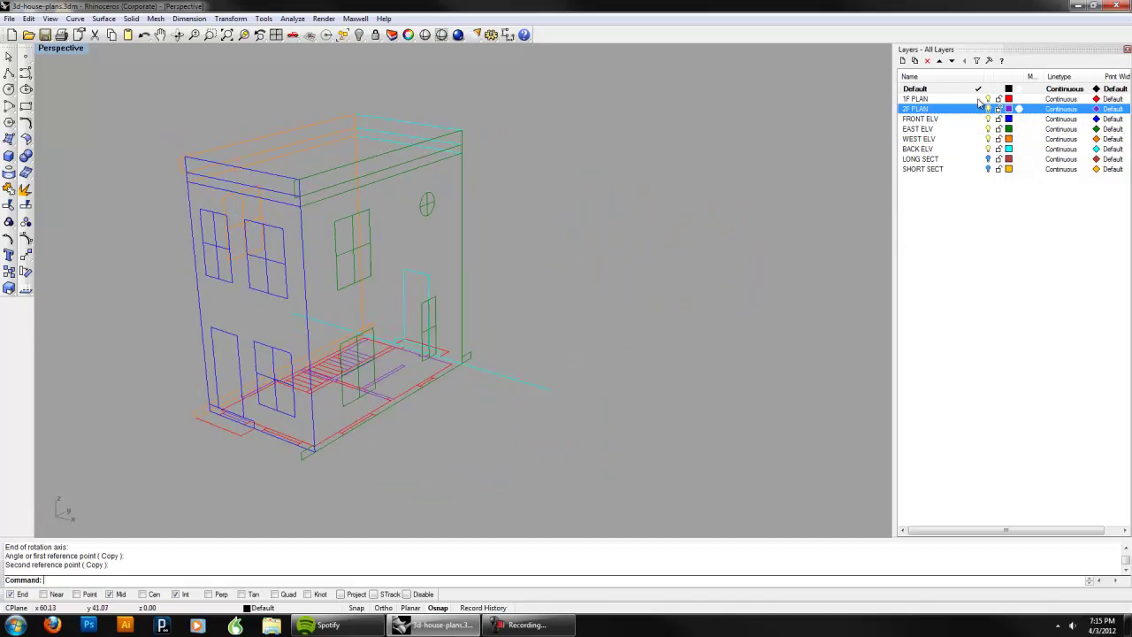
Step: Hide the 2F PLAN, FRONT ELV, EAST ELV, WEST ELV and BACK ELV layers, leaving only the first-floor plan visible
click(989, 109)
click(989, 118)
click(988, 128)
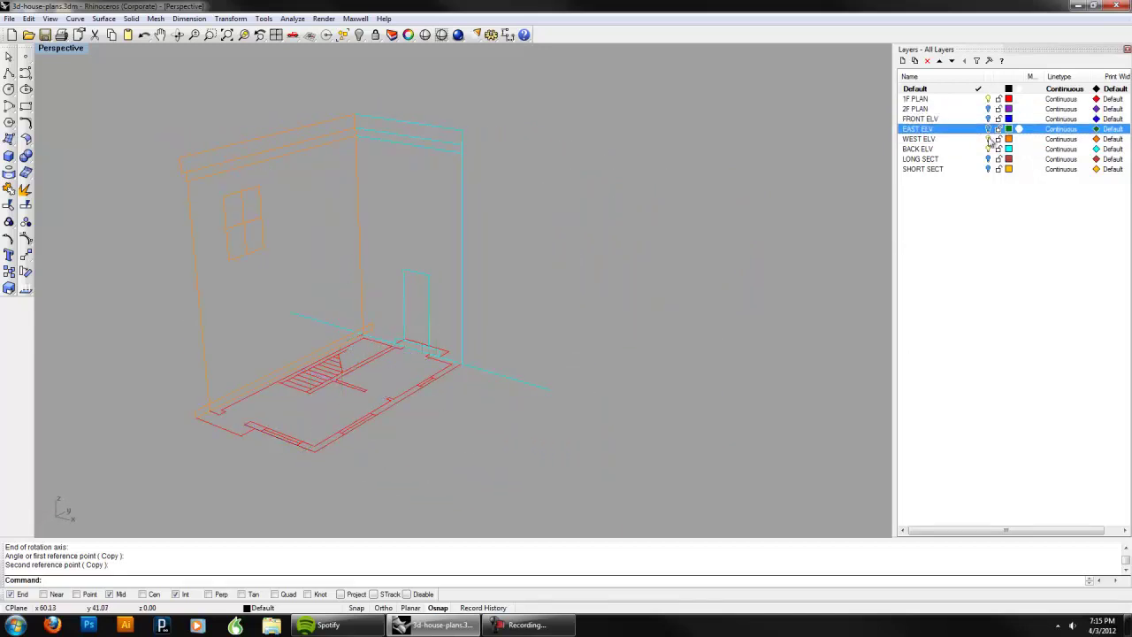
click(989, 139)
click(989, 148)
right_drag(795, 194, 888, 190)
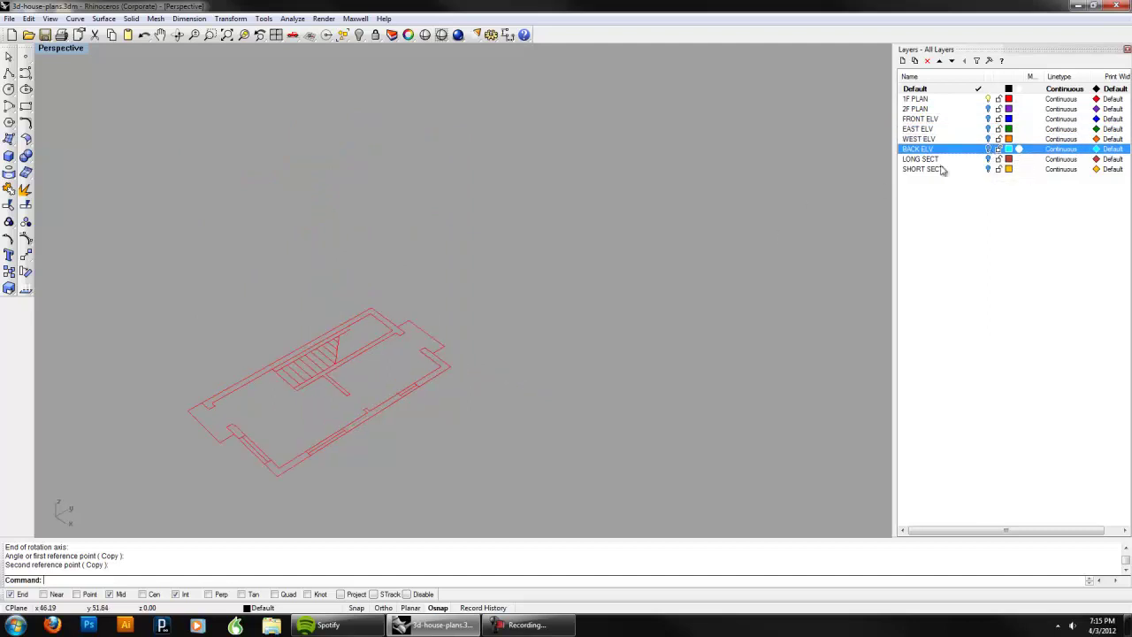
Step: Show the LONG SECT and SHORT SECT layers and lock the first-floor plan
click(989, 159)
click(989, 169)
click(441, 371)
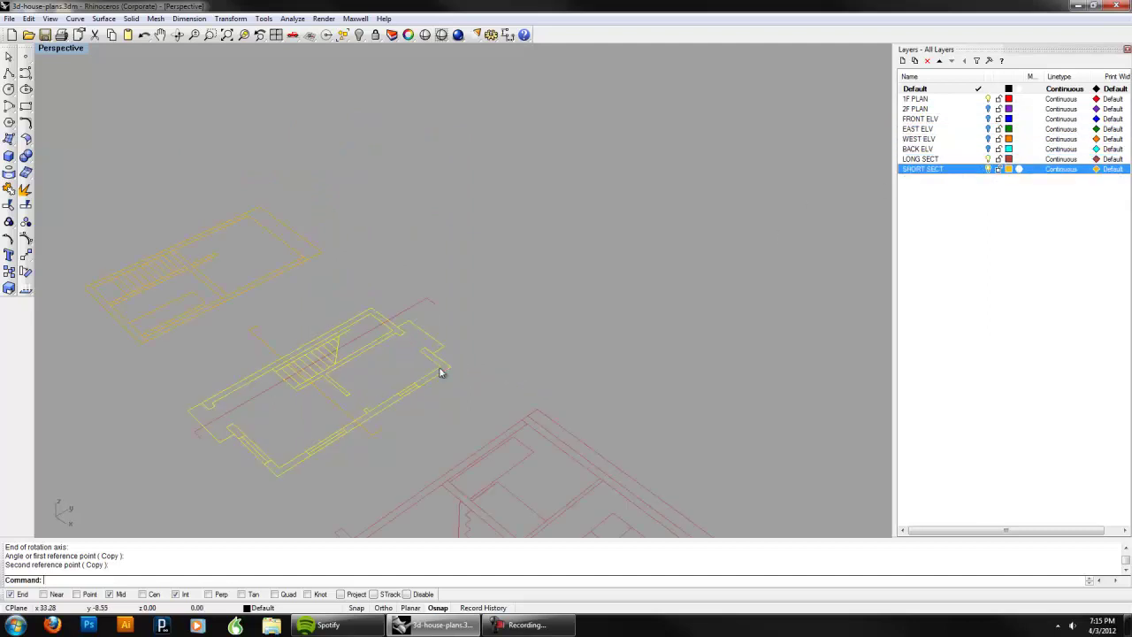
shift+right_drag(453, 383, 551, 334)
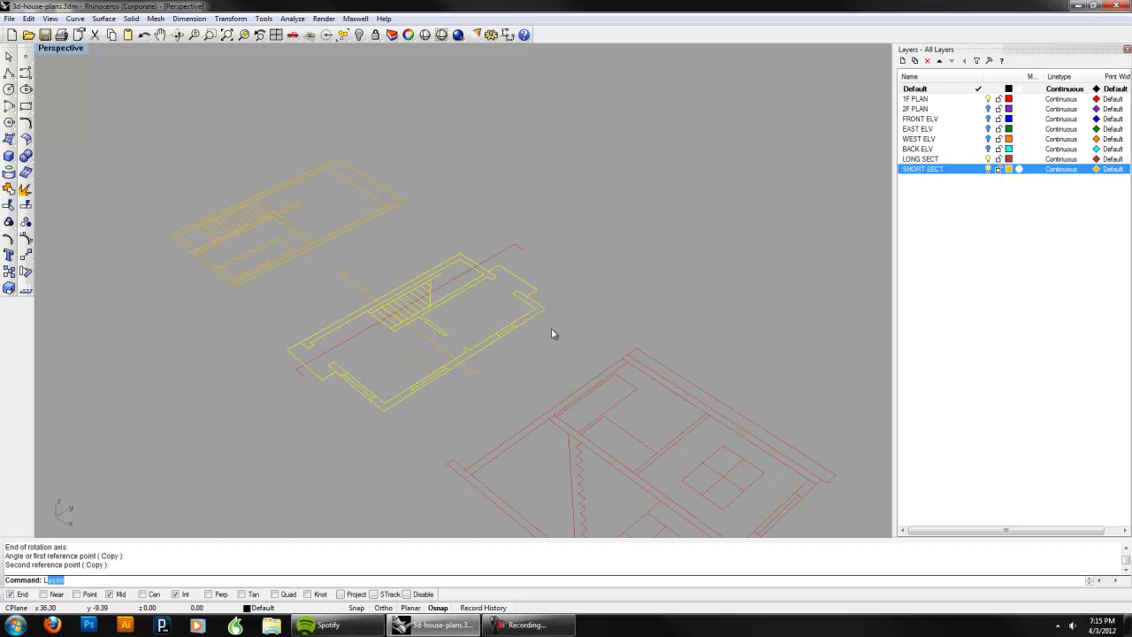
key(ctrl+l)
right_drag(551, 333, 576, 334)
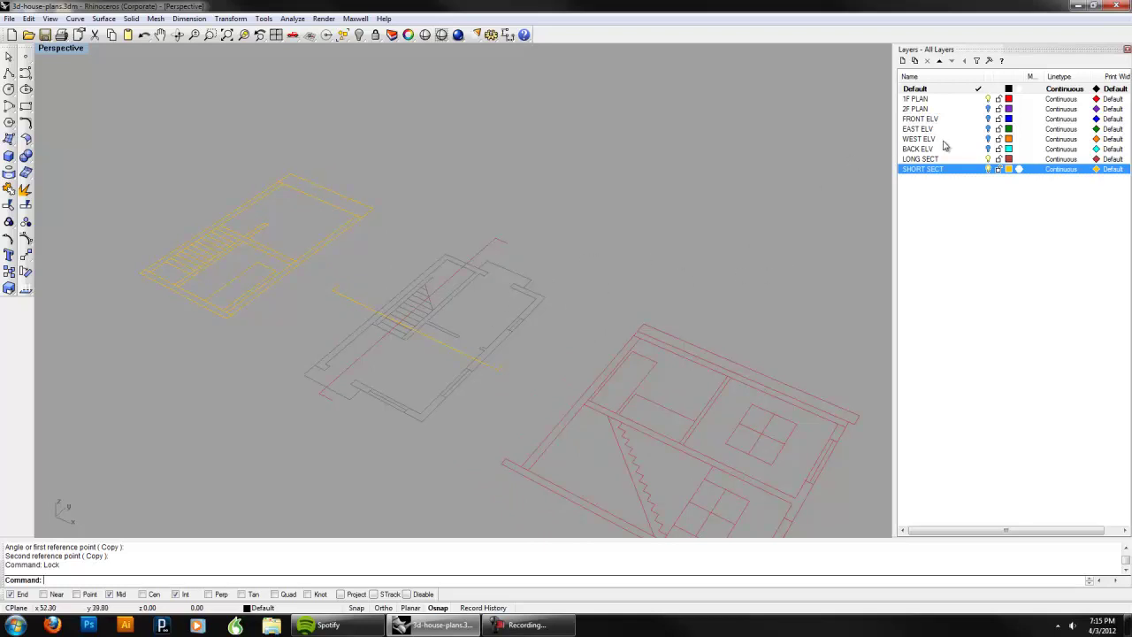
Step: Hide the SHORT SECT layer and rotate the long section 90 degrees clockwise about its centre
click(987, 168)
scroll(745, 292, down, 4)
shift+right_drag(783, 366, 741, 343)
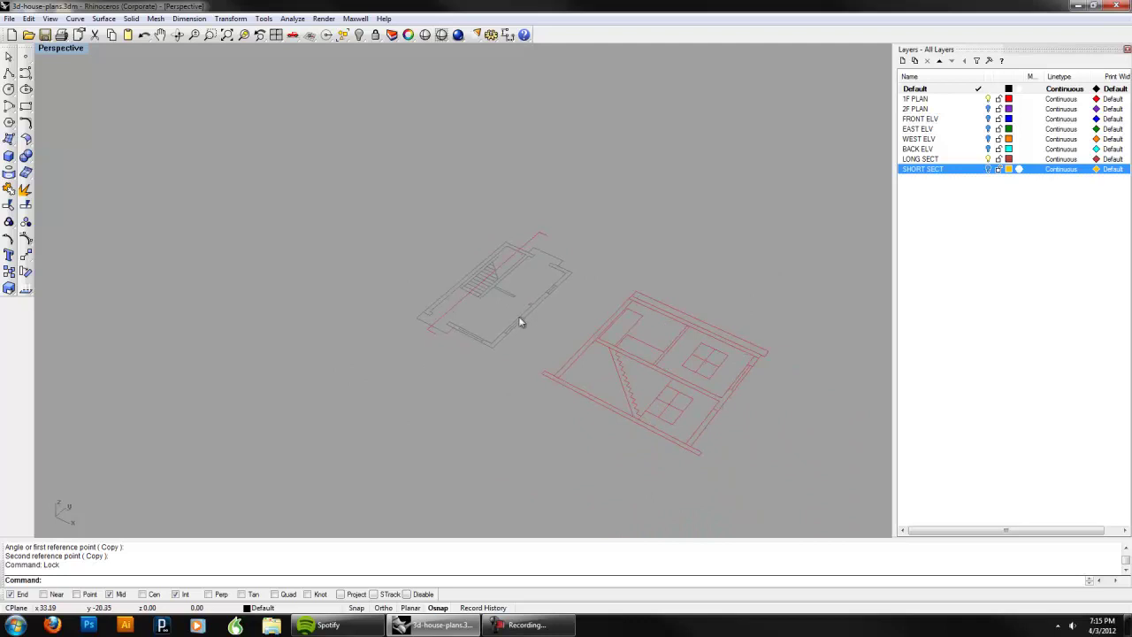
click(731, 383)
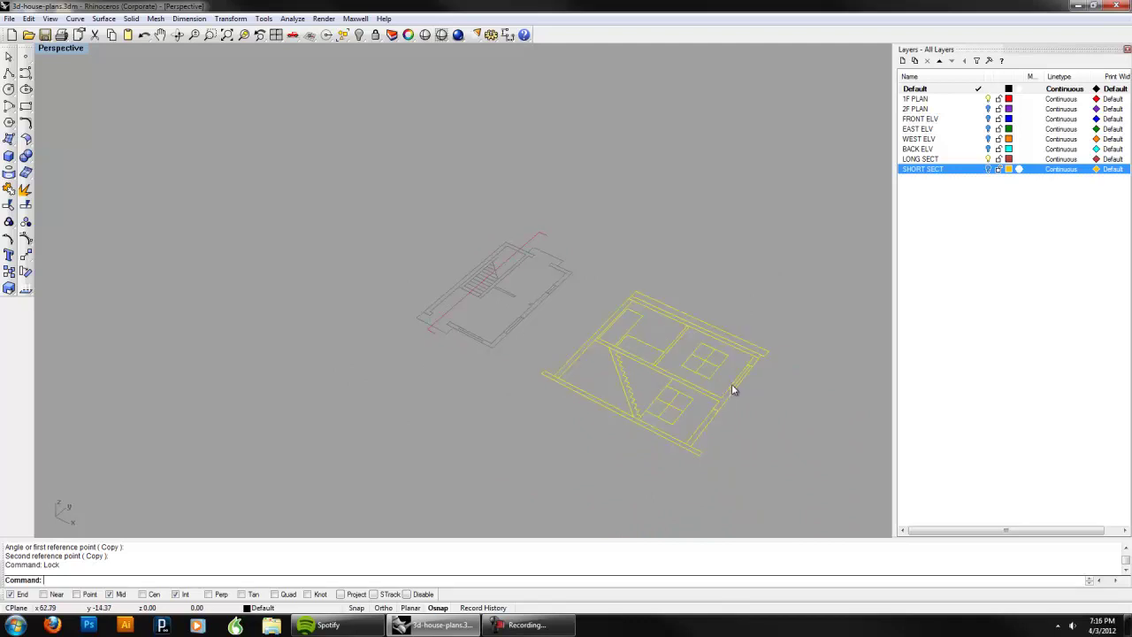
text(rotate)
key(Return)
click(681, 365)
click(780, 246)
click(795, 439)
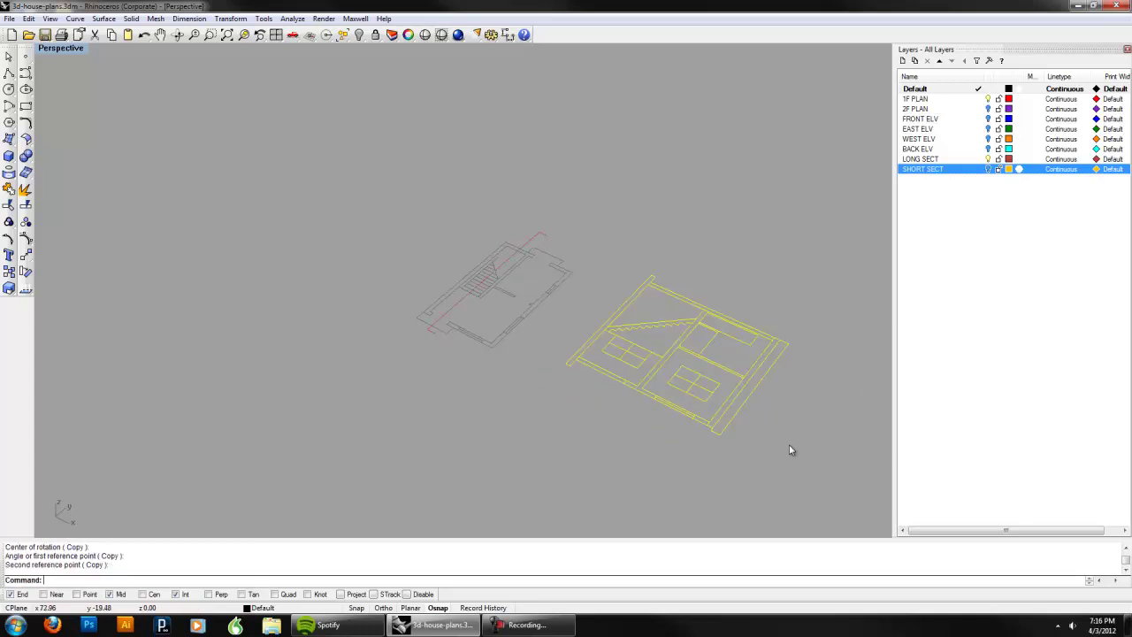
Step: Move the long section from its base corner at the back wall to where the section line crosses the plan's outer back wall
click(723, 380)
text(move)
key(Return)
scroll(666, 212, up, 4)
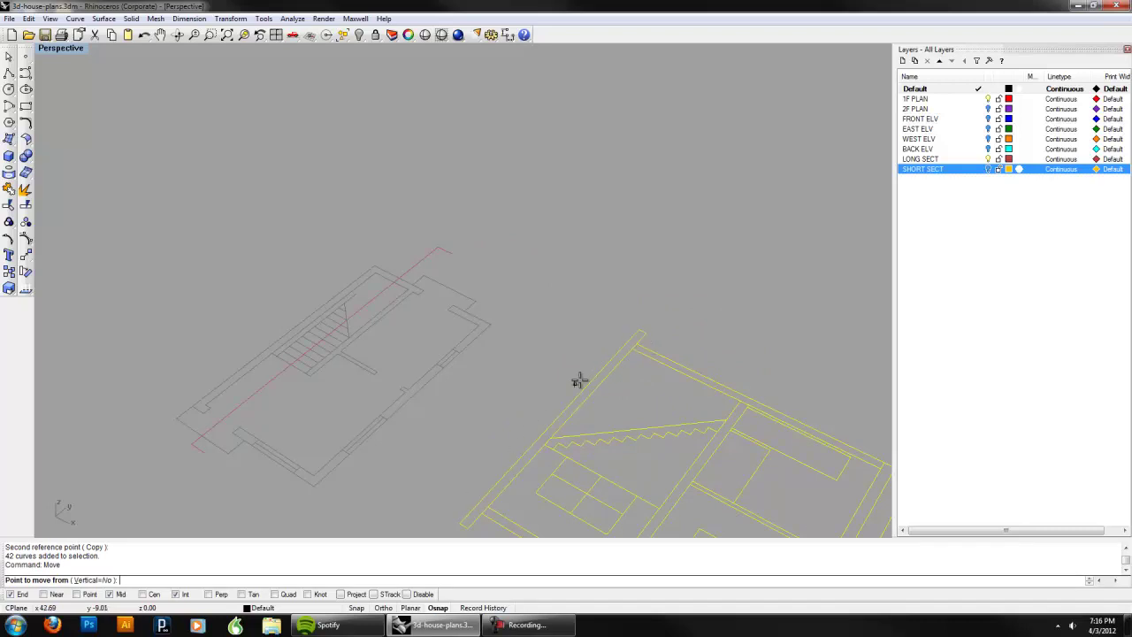
click(638, 344)
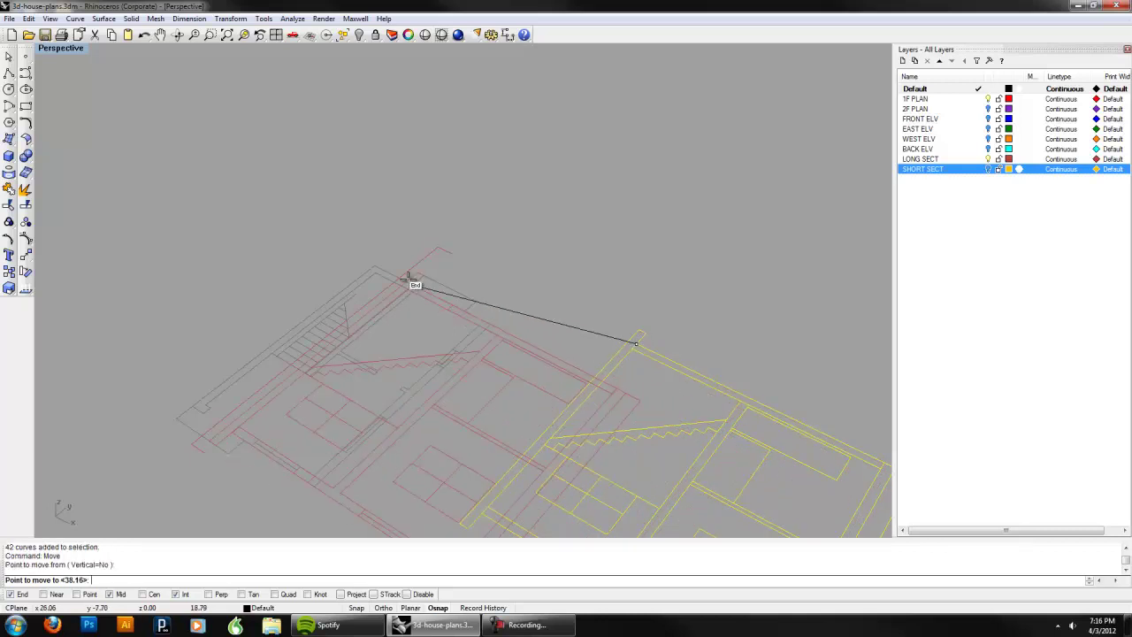
click(177, 594)
scroll(324, 328, up, 5)
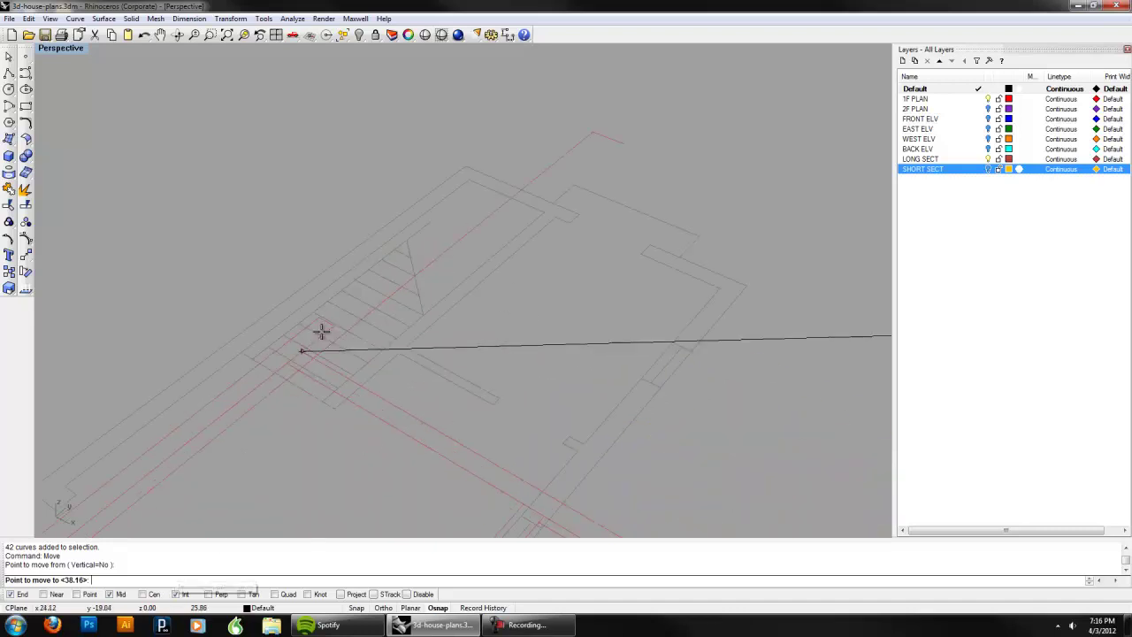
click(520, 189)
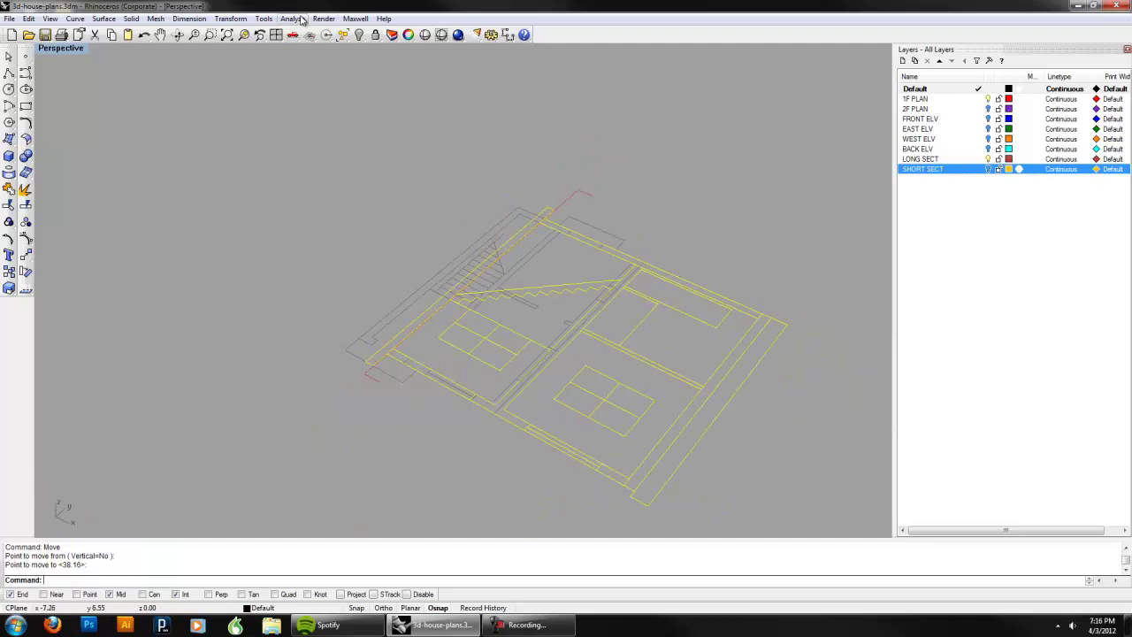
Step: Check in the object snap options that Snap To Locked Objects is enabled
click(270, 19)
mouse_move(292, 32)
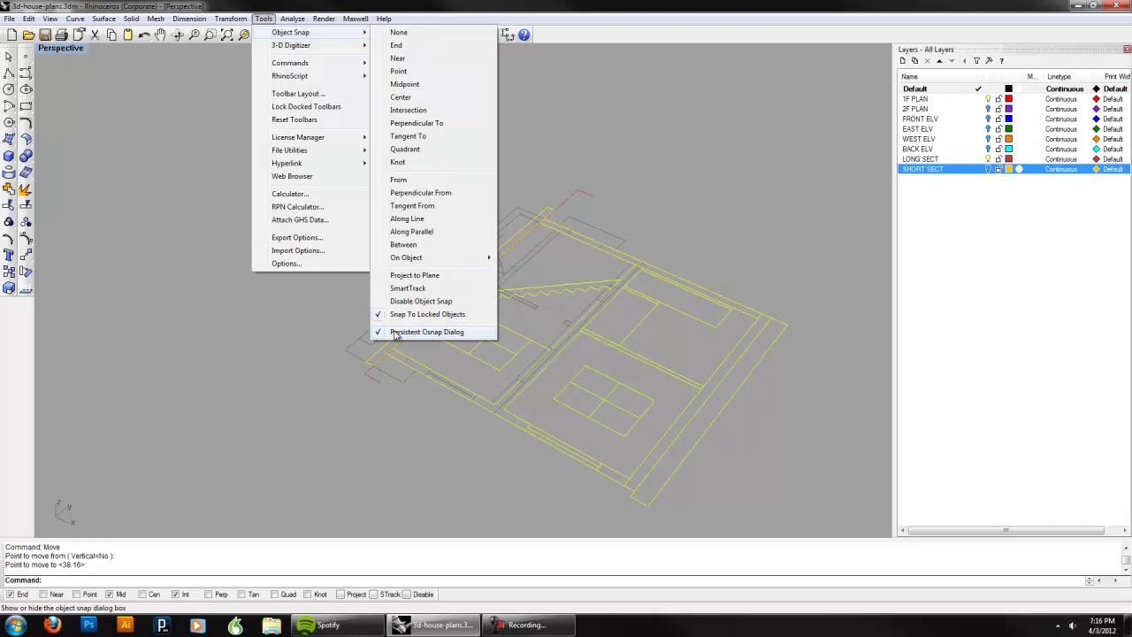
click(670, 193)
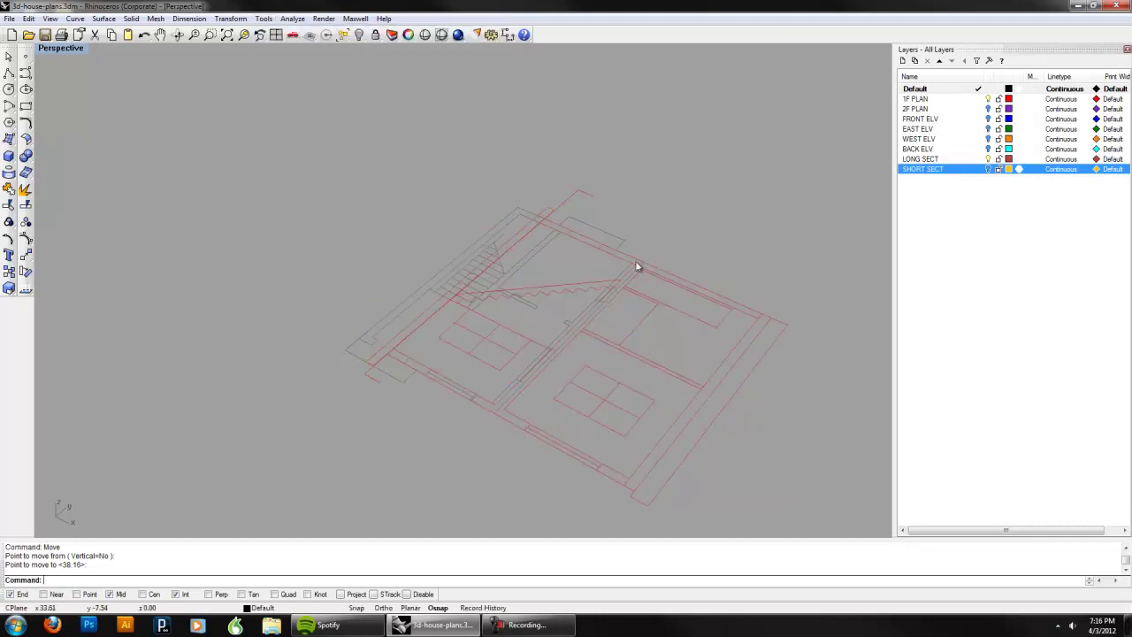
Step: Rotate the long section upright with Rotate3D, using the section line on the first-floor plan as the axis
click(649, 299)
scroll(599, 246, up, 5)
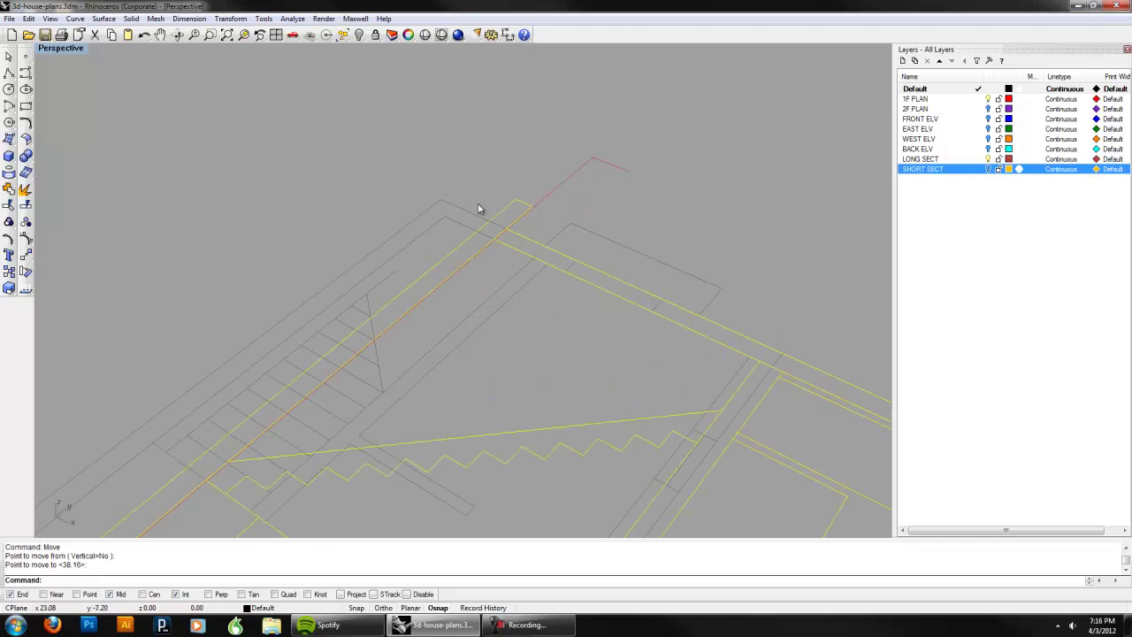
text(Ro)
key(Down)
key(Down)
key(Return)
click(503, 221)
scroll(482, 247, down, 5)
click(375, 339)
click(748, 326)
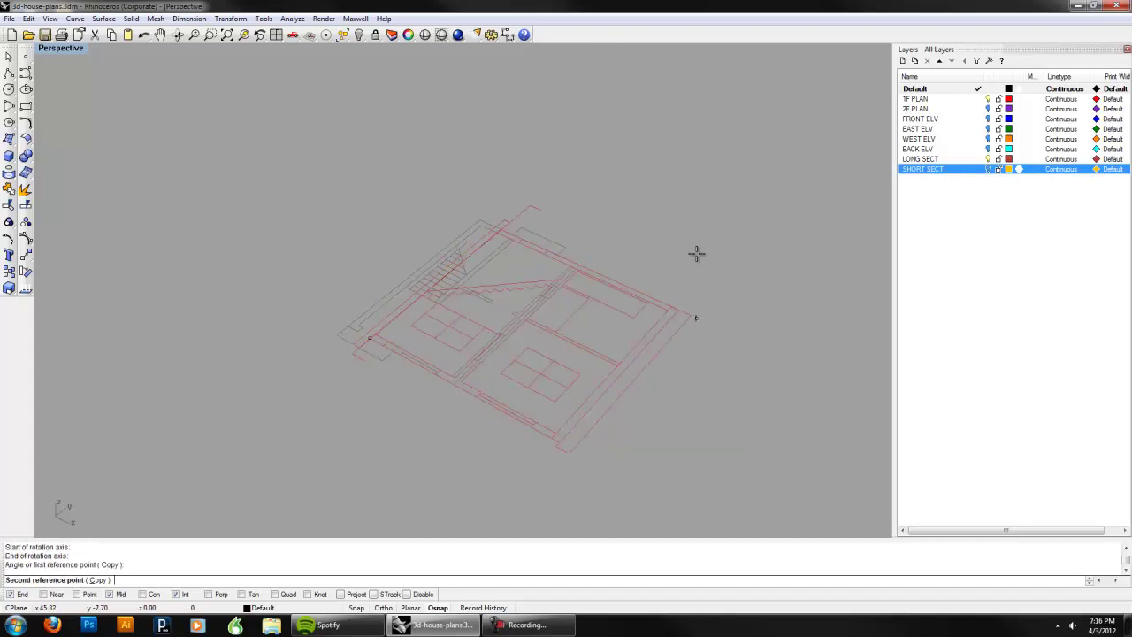
click(528, 133)
right_drag(613, 212, 575, 232)
click(655, 204)
scroll(544, 232, up, 4)
scroll(544, 233, up, 3)
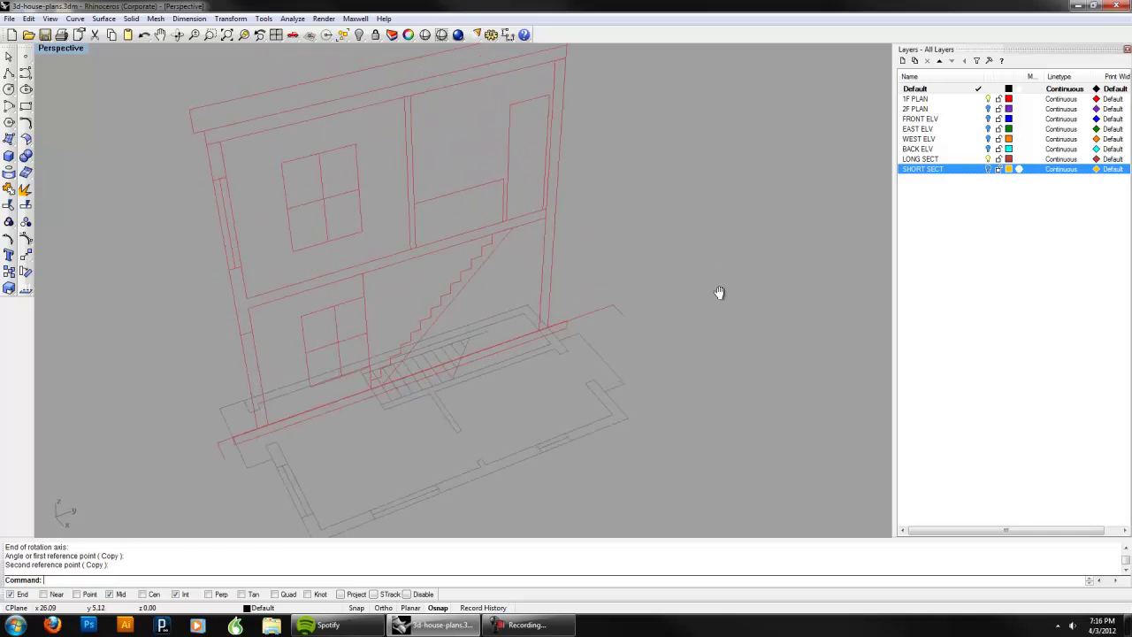
Step: Show the FRONT ELV layer and select the front elevation to compare its height with the upright long section
click(989, 119)
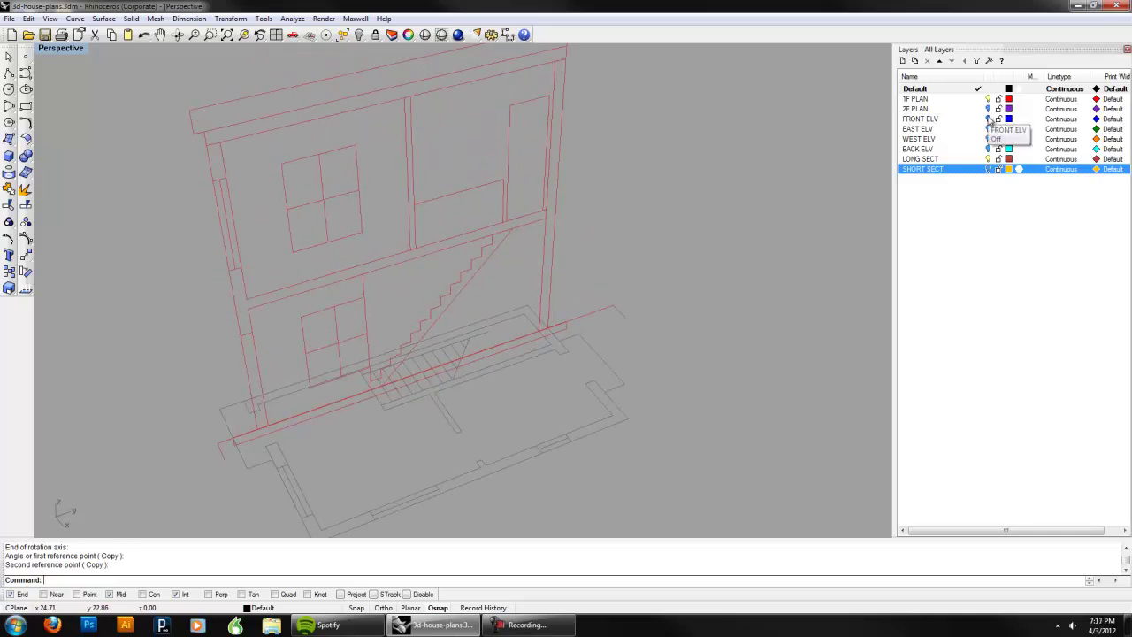
right_drag(606, 253, 527, 206)
right_drag(352, 134, 256, 146)
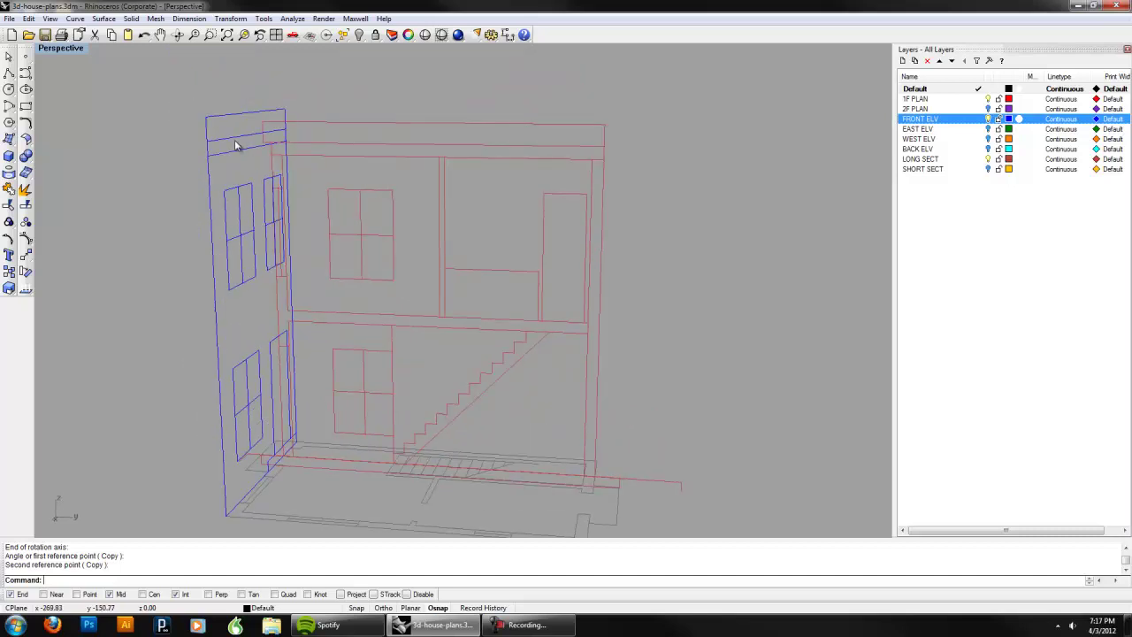
click(234, 143)
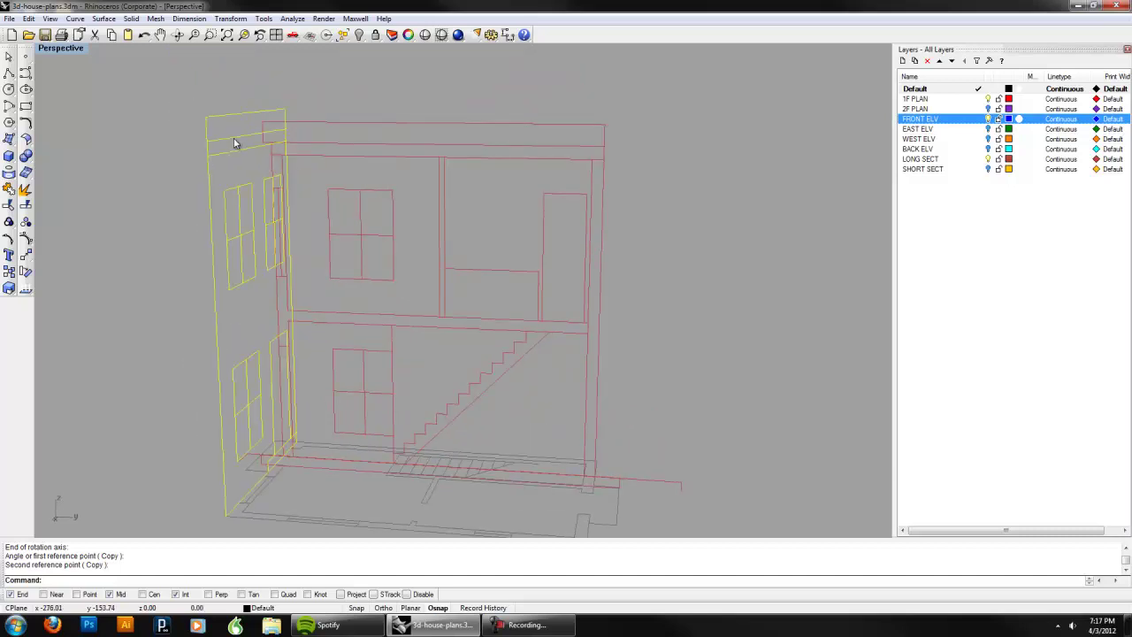
right_drag(332, 210, 375, 187)
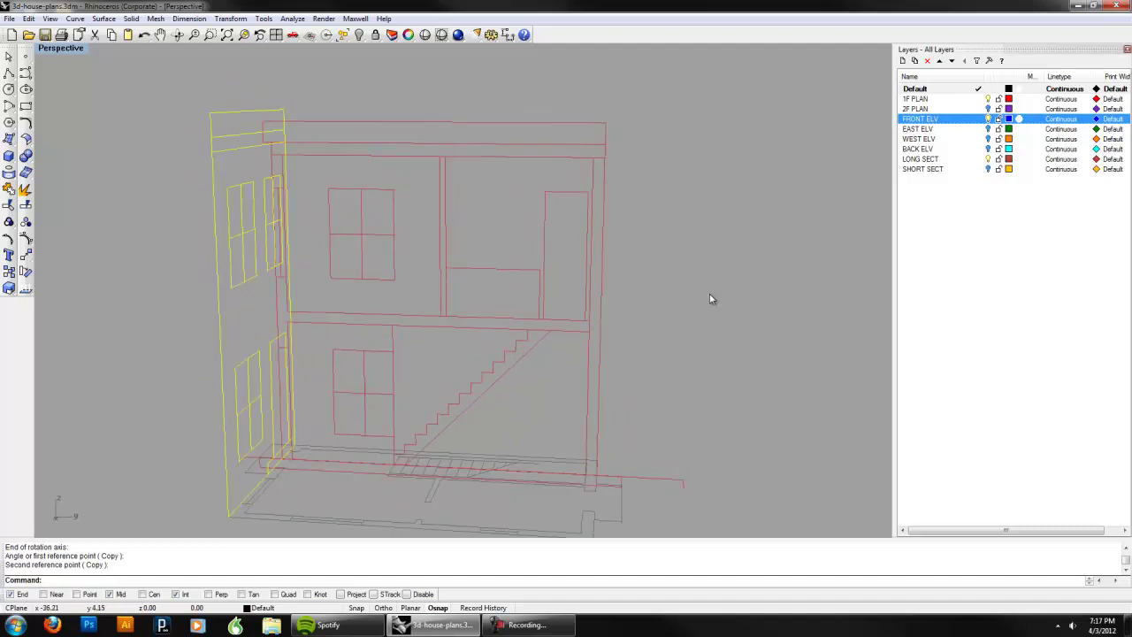
Step: Select the upright long section and lock it
right_drag(652, 312, 660, 300)
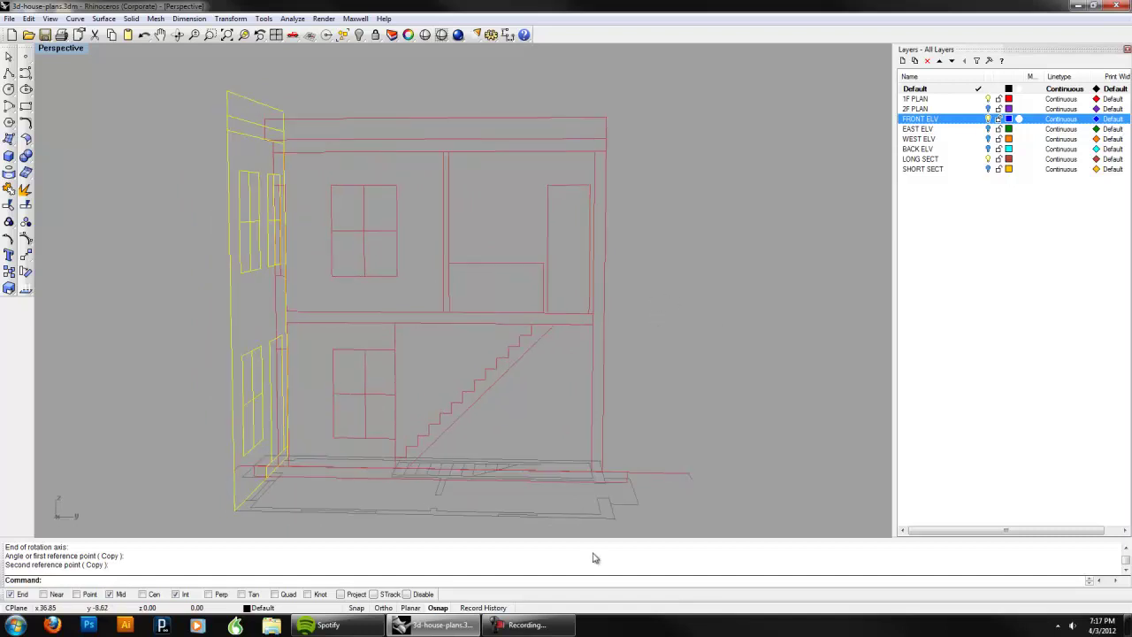
click(529, 624)
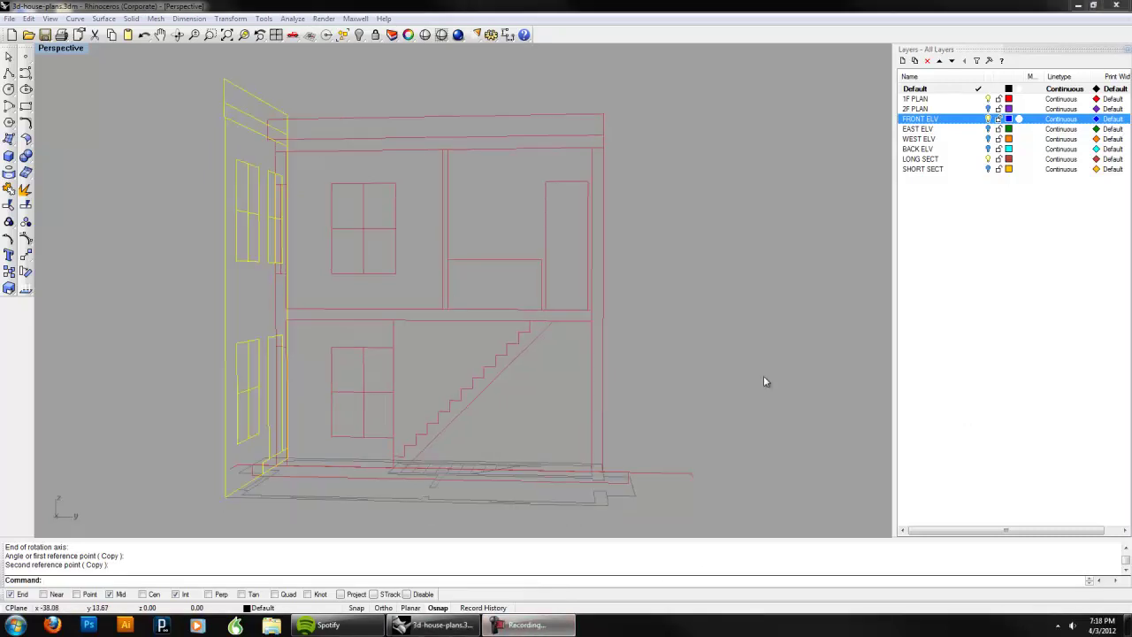
right_drag(609, 397, 508, 384)
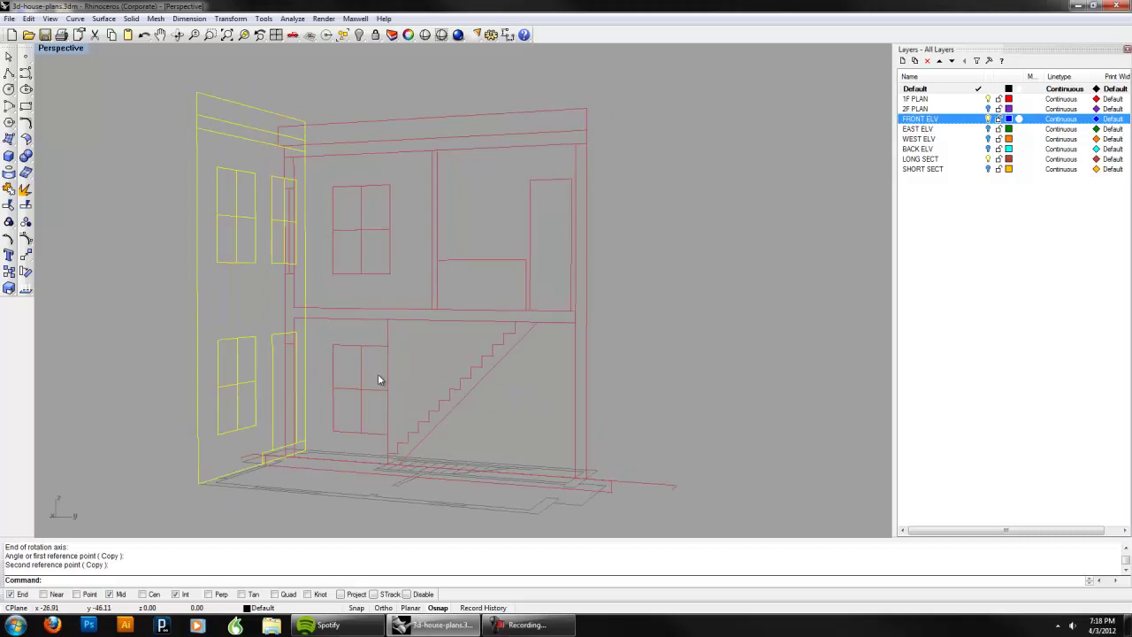
right_drag(354, 360, 273, 481)
right_drag(414, 480, 392, 467)
click(758, 272)
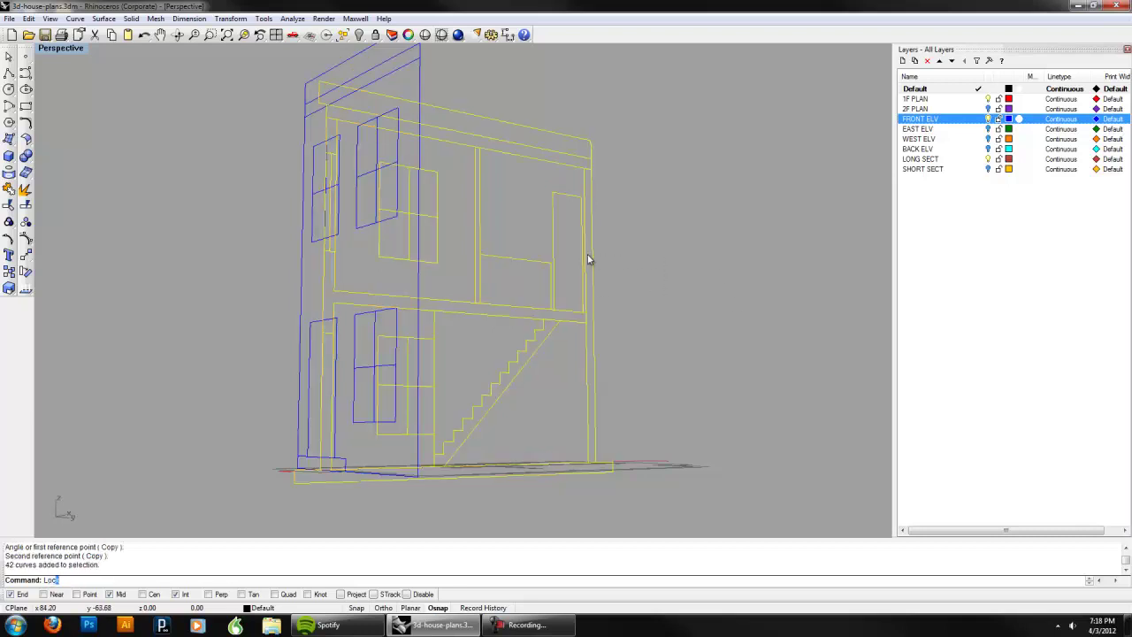
text(ck)
key(Return)
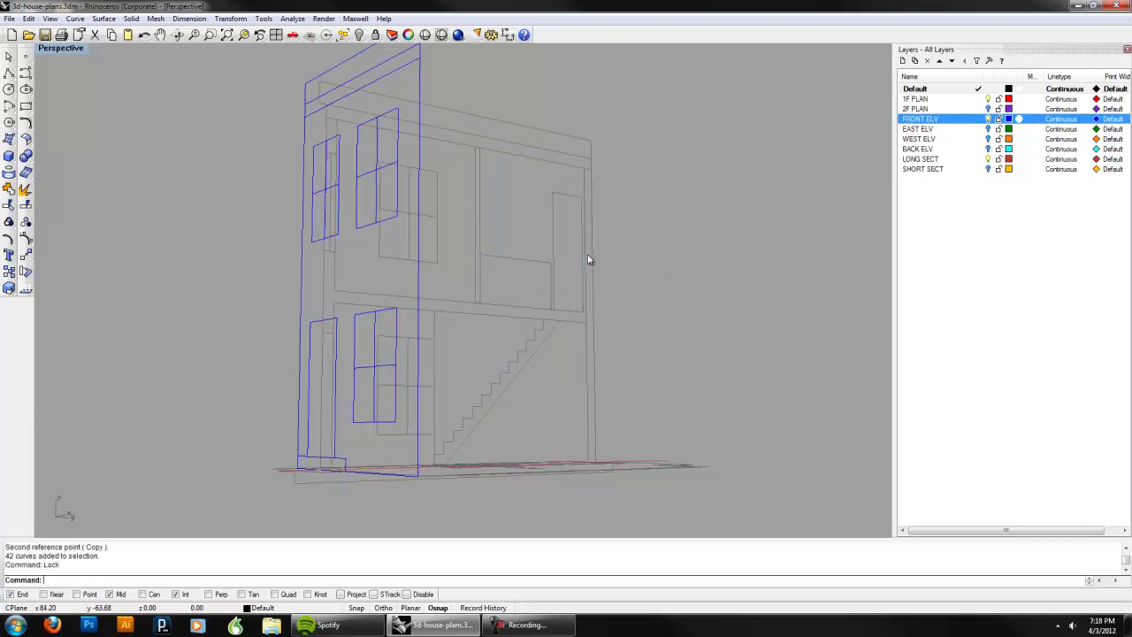
Step: Show the EAST ELV, WEST ELV and BACK ELV layers alongside the front elevation
click(988, 129)
click(987, 139)
click(988, 149)
right_drag(713, 161, 716, 220)
Step: Move all four standing elevations down with Vertical set to Yes, from the top corner of the front step to the level of the first-floor plan
drag(538, 169, 343, 113)
right_drag(498, 218, 475, 224)
text(move)
key(Return)
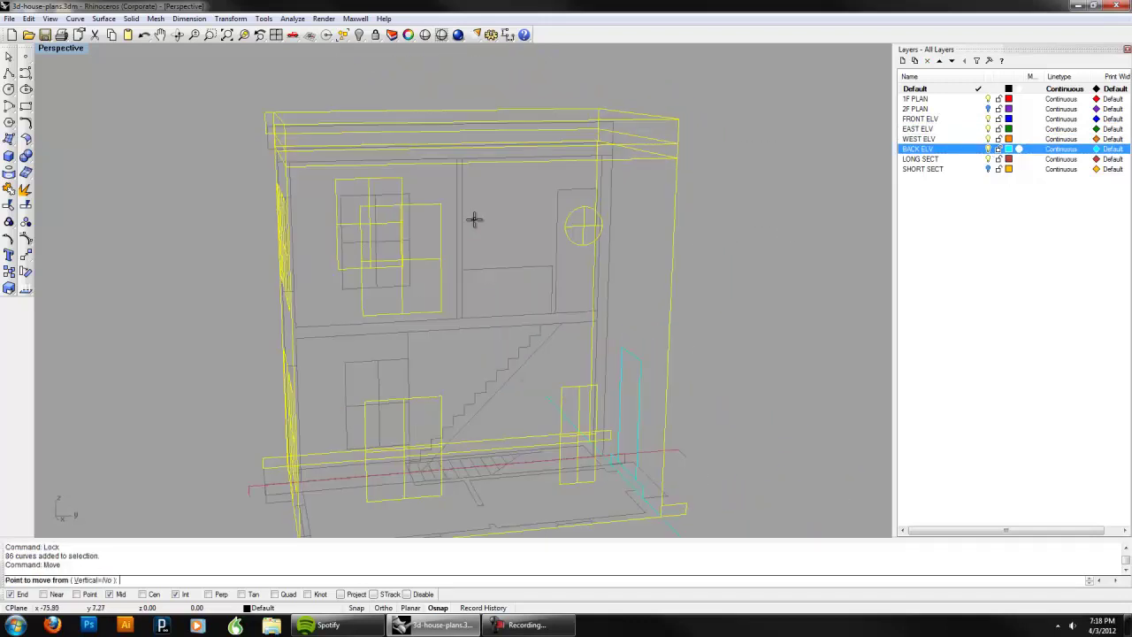
click(103, 580)
shift+right_drag(326, 521, 488, 426)
scroll(368, 340, up, 5)
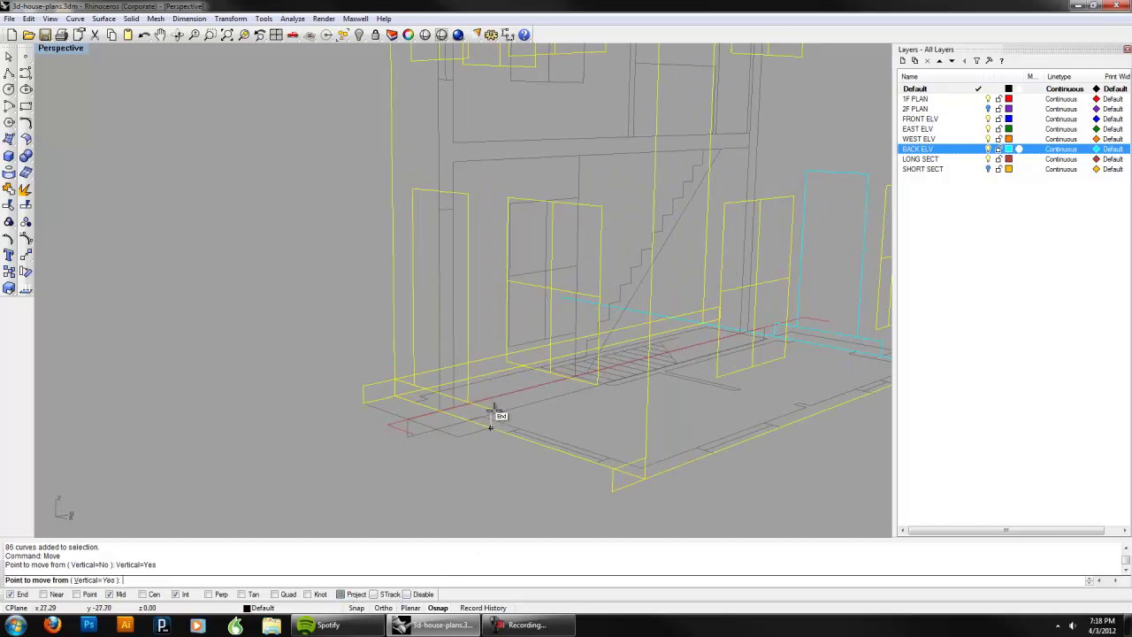
scroll(489, 427, up, 3)
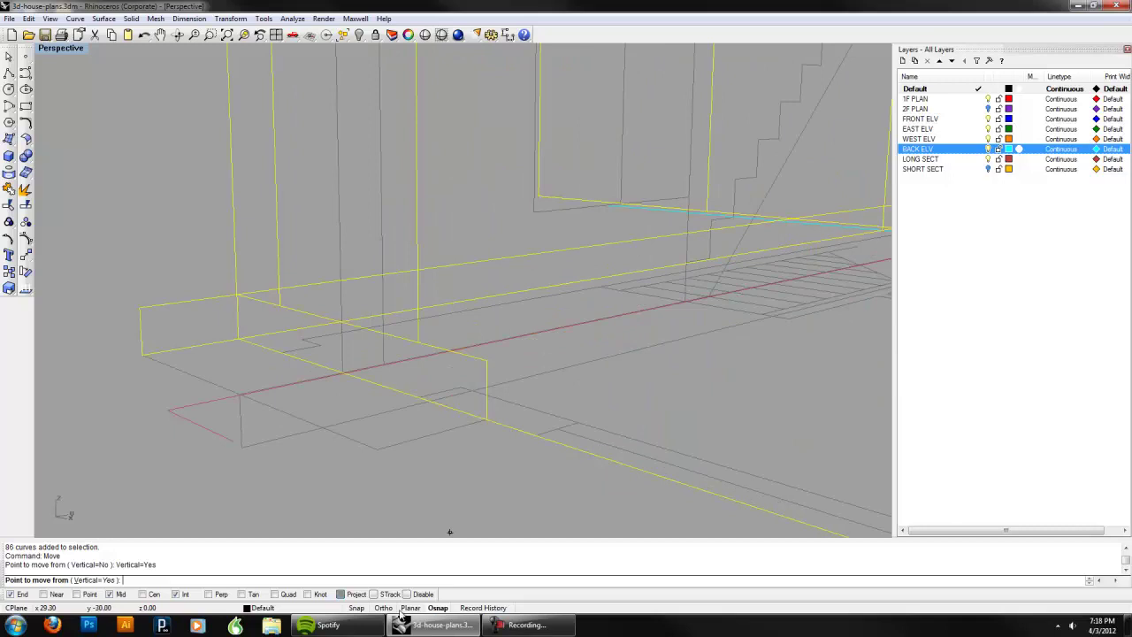
click(486, 360)
click(347, 594)
right_drag(377, 505, 295, 395)
click(290, 389)
right_drag(508, 430, 482, 451)
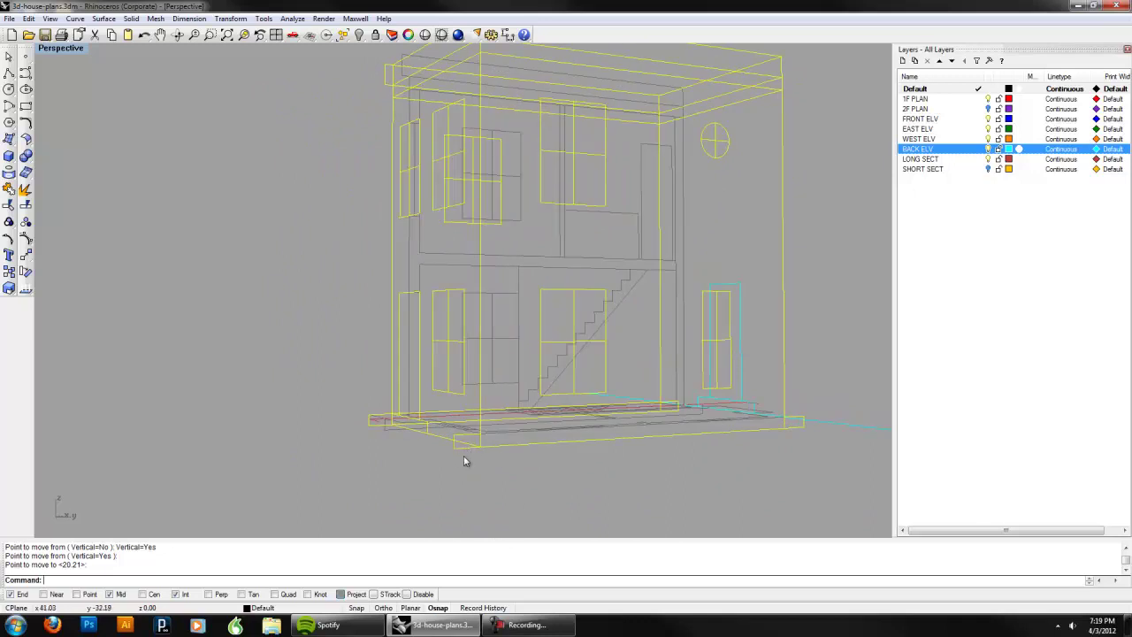
right_drag(520, 453, 475, 452)
right_drag(614, 472, 651, 490)
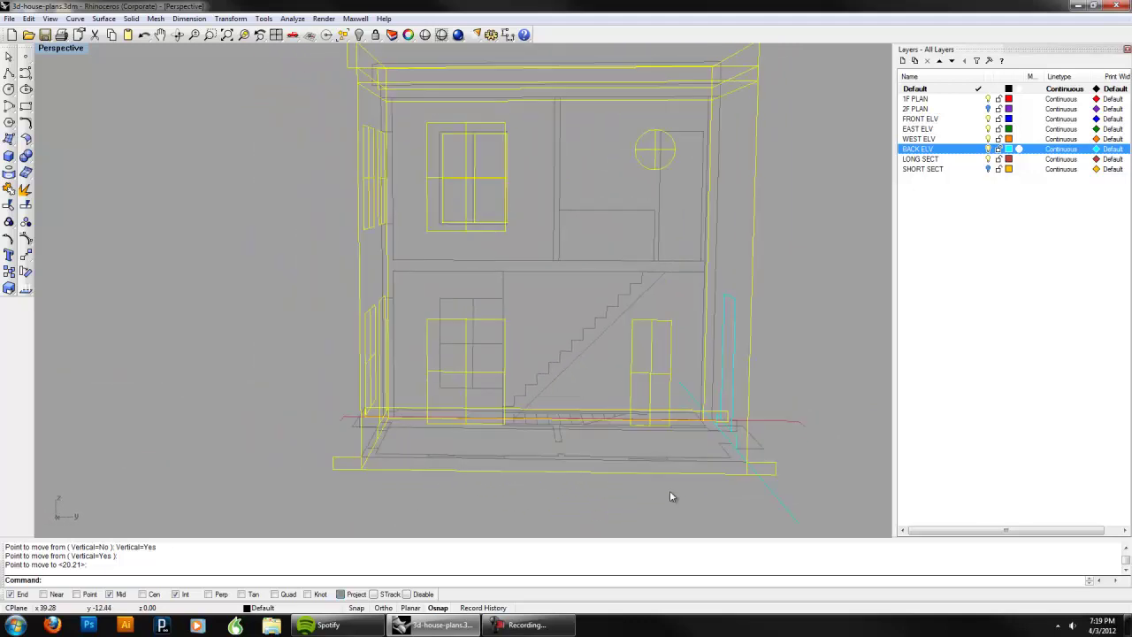
right_drag(584, 462, 734, 460)
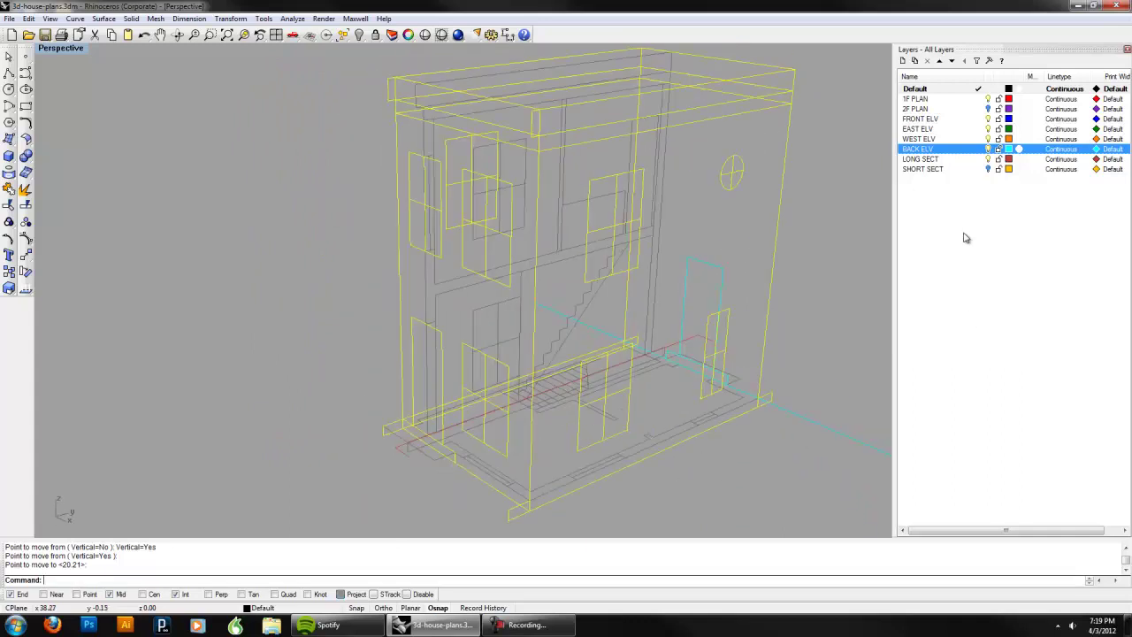
click(840, 206)
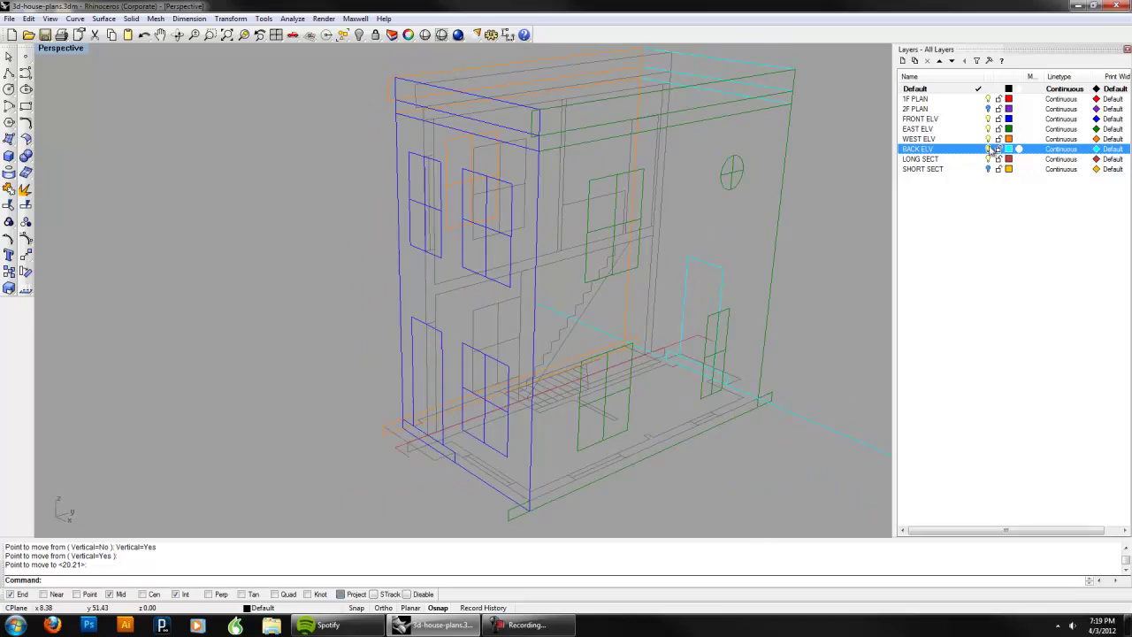
Step: Hide the BACK, WEST, EAST and FRONT ELV layers and show the SHORT SECT layer
click(988, 148)
click(989, 139)
click(988, 129)
click(989, 118)
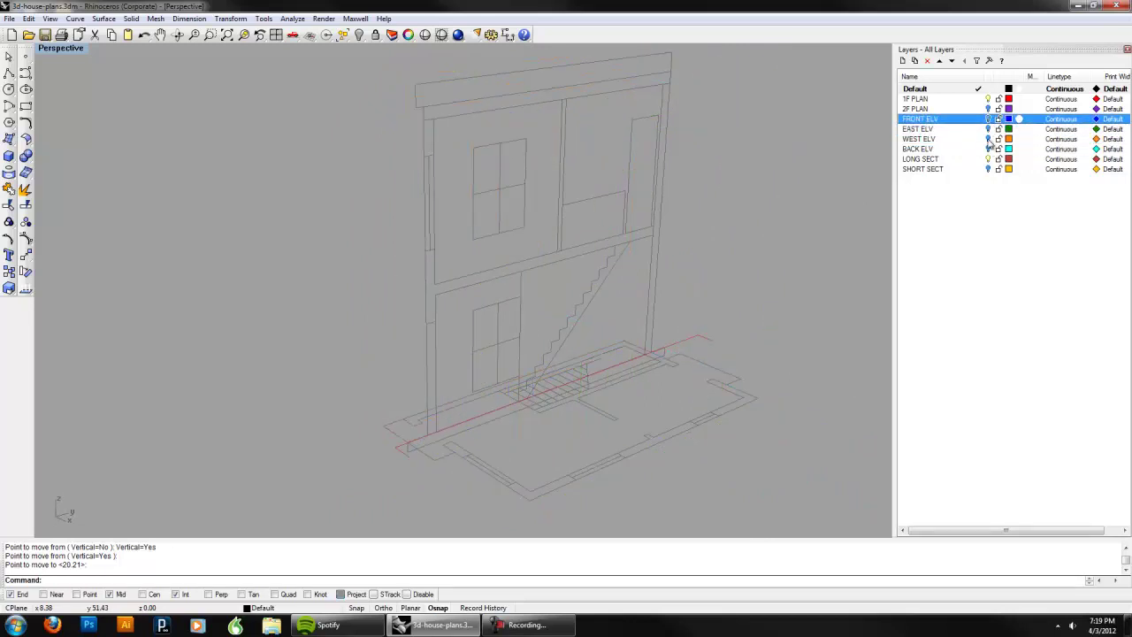
click(988, 169)
Step: Move the short section from its floor-level corner at the outer wall to where its section line crosses the plan's east outer wall
right_drag(690, 185, 382, 371)
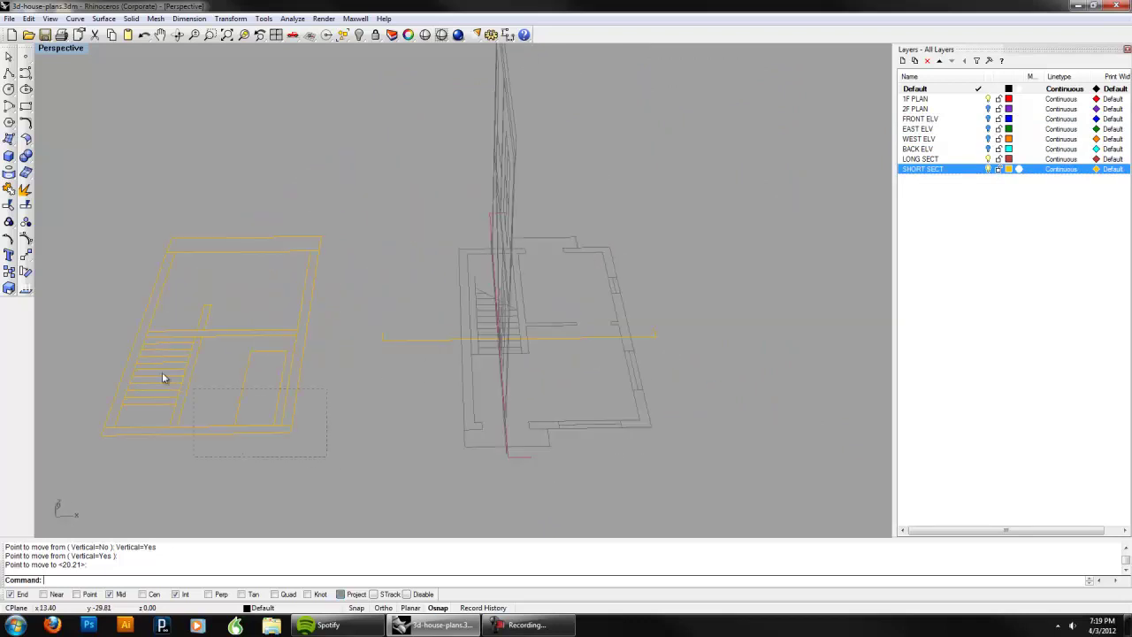
drag(113, 264, 122, 216)
key(Return)
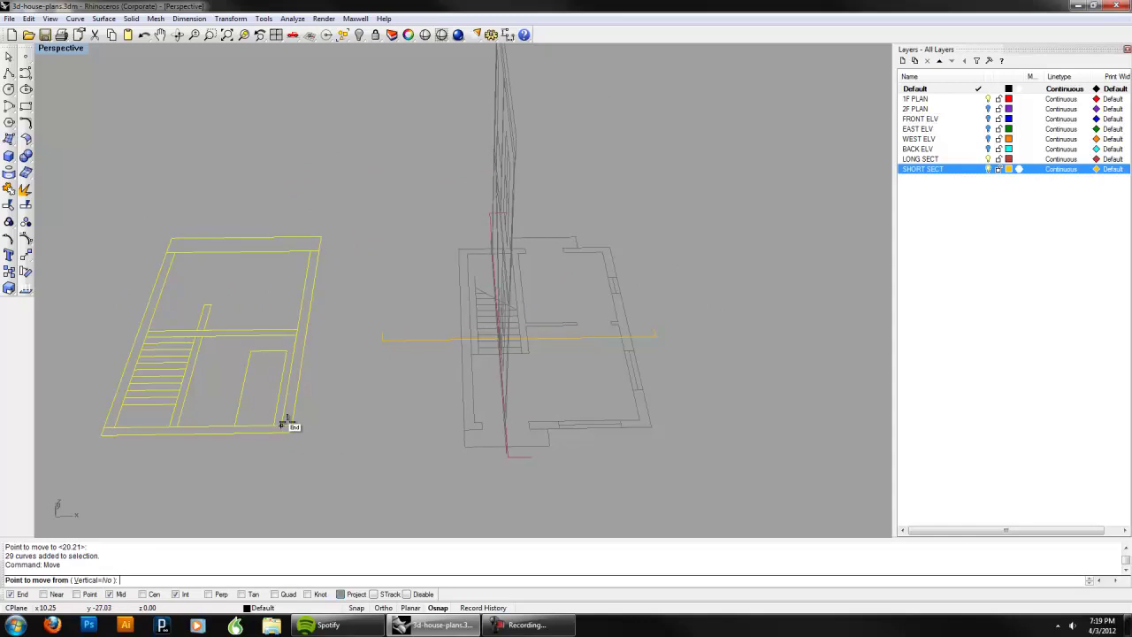
click(291, 423)
scroll(626, 332, up, 3)
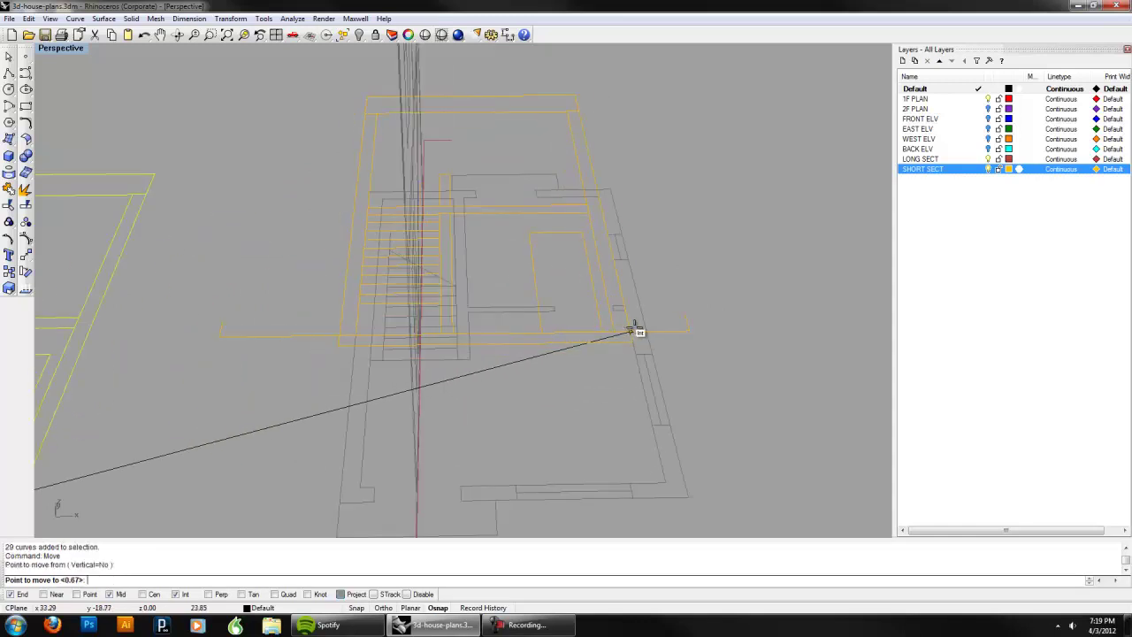
right_drag(649, 330, 613, 331)
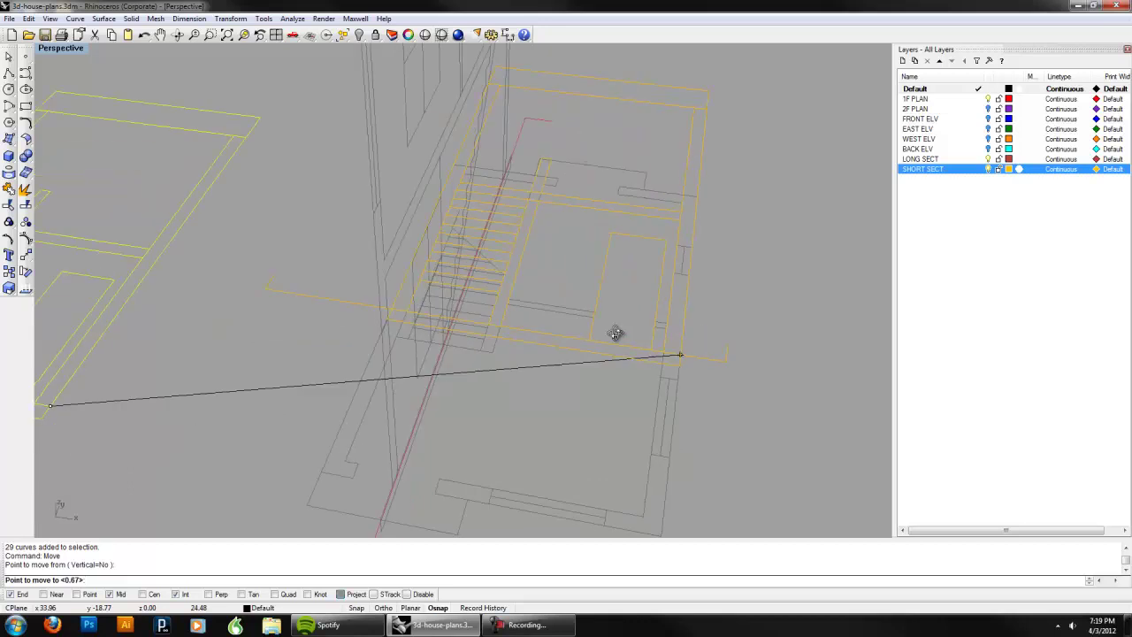
click(679, 357)
Step: Rotate the short section upright with Rotate3D, using its section line across the first-floor plan as the axis
right_drag(695, 406, 654, 390)
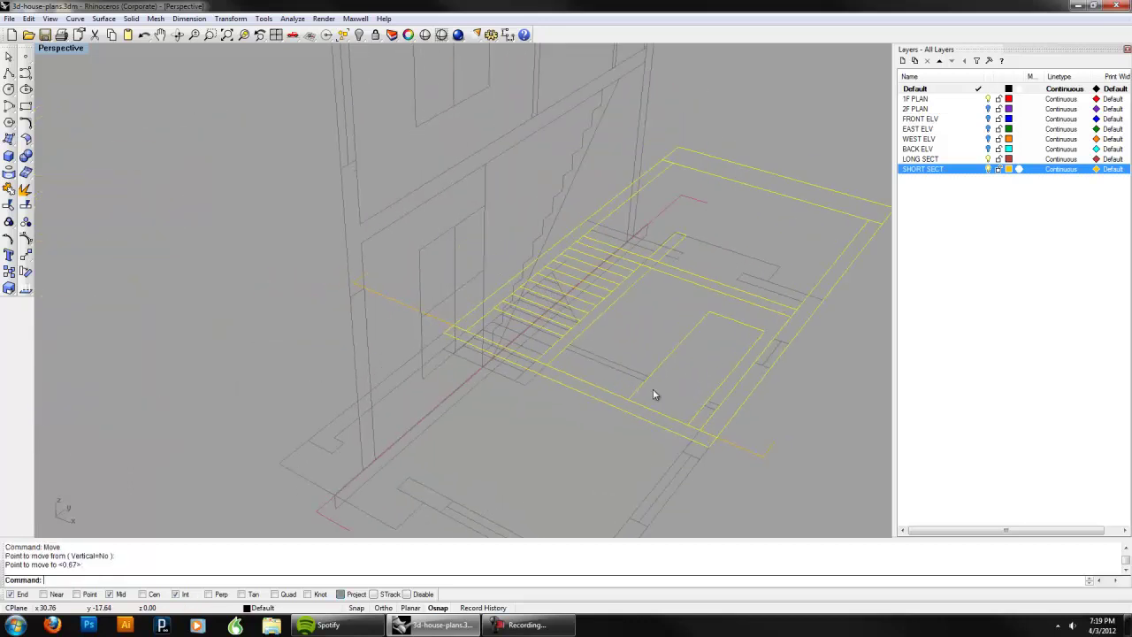
text(Rotate3D)
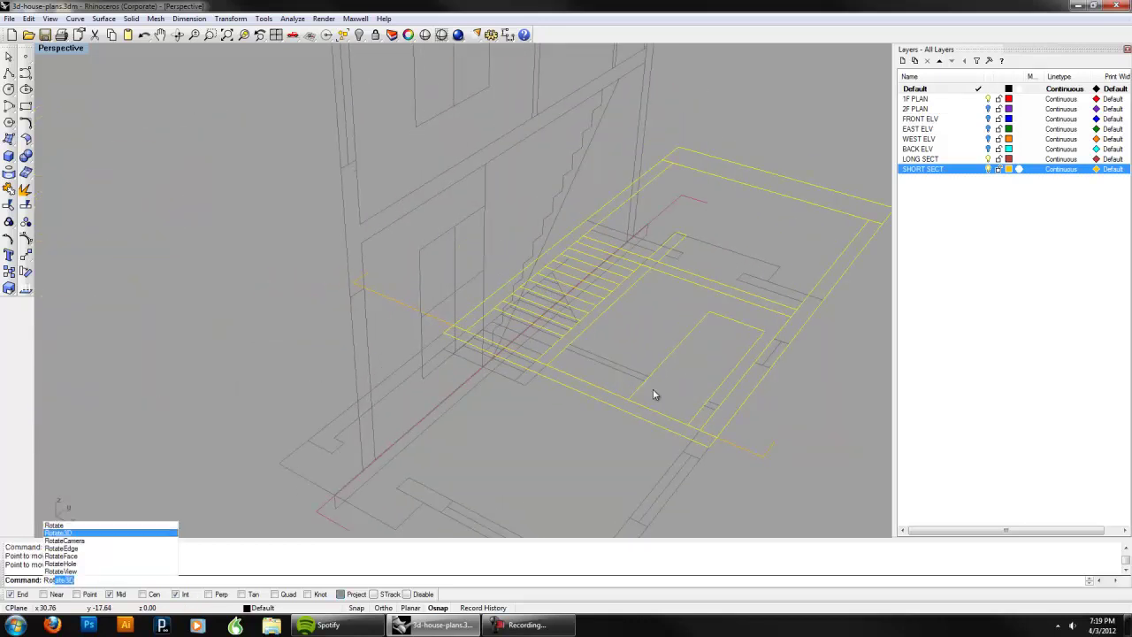
key(Return)
click(716, 436)
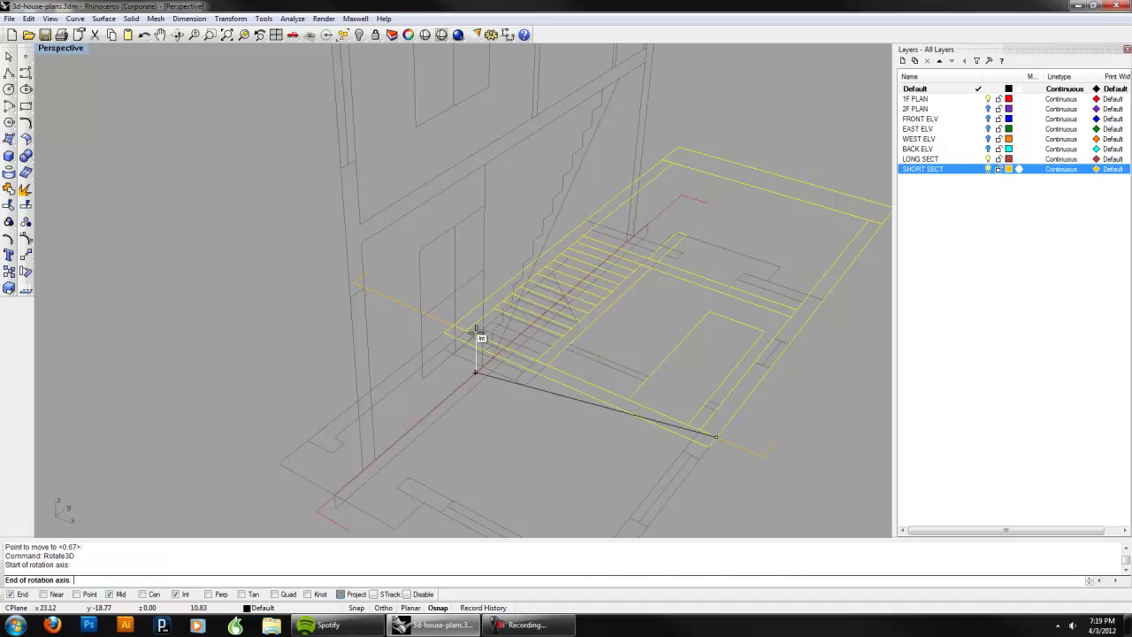
click(450, 321)
scroll(450, 321, down, 3)
click(685, 443)
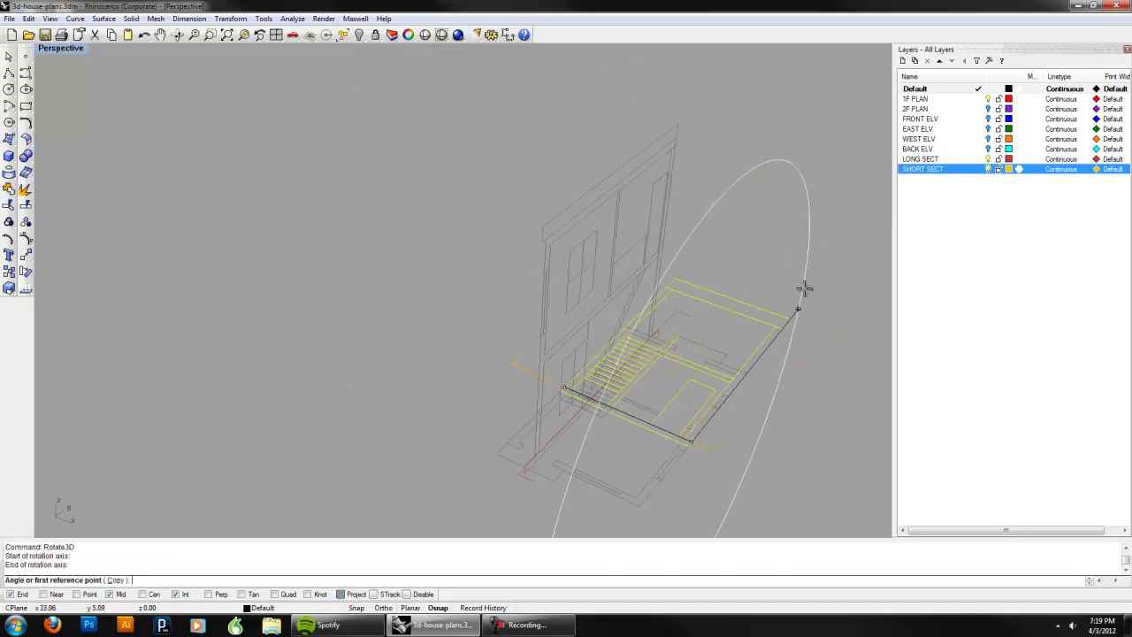
click(731, 246)
right_drag(730, 248, 768, 250)
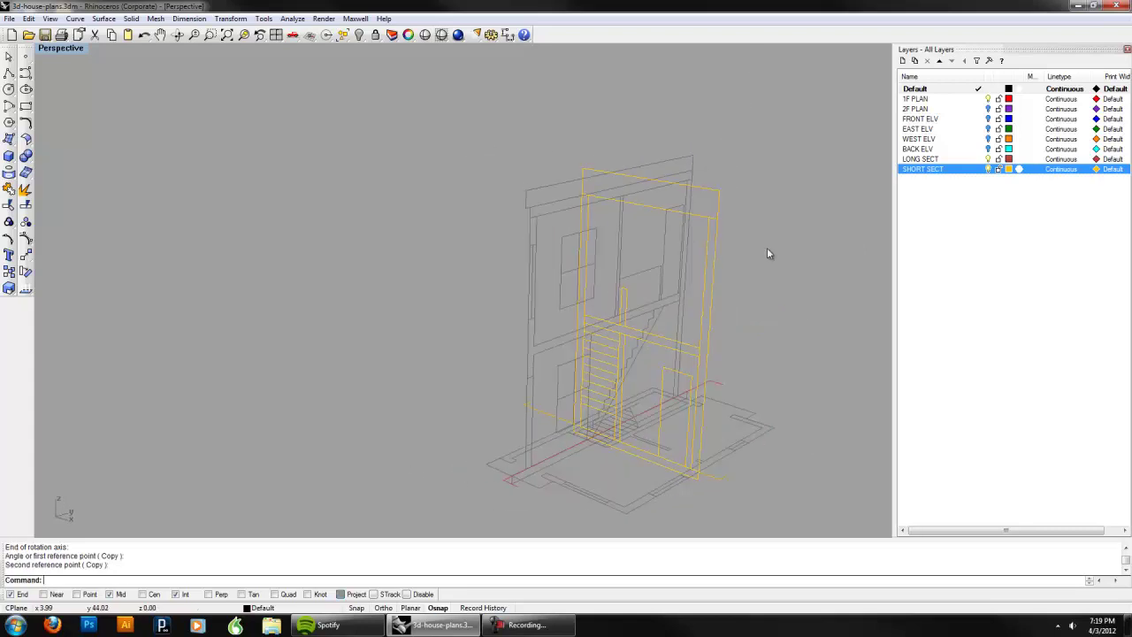
Step: Show the four elevation layers and the 2F PLAN layer, and save the file as a new incremental version
click(989, 148)
click(989, 139)
click(989, 129)
click(988, 118)
click(988, 109)
right_drag(699, 219, 549, 163)
click(8, 19)
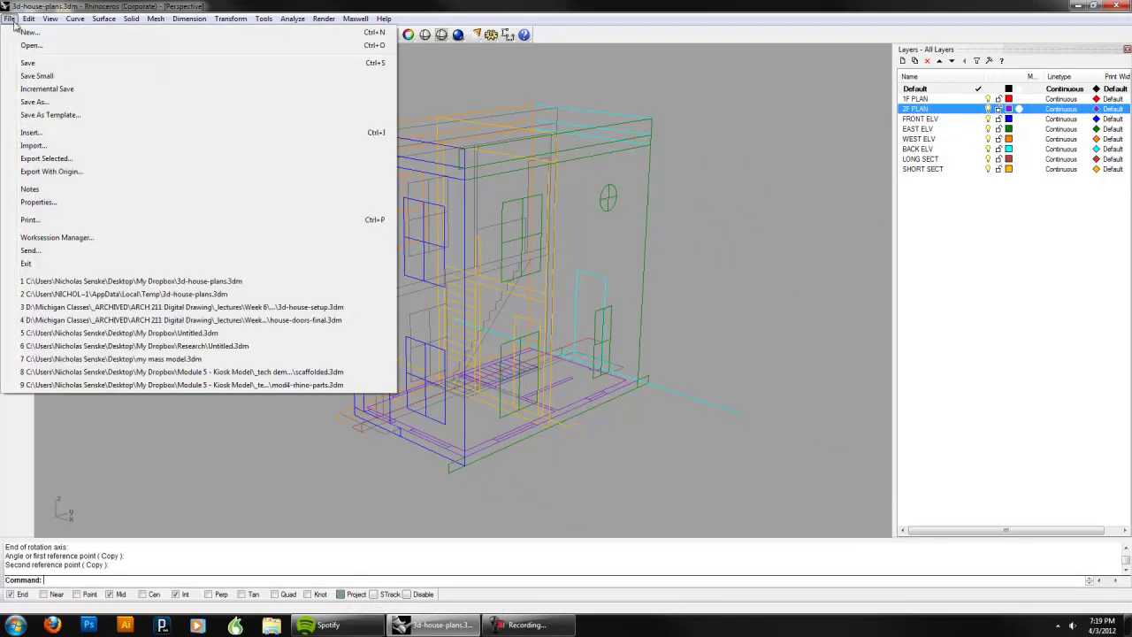
click(66, 85)
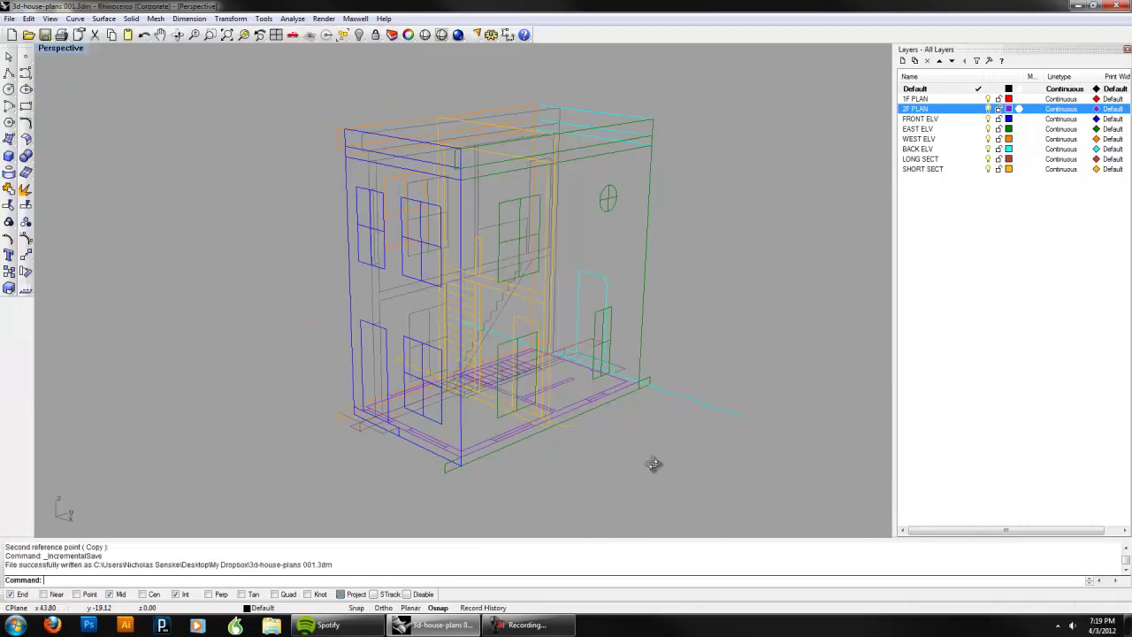
Step: Unlock all the locked plan and section objects
right_drag(657, 464, 699, 461)
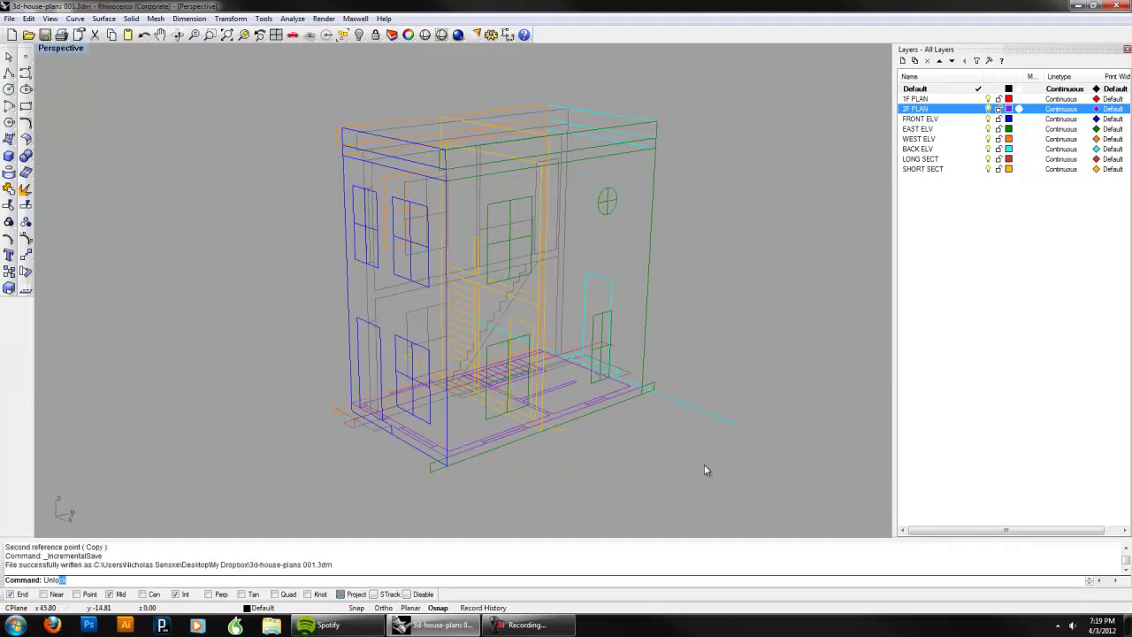
key(Return)
right_drag(704, 464, 679, 461)
scroll(619, 434, up, 4)
right_drag(600, 453, 585, 432)
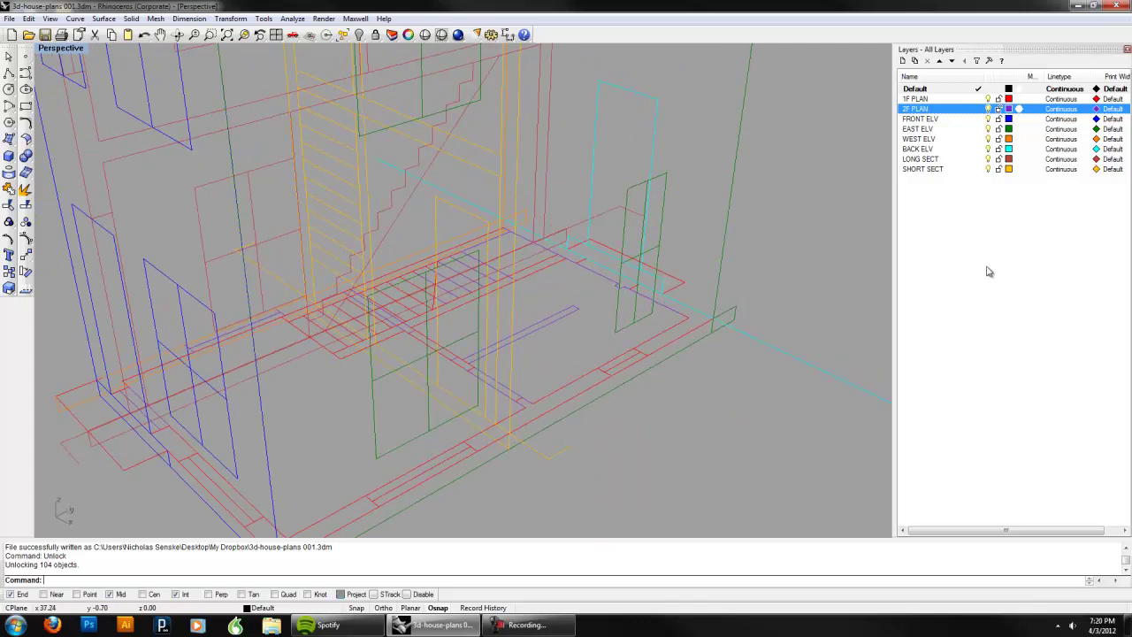
Step: Hide the FRONT, EAST, WEST and BACK ELV layers and the LONG SECT layer
click(987, 119)
click(987, 128)
click(988, 139)
click(988, 148)
click(987, 159)
Step: Move the second-floor plan vertically from the ground level up to the top of the second-floor slab in the short section
right_drag(691, 298, 626, 337)
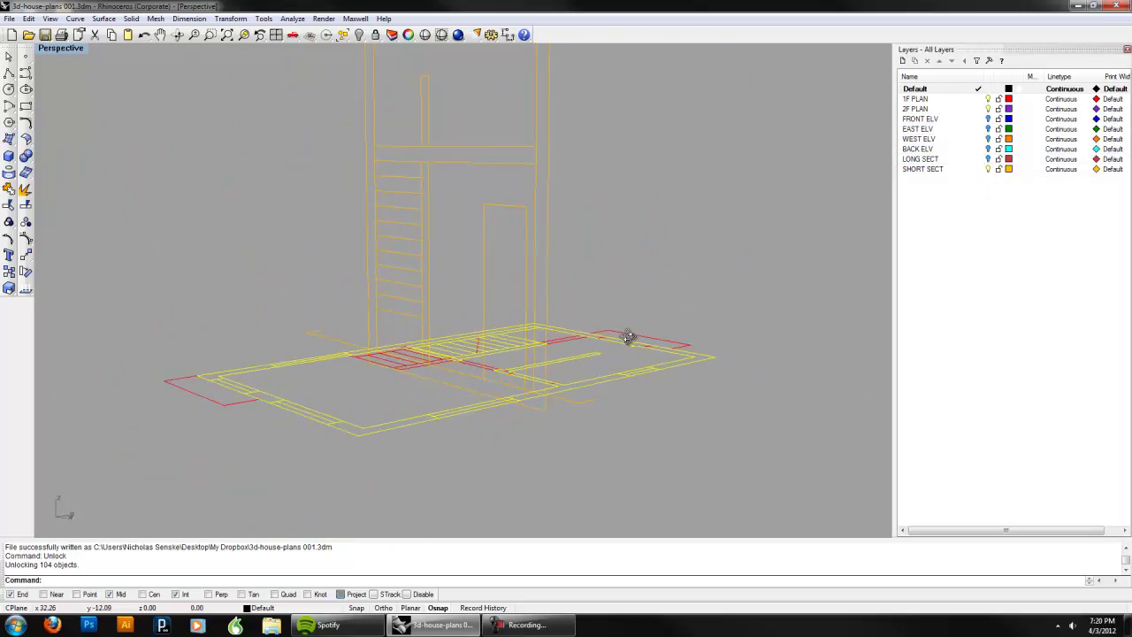
text(move)
key(Return)
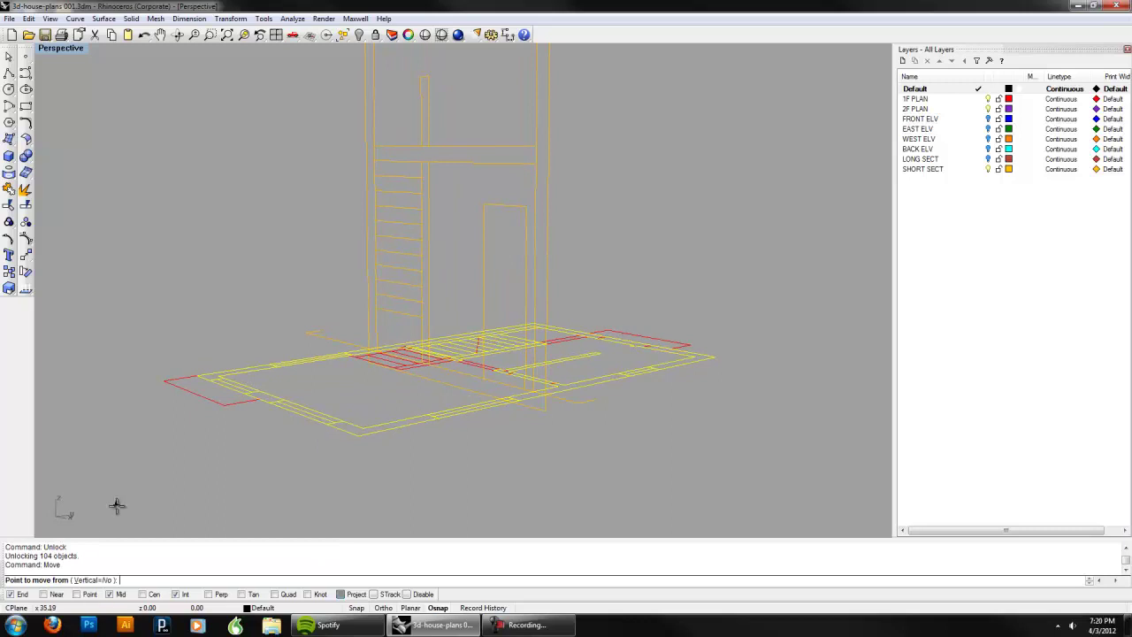
click(93, 580)
right_drag(371, 336, 606, 432)
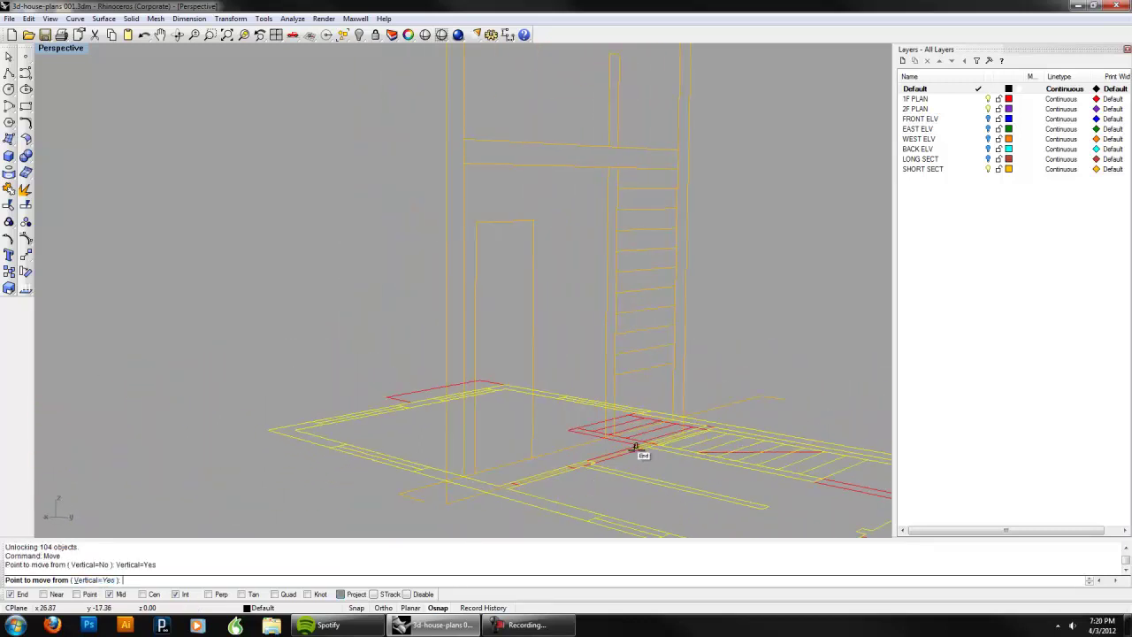
right_drag(656, 464, 667, 482)
click(638, 443)
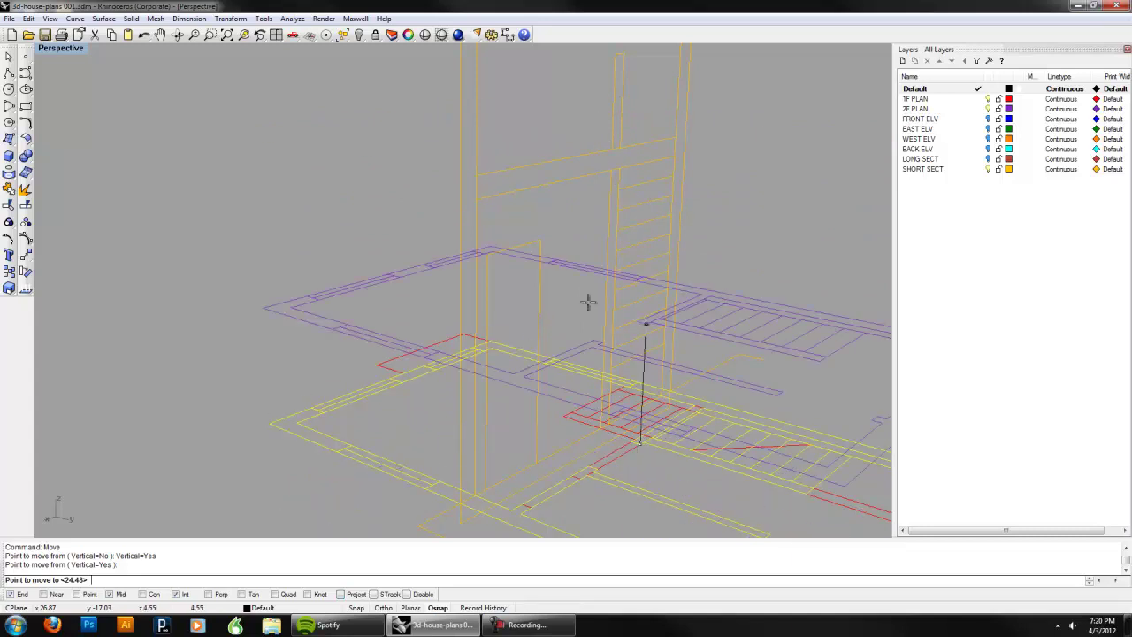
click(610, 151)
mouse_move(612, 155)
right_down()
mouse_move(675, 217)
mouse_move(707, 228)
mouse_move(645, 217)
mouse_move(641, 233)
mouse_move(627, 192)
right_up()
Step: Show the LONG SECT layer and compare the second-floor plan's height with the floor slab in the long section
click(988, 159)
mouse_move(536, 177)
right_down()
mouse_move(596, 260)
mouse_move(554, 315)
mouse_move(598, 295)
right_up()
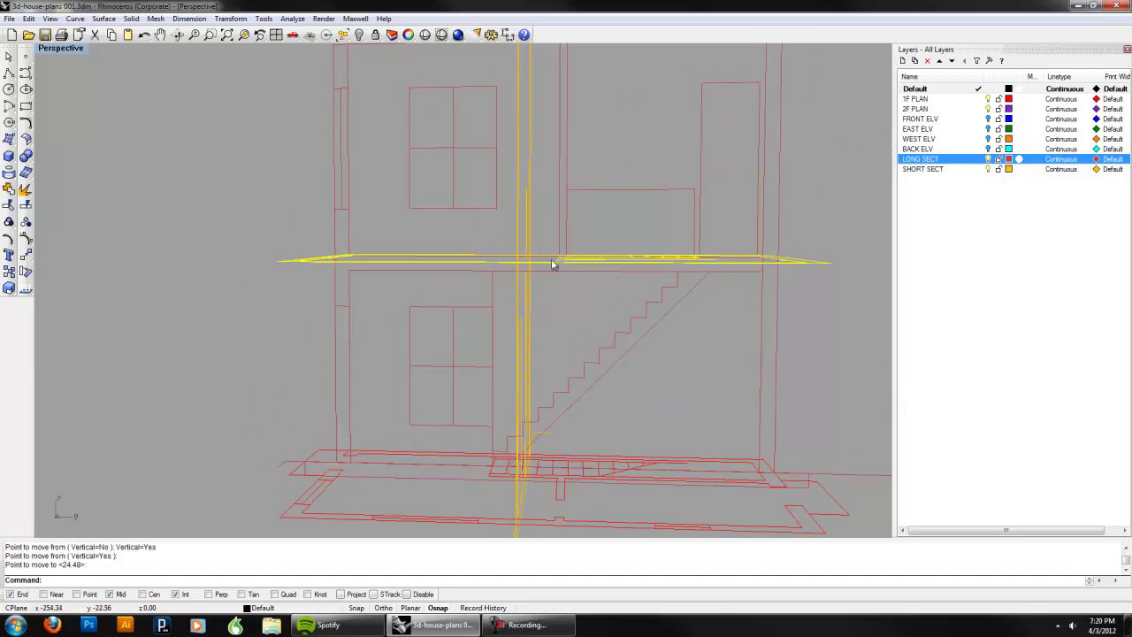
mouse_move(539, 236)
right_down()
mouse_move(663, 235)
mouse_move(613, 336)
mouse_move(622, 323)
mouse_move(703, 403)
mouse_move(778, 453)
mouse_move(679, 428)
right_up()
scroll(682, 385, down, 3)
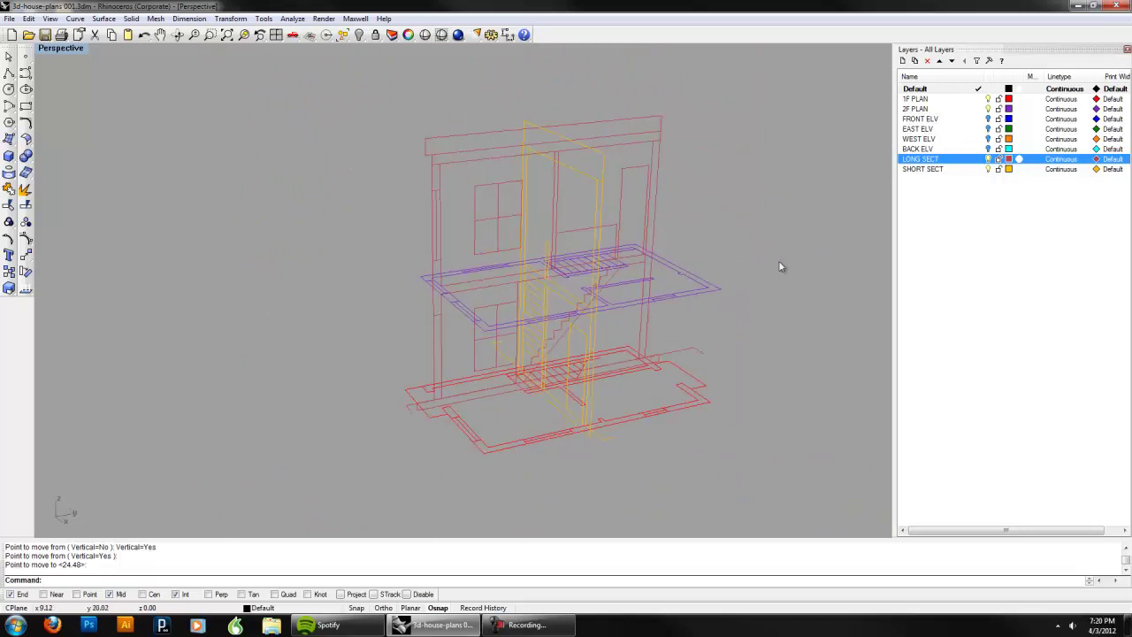
Step: Show the BACK, WEST, EAST and FRONT ELV layers again and save the file
right_drag(839, 227, 800, 277)
click(988, 149)
click(988, 139)
click(988, 128)
click(988, 119)
right_drag(778, 230, 741, 259)
click(9, 19)
click(36, 64)
Step: Hide the plan, section and other elevation layers so only FRONT ELV shows, and switch the viewport to the Front view
shift+right_drag(794, 318, 704, 317)
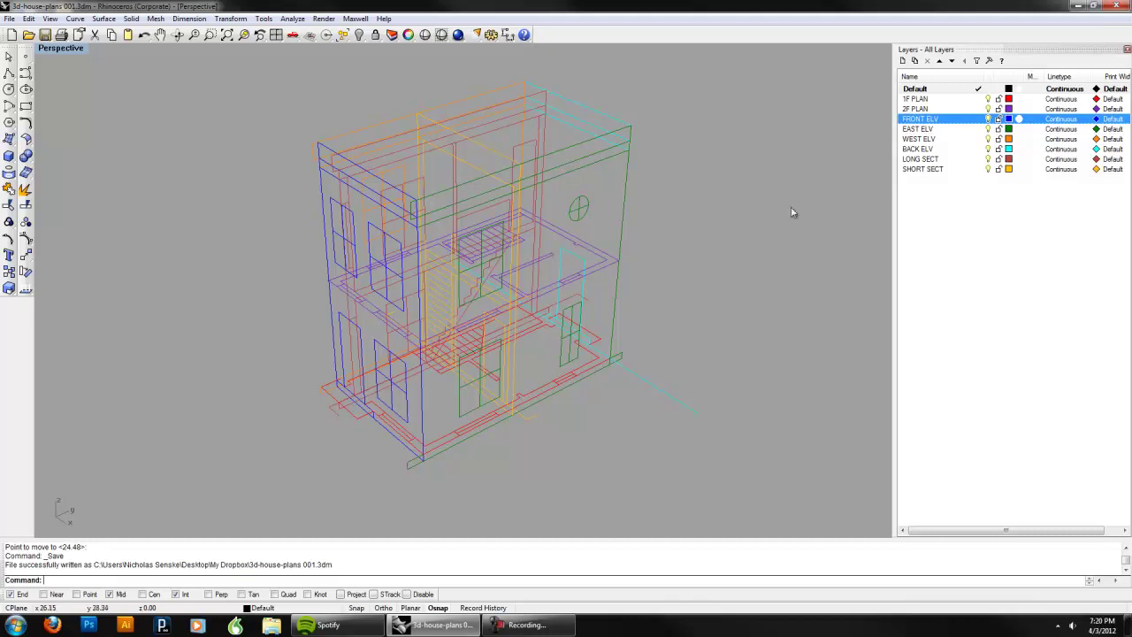
click(987, 138)
click(988, 148)
click(987, 158)
click(988, 169)
click(987, 128)
click(988, 109)
click(987, 99)
right_drag(619, 303, 701, 256)
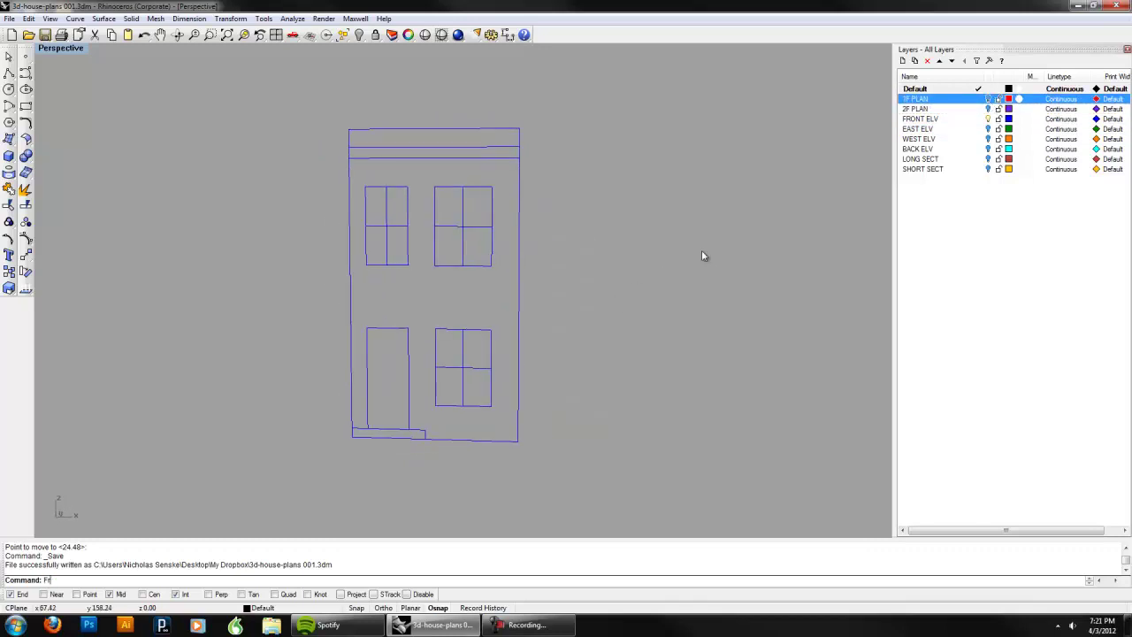
key(Return)
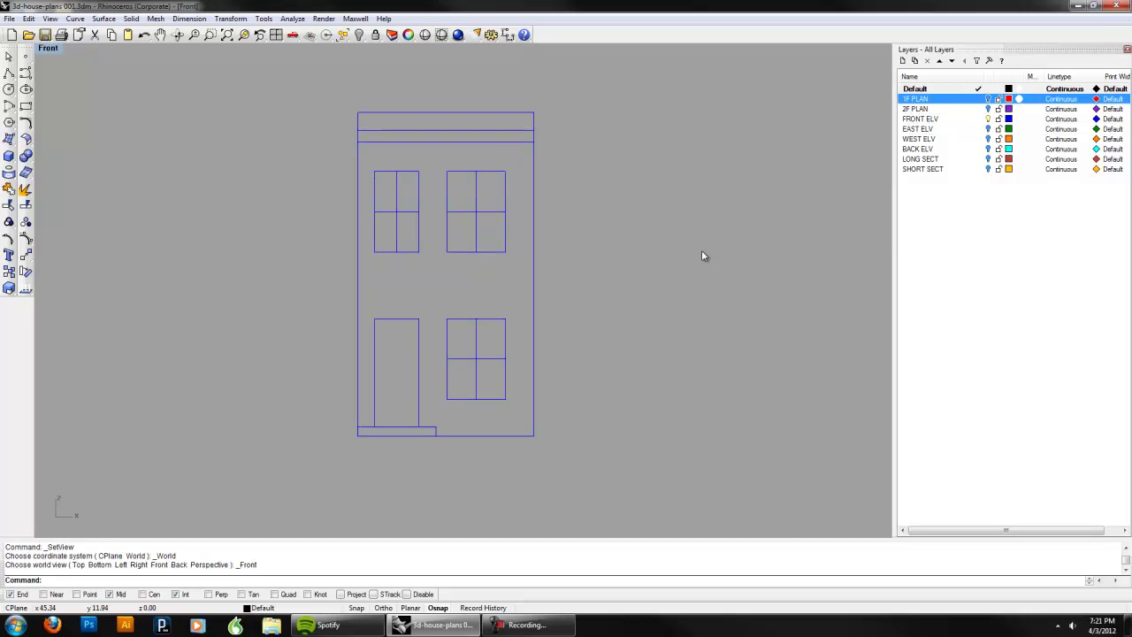
Step: Lock all the front elevation linework and make FRONT ELV the current layer
key(ctrl+a)
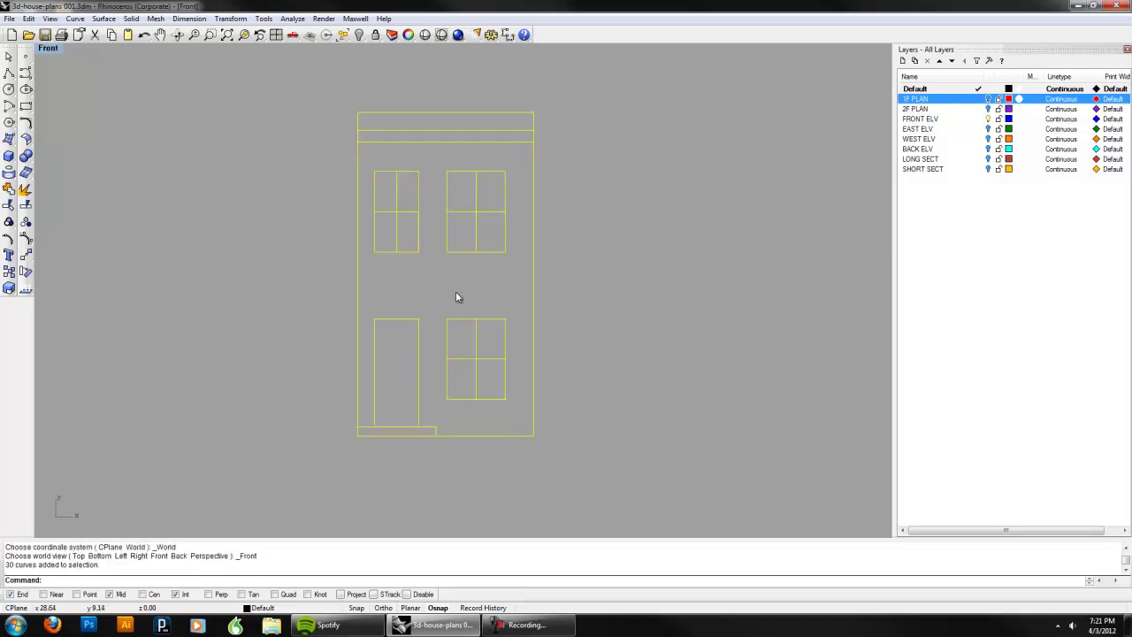
text(Lock)
key(Return)
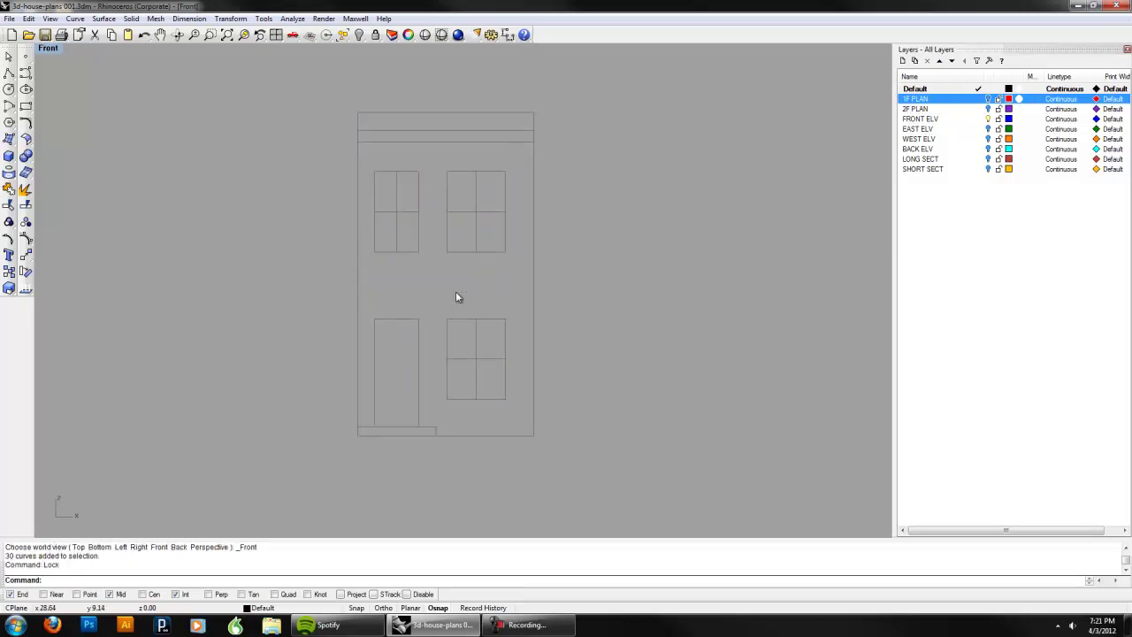
double_click(943, 119)
Step: Draw a rectangle tracing the facade wall from the underside of the cornice band down to the opposite base corner
click(26, 106)
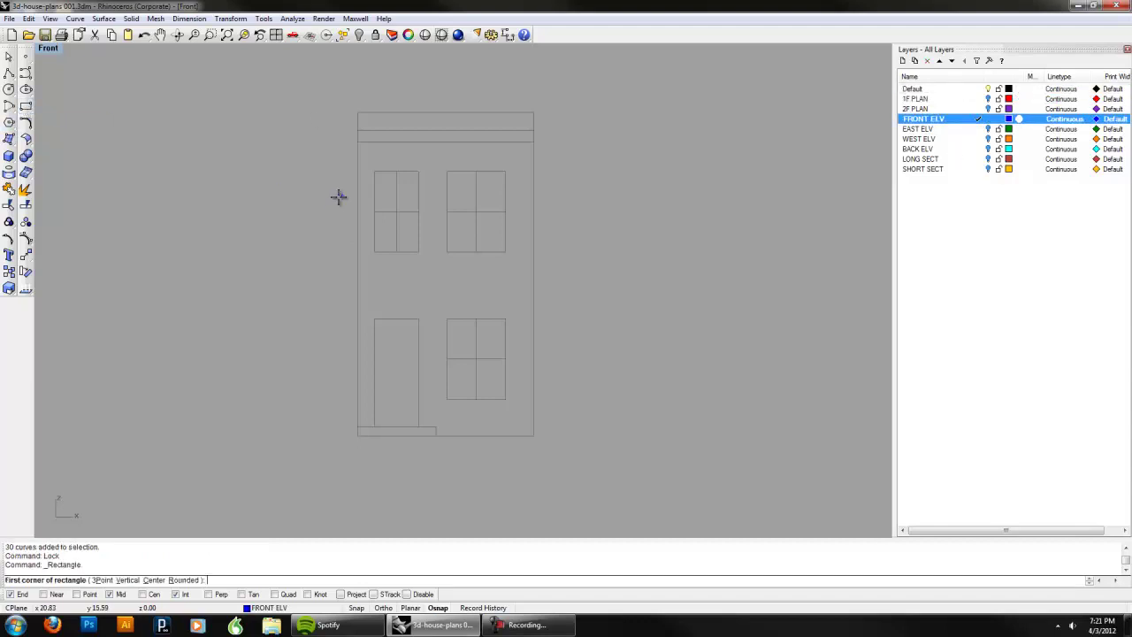
click(357, 142)
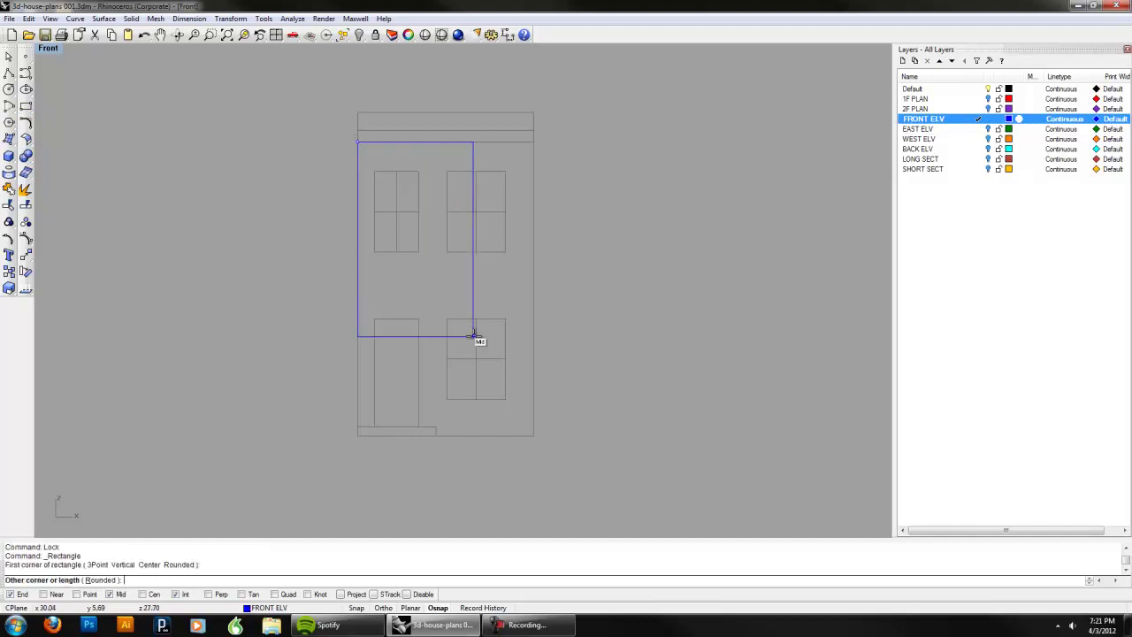
click(534, 436)
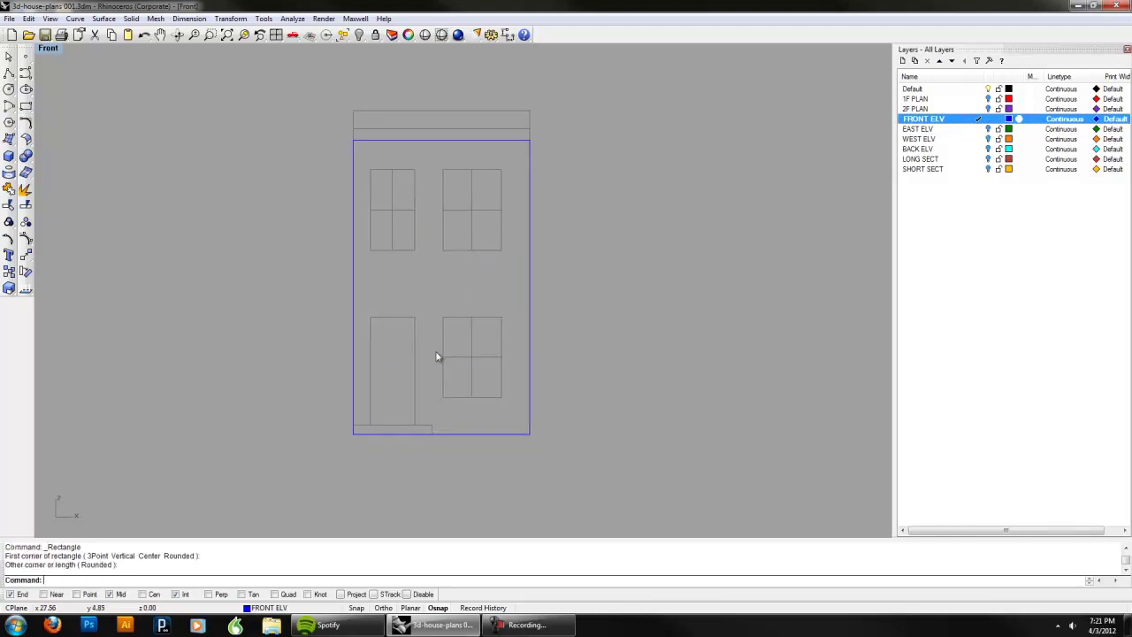
Step: Trace the three window openings and the door opening of the front elevation with snapped rectangles
key(Return)
click(442, 316)
click(501, 397)
key(Return)
click(443, 250)
click(501, 169)
key(Return)
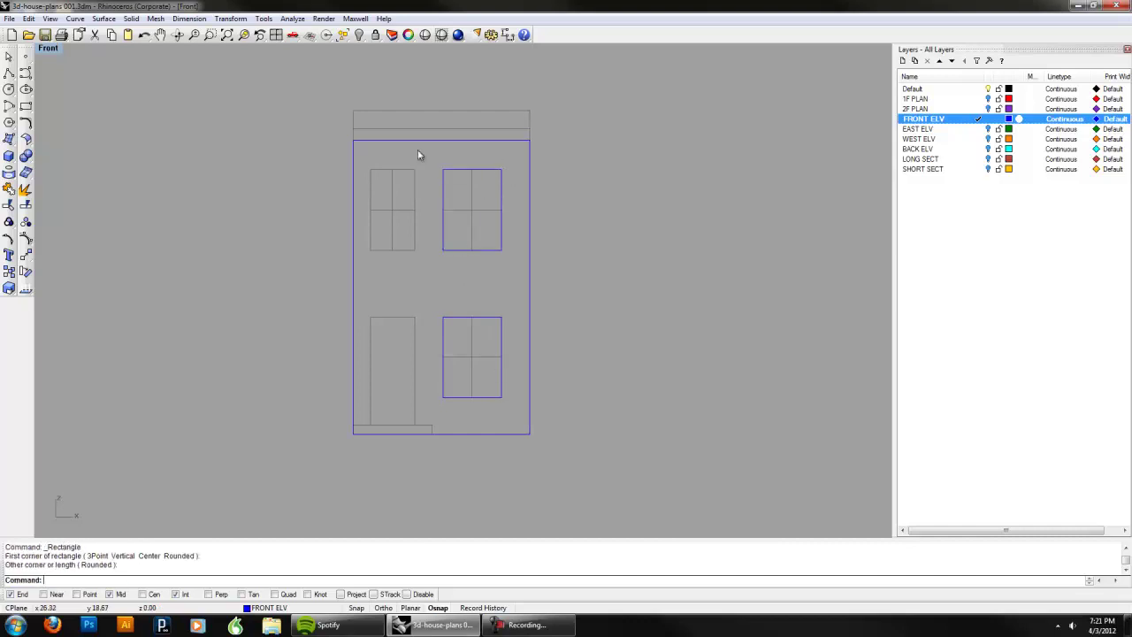
click(414, 169)
click(370, 250)
key(Return)
click(415, 316)
click(369, 425)
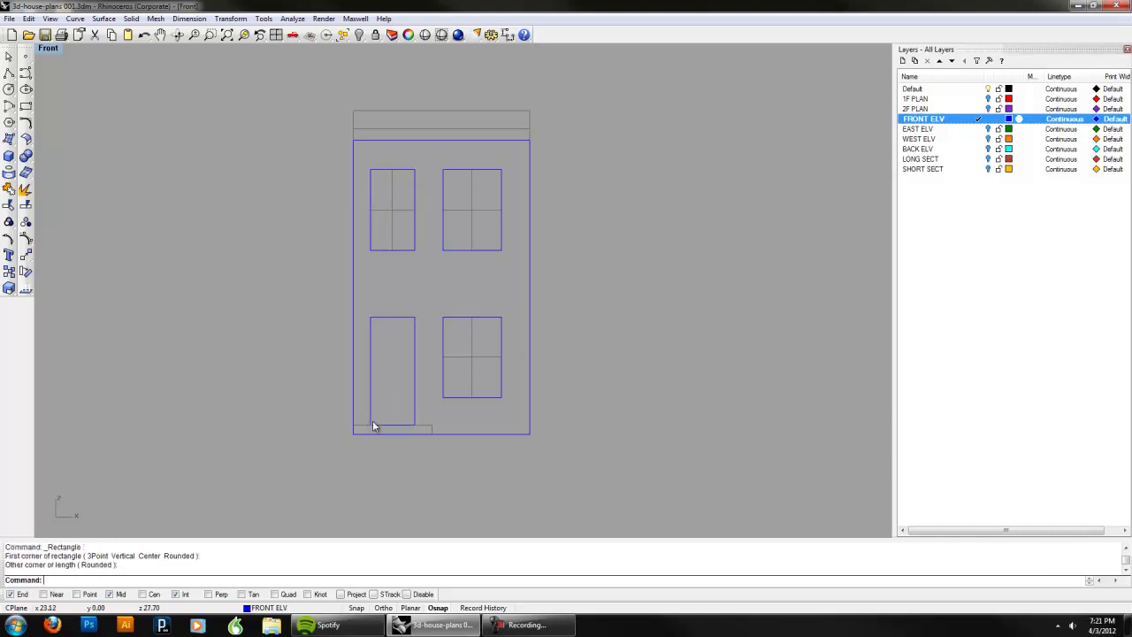
Step: Switch the viewport to Perspective, show the 1F PLAN layer and lock the first-floor plan curves
click(48, 49)
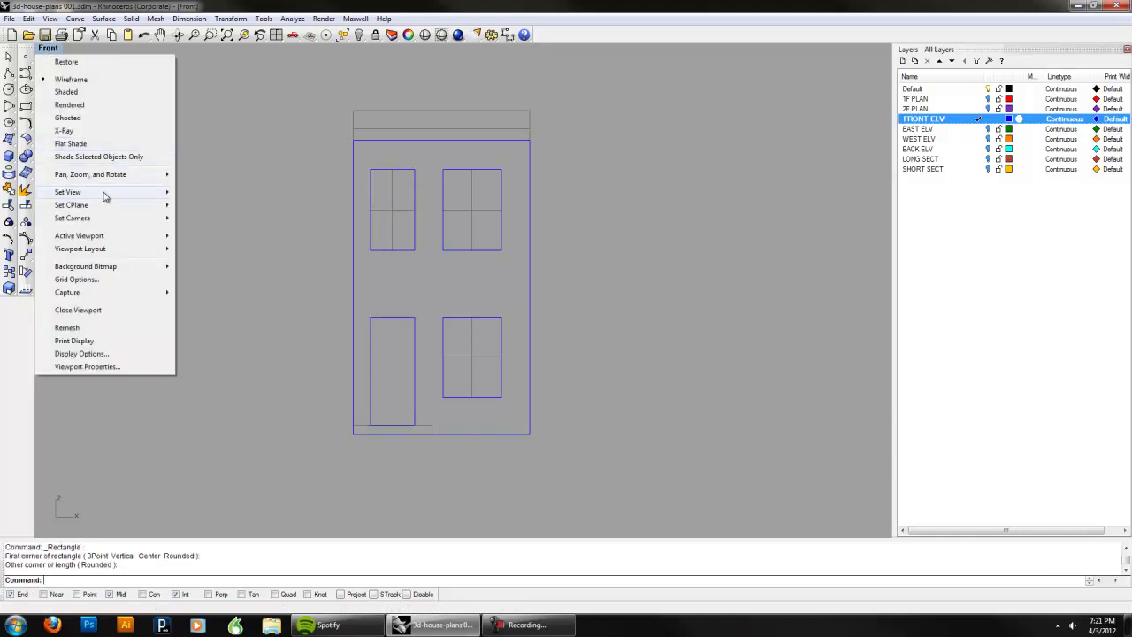
mouse_move(115, 192)
click(209, 288)
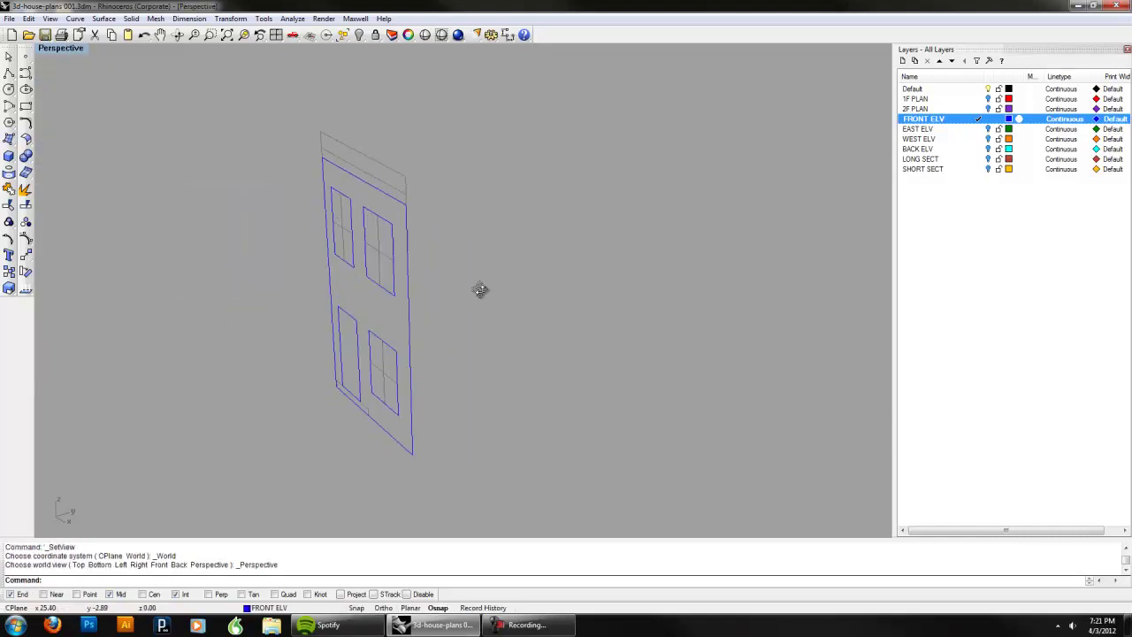
drag(504, 220, 321, 403)
key(Escape)
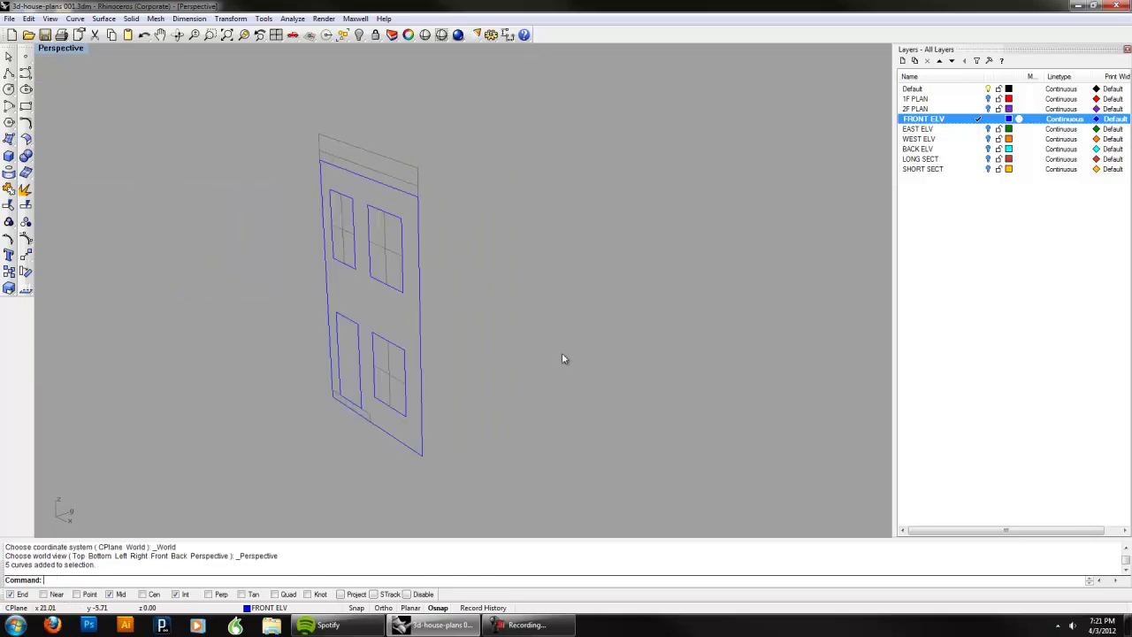
click(991, 99)
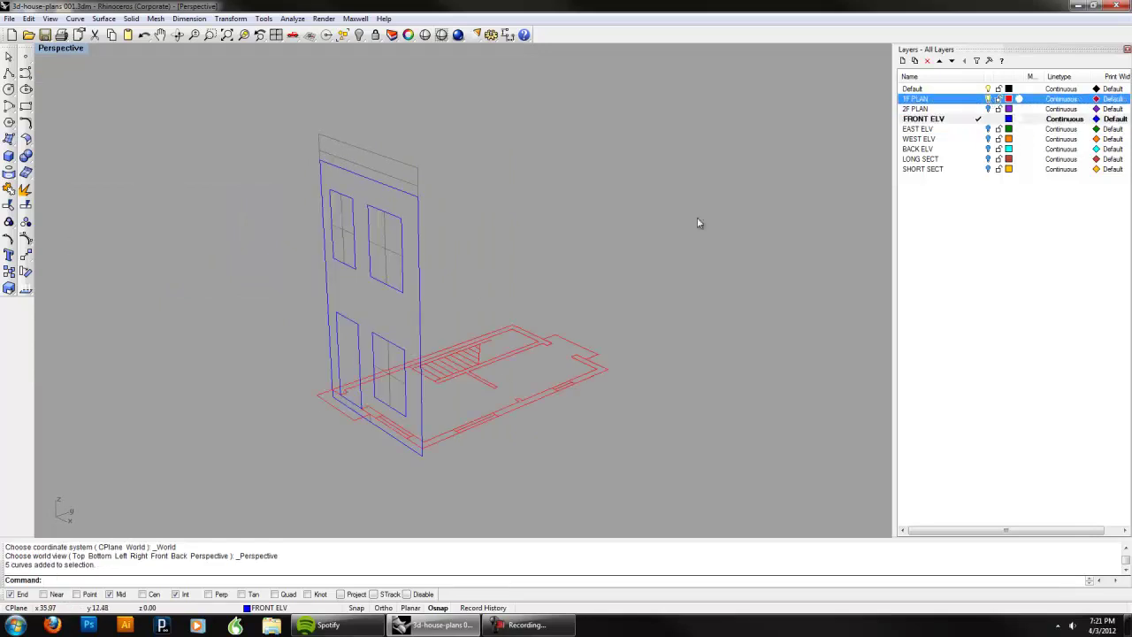
drag(642, 327, 559, 412)
text(ock)
key(Return)
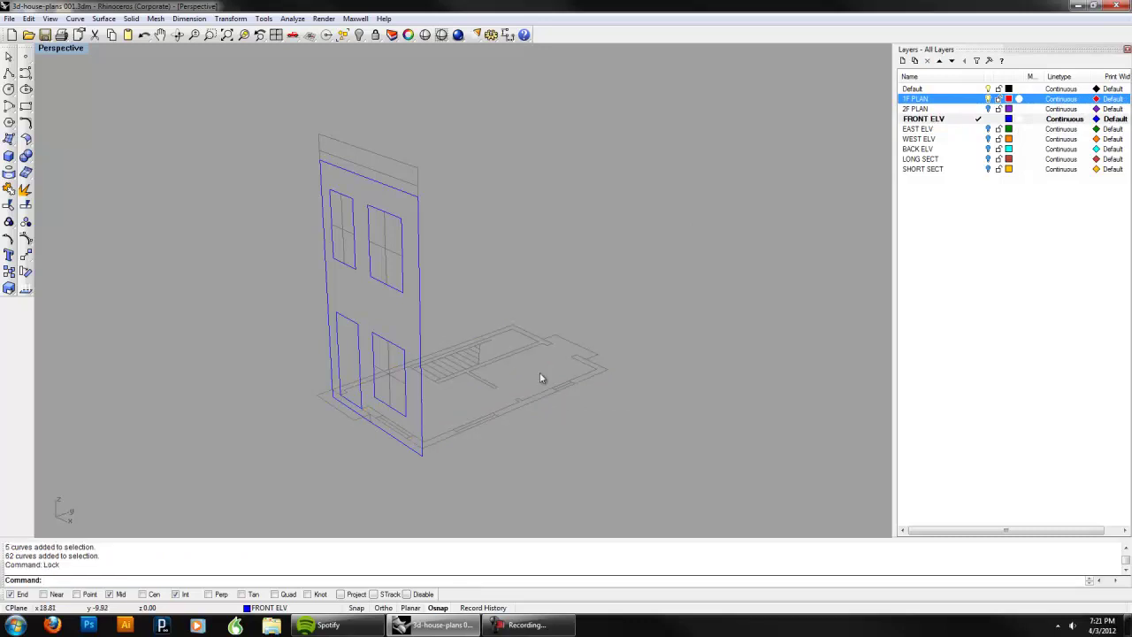
Step: Extrude the facade outline and opening rectangles as a capped solid to the plan's front wall thickness, using shaded display
drag(298, 231, 296, 228)
text(ExtrudeCrv)
key(Return)
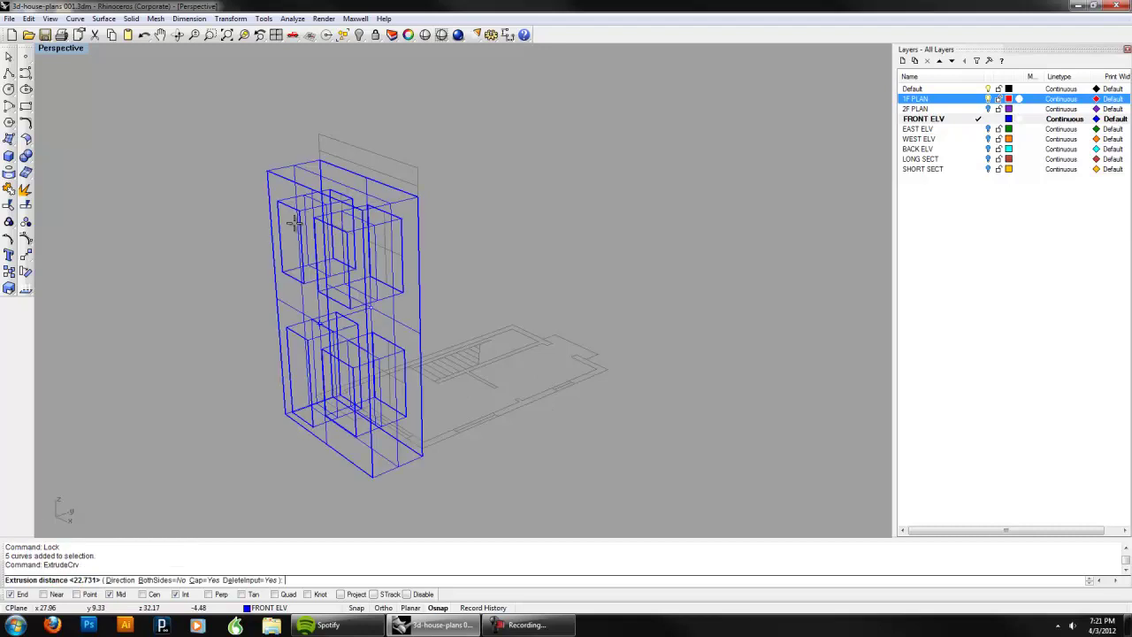
click(58, 48)
click(71, 91)
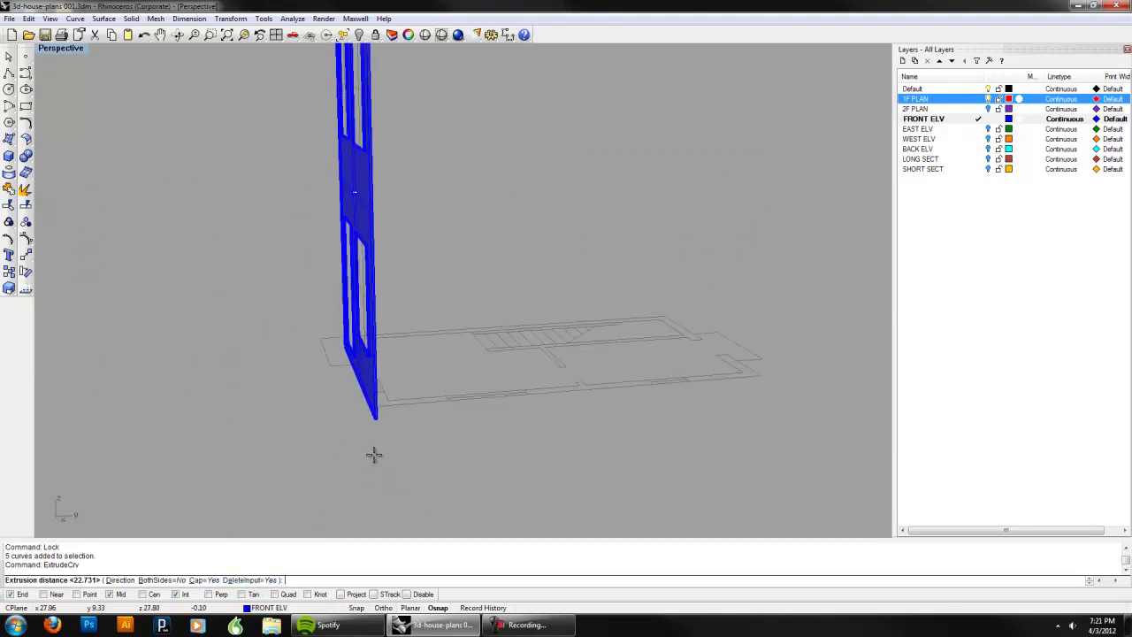
click(382, 407)
right_drag(382, 407, 551, 422)
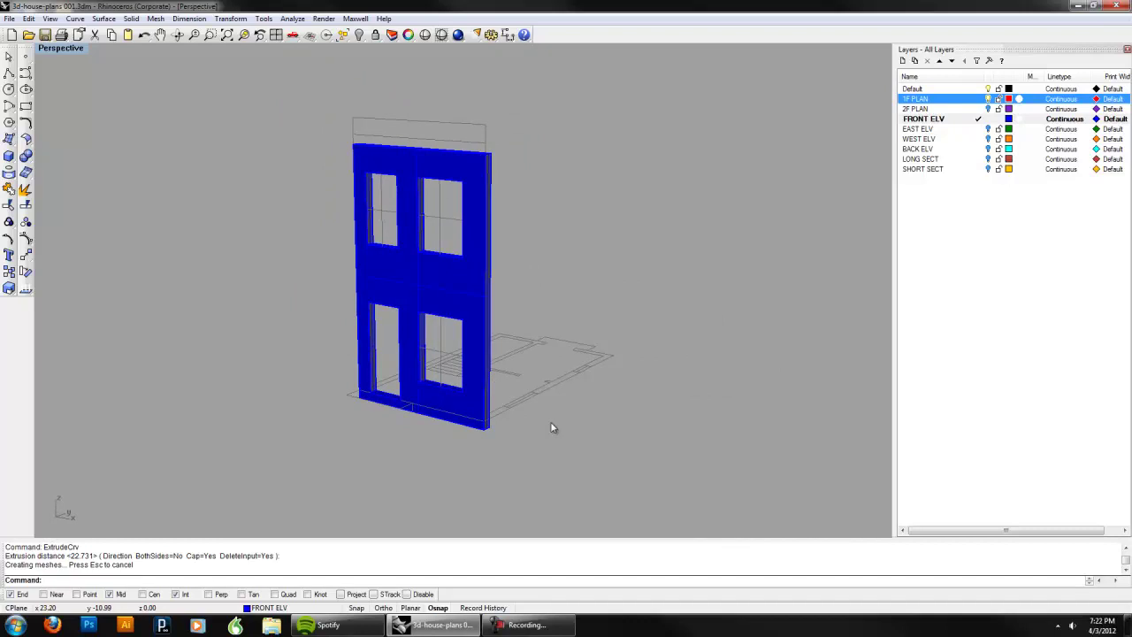
Step: Check the extruded front wall against the first-floor plan and lock the wall solid
scroll(550, 421, up, 3)
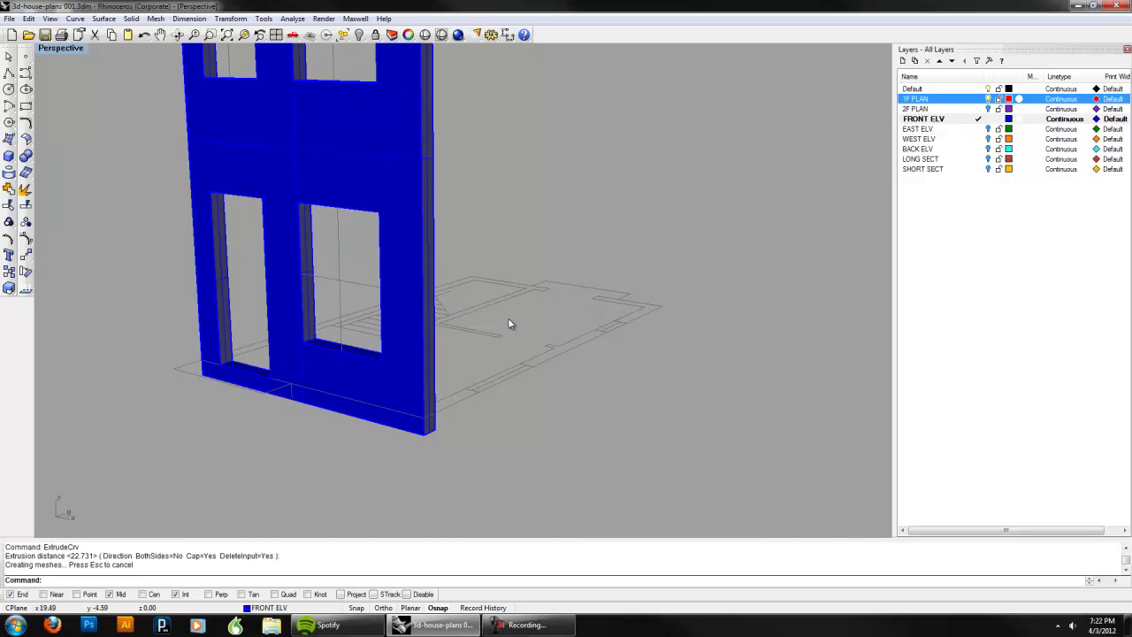
right_drag(507, 323, 509, 365)
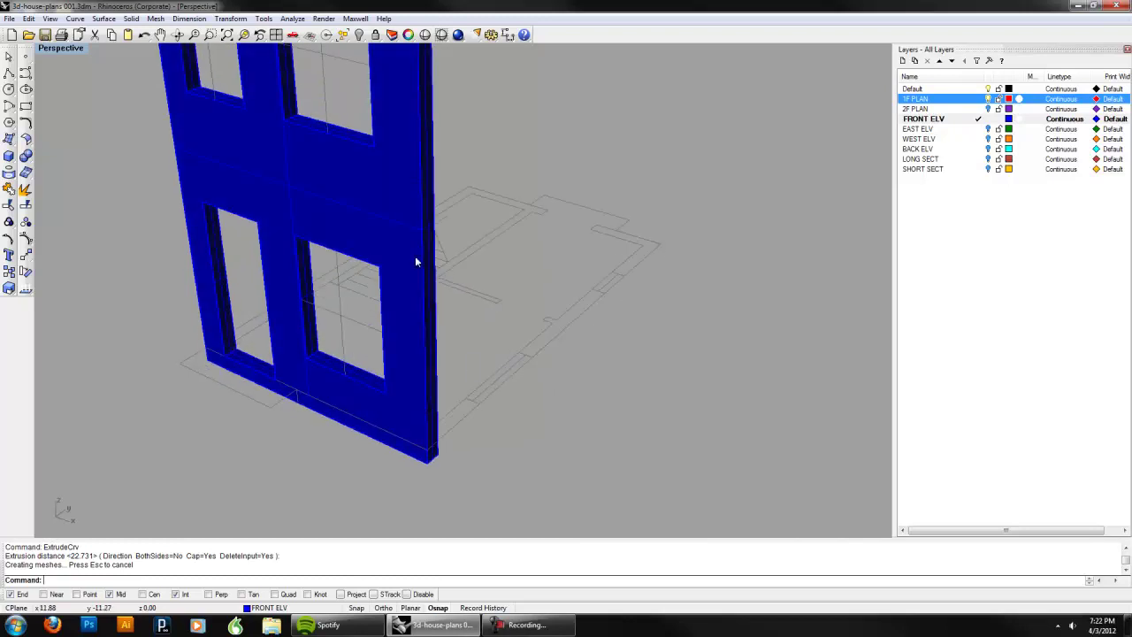
right_drag(446, 333, 274, 278)
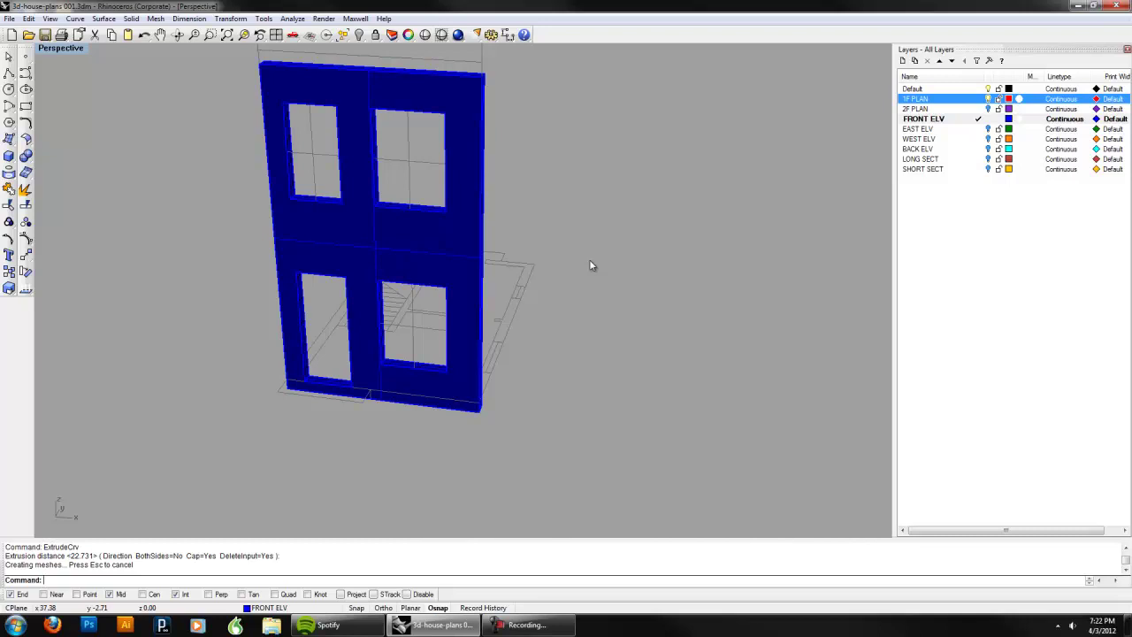
right_drag(592, 266, 414, 302)
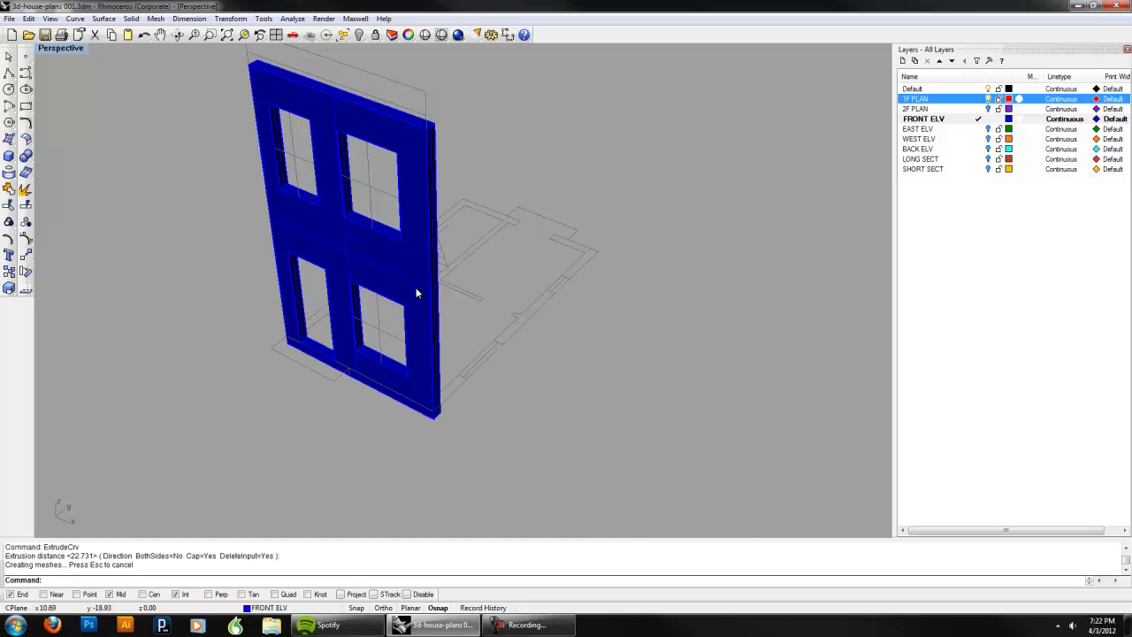
right_drag(417, 293, 458, 279)
click(388, 244)
text(Lock)
key(Return)
Step: Draw a rectangle over the doorstep below the door opening in the Front view
right_drag(390, 226, 414, 197)
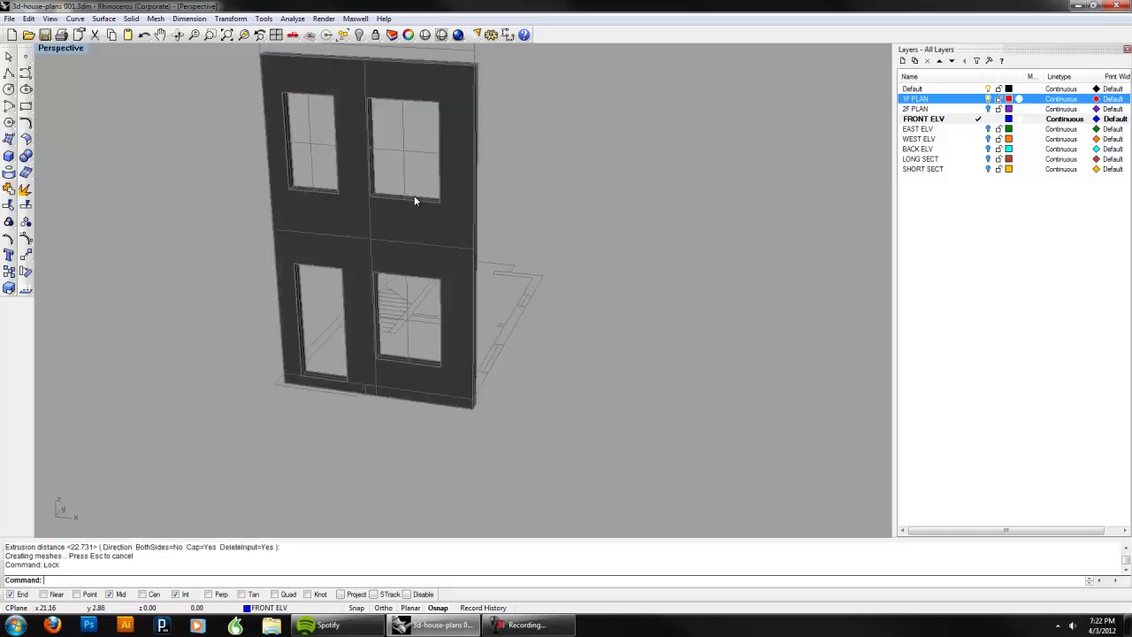
text(Front)
key(Return)
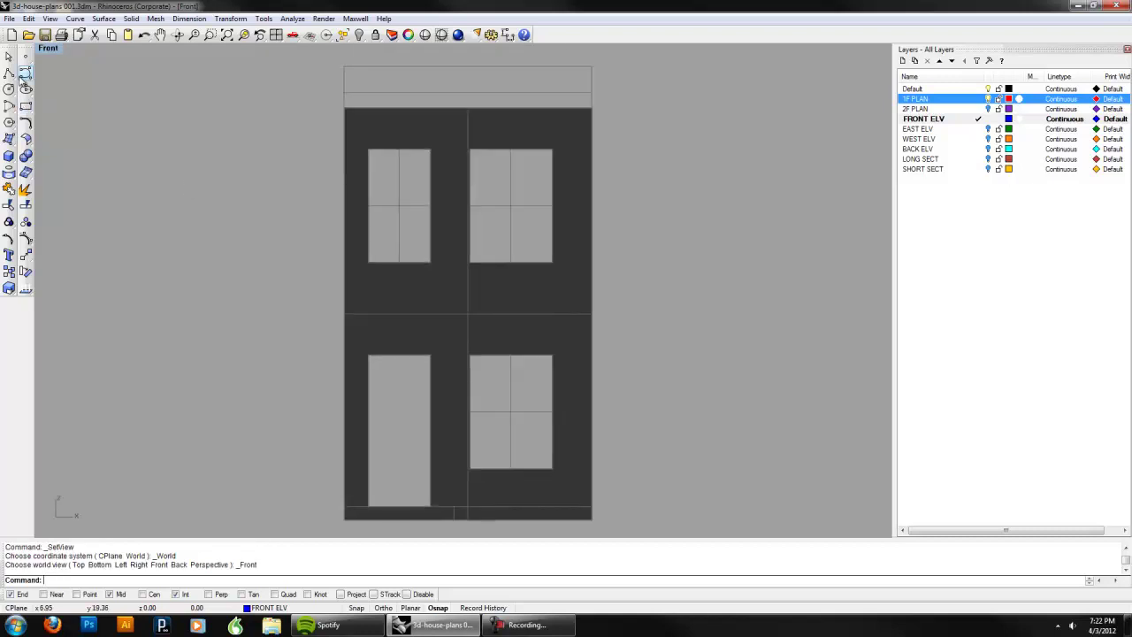
click(26, 105)
right_drag(345, 423, 347, 326)
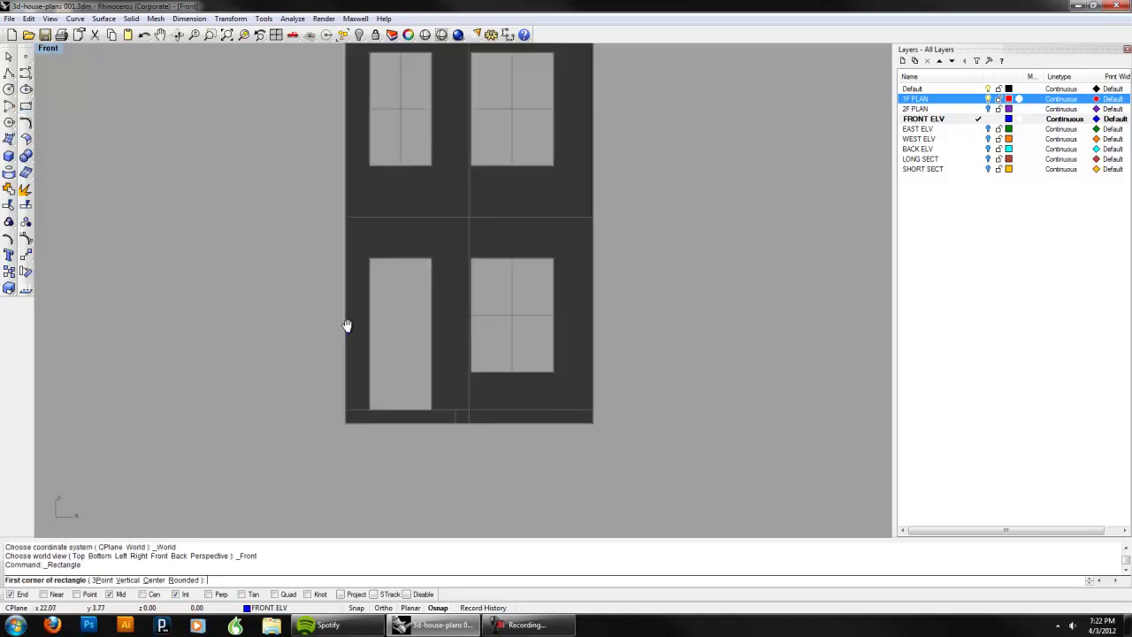
click(344, 402)
click(452, 415)
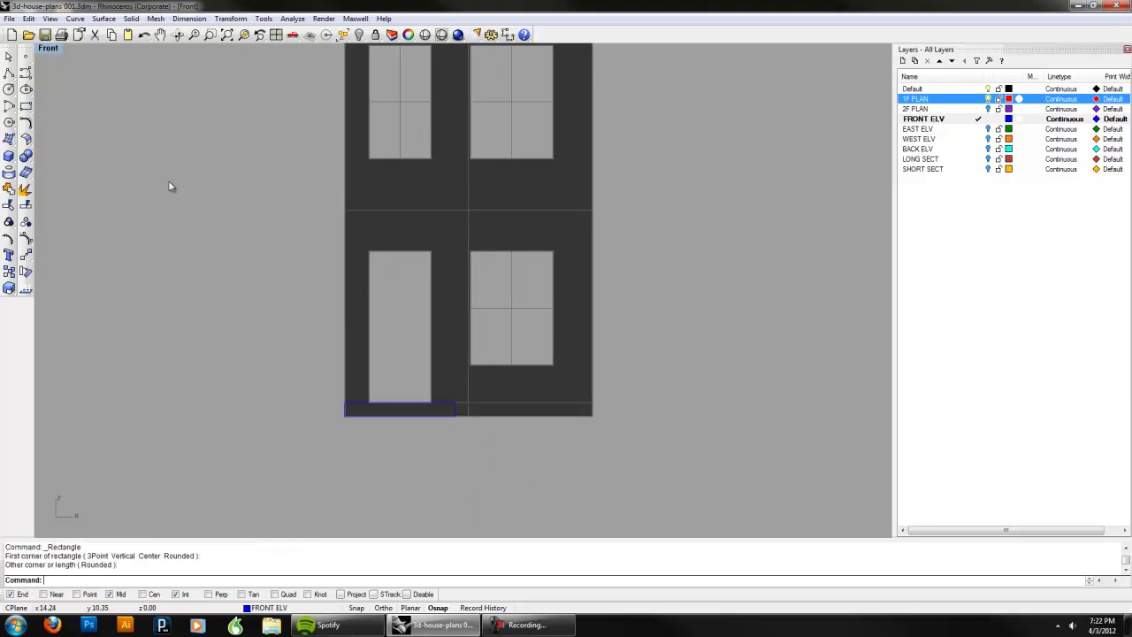
Step: Return to the Perspective view and extrude the doorstep rectangle back to the front wall as a capped solid
click(48, 48)
mouse_move(88, 192)
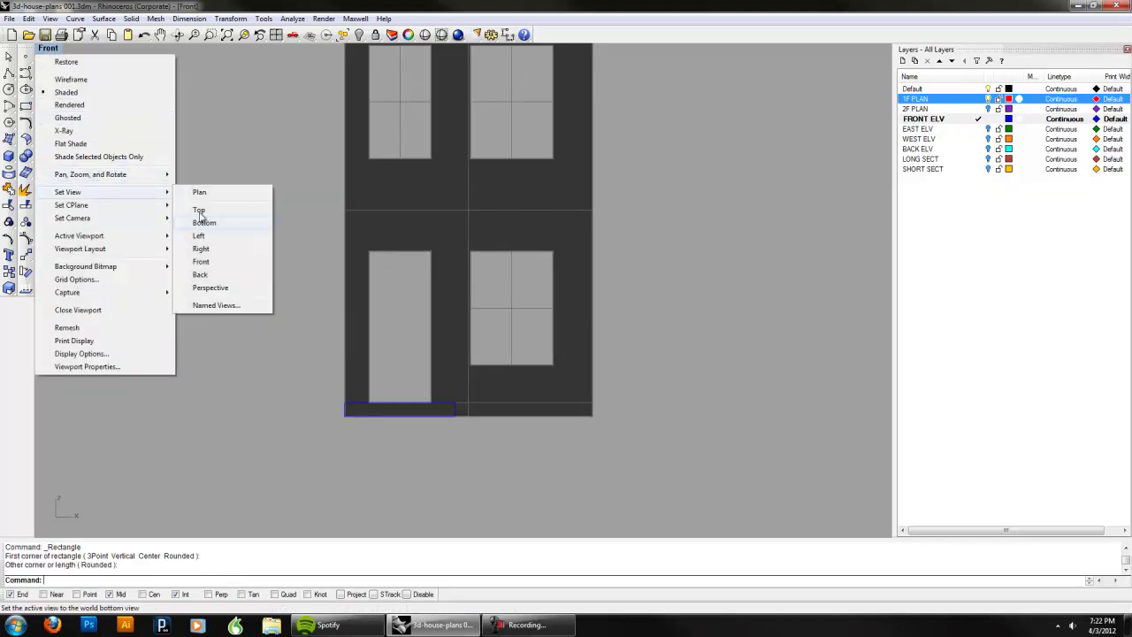
click(235, 290)
scroll(478, 349, up, 5)
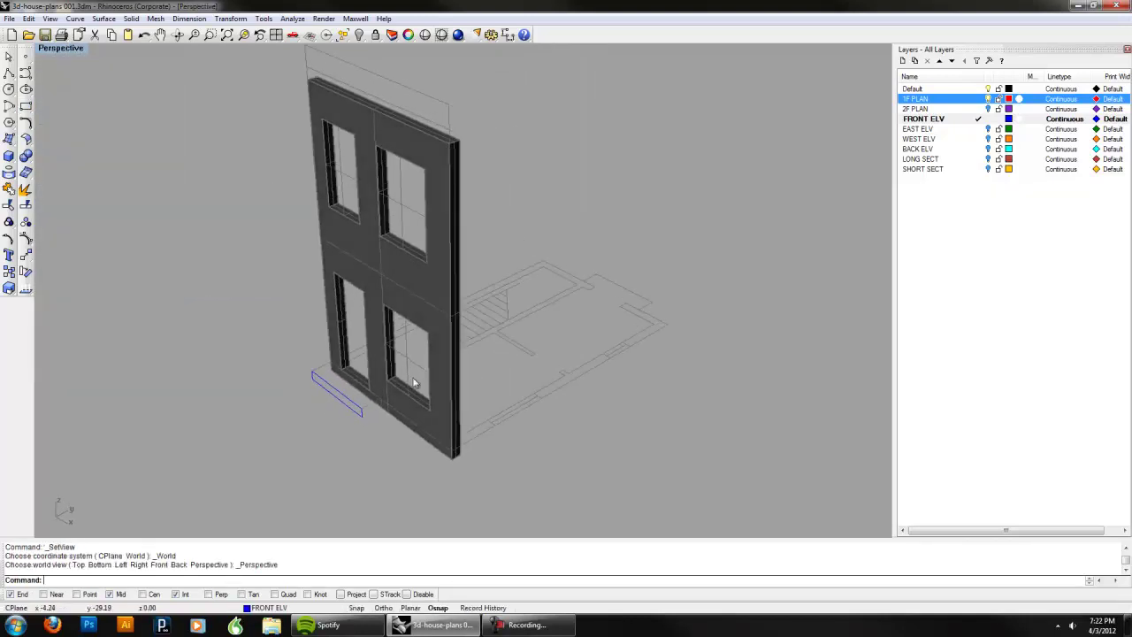
drag(317, 388, 328, 398)
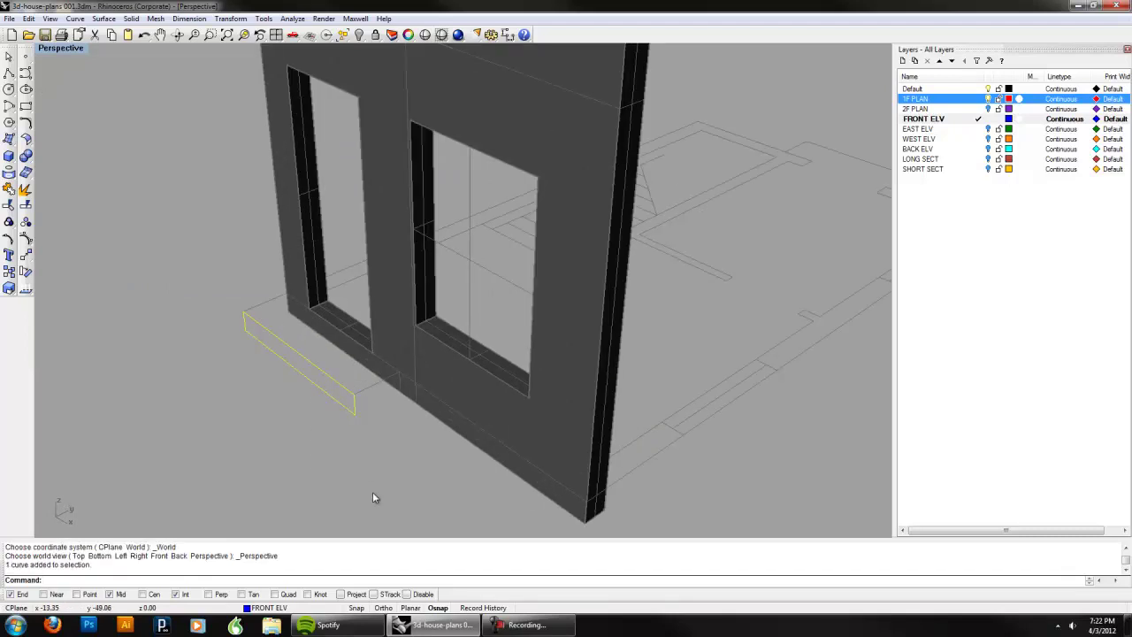
text(tru)
text(rudeCrv)
key(Return)
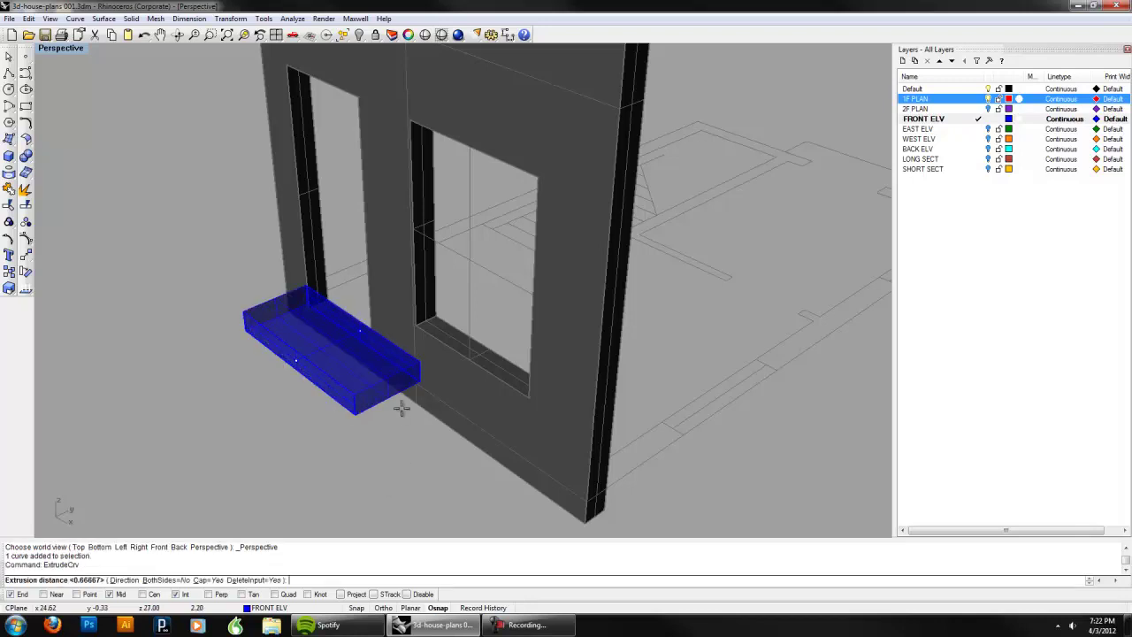
click(402, 415)
right_drag(402, 420, 395, 463)
scroll(393, 463, down, 5)
shift+right_drag(605, 443, 549, 434)
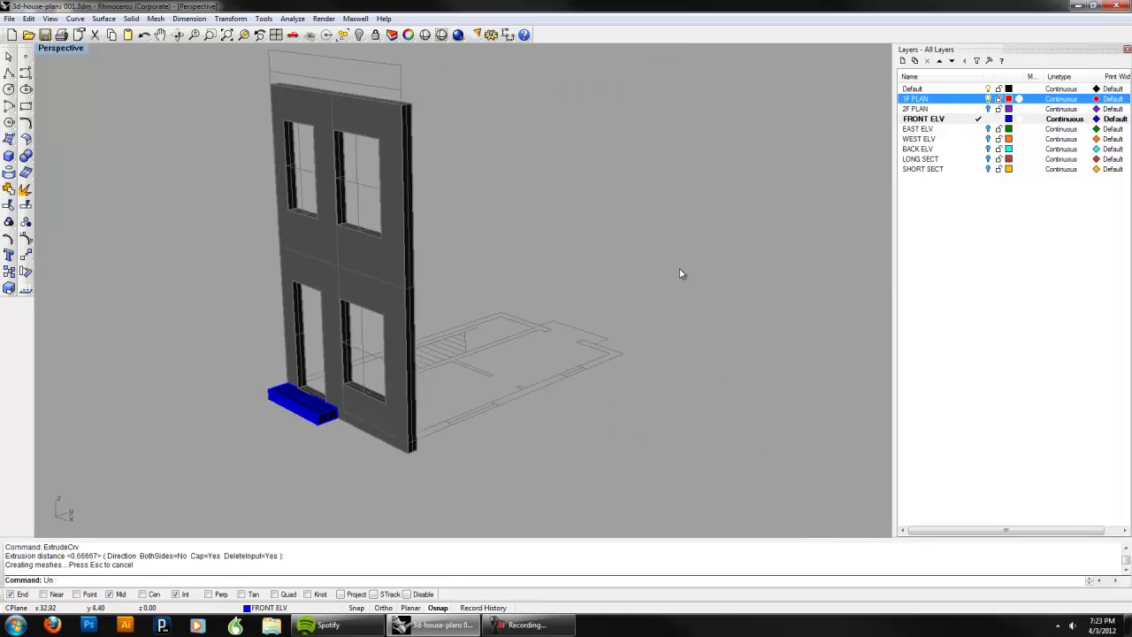
Step: Unlock all objects and lock only the first-floor plan curves again
text(nlock)
key(Return)
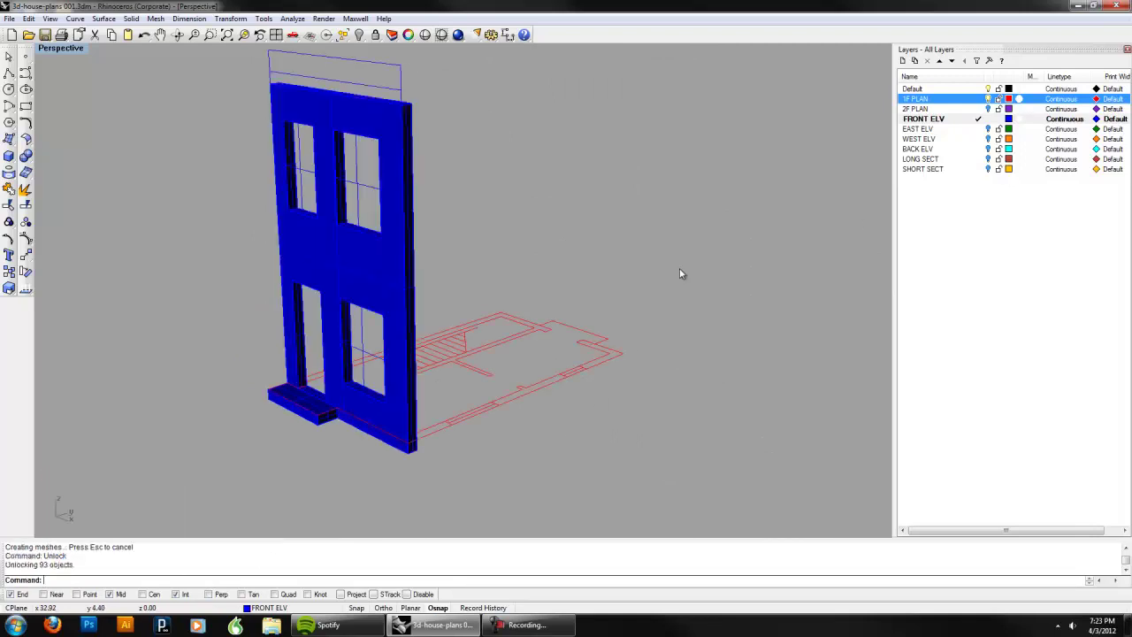
right_drag(680, 268, 665, 276)
click(640, 367)
text(Lock)
key(Return)
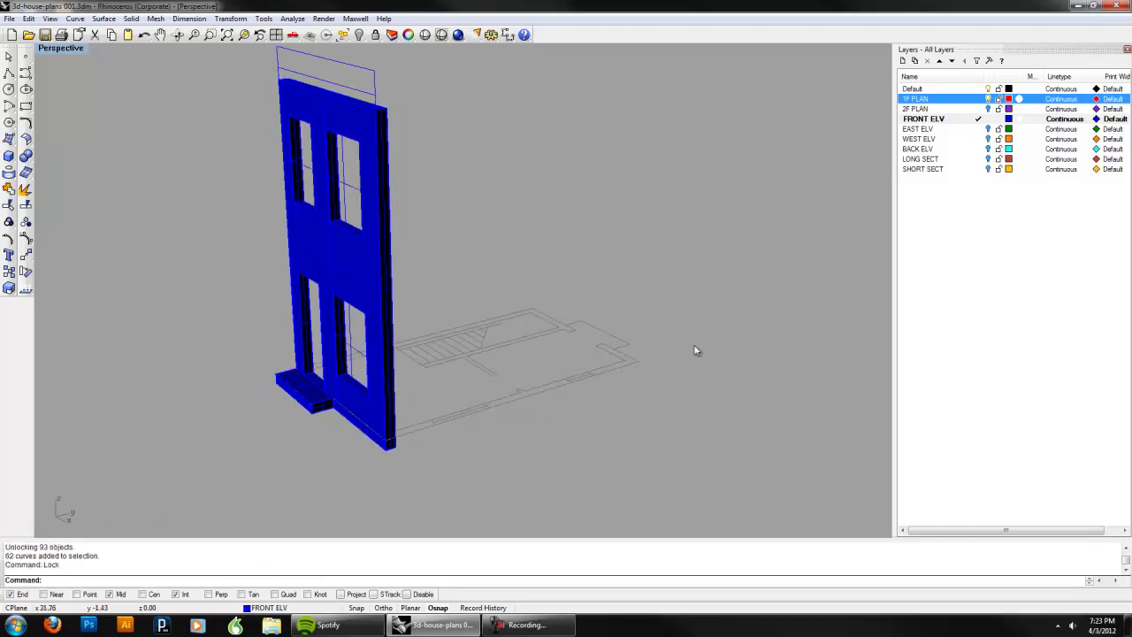
Step: Make 1F PLAN the current layer and hide the FRONT ELV layer so only the first-floor plan shows
click(968, 123)
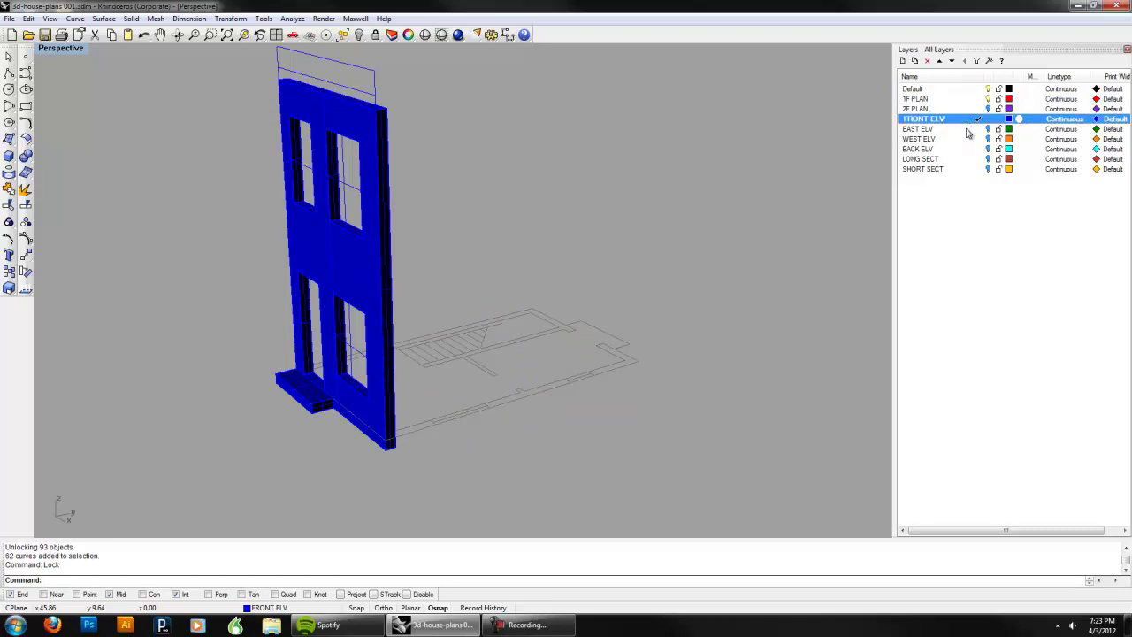
right_drag(406, 283, 397, 307)
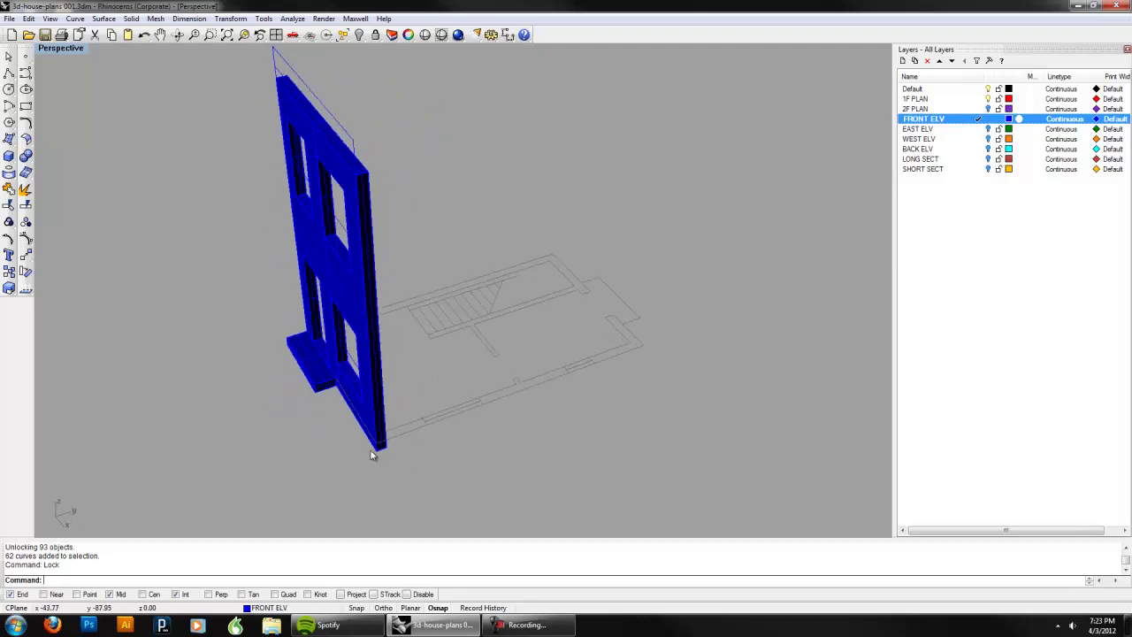
right_drag(364, 449, 531, 369)
scroll(530, 355, up, 5)
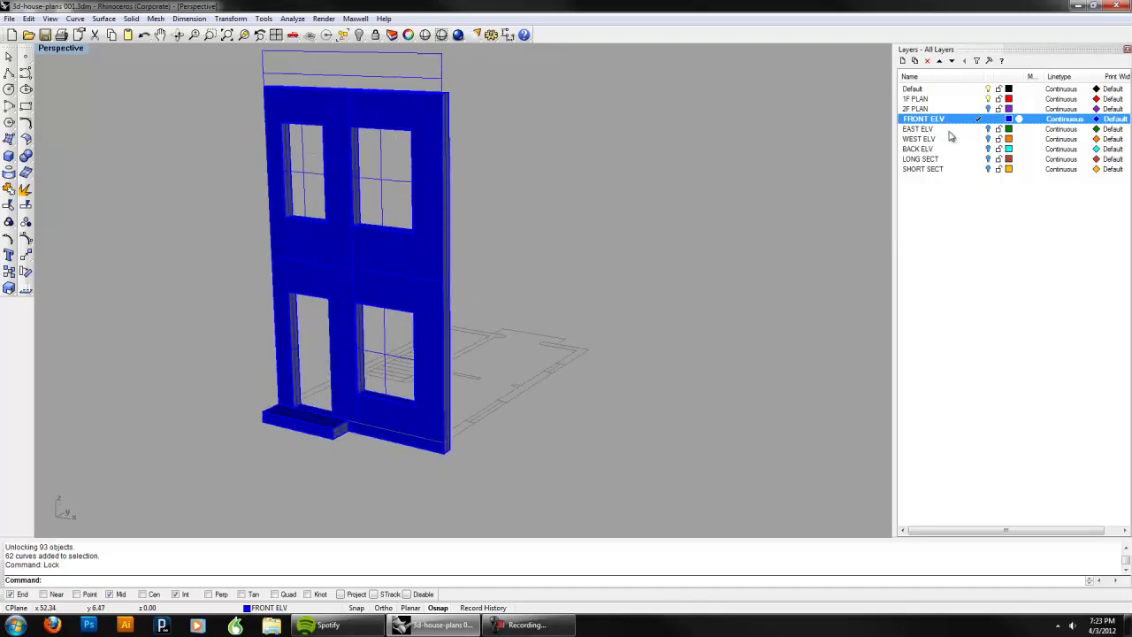
double_click(951, 99)
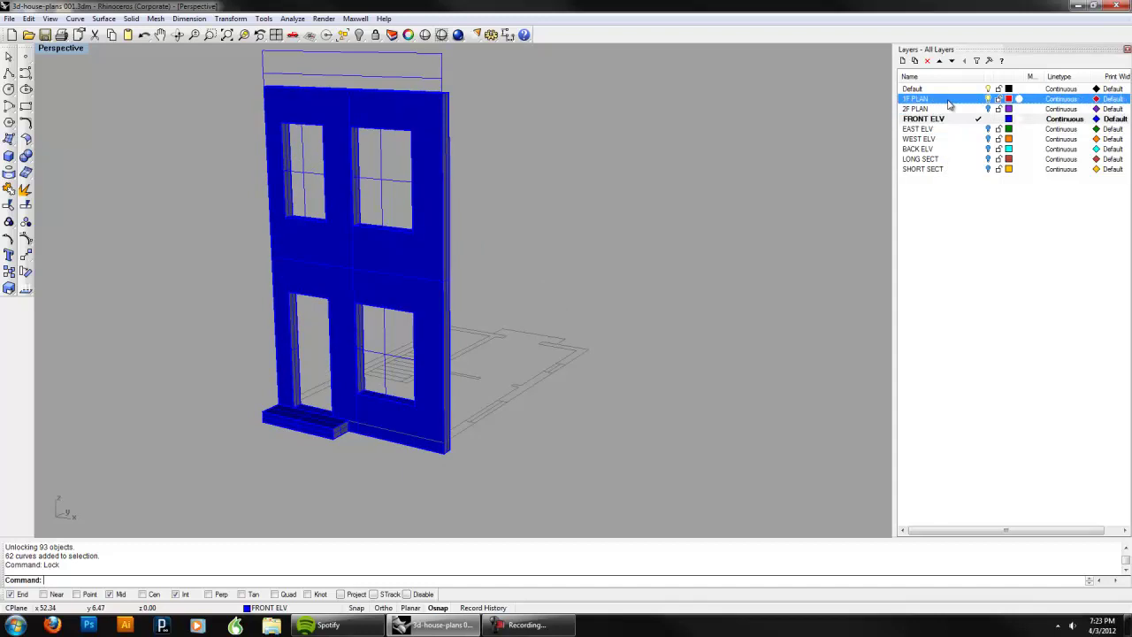
click(988, 119)
right_drag(684, 237, 637, 268)
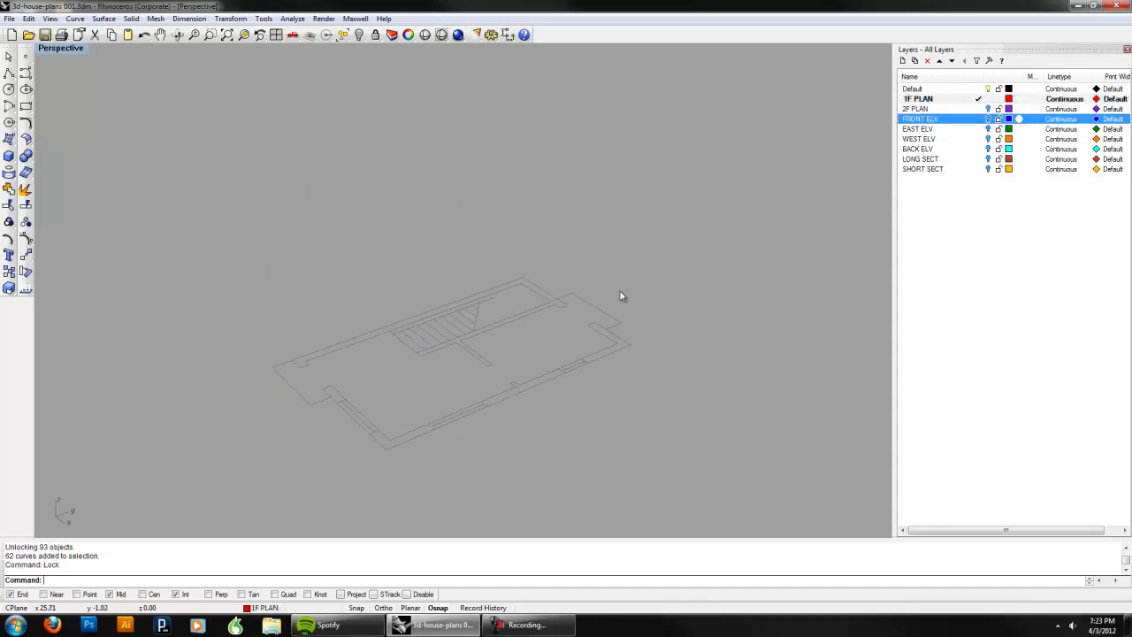
Step: Turn on the SHORT SECT layer over the first-floor plan and lock it, keeping the LONG SECT layer hidden
click(988, 159)
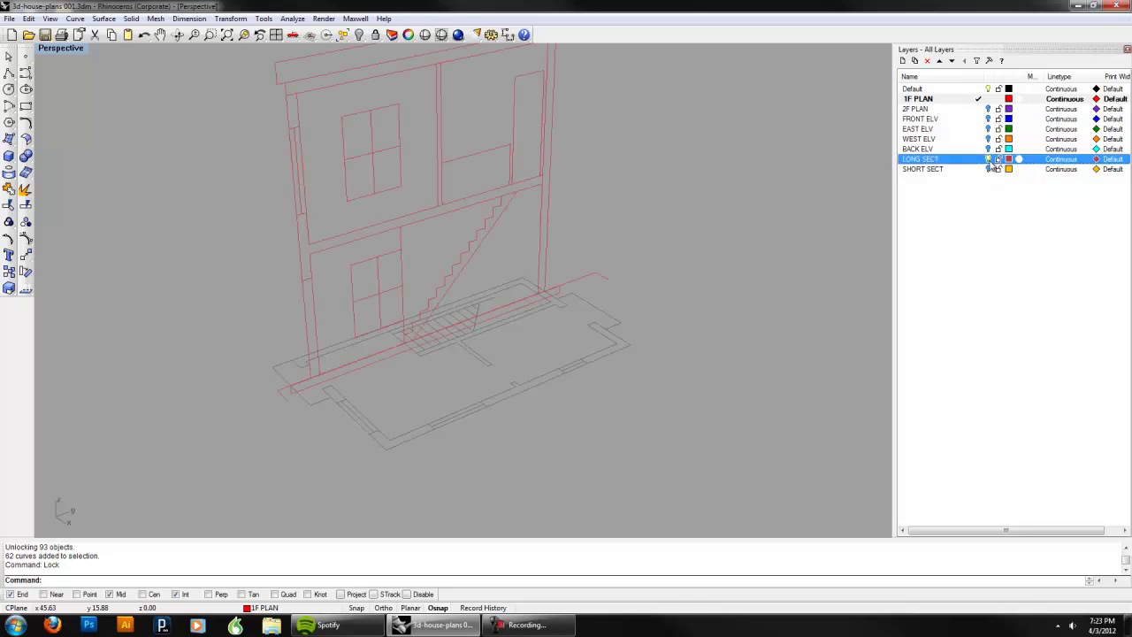
click(988, 159)
click(988, 169)
right_drag(672, 265, 609, 320)
scroll(541, 330, up, 5)
right_drag(539, 330, 616, 338)
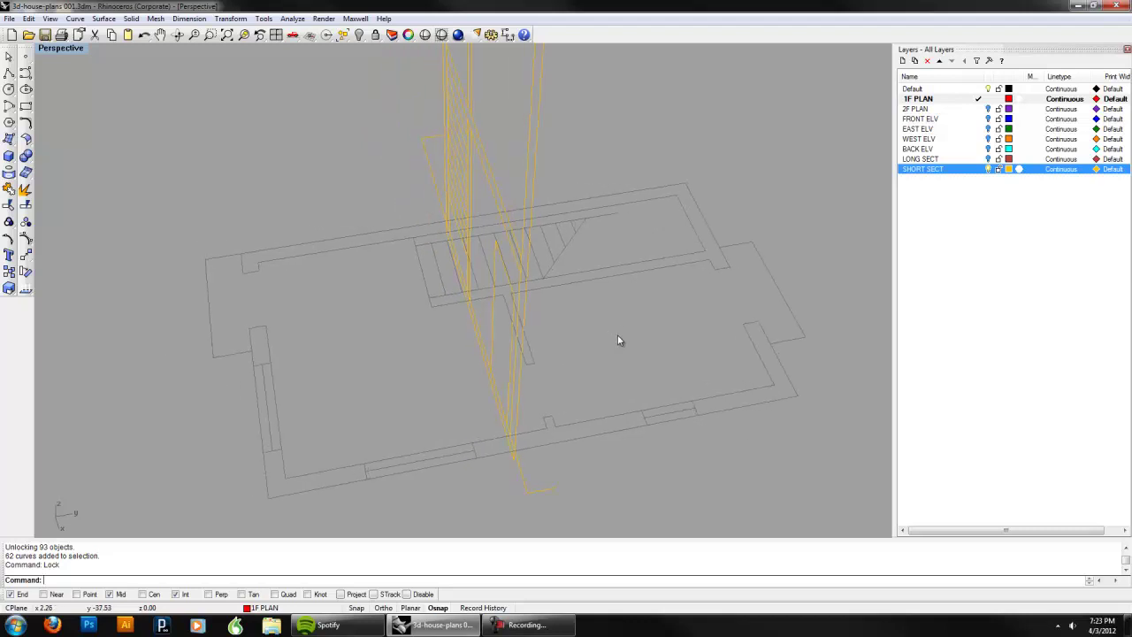
right_drag(617, 340, 520, 330)
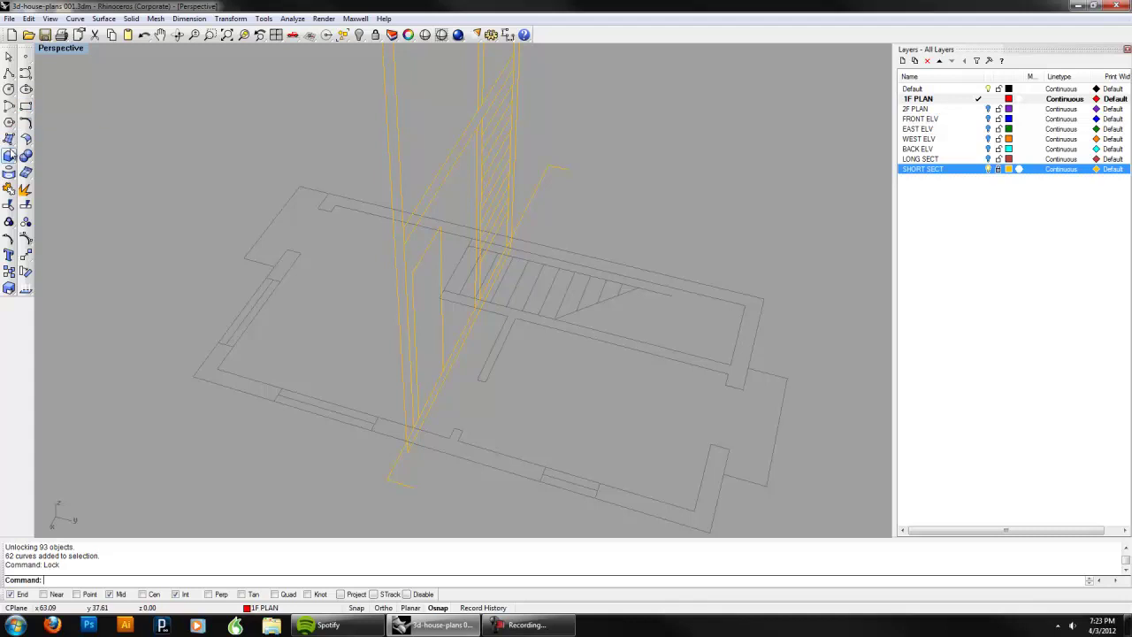
click(9, 156)
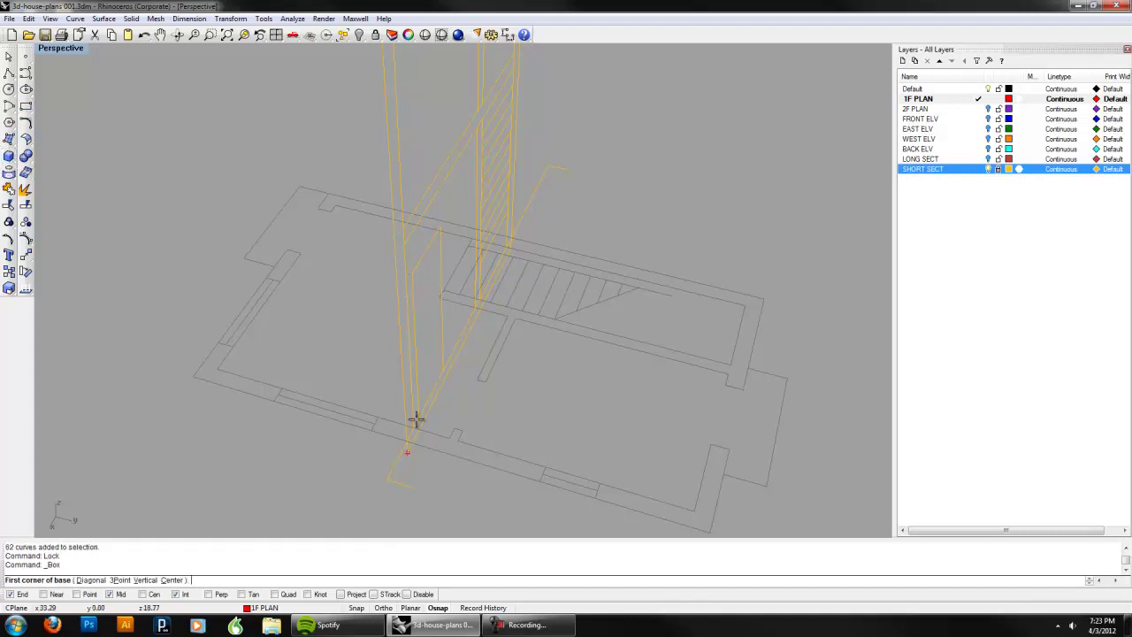
right_drag(439, 309, 376, 379)
click(329, 375)
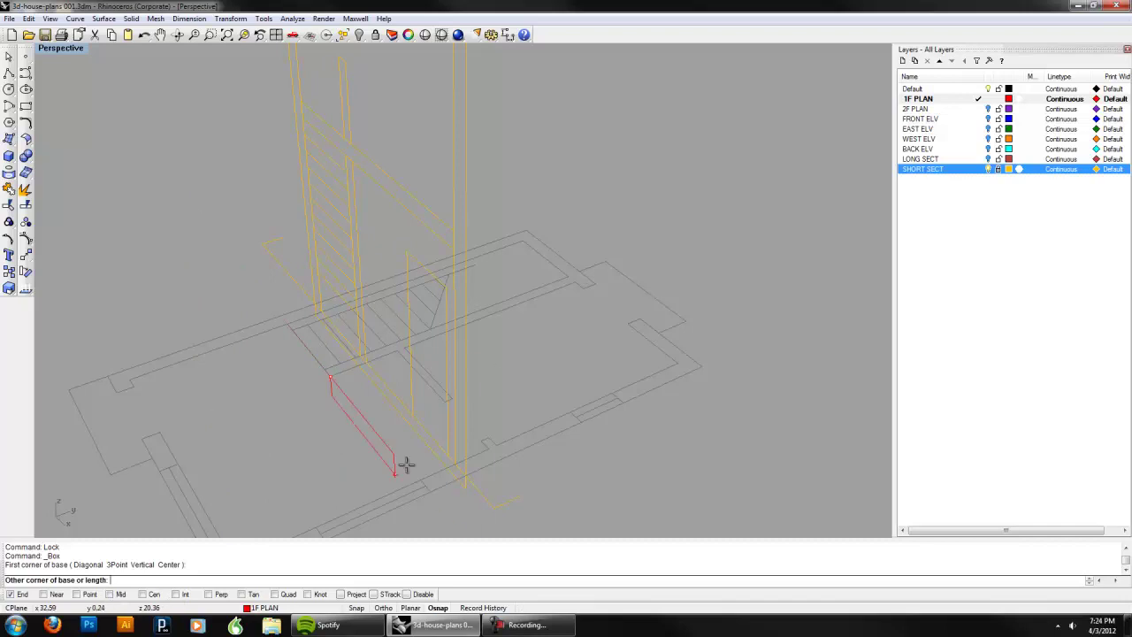
key(Escape)
scroll(470, 400, down, 3)
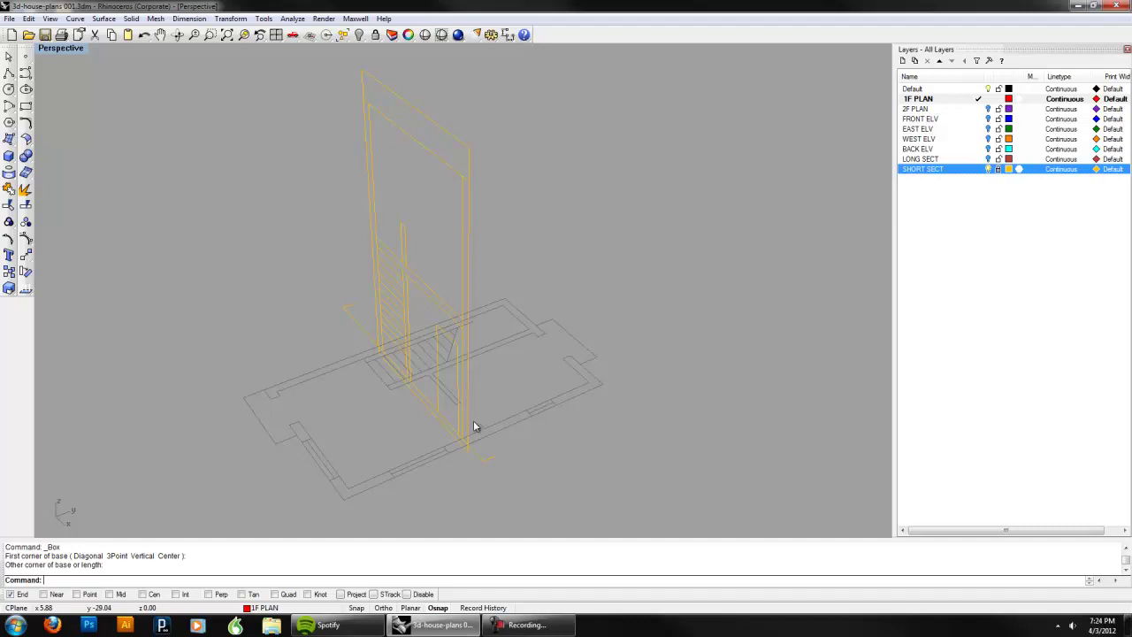
Step: Draw a box over the interior wall between the stairs and the room in Perspective view, 9.00 high up to the section's ceiling line
key(Return)
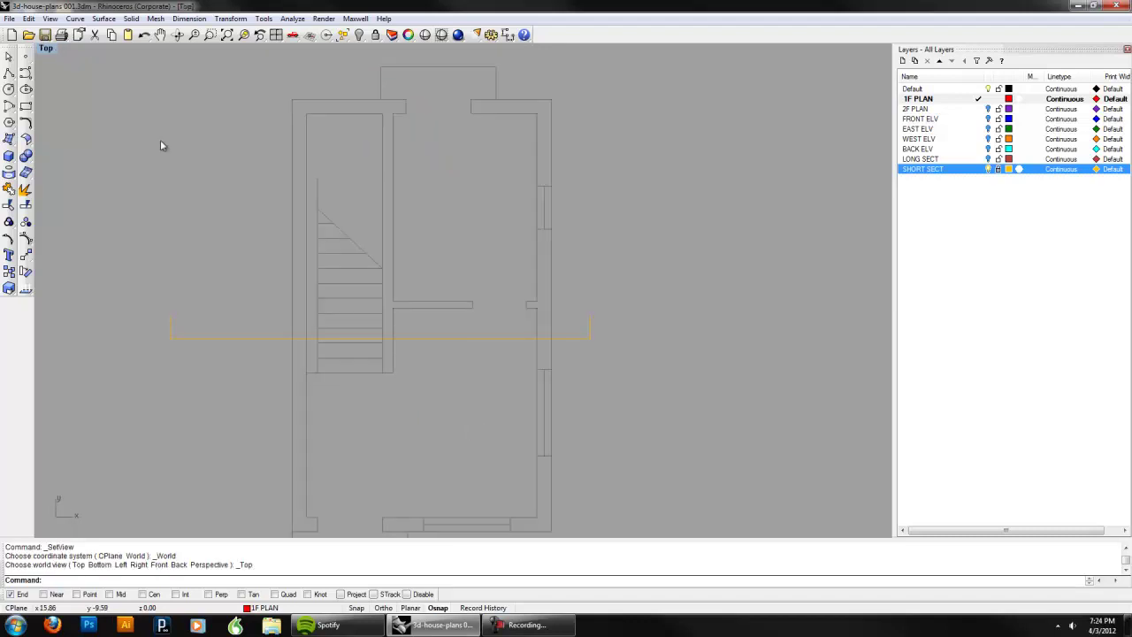
click(48, 49)
mouse_move(163, 192)
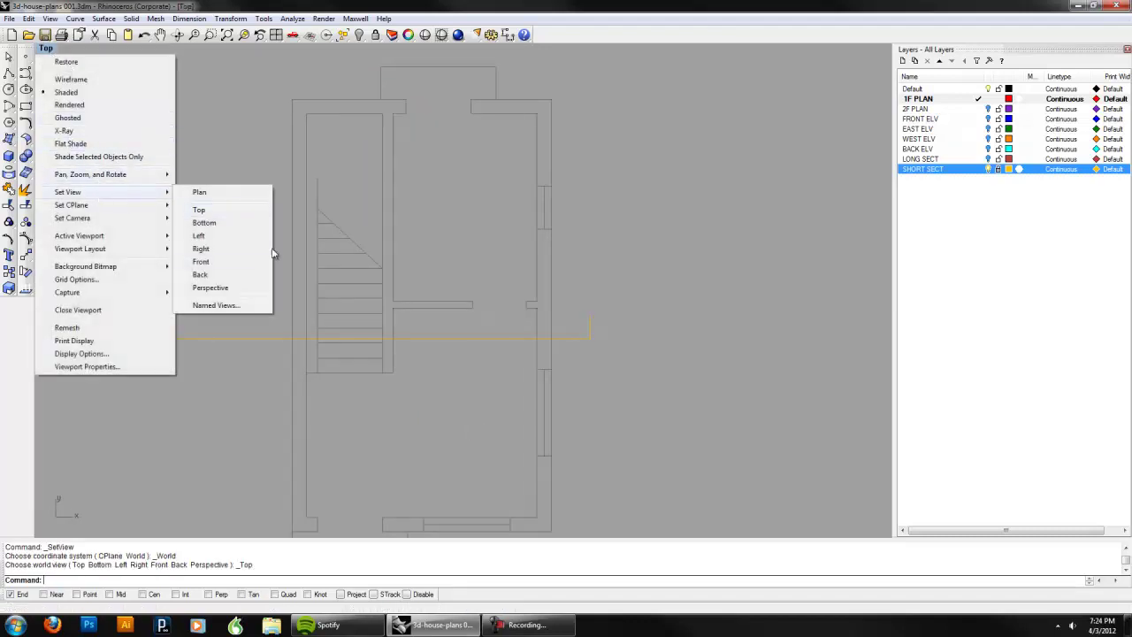
click(251, 288)
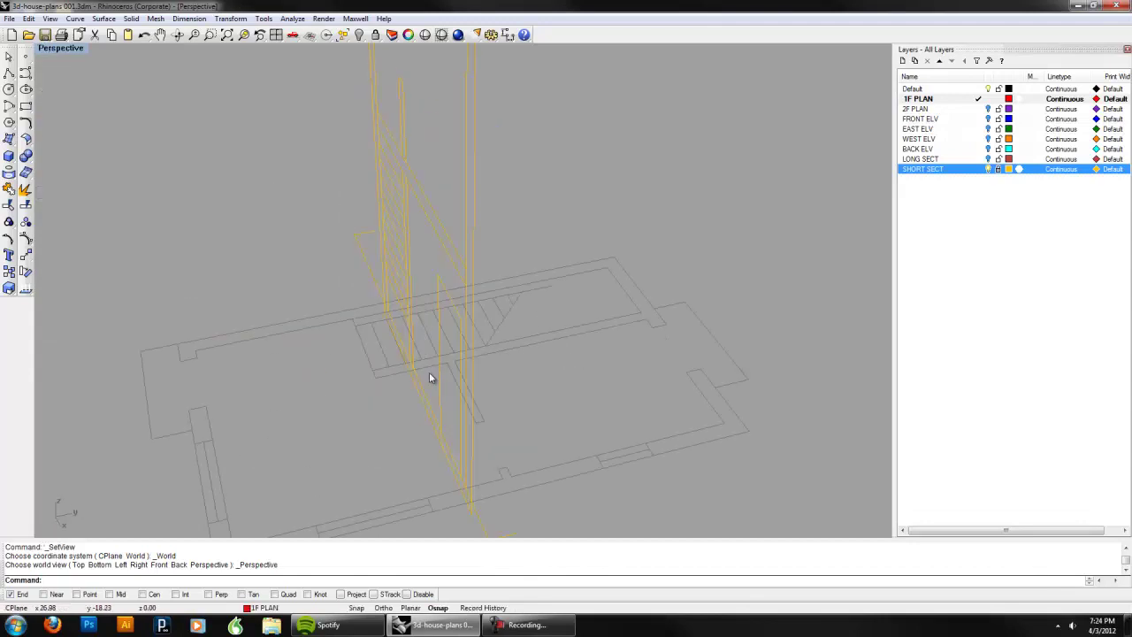
shift+right_drag(472, 371, 399, 362)
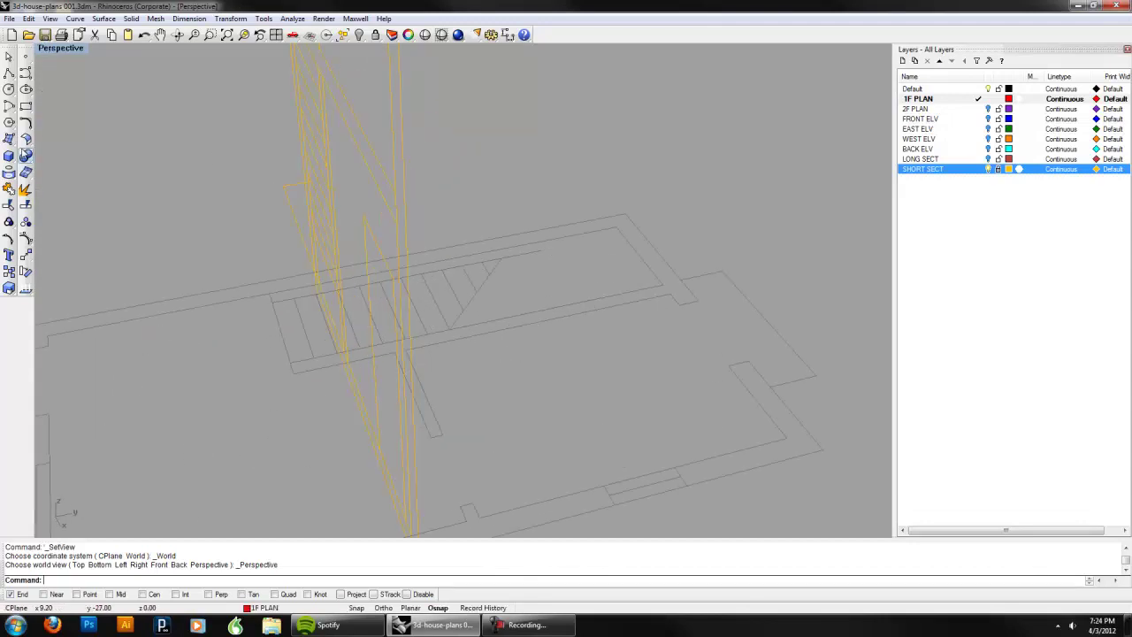
click(24, 157)
click(290, 379)
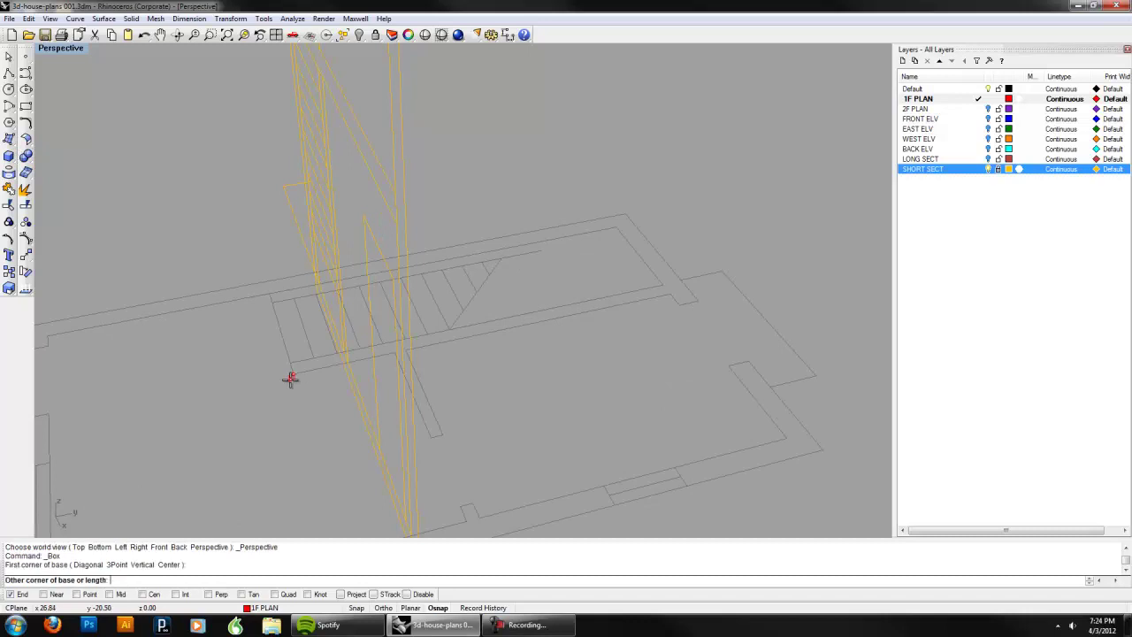
click(668, 285)
right_drag(672, 285, 505, 260)
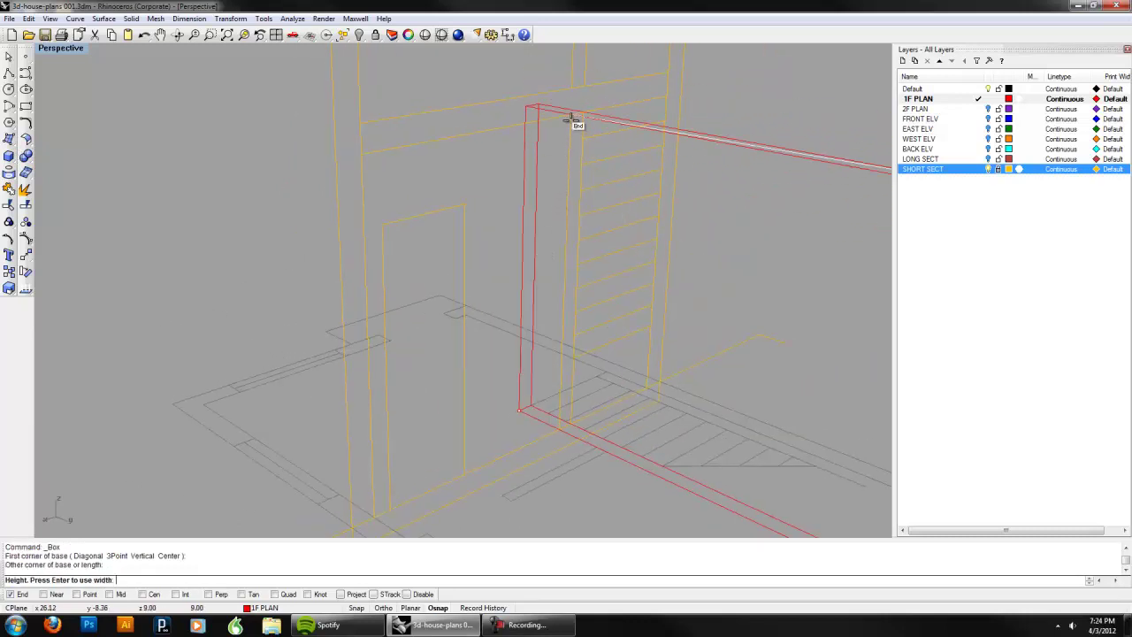
click(570, 119)
right_drag(571, 124, 813, 235)
right_drag(649, 228, 563, 252)
Step: Draw a second box for the narrow wall on the other side of the stairs, matching the first wall's height
key(Return)
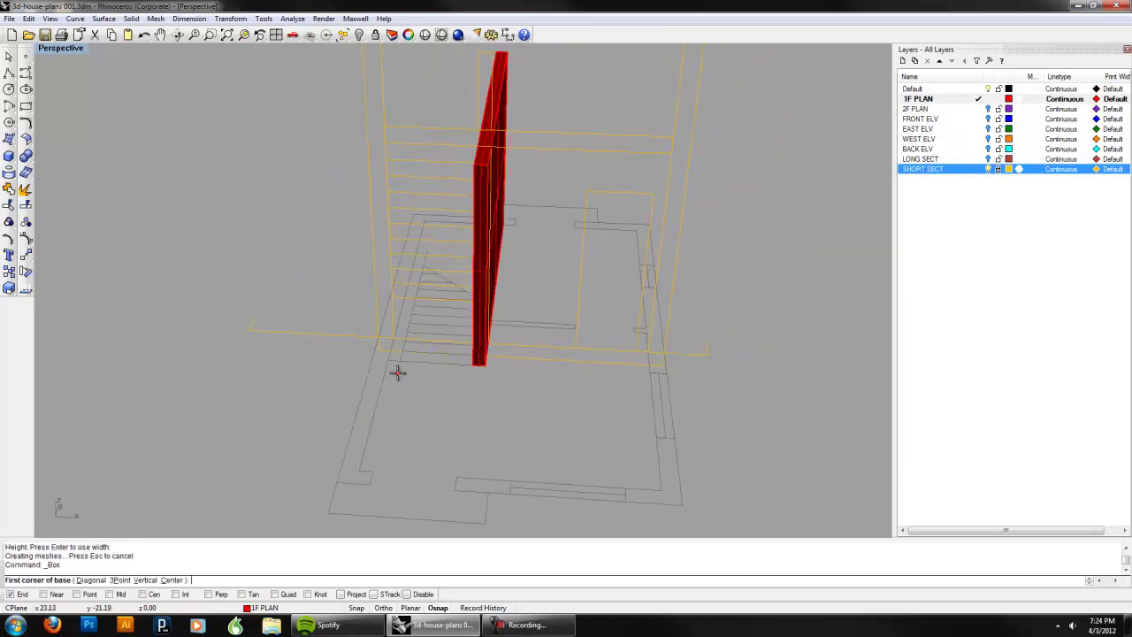
click(399, 363)
click(426, 216)
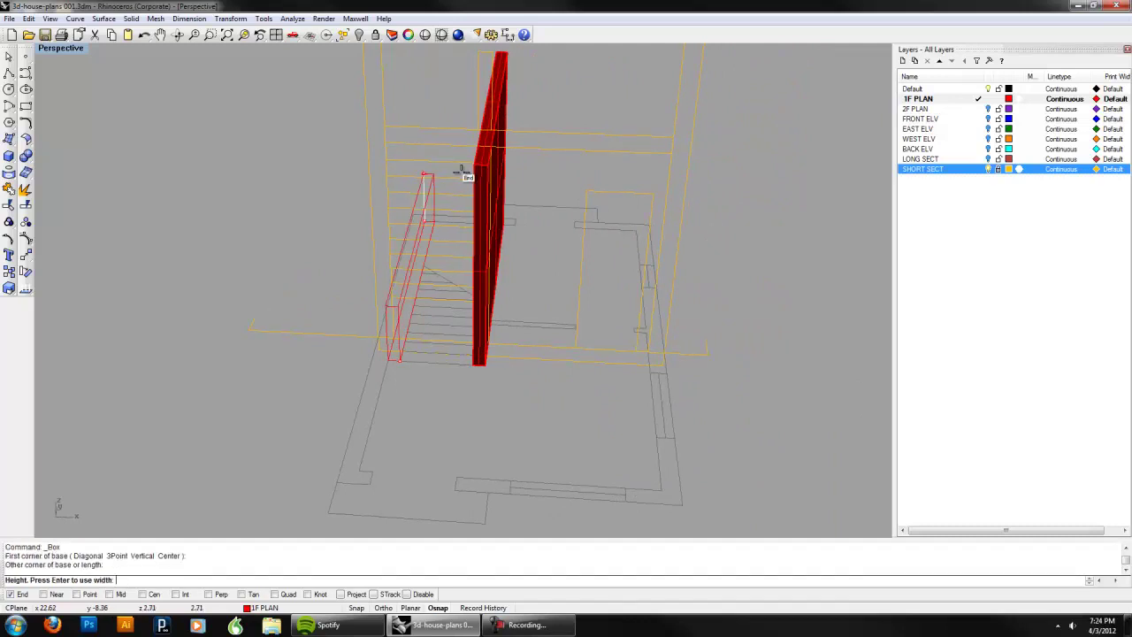
click(491, 168)
right_drag(536, 235, 449, 253)
scroll(478, 283, up, 5)
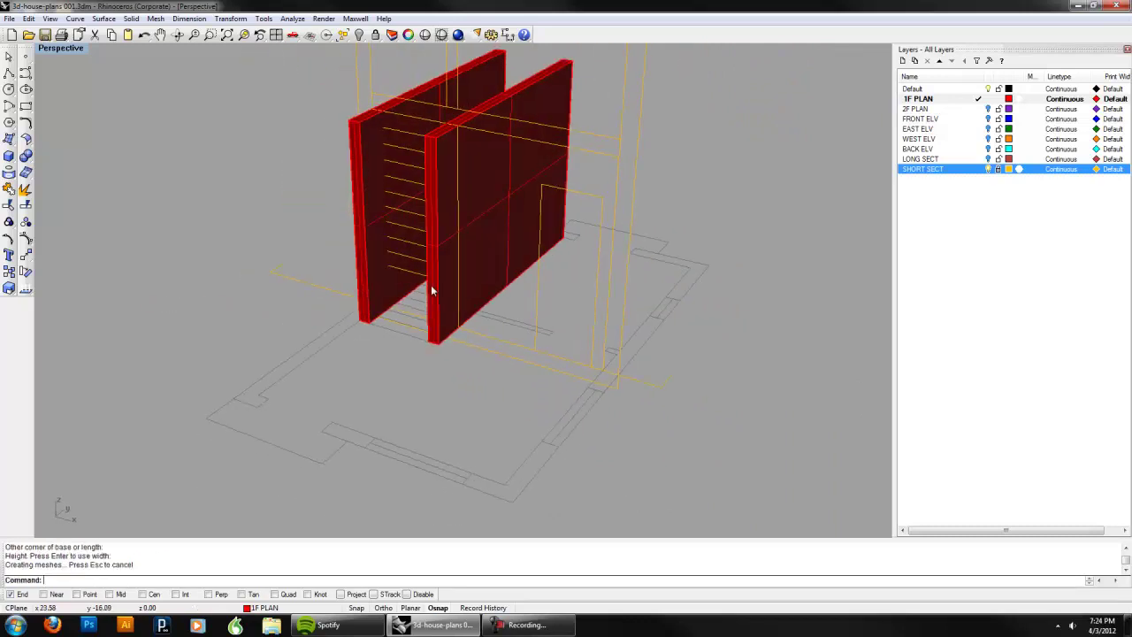
Step: Draw a box over the partition that runs perpendicular from the stair wall to the doorway, up to the ceiling height
right_click(511, 313)
click(461, 311)
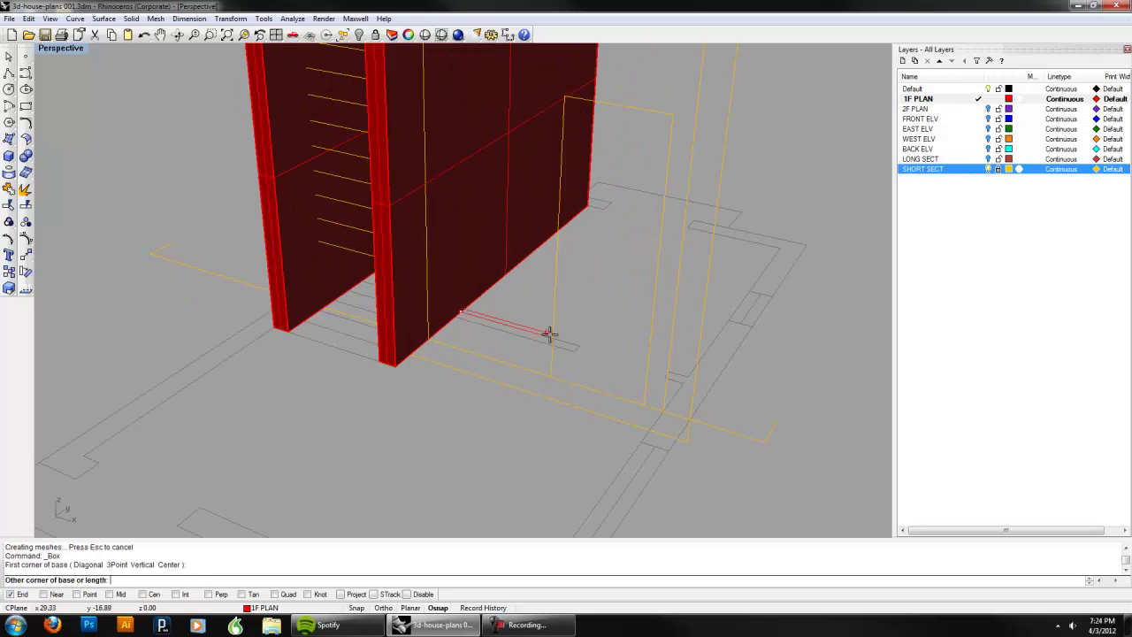
click(571, 350)
scroll(571, 349, down, 3)
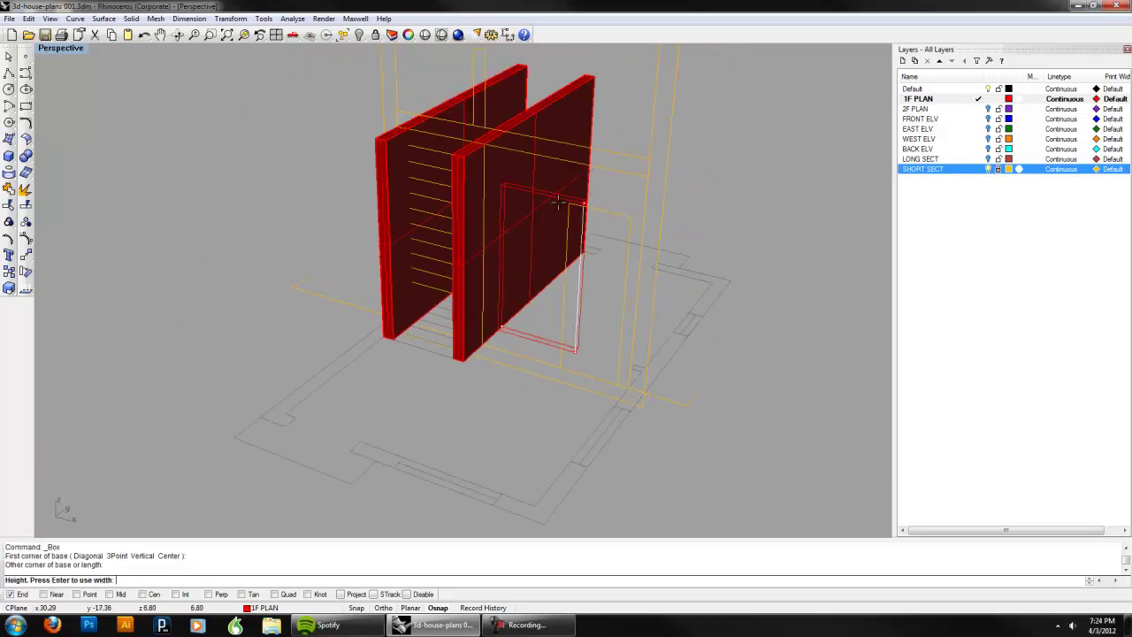
right_drag(596, 237, 621, 204)
click(625, 208)
right_drag(627, 282, 628, 409)
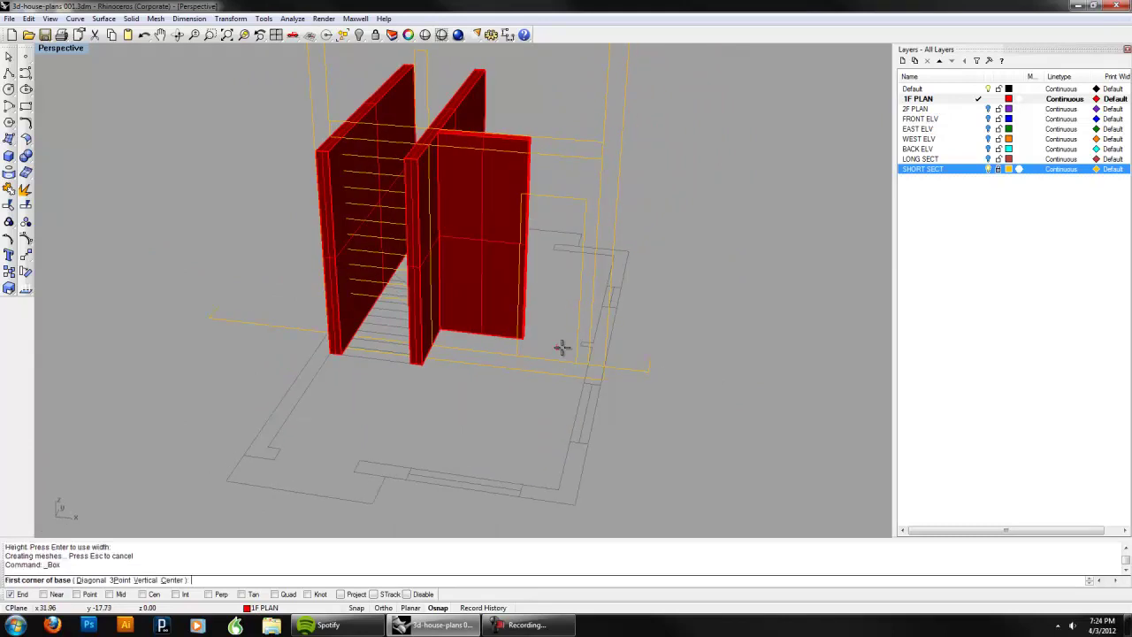
Step: Draw a box over the short wall stub on the far side of the doorway, matching the partition's height
scroll(554, 347, up, 5)
right_click(584, 343)
click(578, 332)
click(599, 340)
scroll(596, 327, down, 6)
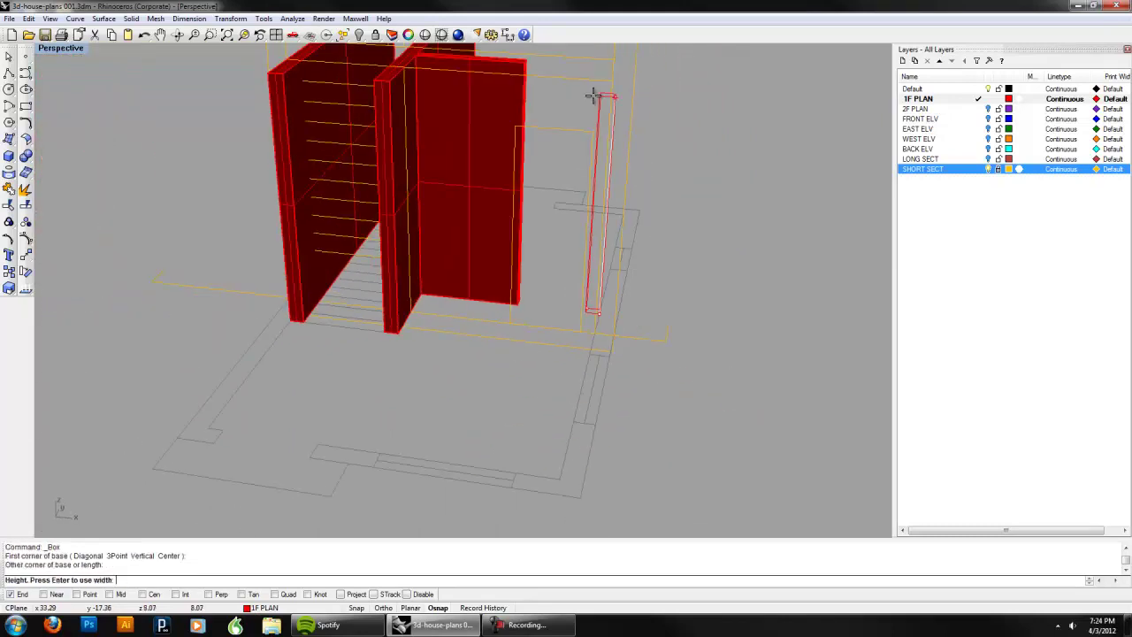
click(531, 62)
right_drag(541, 232, 542, 294)
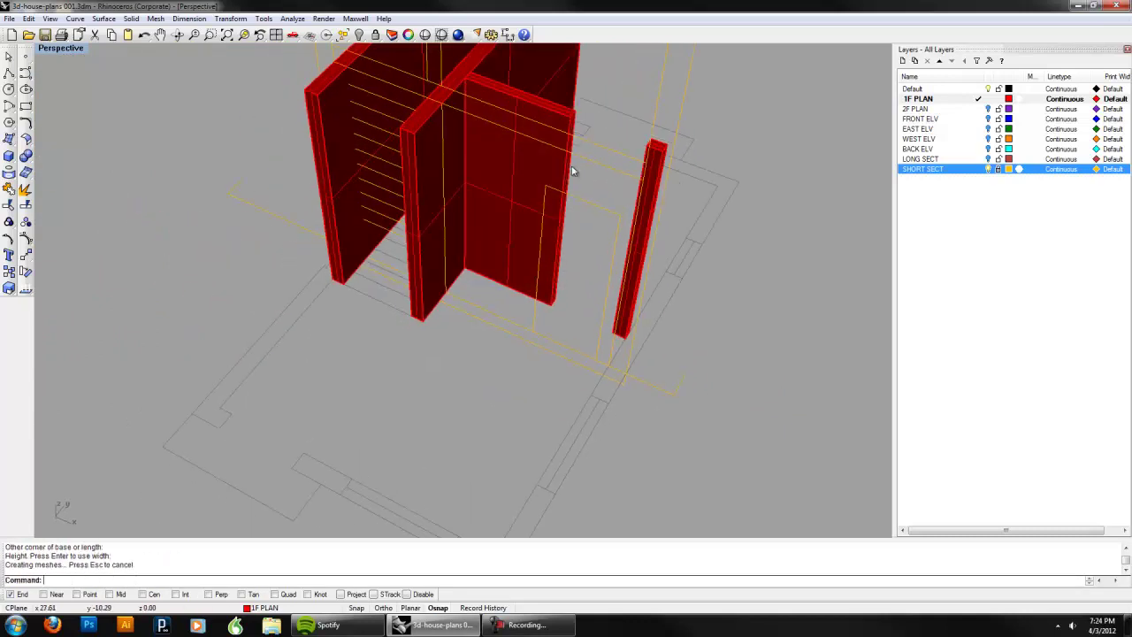
Step: Draw a box bridging the doorway between the partition and the stub, from their tops down to the section's door head
scroll(513, 212, up, 5)
key(Return)
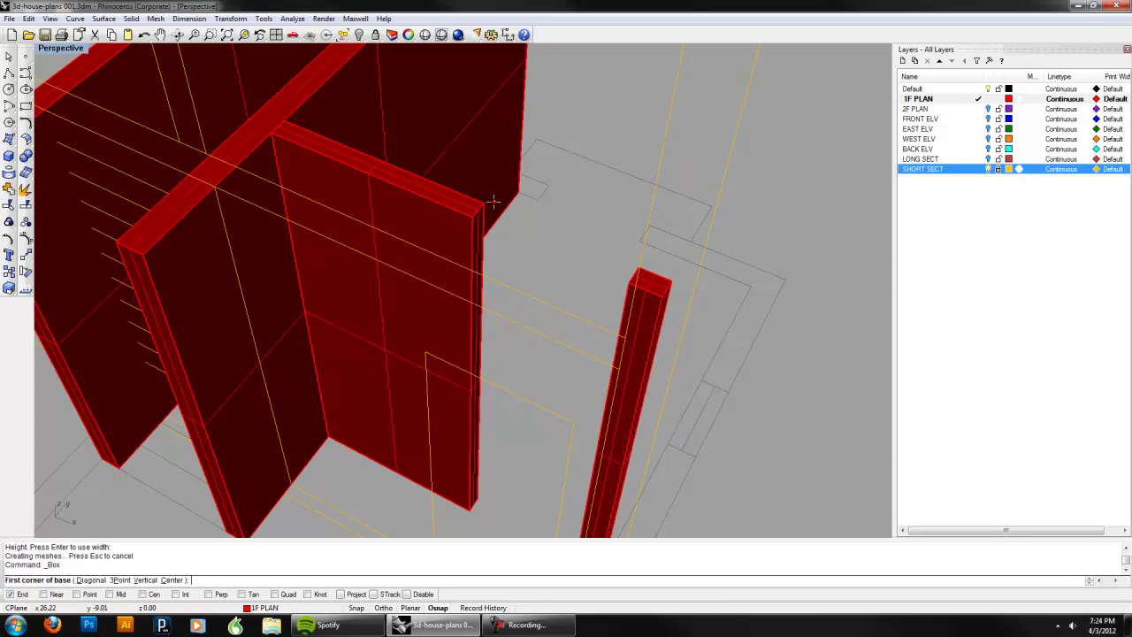
click(486, 205)
click(627, 283)
right_drag(628, 283, 593, 314)
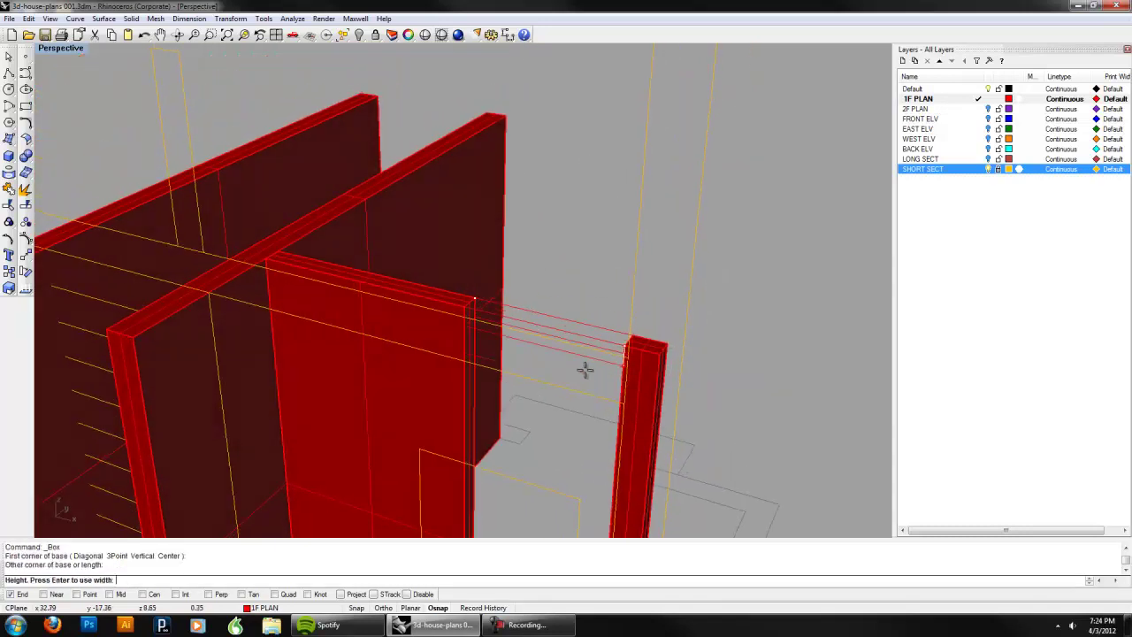
click(584, 497)
scroll(566, 446, down, 5)
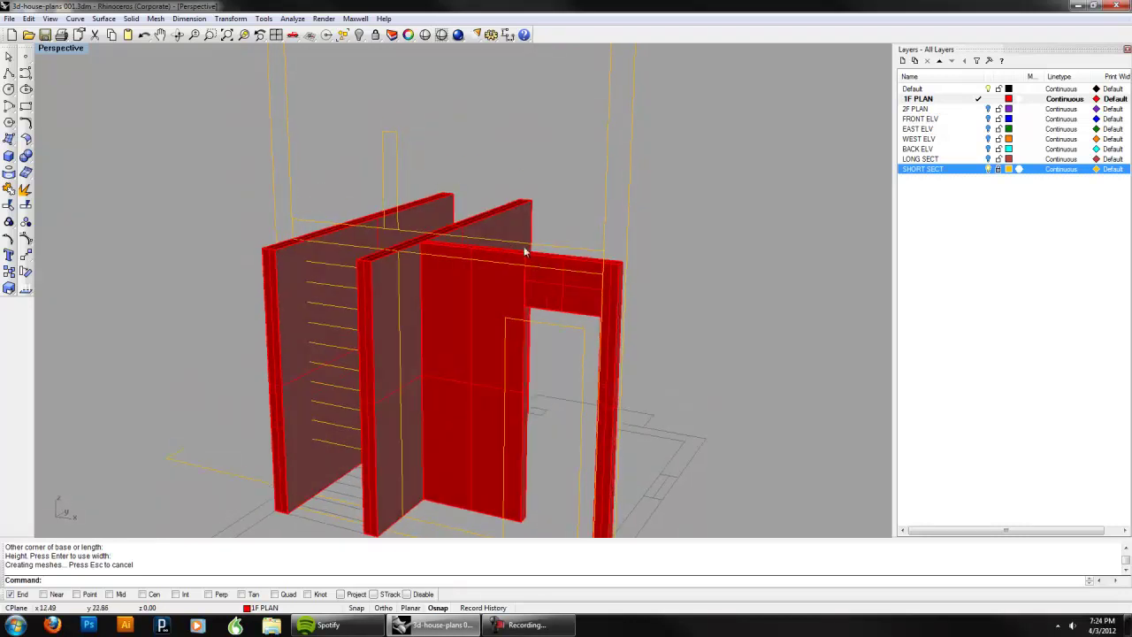
Step: Lock the two long walls on either side of the stairs
click(513, 223)
shift+click(434, 203)
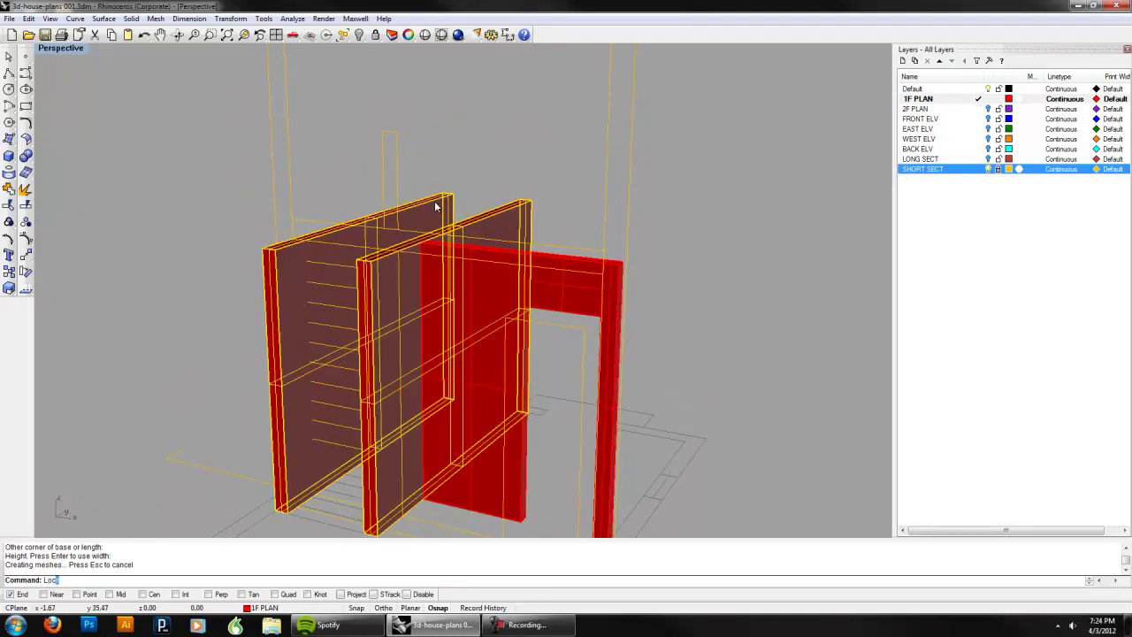
key(Return)
Step: Hide the SHORT SECT layer so only the plan and the wall boxes are shown
click(557, 311)
right_drag(558, 310, 548, 281)
click(573, 379)
click(470, 329)
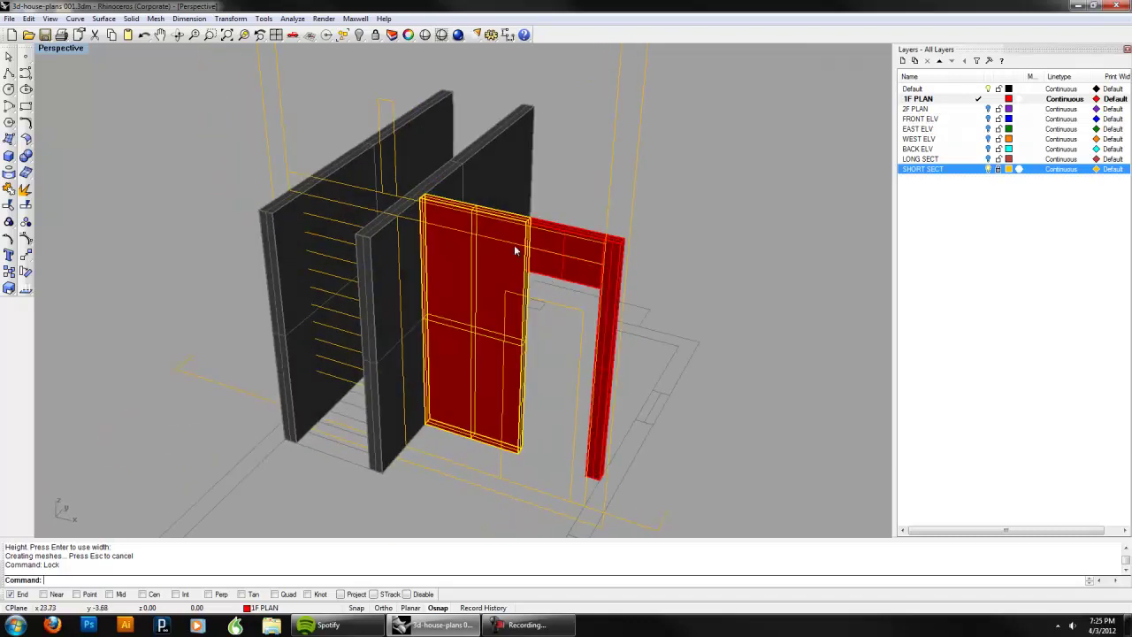
right_drag(656, 303, 602, 343)
click(734, 324)
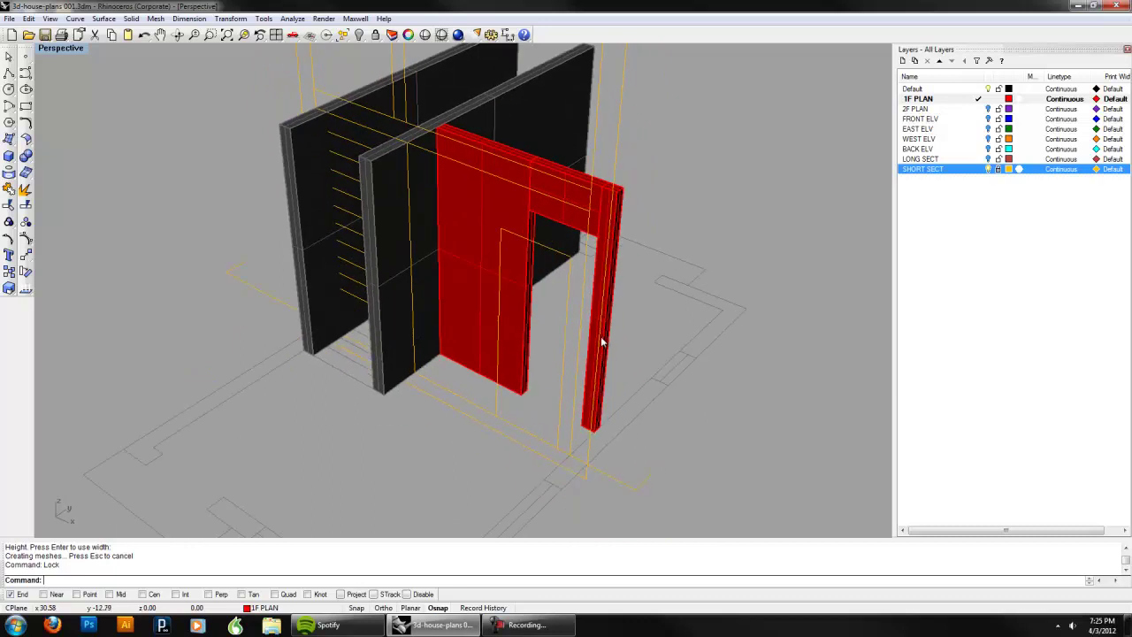
click(987, 169)
right_drag(715, 266, 715, 257)
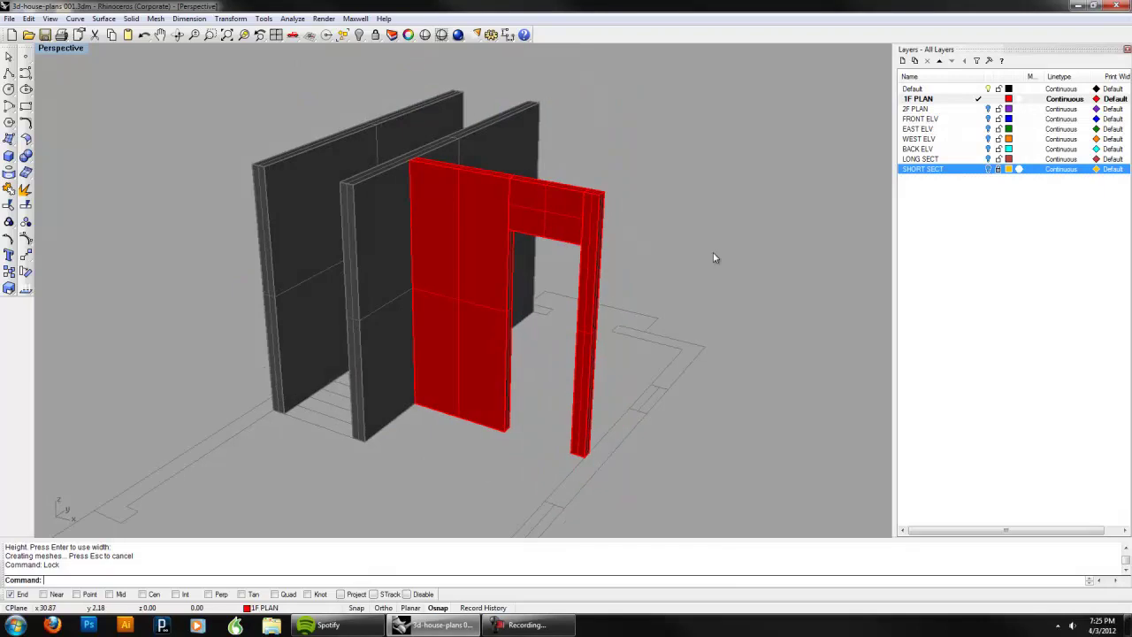
Step: Trace the face of the partition, door header and stub as one closed polyline around the door opening
click(8, 74)
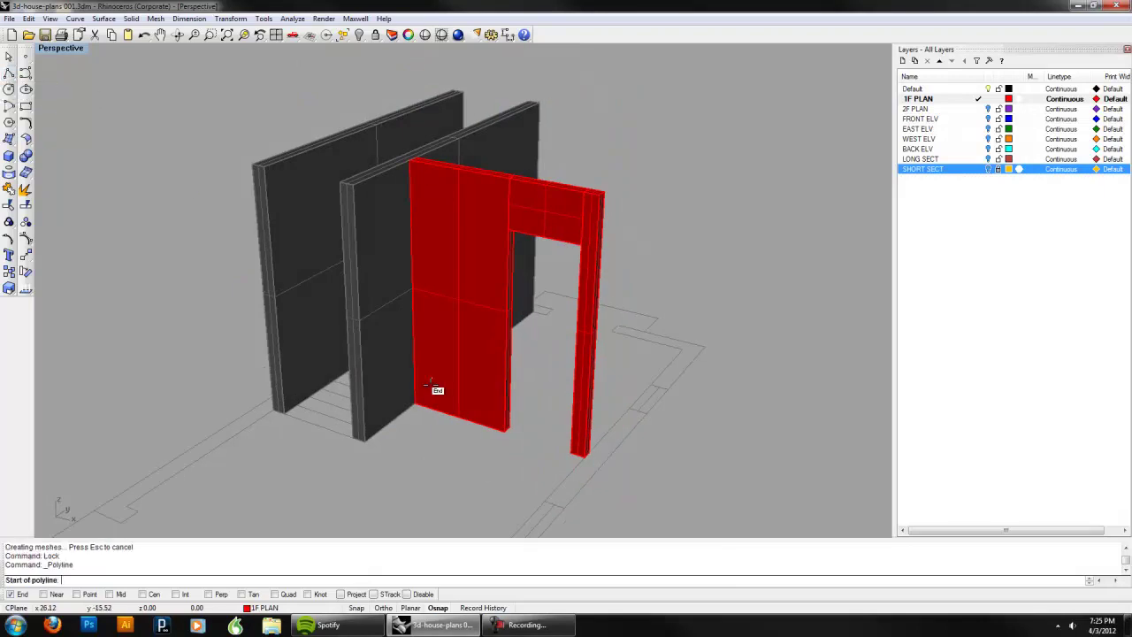
scroll(423, 416, up, 4)
click(405, 419)
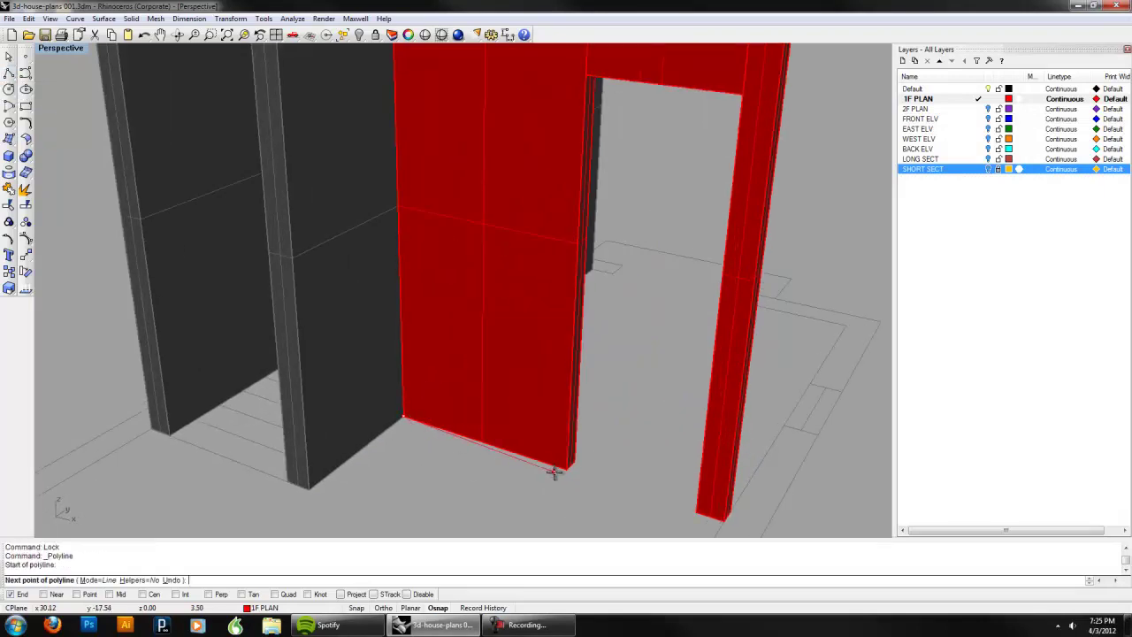
click(567, 468)
scroll(567, 469, down, 3)
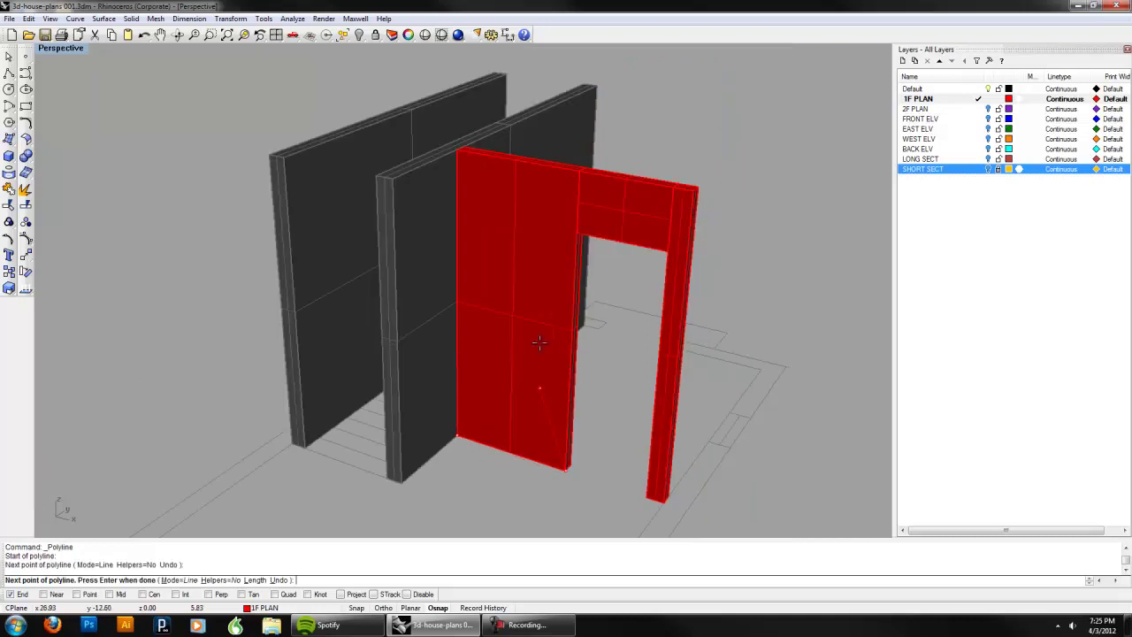
click(577, 234)
click(668, 252)
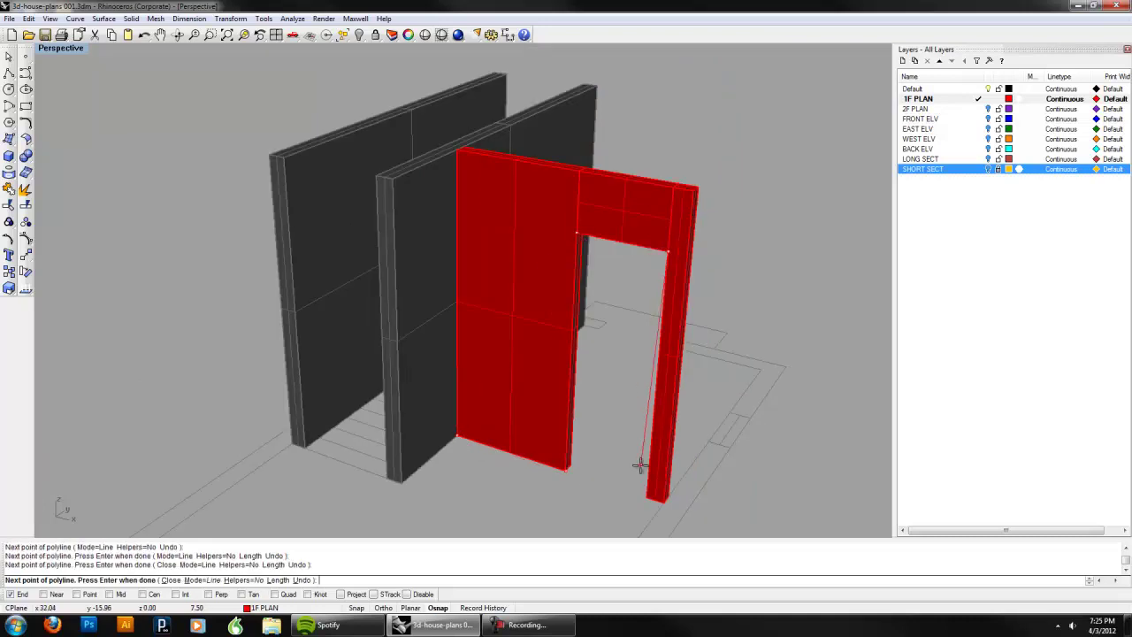
click(636, 498)
click(662, 501)
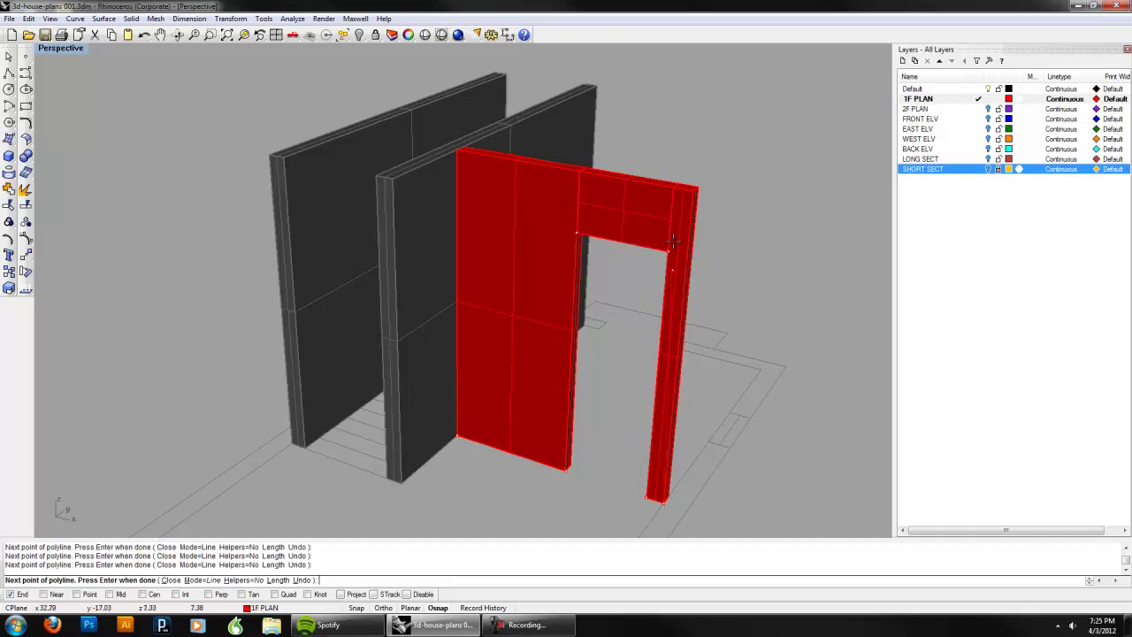
click(456, 151)
click(458, 437)
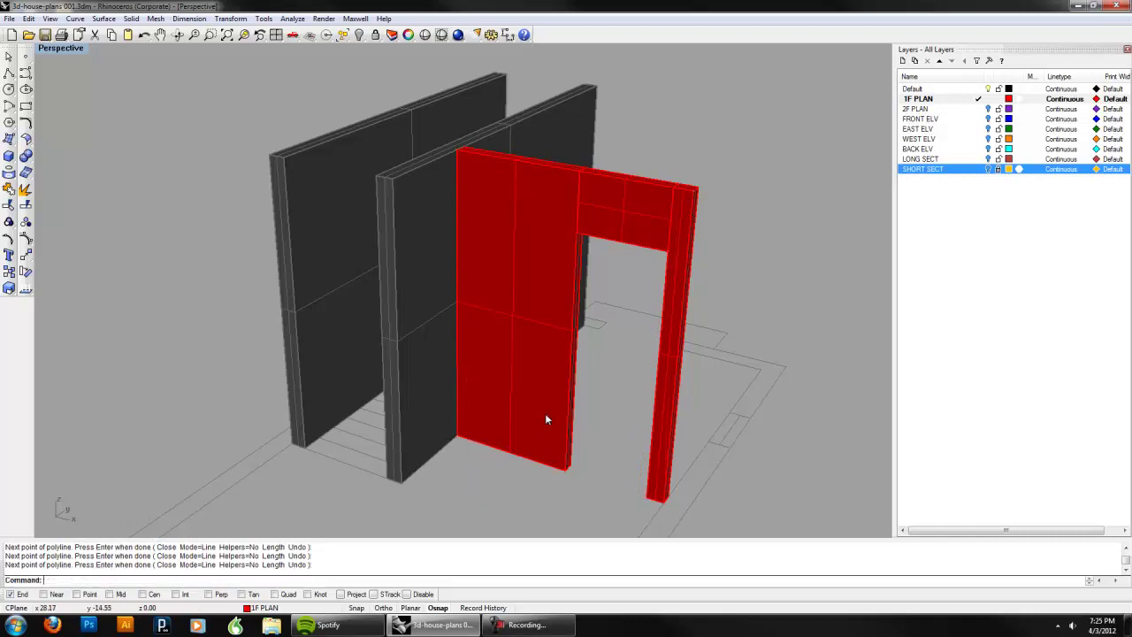
Step: Delete the partition, header and stub boxes, leaving the traced outline
click(542, 386)
key(Delete)
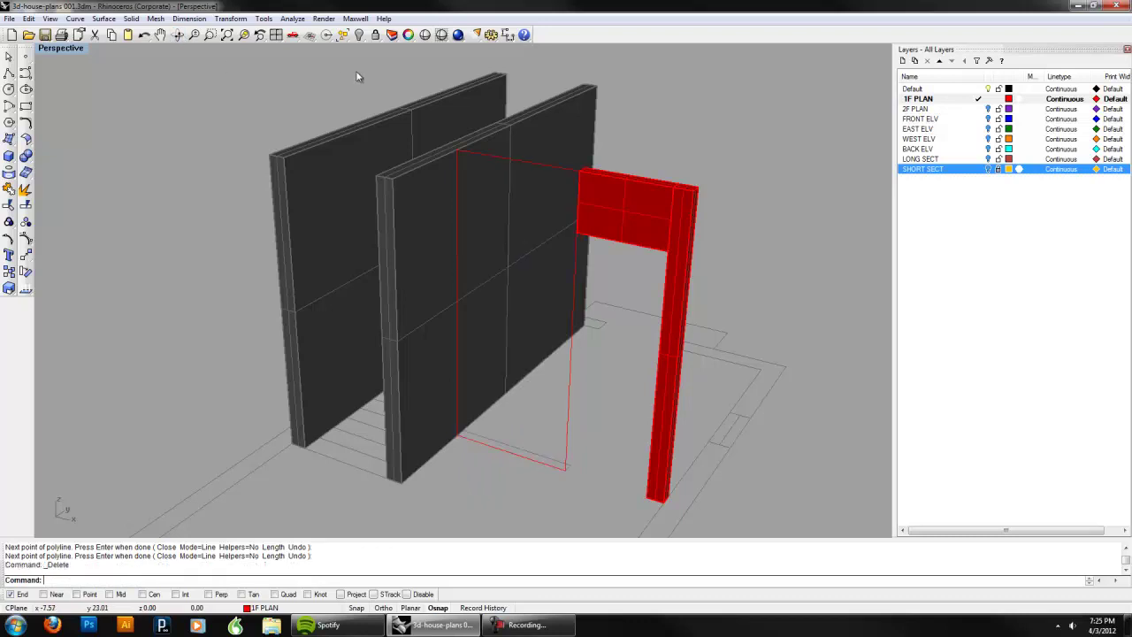
click(597, 214)
key(Delete)
click(681, 232)
key(Delete)
Step: Try to extrude the traced door-wall outline by a distance of 1.5
right_drag(718, 319, 625, 421)
click(681, 395)
text(extru)
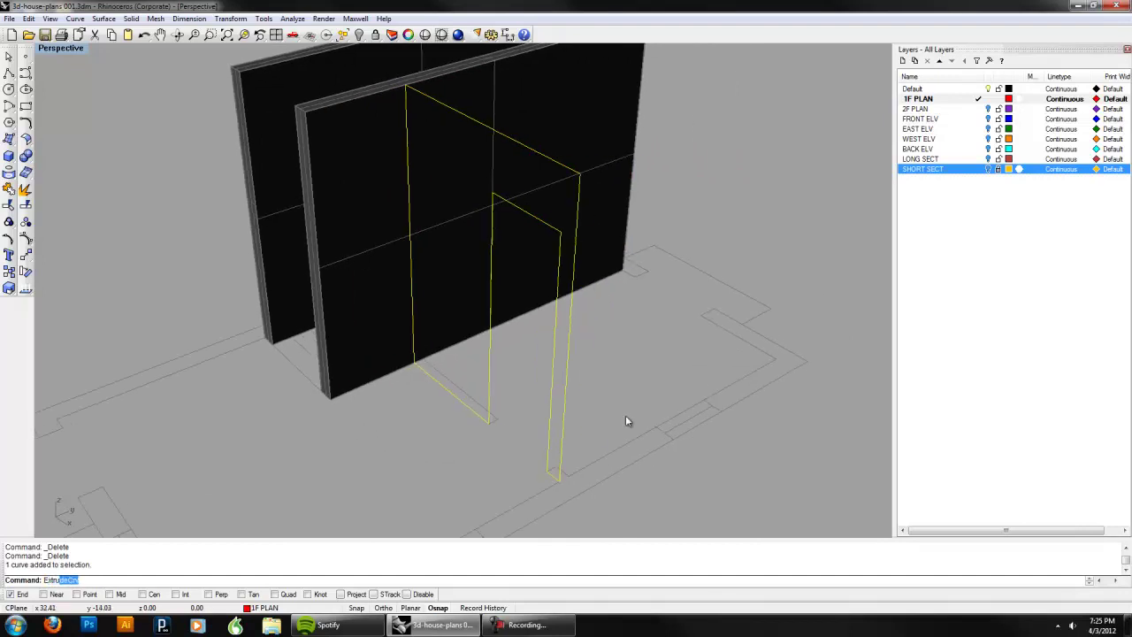
key(Return)
key(Return)
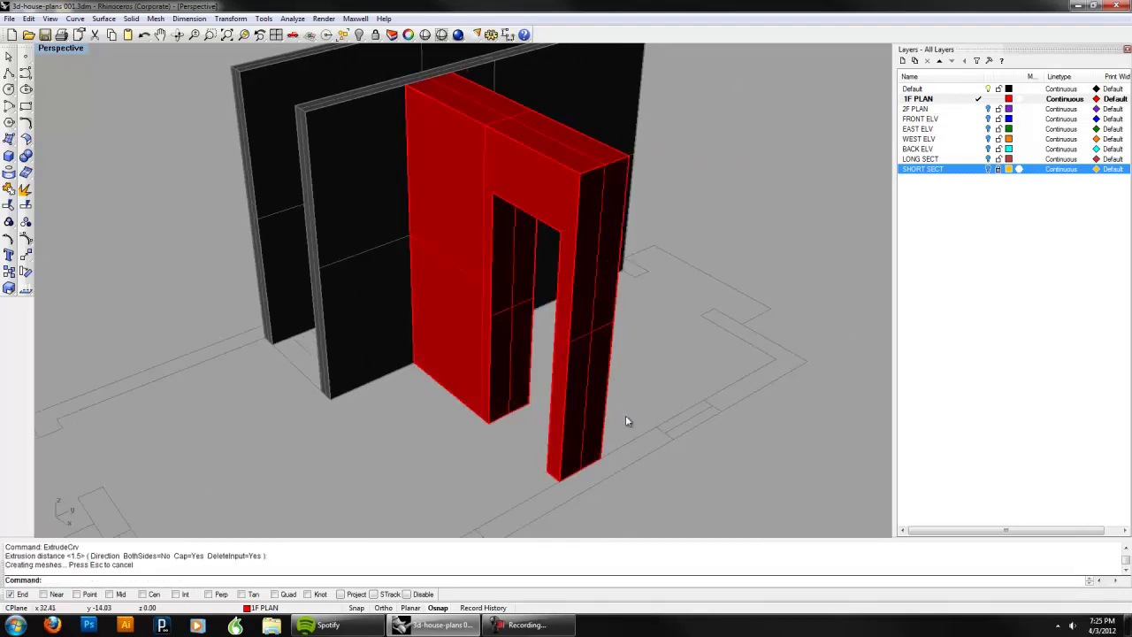
click(608, 414)
key(Delete)
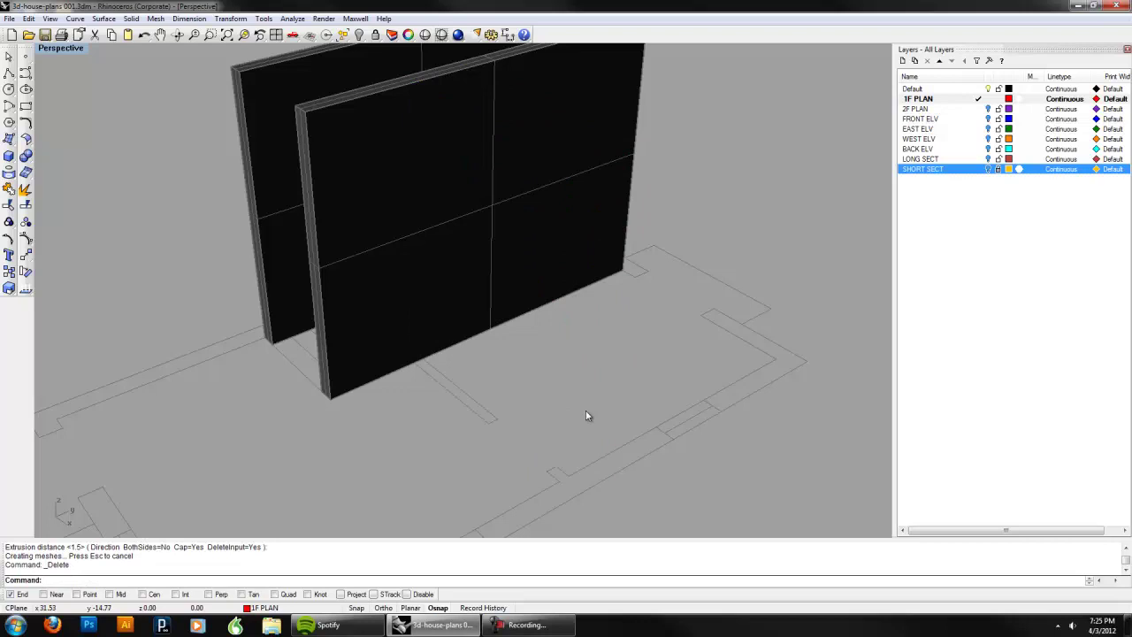
key(ctrl+z)
Step: Extrude the traced door-wall outline to the wall thickness drawn at the stub on the plan
key(Return)
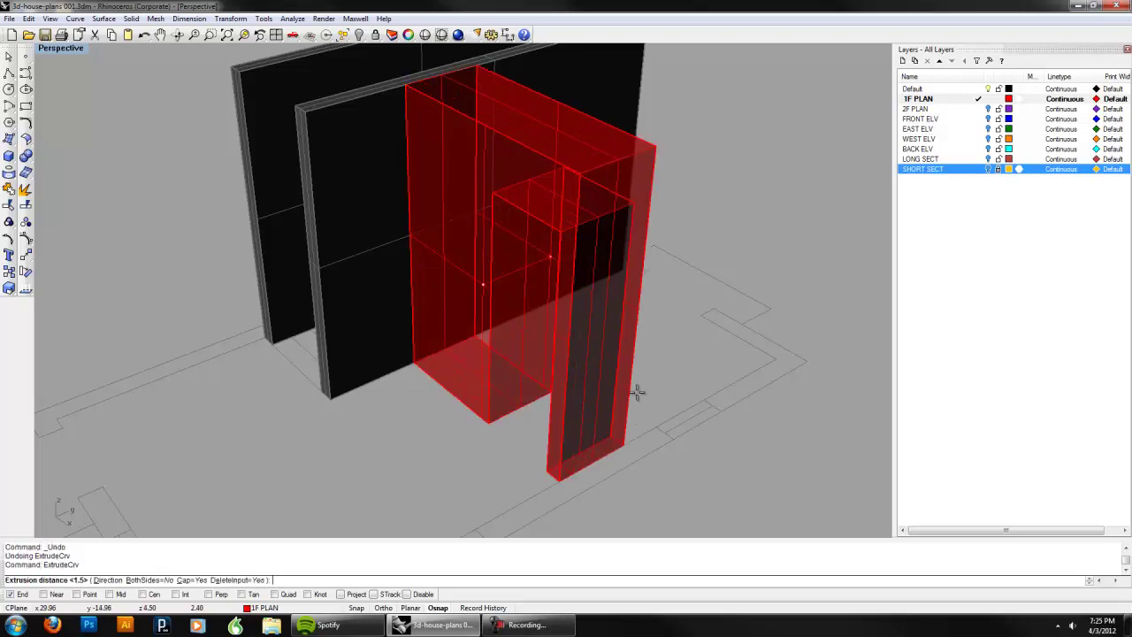
click(575, 473)
right_drag(607, 404, 628, 421)
scroll(628, 379, down, 5)
scroll(623, 392, up, 6)
scroll(628, 405, down, 4)
scroll(659, 386, up, 1)
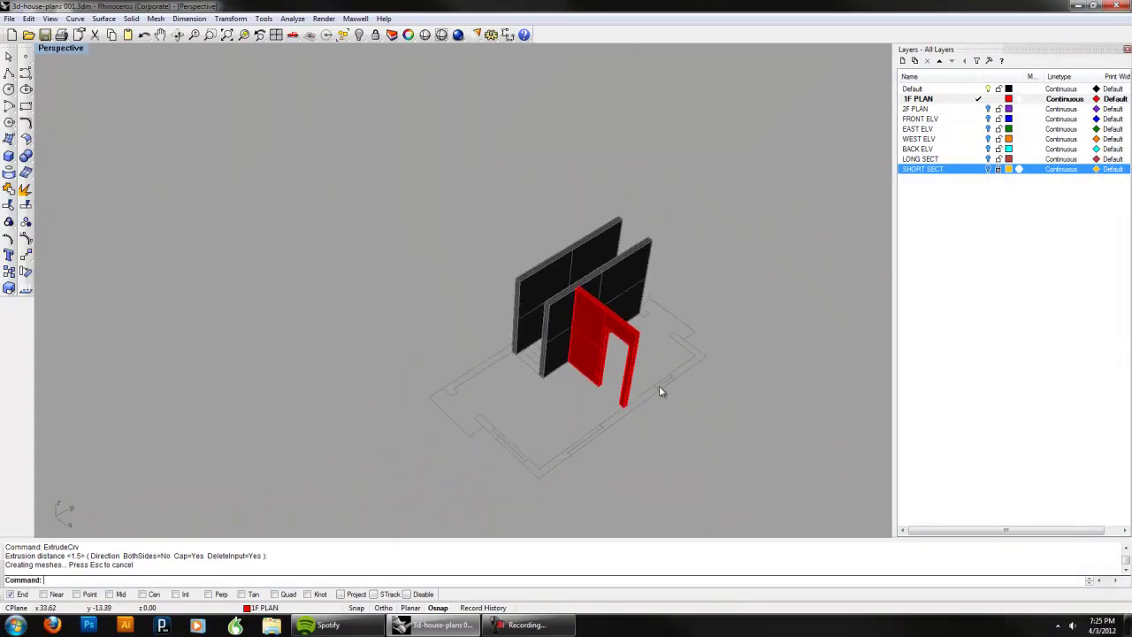
Step: Unlock all the locked walls and plan linework
scroll(658, 387, up, 2)
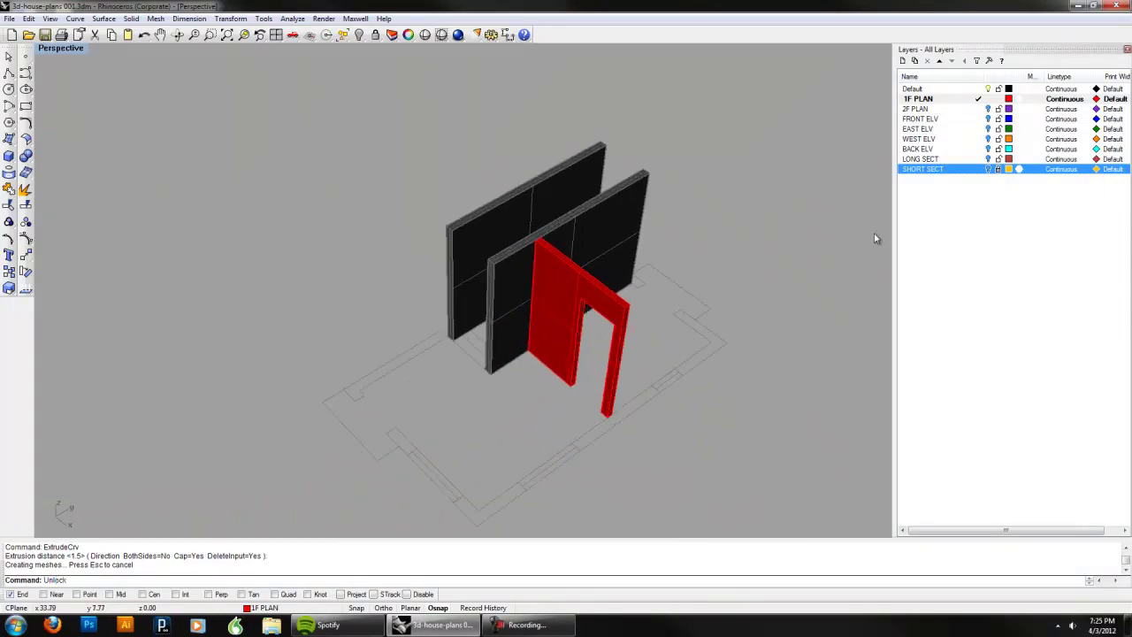
key(Return)
right_drag(752, 231, 701, 261)
click(526, 280)
click(743, 240)
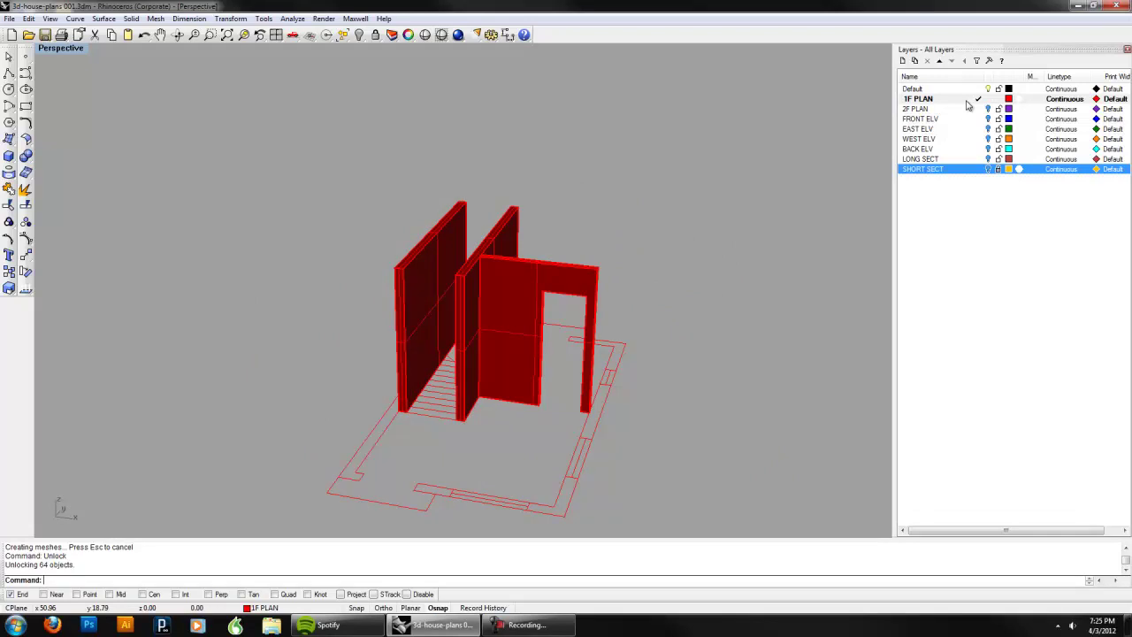
Step: Make LONG SECT the current layer with 1F PLAN hidden, and lock the section's linework
double_click(955, 159)
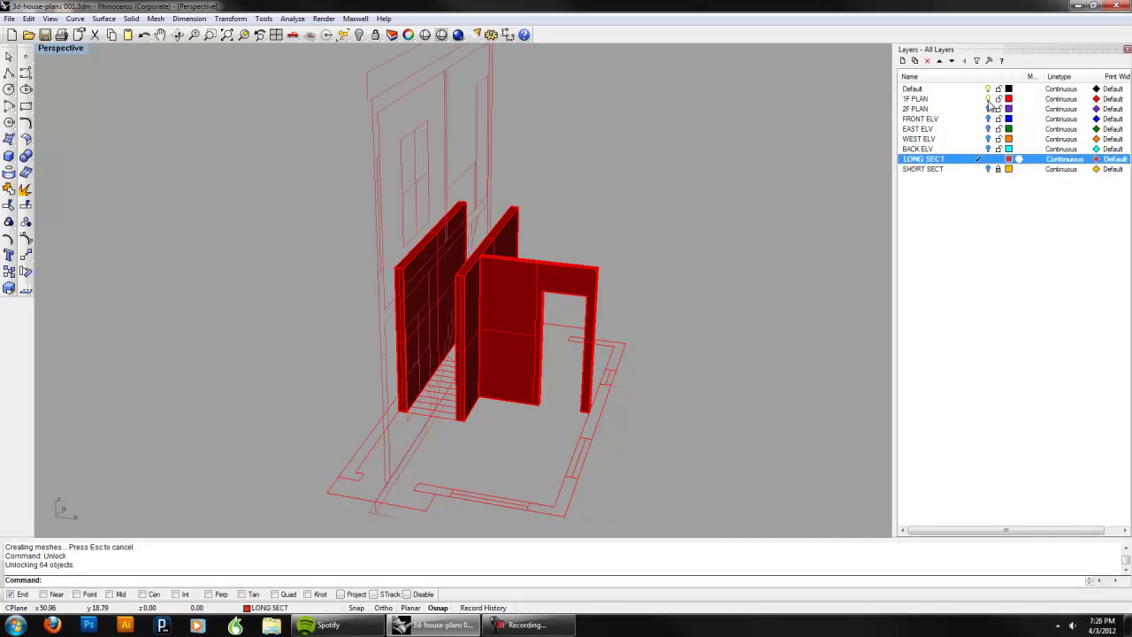
click(989, 100)
right_drag(510, 301, 682, 265)
drag(687, 273, 482, 271)
text(k)
key(Return)
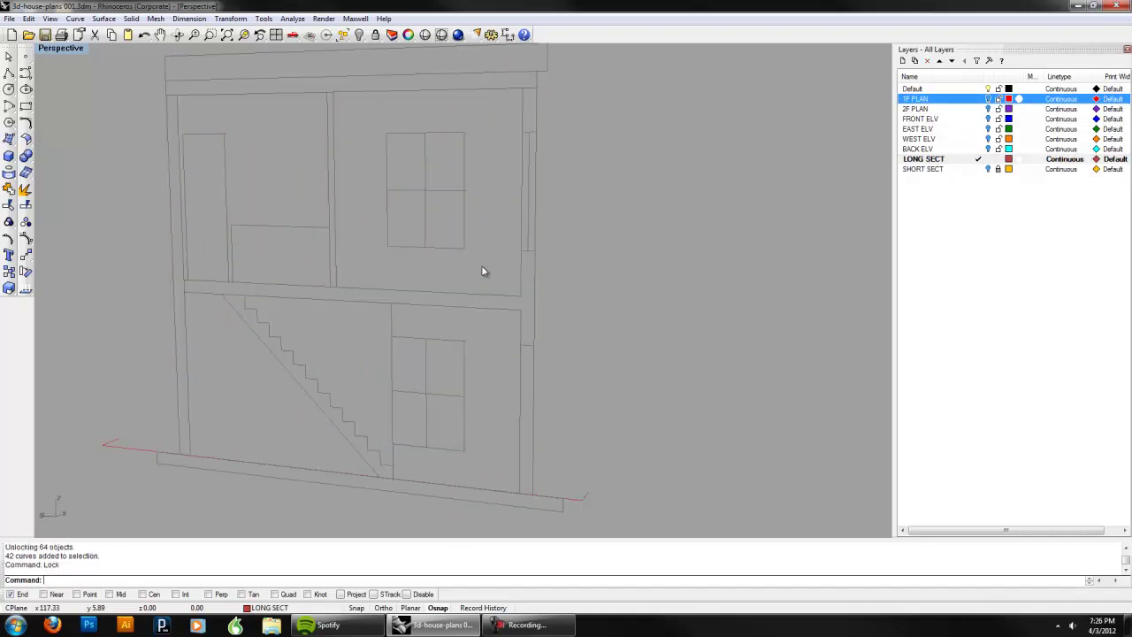
Step: In the Left view, start a polyline at the foot of the stair and trace the lower risers and treads
text(Left)
key(Return)
scroll(358, 296, down, 2)
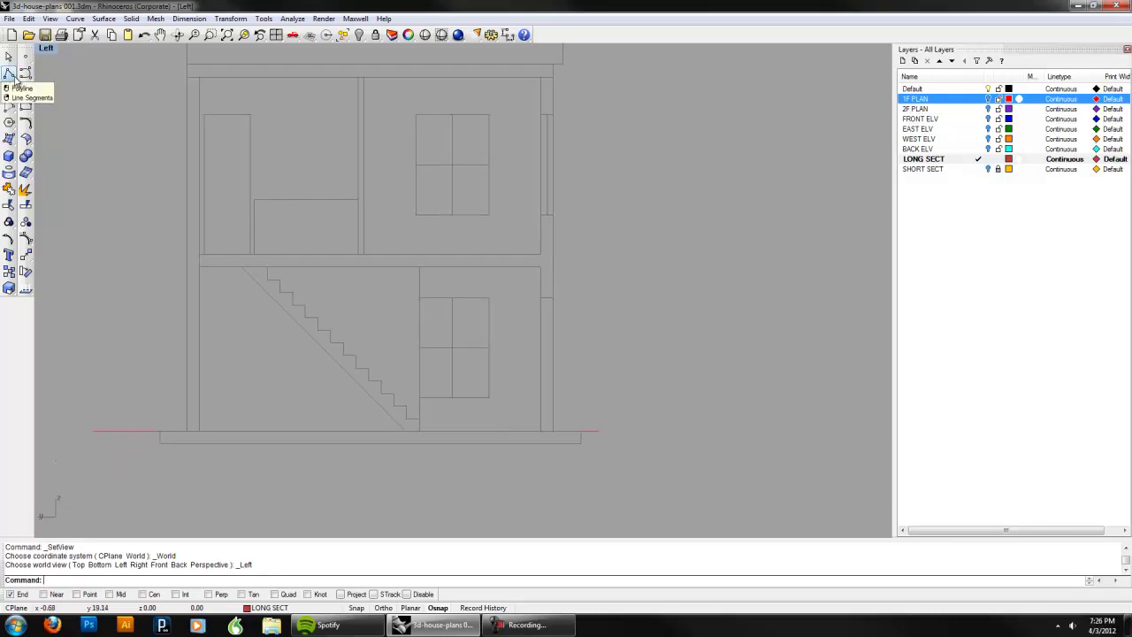
click(9, 72)
scroll(364, 429, up, 6)
click(492, 431)
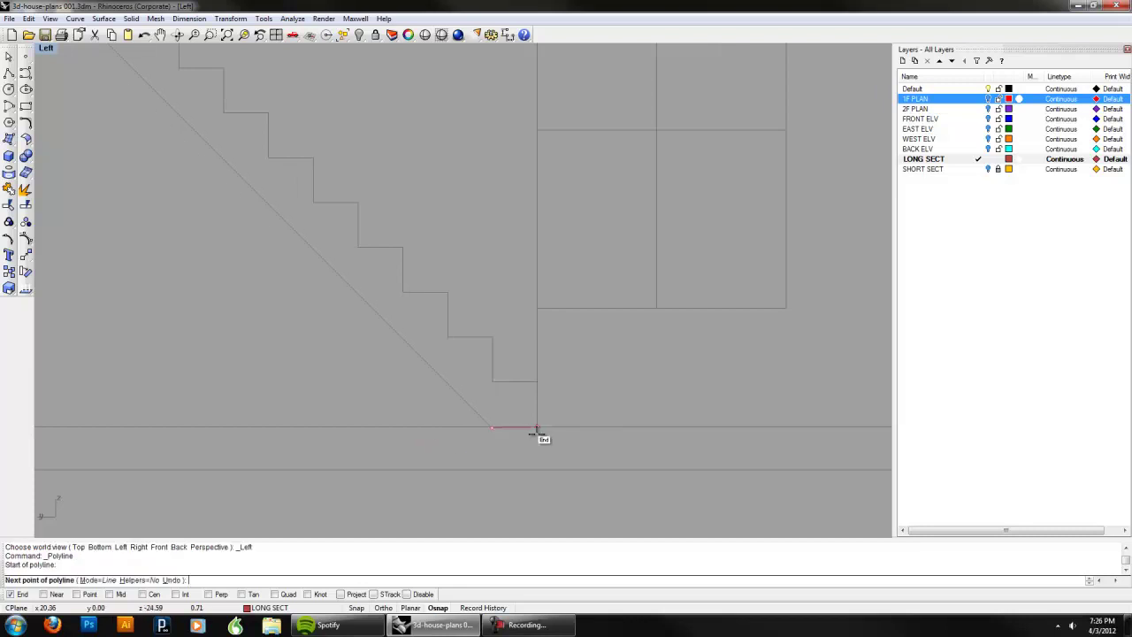
click(536, 384)
click(496, 382)
click(496, 337)
click(448, 336)
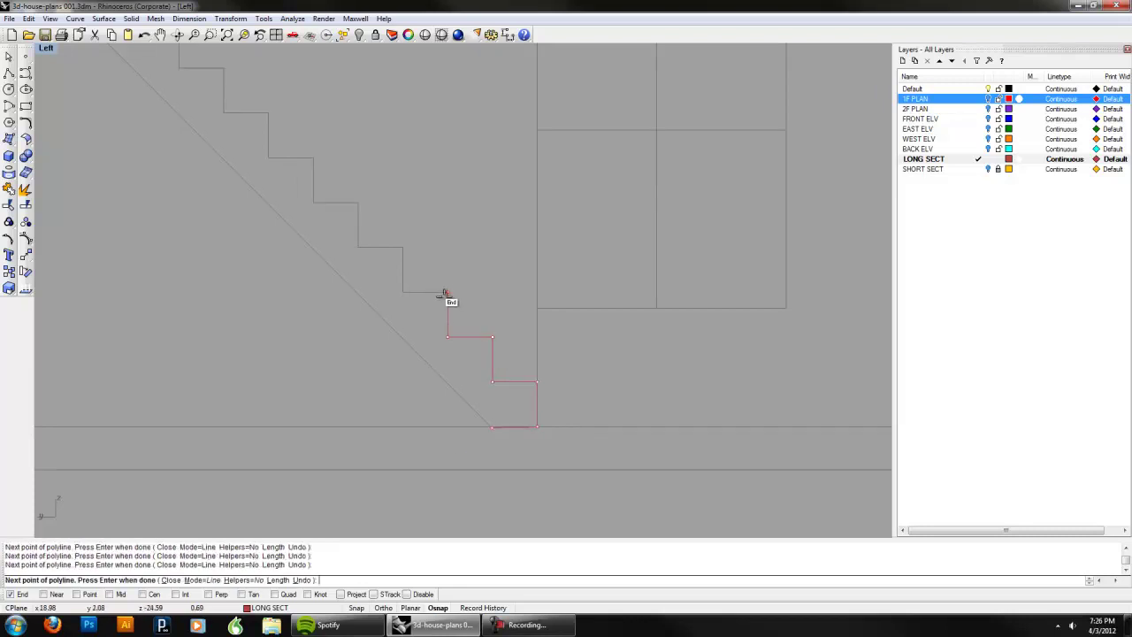
click(399, 292)
click(399, 247)
click(358, 203)
click(314, 203)
Step: Continue the polyline along the upper risers and treads to the top of the stair, replacing the misplaced tread point
right_drag(278, 153, 573, 361)
click(533, 349)
click(490, 265)
click(447, 219)
click(391, 221)
scroll(402, 234, up, 3)
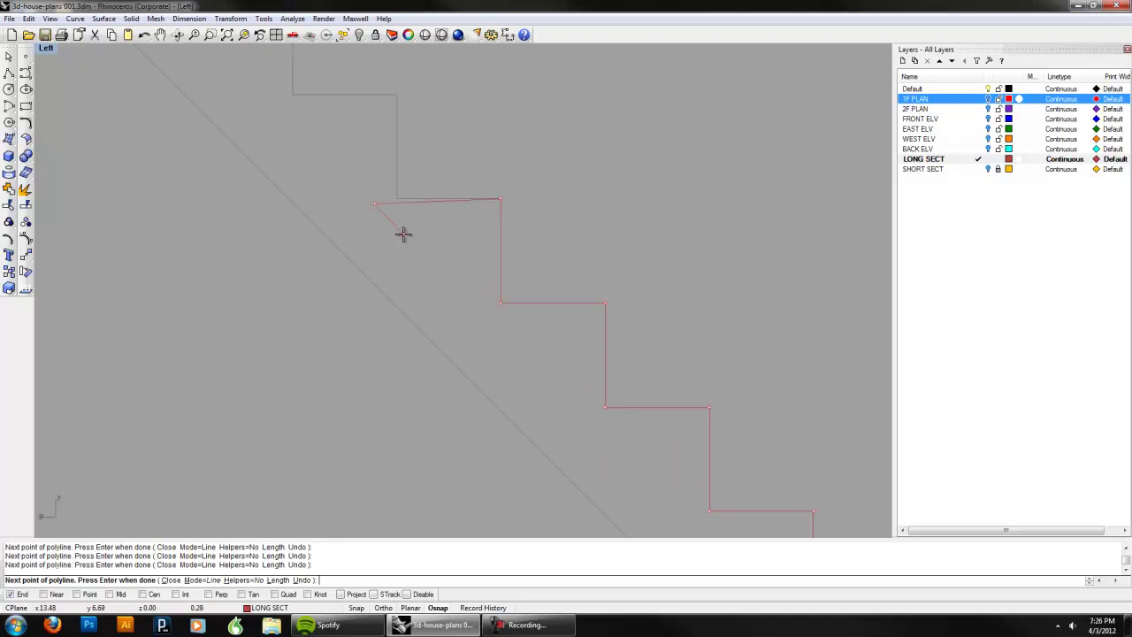
key(ctrl+z)
click(397, 198)
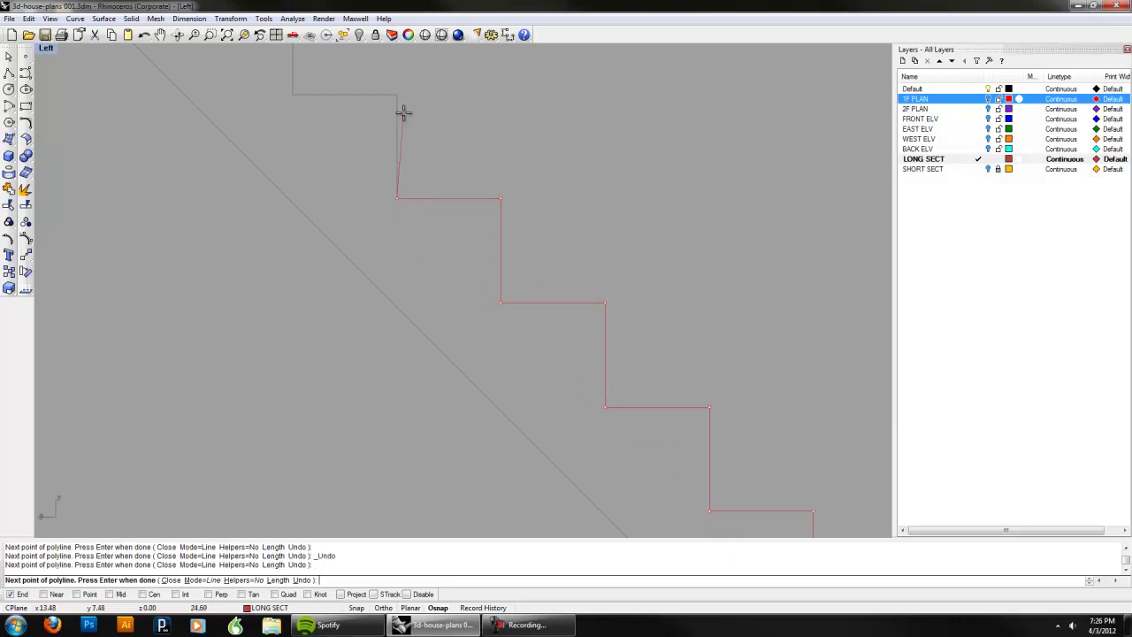
click(398, 95)
right_drag(416, 120, 626, 397)
click(505, 373)
click(505, 267)
click(401, 267)
click(400, 164)
click(178, 159)
Step: Run the polyline down the sloped underside of the stair and close it at its starting point
scroll(303, 384, down, 5)
right_drag(304, 384, 243, 200)
right_drag(459, 494, 304, 313)
right_drag(500, 482, 466, 433)
scroll(472, 437, up, 15)
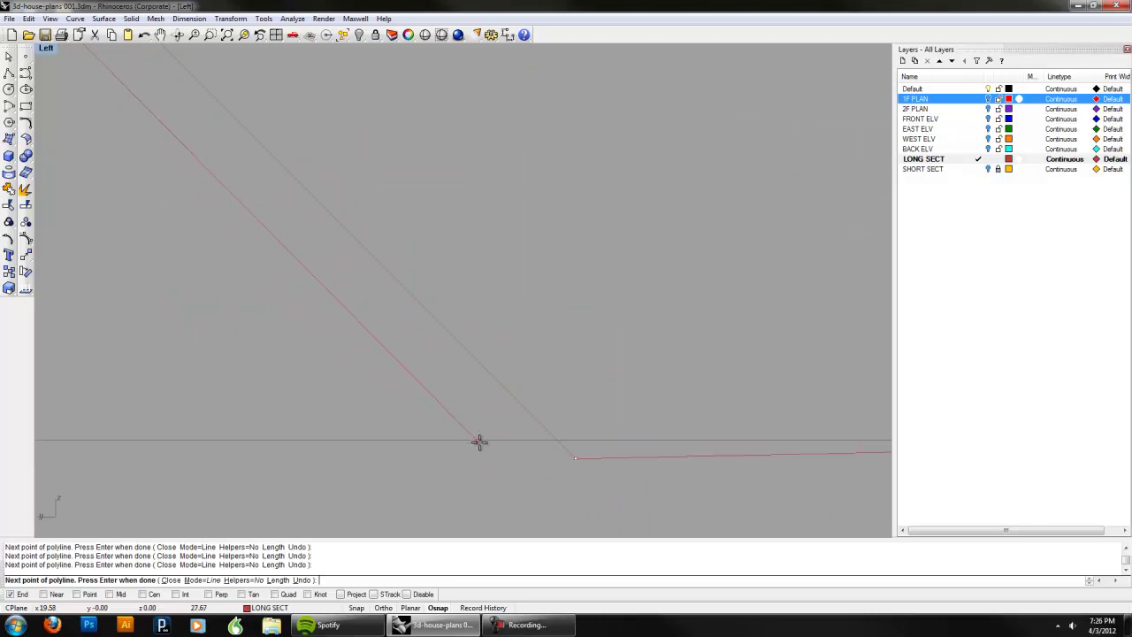
click(556, 454)
key(Return)
Step: Draw a level line along the floor from the bottom riser to the sloped underside, using the intersection snap
right_drag(642, 512, 523, 450)
scroll(522, 450, down, 2)
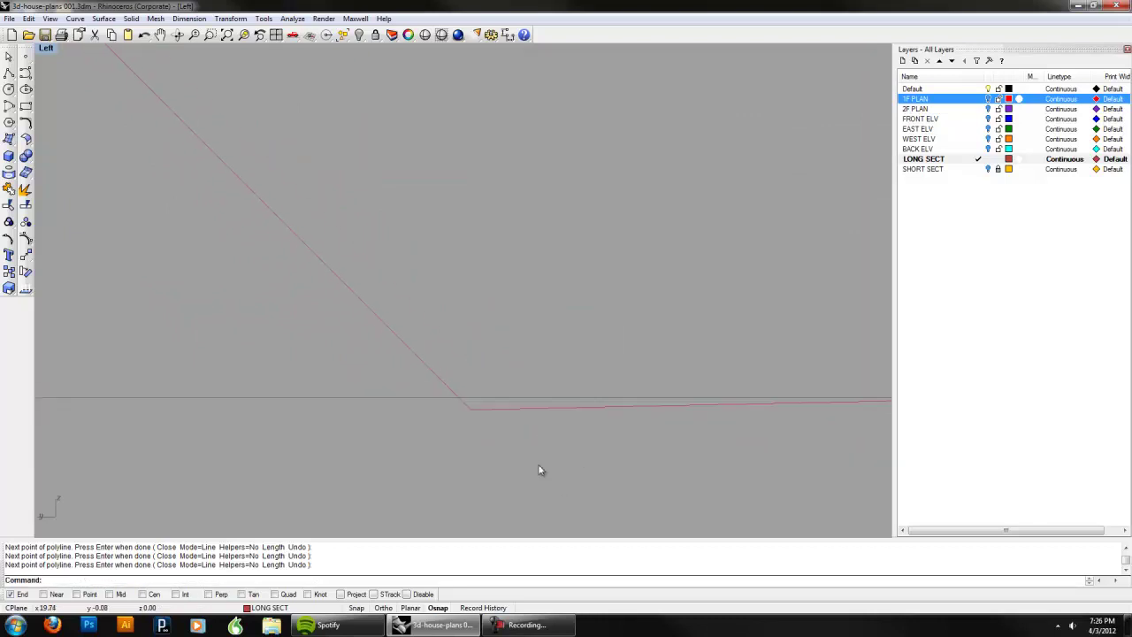
right_drag(690, 488, 561, 463)
scroll(592, 463, down, 6)
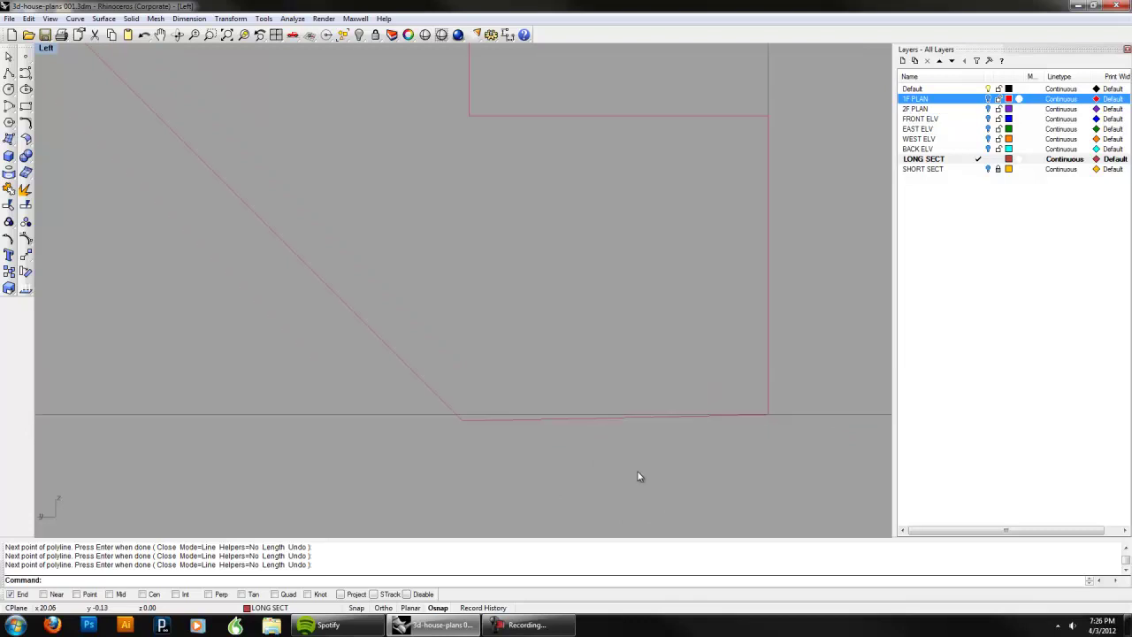
key(Return)
click(773, 413)
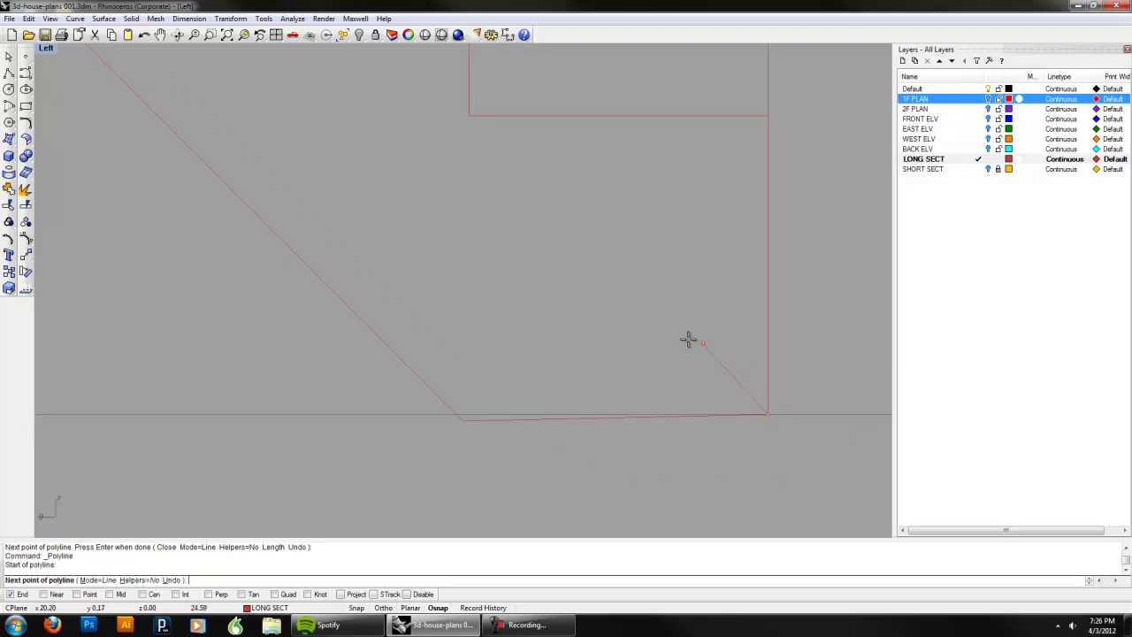
click(453, 413)
scroll(424, 495, up, 1)
click(187, 598)
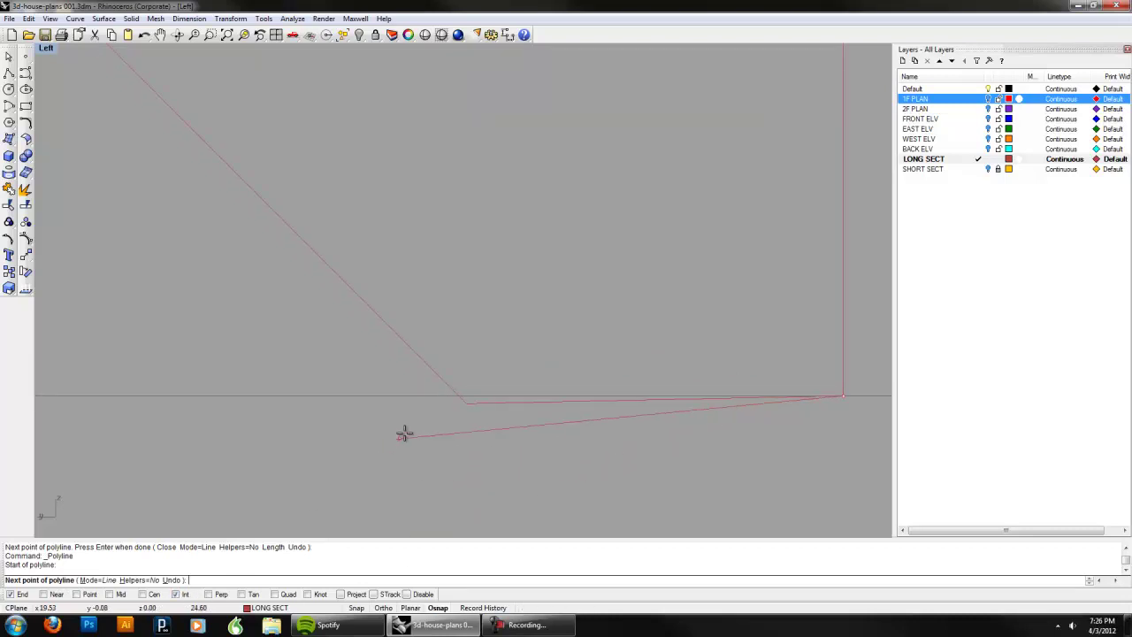
click(454, 398)
key(Return)
scroll(546, 472, down, 2)
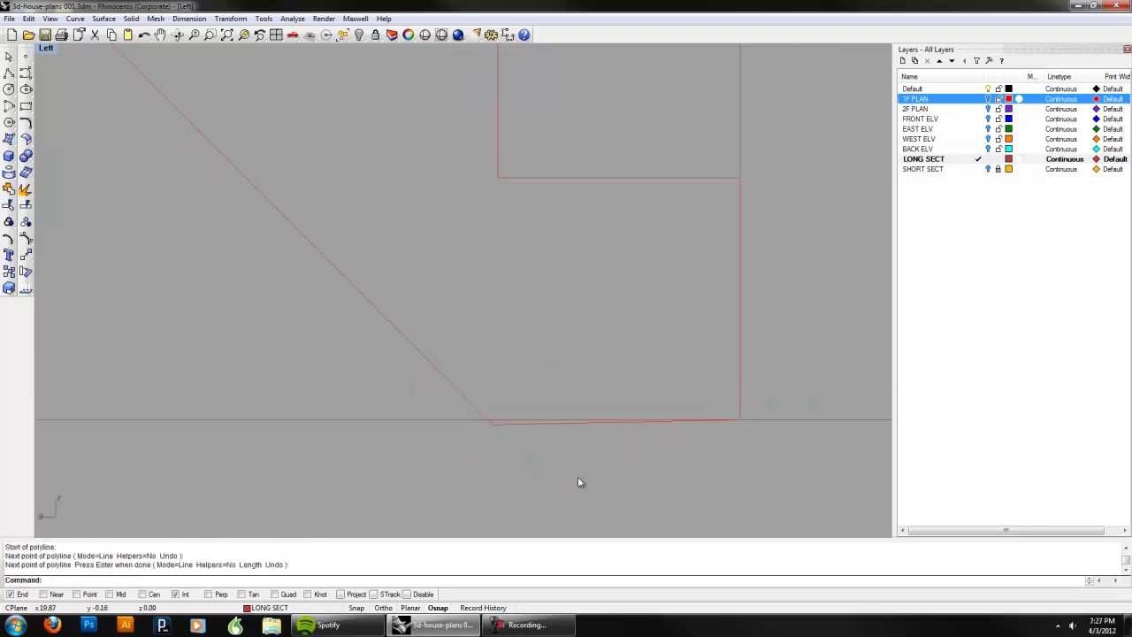
Step: Hide the long ground line that runs along the floor through the stair's foot
key(ctrl+a)
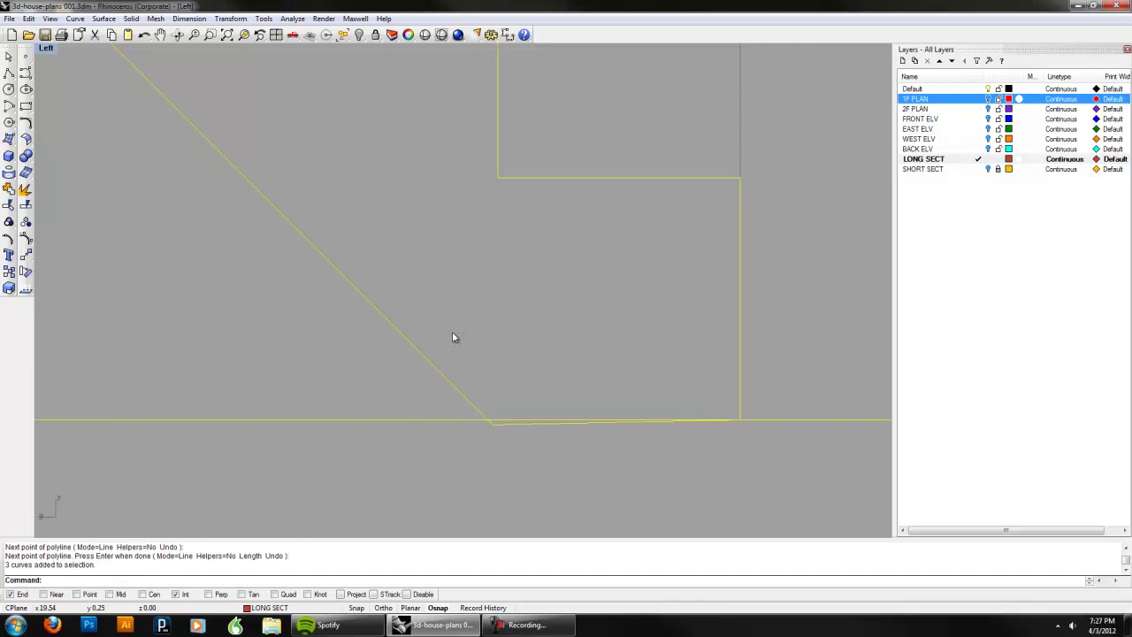
scroll(727, 362, down, 3)
click(756, 367)
scroll(758, 374, down, 4)
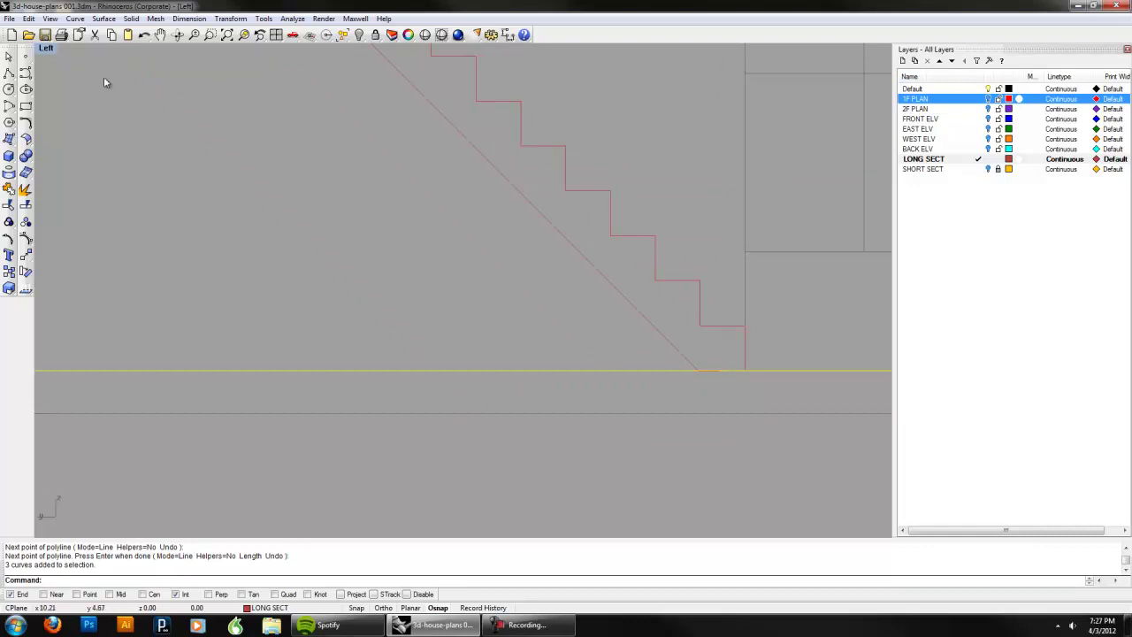
key(ctrl+h)
Step: Trim away the skewed bottom edge of the stair outline below the level floor line
scroll(759, 403, up, 4)
text(trim)
key(Return)
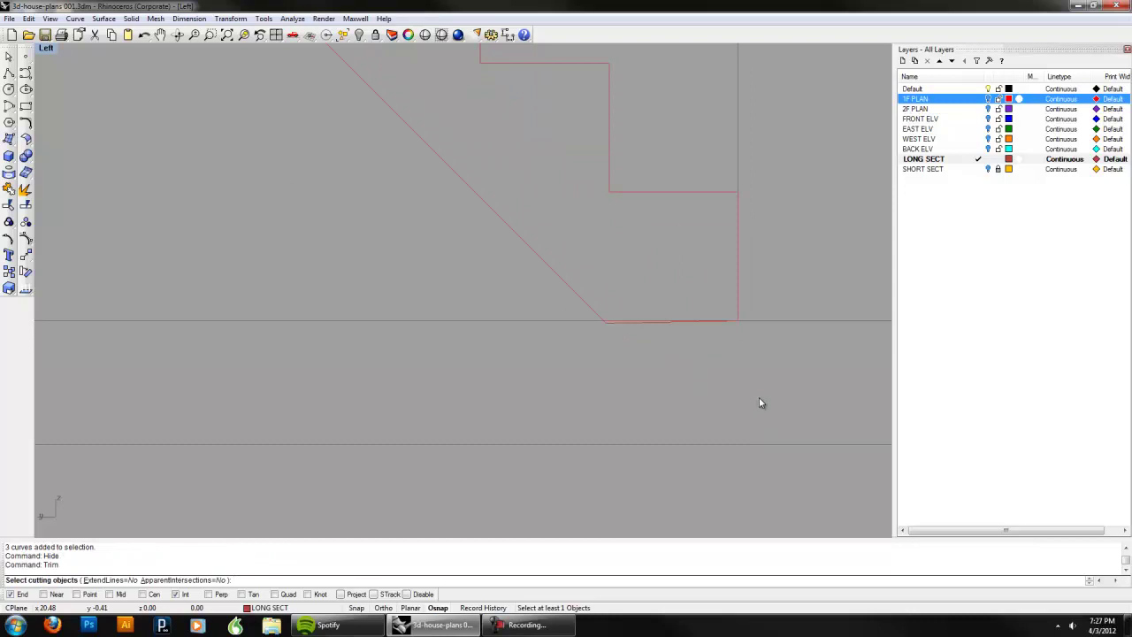
drag(479, 245, 479, 244)
key(Return)
scroll(583, 351, up, 5)
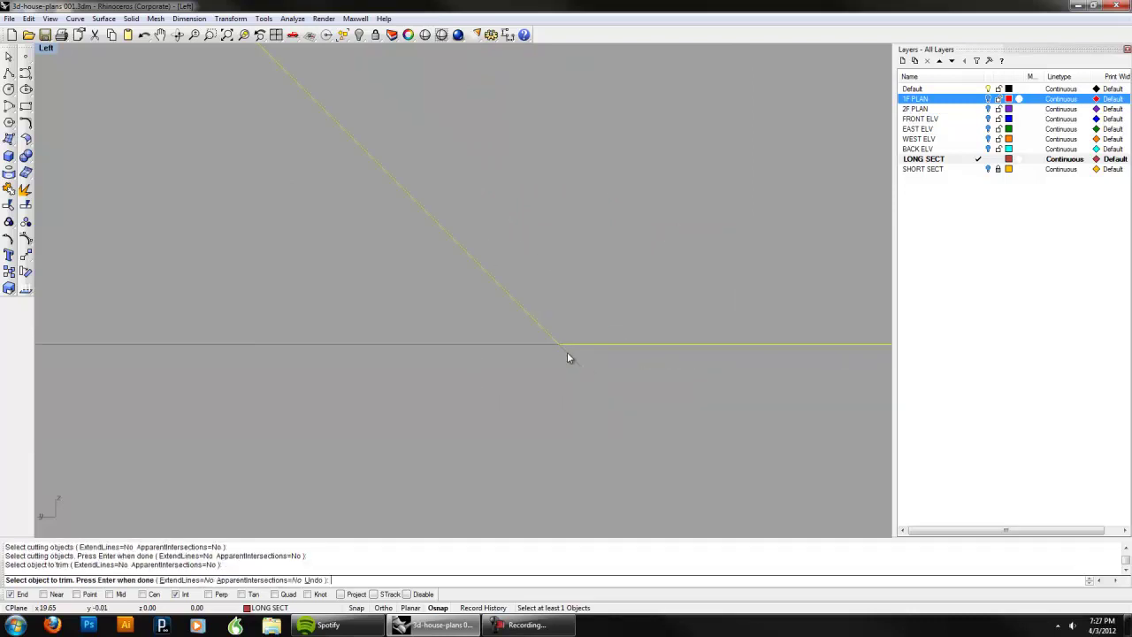
scroll(588, 362, down, 5)
right_drag(781, 394, 633, 373)
key(Return)
Step: Join the floor line and the trimmed stair outline into one closed curve
click(720, 339)
click(396, 302)
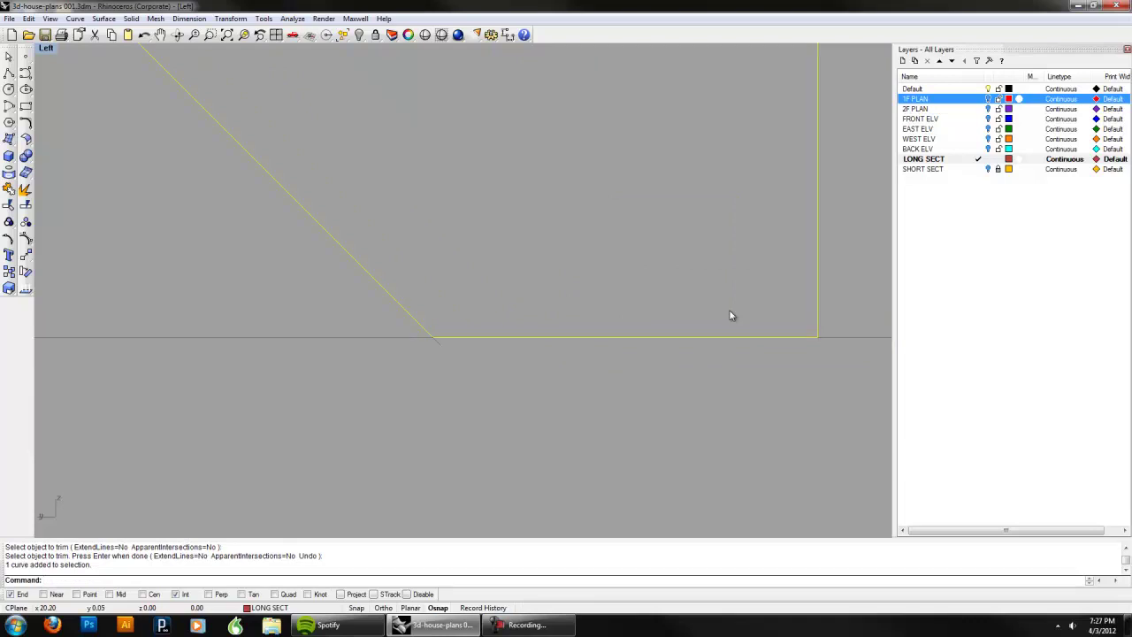
key(Return)
scroll(730, 313, down, 6)
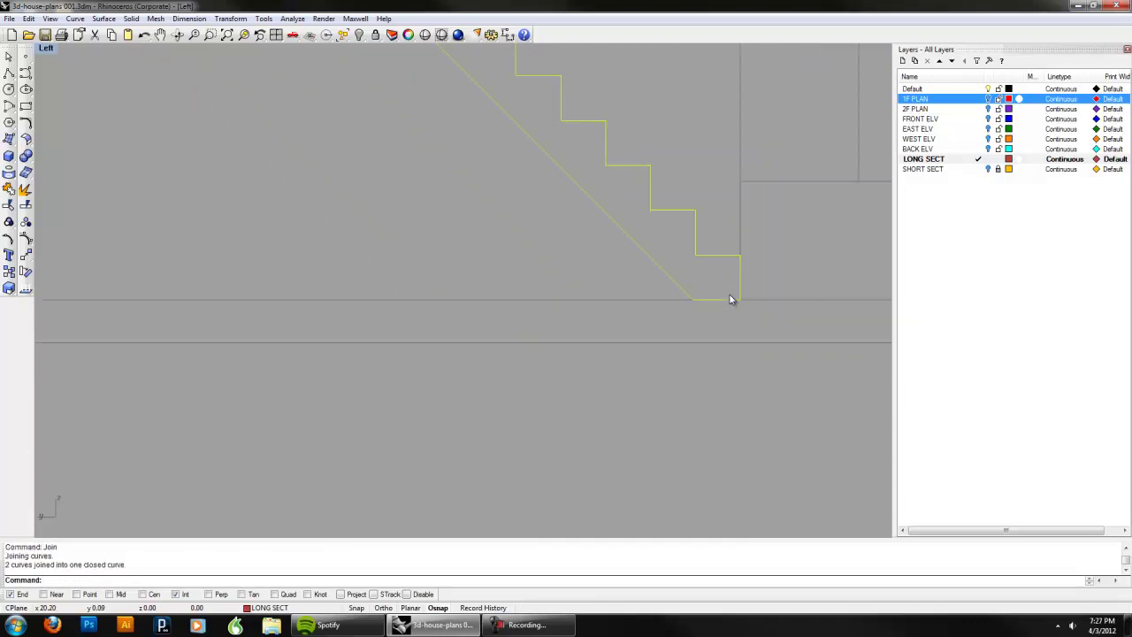
right_drag(595, 206, 454, 212)
scroll(381, 243, up, 1)
scroll(398, 334, up, 3)
scroll(409, 241, down, 3)
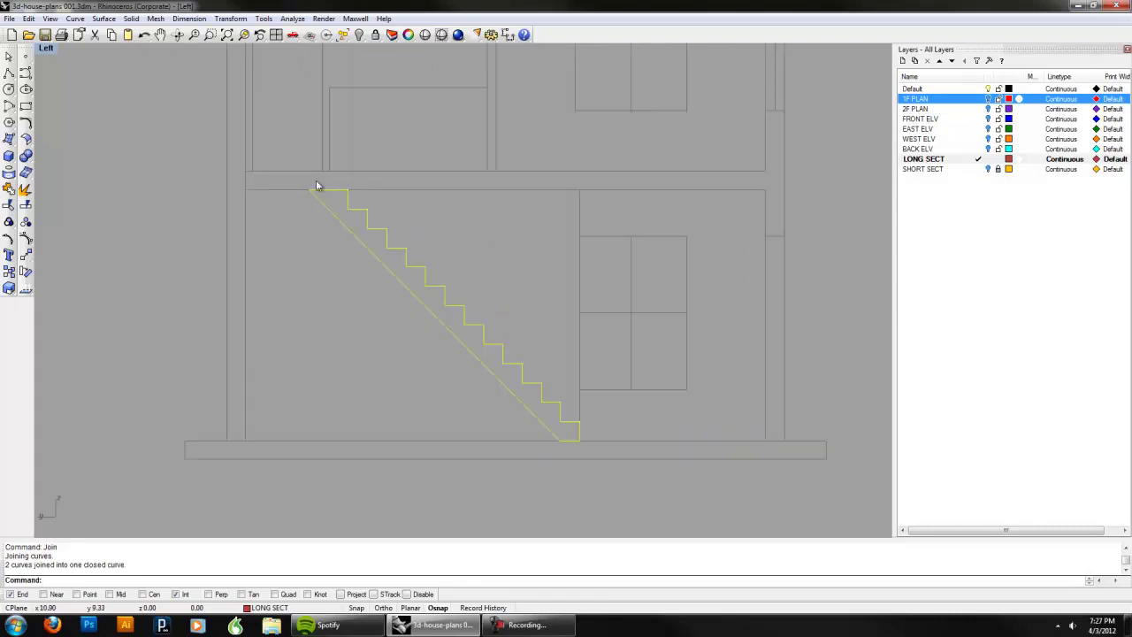
Step: Return to the Perspective view and show the 1F PLAN layer with the walls
click(52, 51)
mouse_move(84, 187)
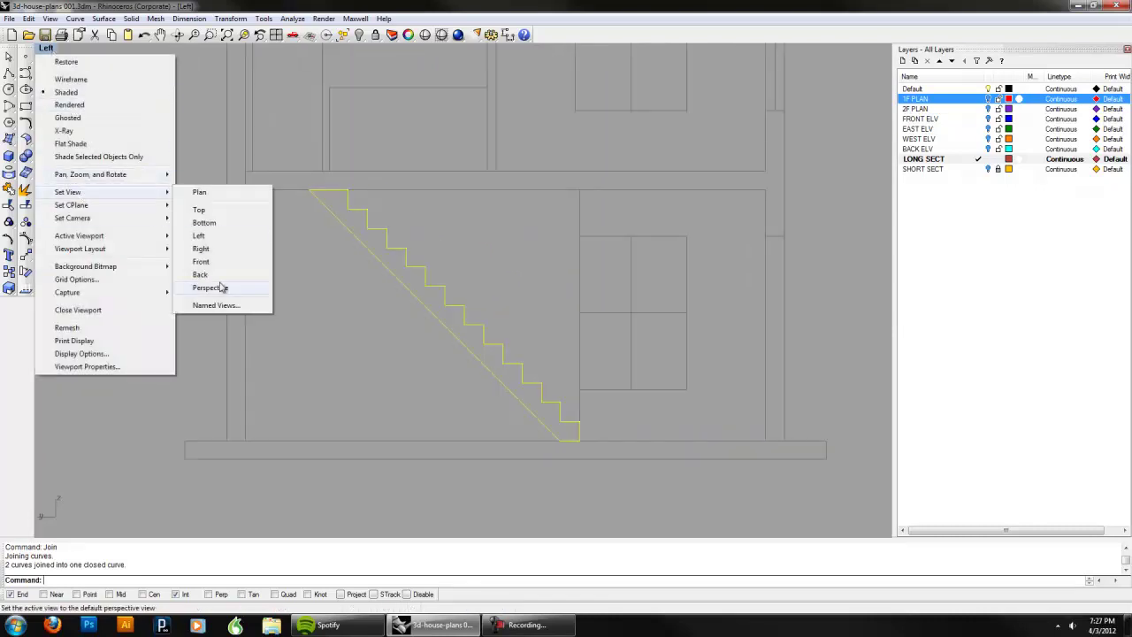
click(232, 292)
right_drag(537, 336, 470, 313)
click(988, 99)
scroll(394, 427, up, 3)
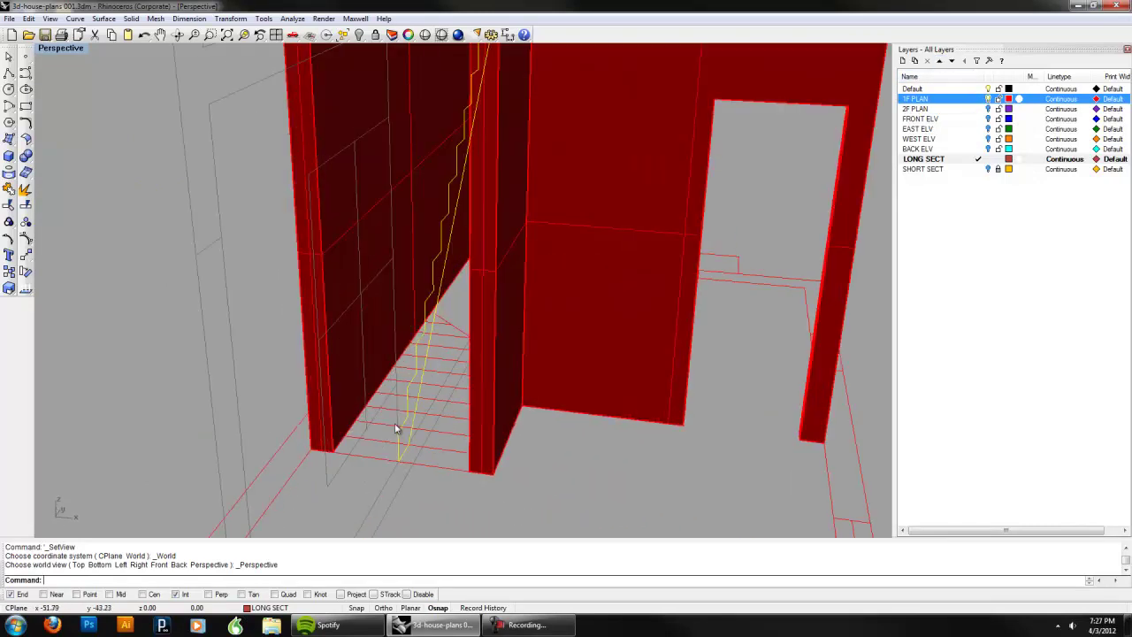
Step: Move the stair profile from its bottom front corner to the inner base corner of the stair wall farther from the doorway
key(Return)
scroll(397, 433, up, 2)
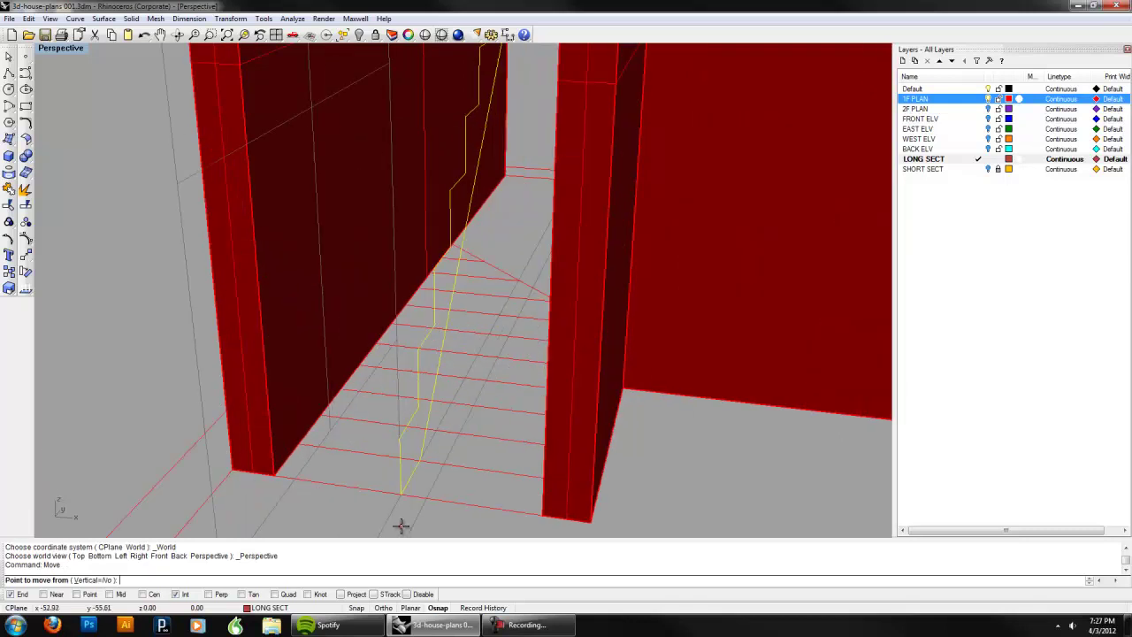
click(399, 493)
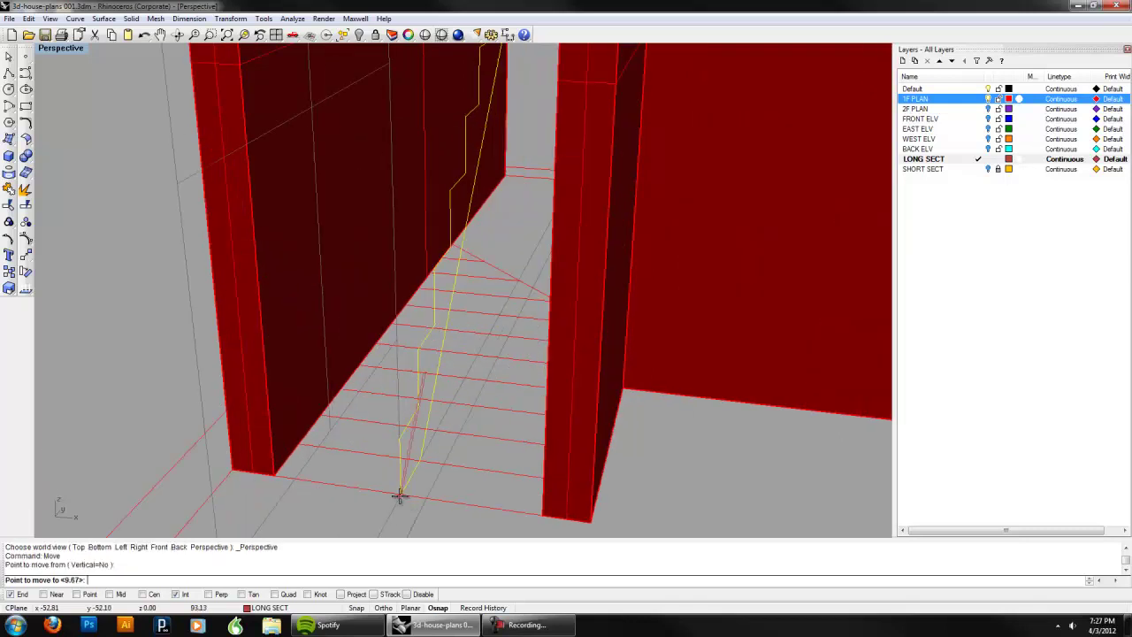
click(280, 478)
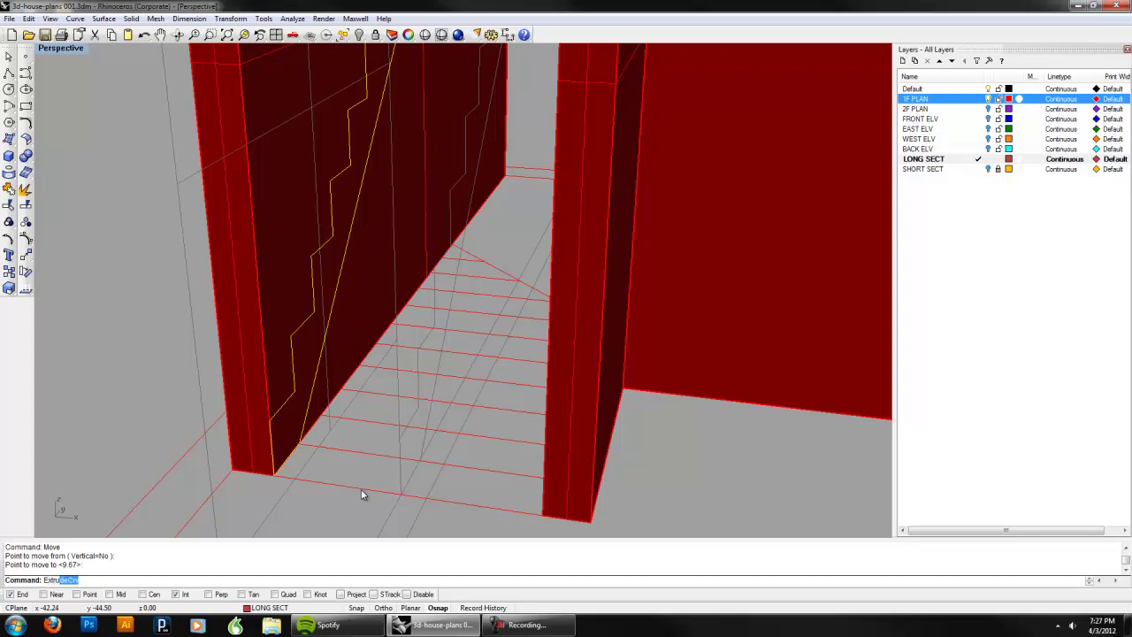
Step: Extrude the stair profile across to the inner face of the opposite stair wall
key(Return)
scroll(363, 491, down, 4)
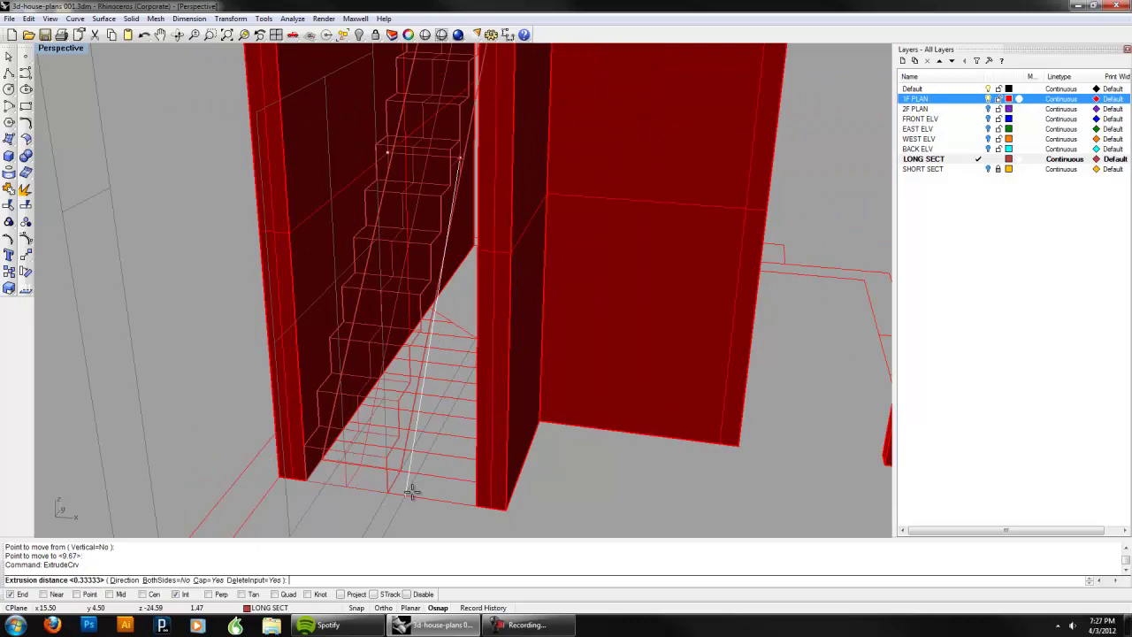
click(475, 512)
scroll(561, 503, down, 3)
mouse_move(560, 503)
right_down()
mouse_move(576, 477)
mouse_move(632, 461)
mouse_move(524, 461)
mouse_move(573, 499)
right_up()
scroll(524, 462, down, 6)
Step: Show the 2F PLAN layer above the first-floor walls and stairs
right_drag(796, 380, 807, 333)
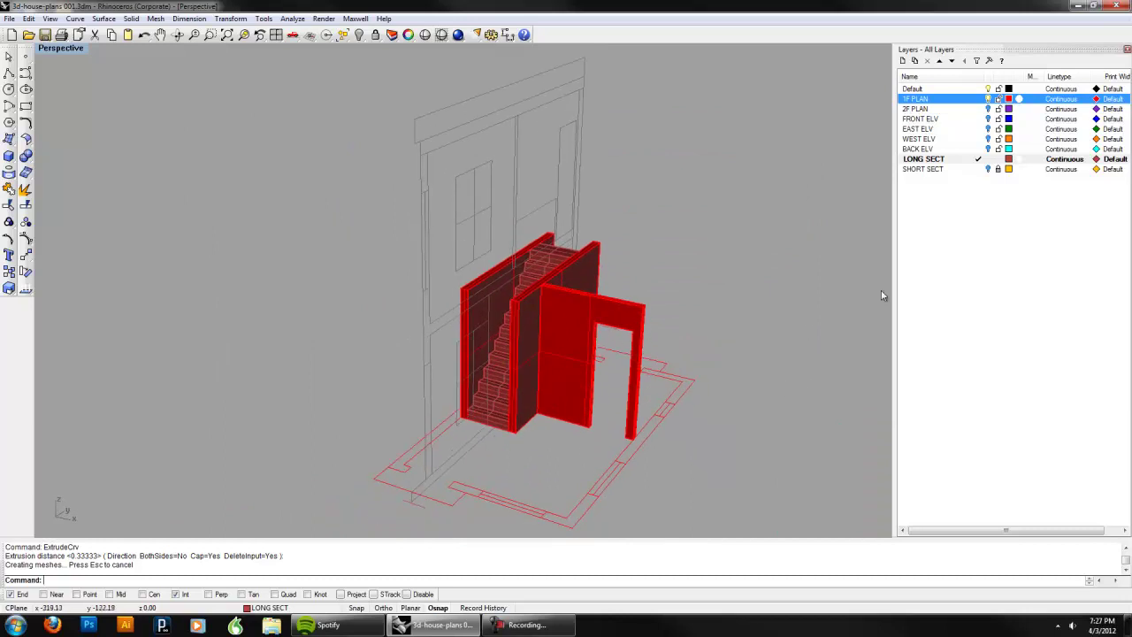
click(989, 108)
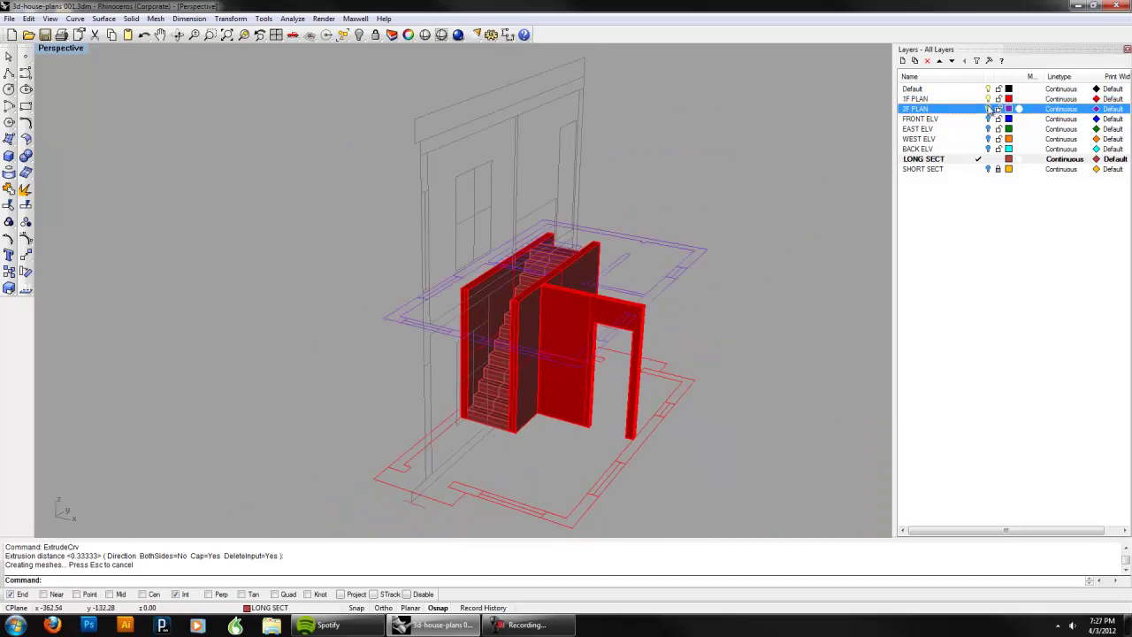
Step: Hide the 2F PLAN layer and the first-floor walls and stairs, leaving the first-floor plan and long section
click(989, 108)
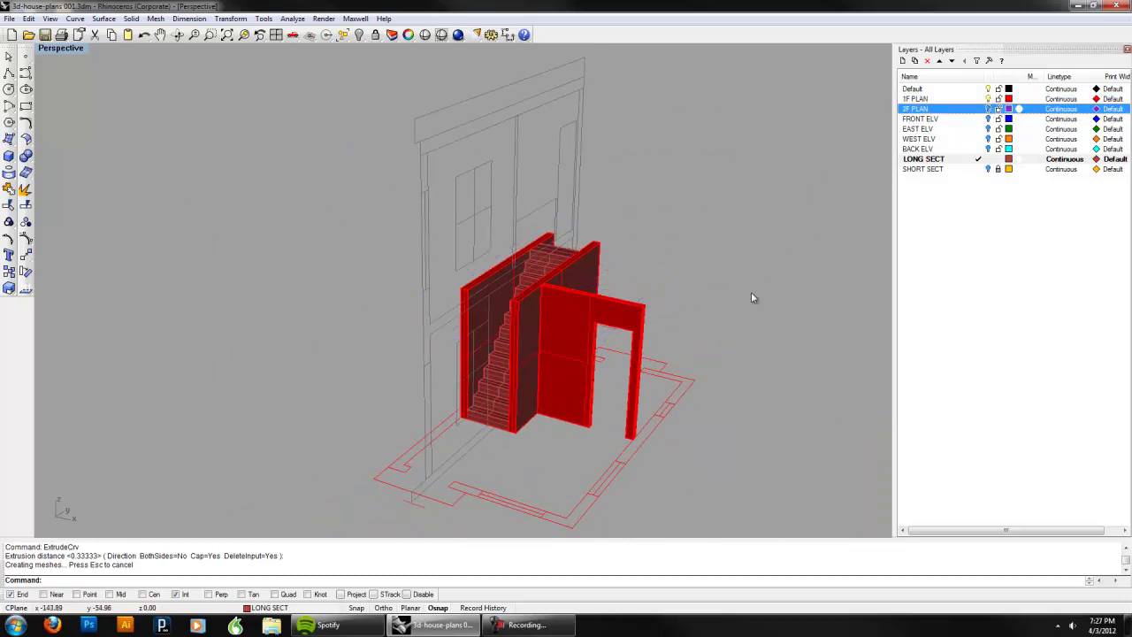
right_drag(725, 300, 645, 304)
drag(645, 303, 427, 266)
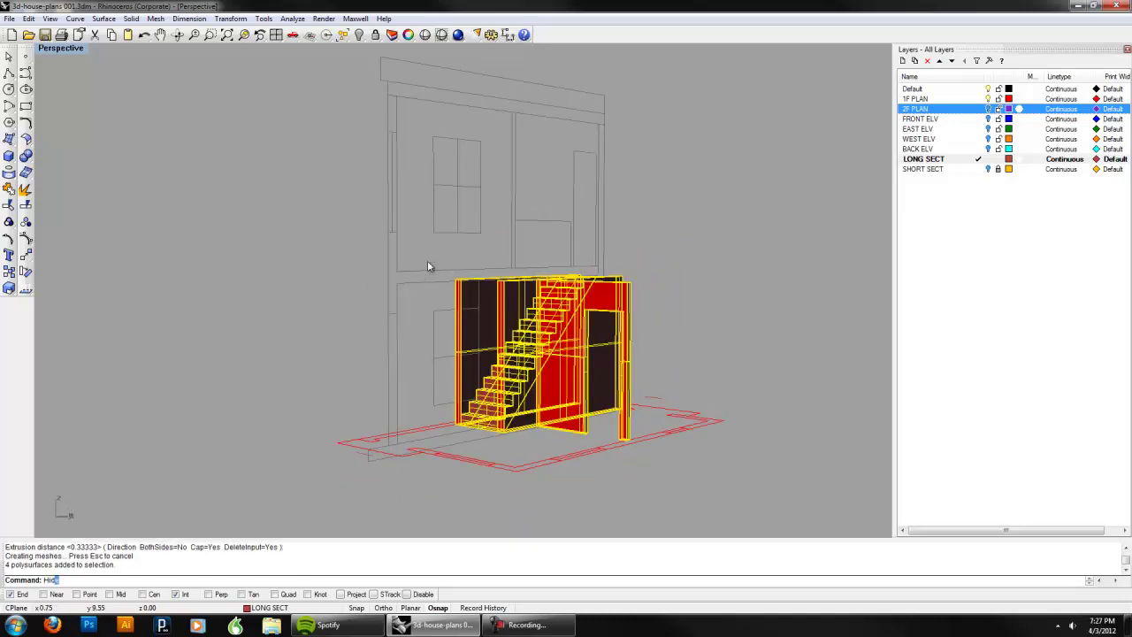
key(Return)
right_drag(427, 267, 497, 326)
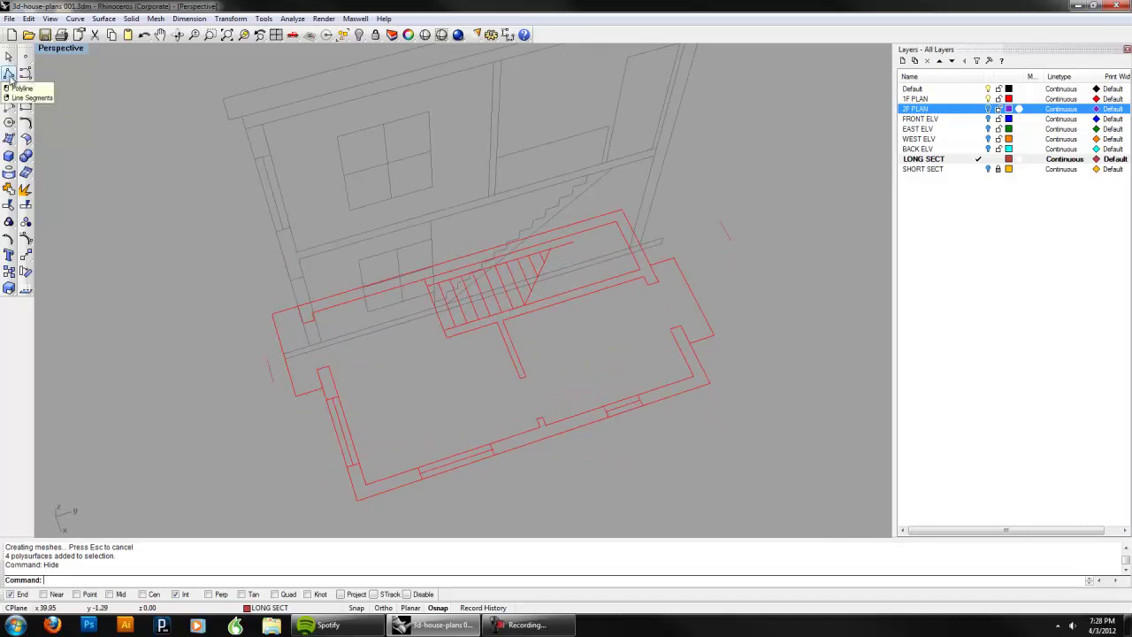
Step: Make 1F PLAN the current layer and try tracing the rectangular outer wall outline without the projecting front and back steps
double_click(919, 100)
click(9, 72)
click(294, 312)
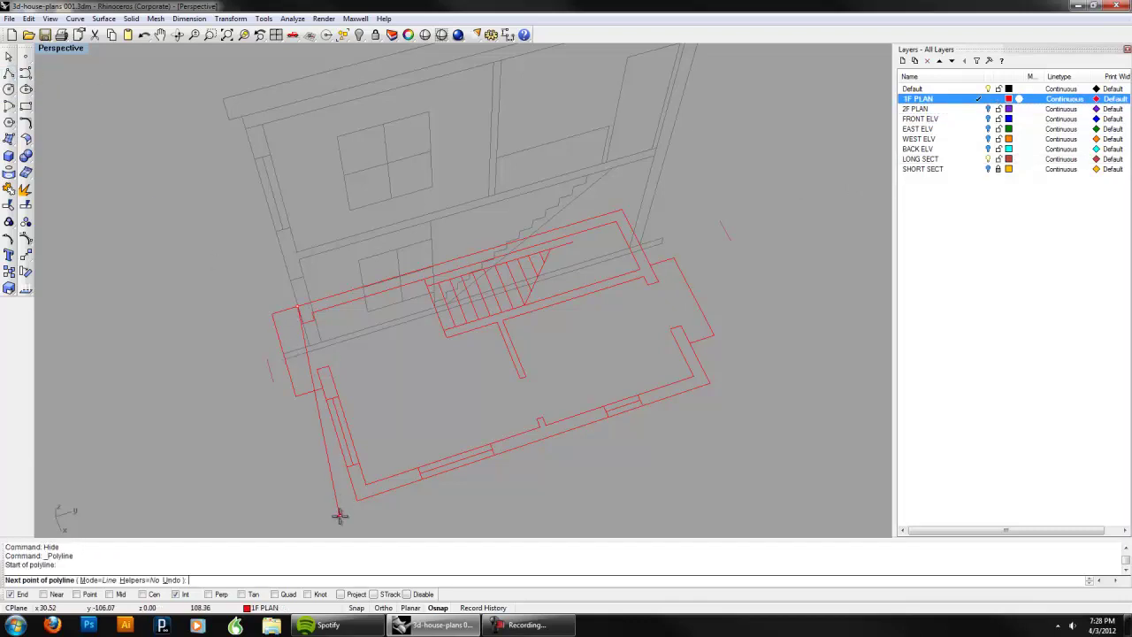
click(355, 509)
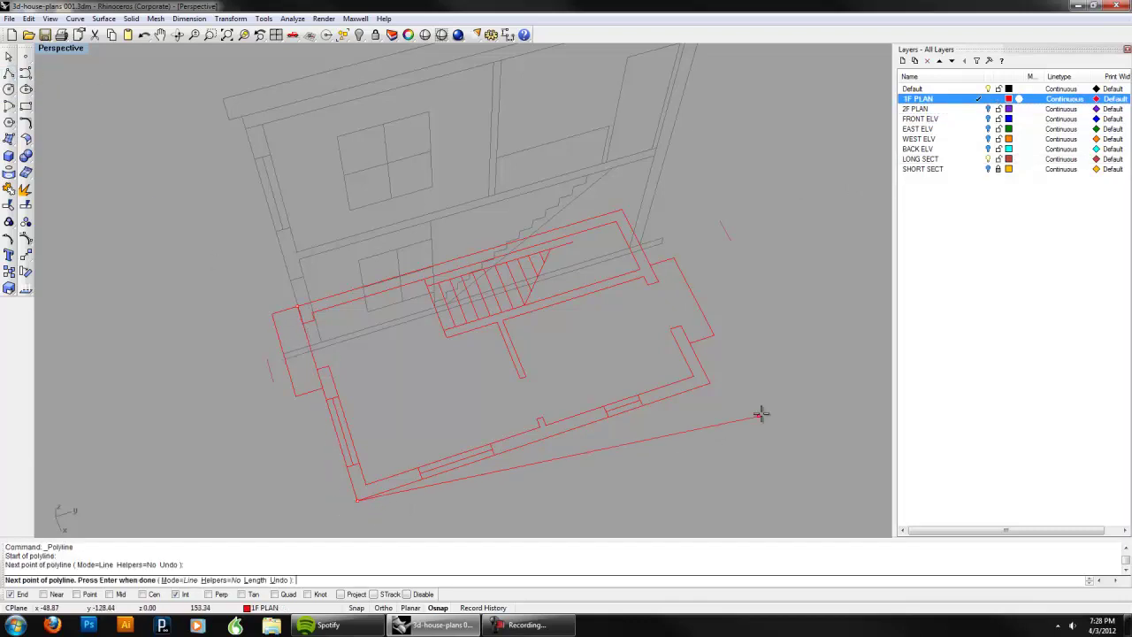
click(710, 383)
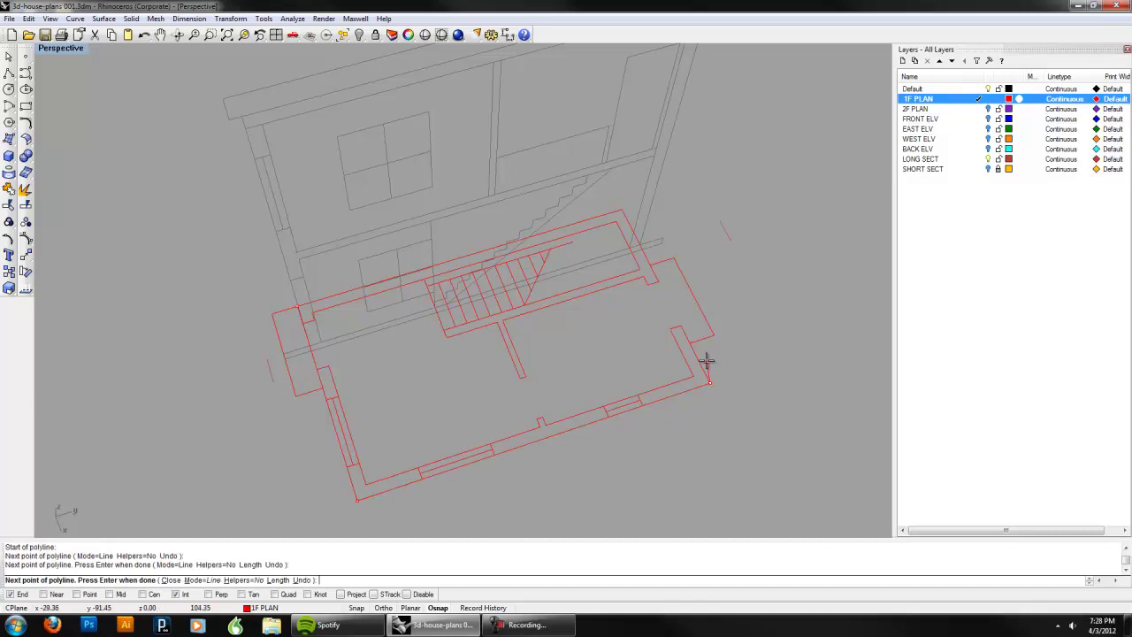
click(624, 211)
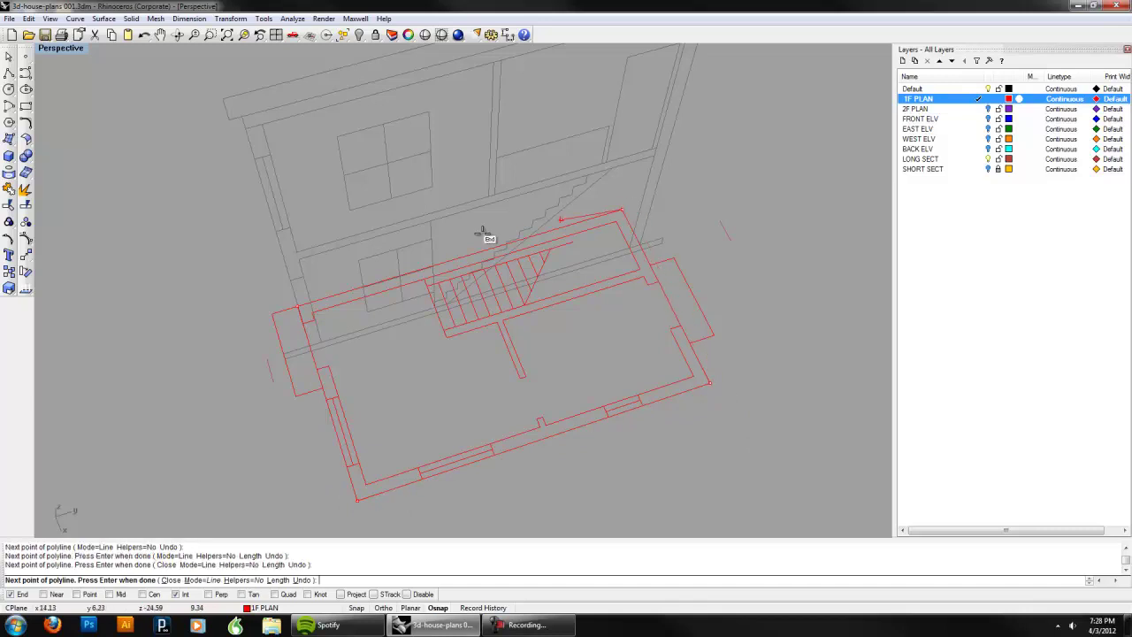
click(297, 306)
key(Return)
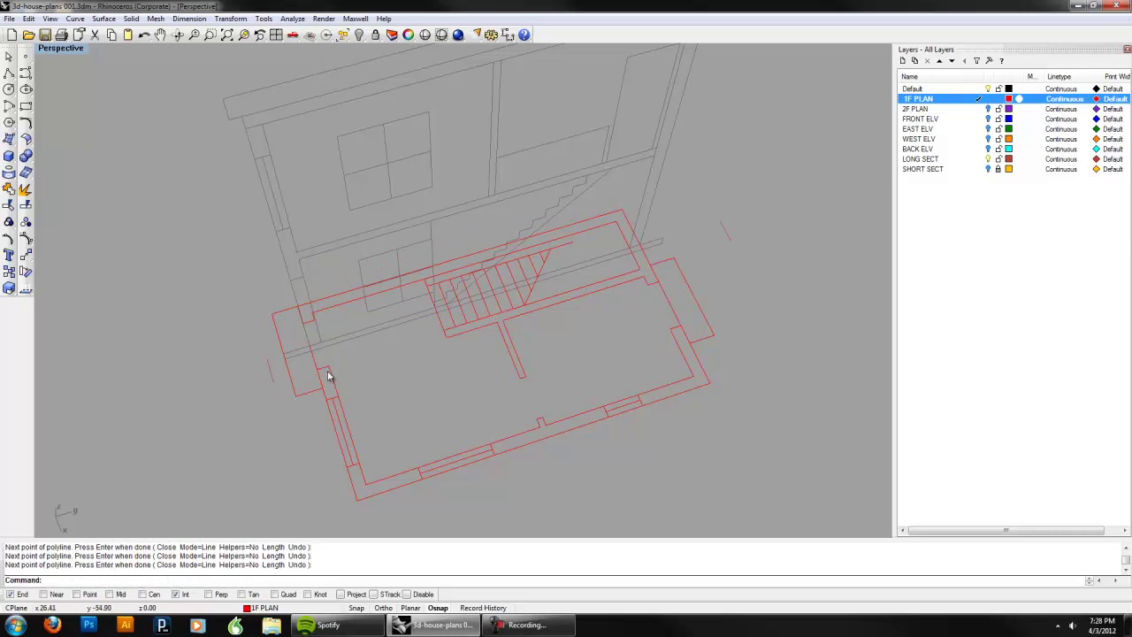
key(ctrl+z)
Step: Trace a closed polyline around the full outer edge of the first-floor plan, including the projecting front and back steps
key(Return)
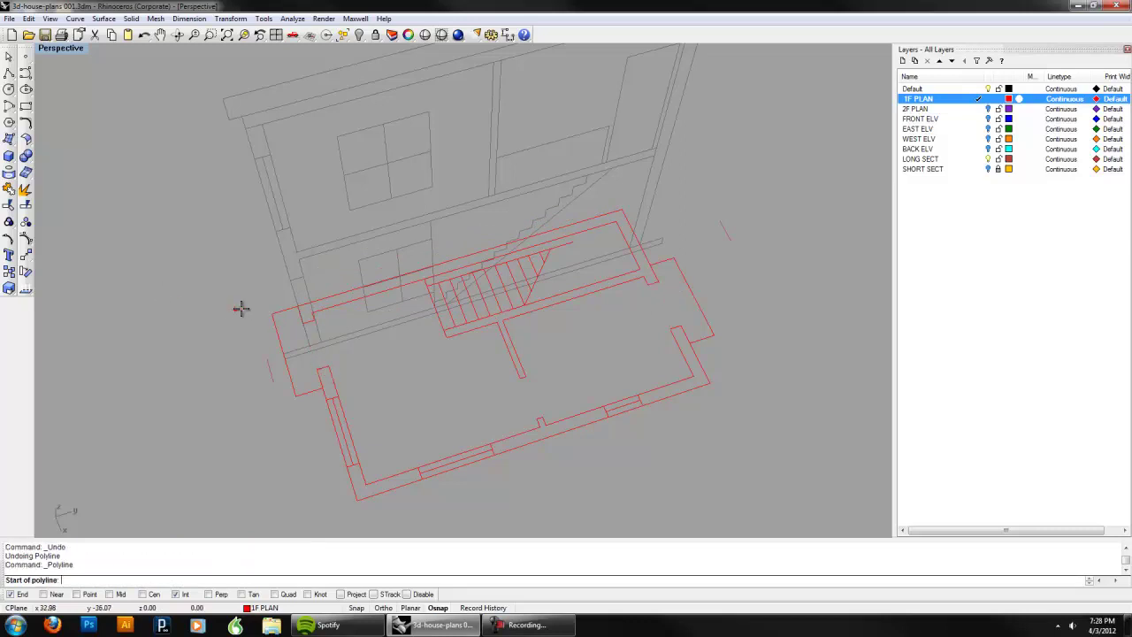
click(272, 315)
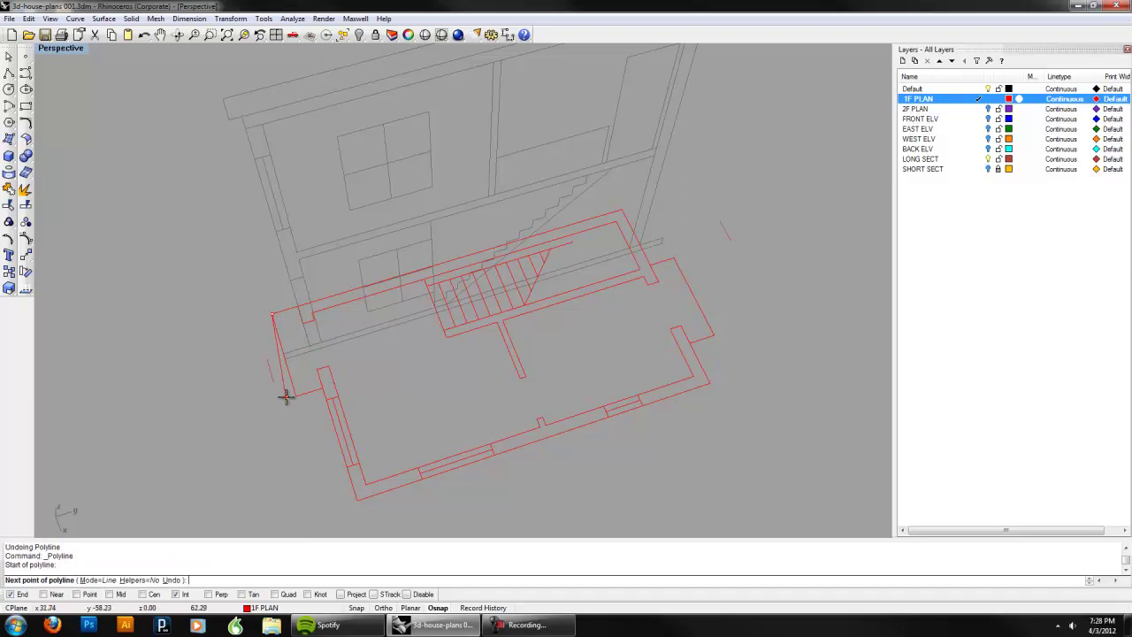
click(295, 395)
click(322, 388)
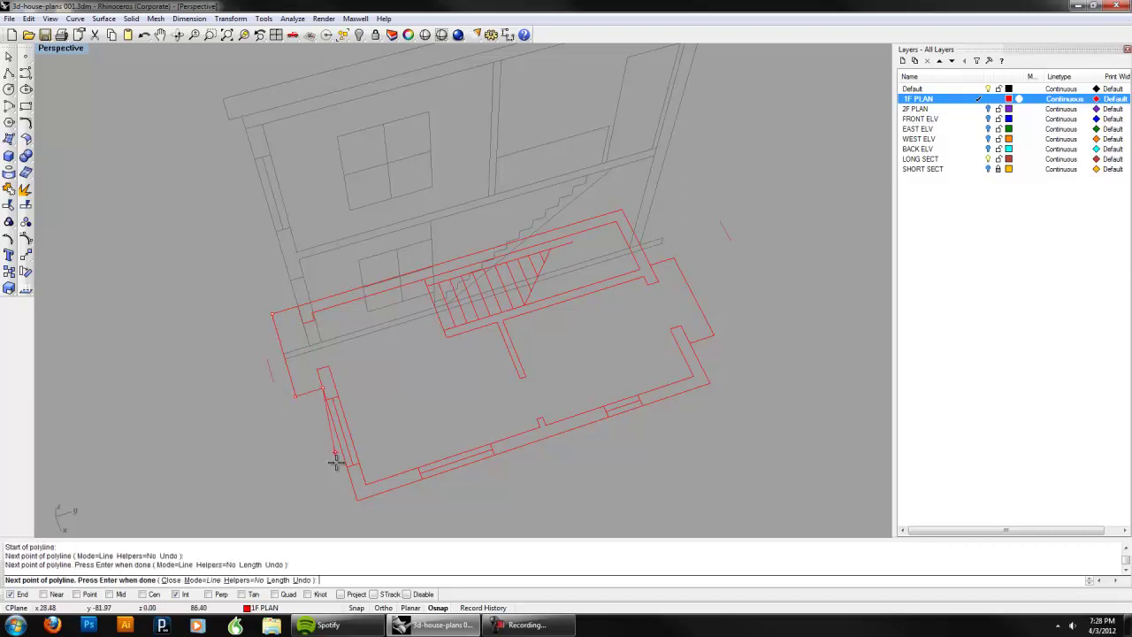
click(356, 500)
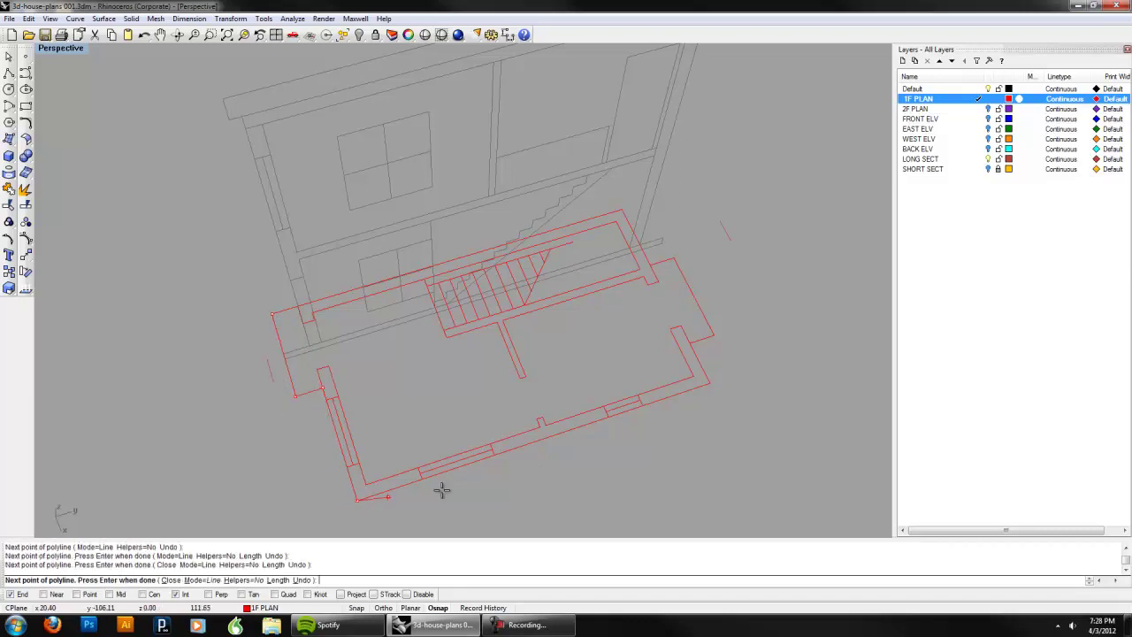
click(711, 384)
click(690, 343)
click(714, 335)
click(673, 258)
click(650, 264)
click(621, 209)
click(274, 315)
click(272, 321)
click(297, 352)
right_drag(237, 353, 312, 285)
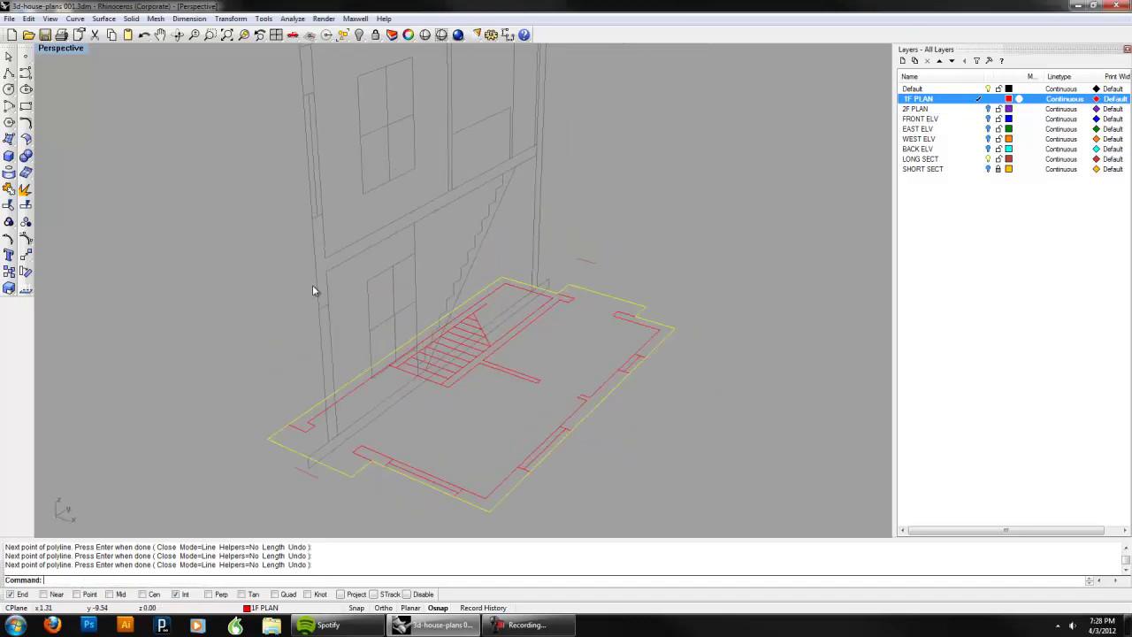
Step: Show the FRONT ELV layer and extrude the full plan outline downward to the bottom of the front step
click(987, 119)
right_drag(661, 395, 643, 353)
text(ExtrudeCrv)
key(Return)
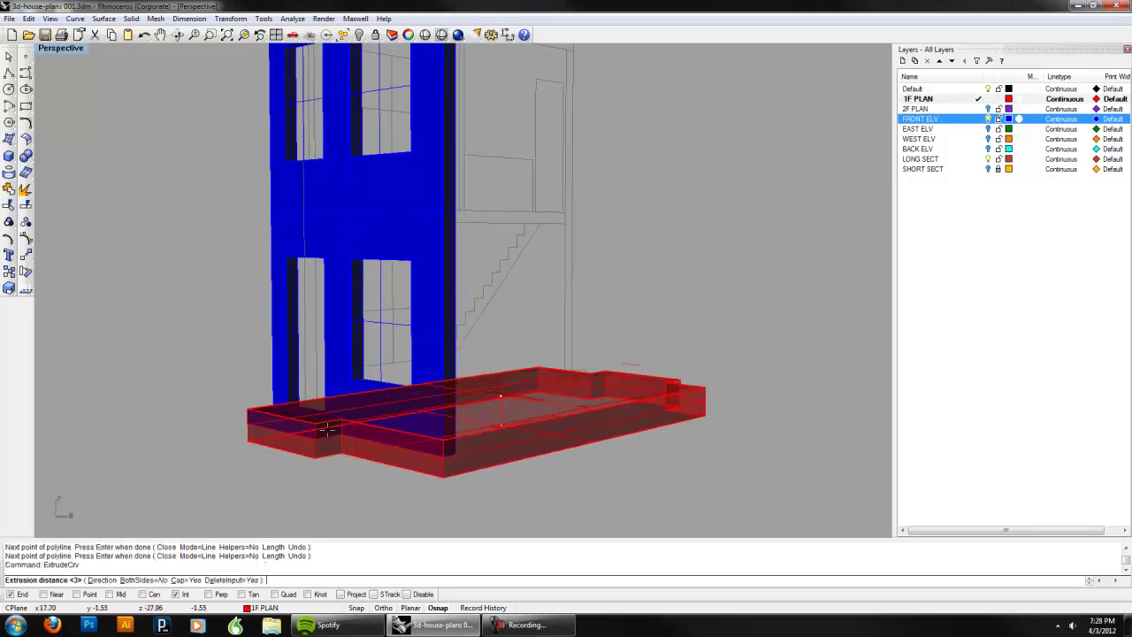
click(324, 434)
mouse_move(637, 475)
right_down()
mouse_move(596, 498)
mouse_move(631, 495)
right_up()
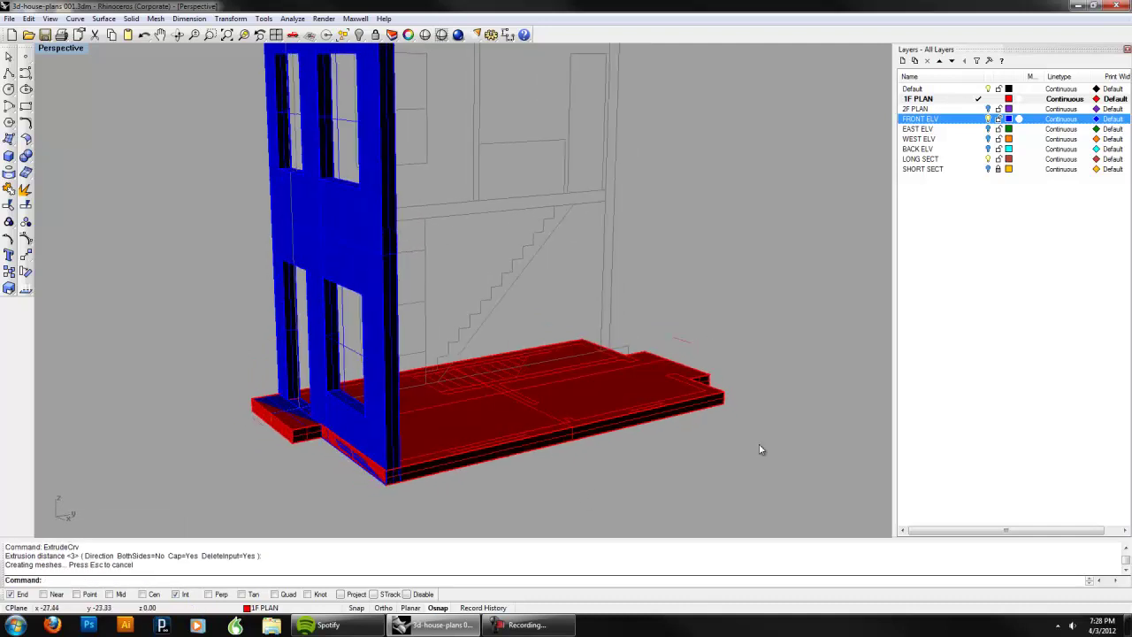
Step: Make FRONT ELV the current layer, hide 1F PLAN and delete the front step solid
click(988, 118)
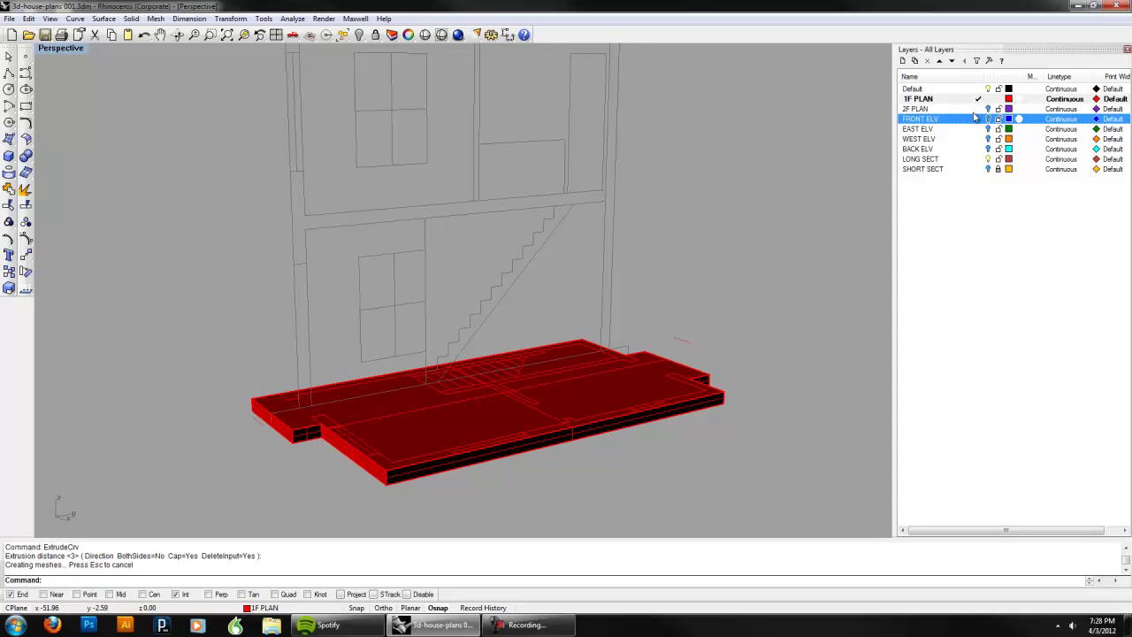
click(977, 118)
click(989, 98)
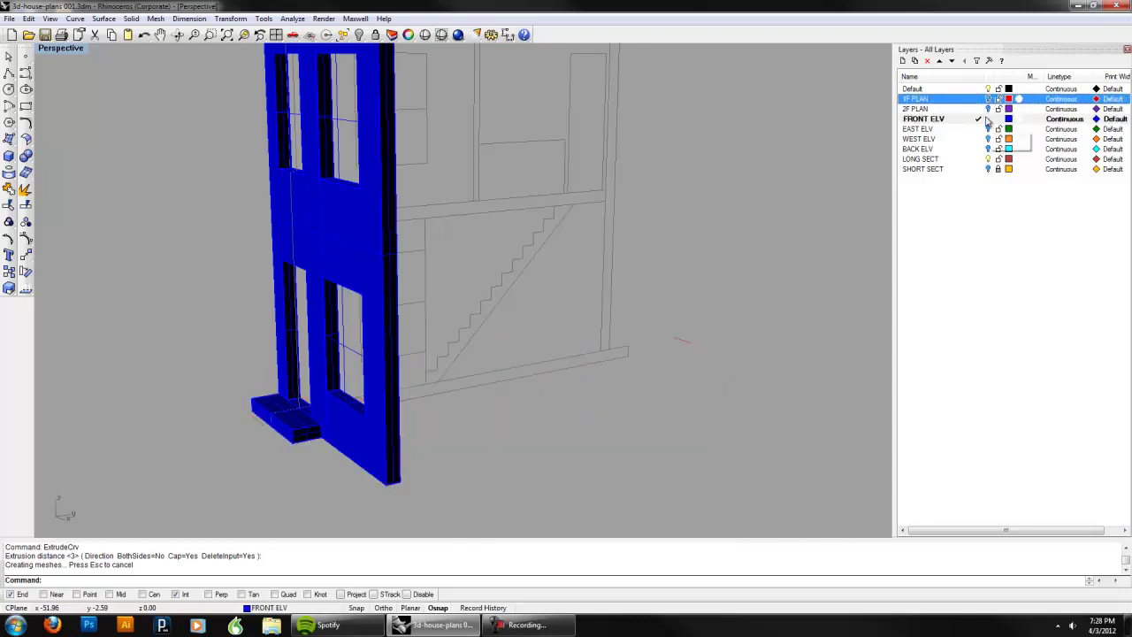
click(280, 421)
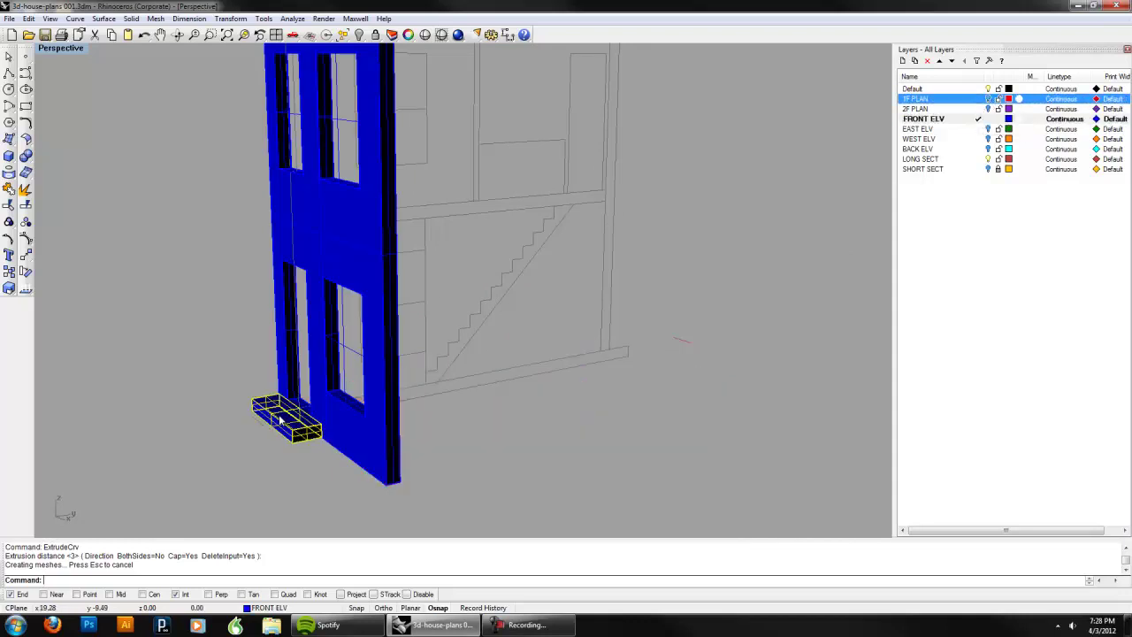
key(Delete)
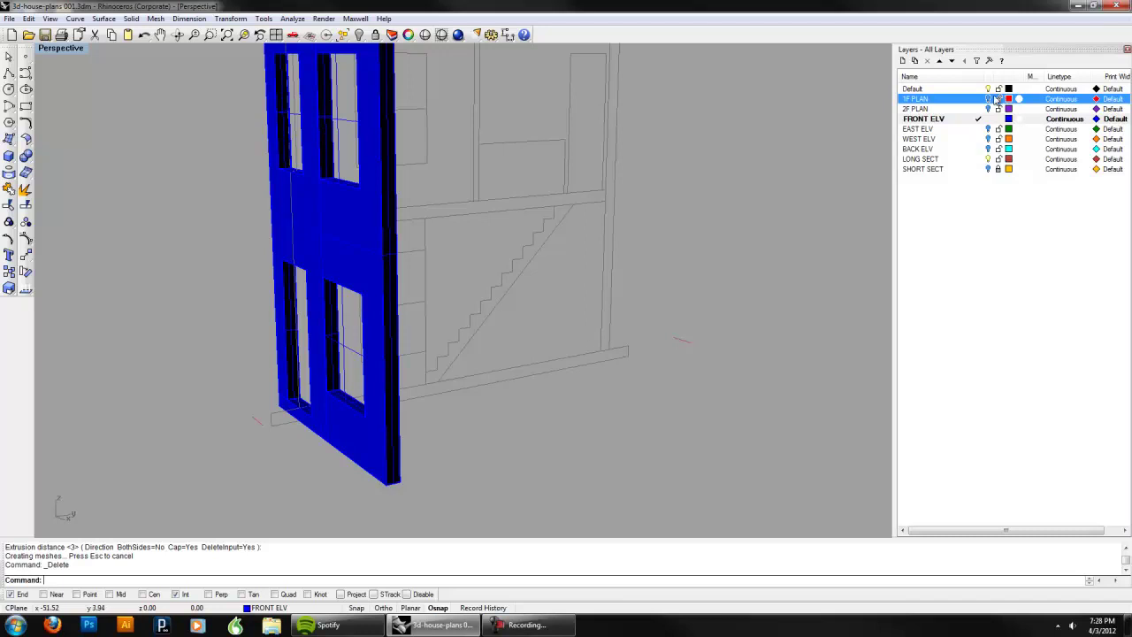
click(988, 98)
Step: Undo the step deletion, slab extrusion, traced outline and hiding, back to the walls and stairs with the 2F plan
right_drag(745, 207, 490, 381)
right_drag(449, 442, 505, 481)
key(ctrl+z)
key(ctrl+z)
key(ctrl+z)
key(ctrl+z)
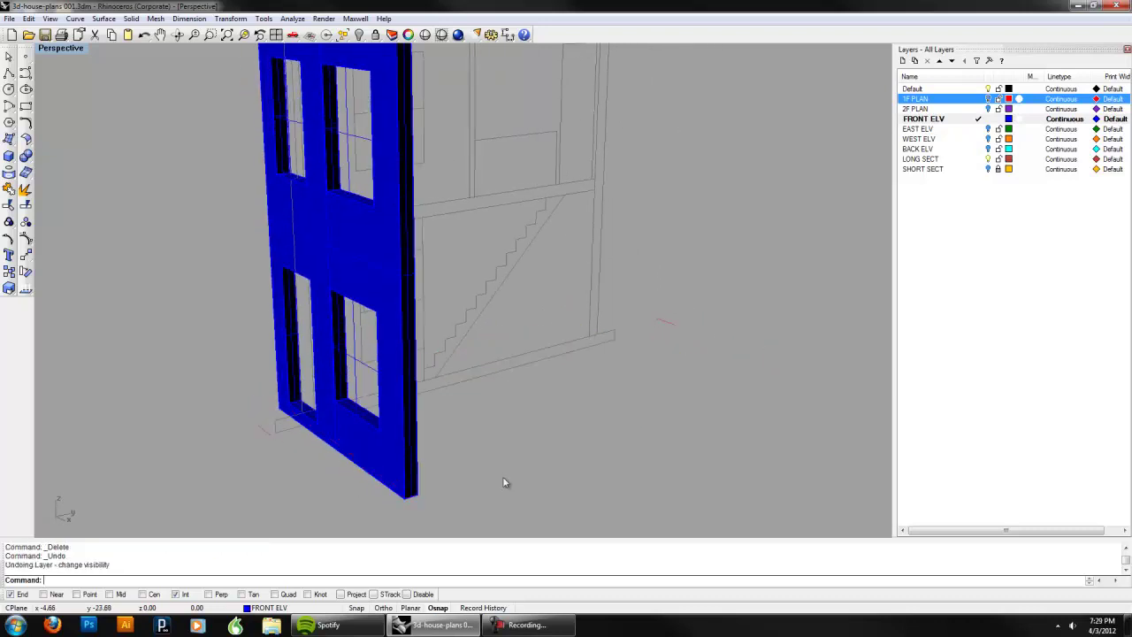
key(ctrl+z)
key(ctrl+z)
key(ctrl+z)
key(ctrl+z)
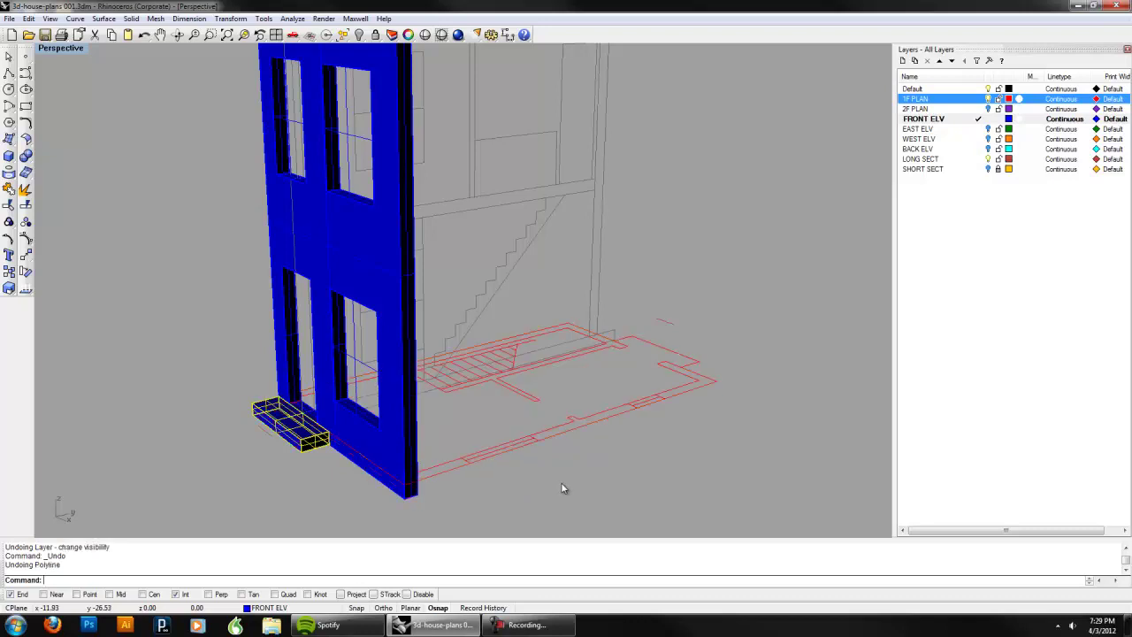
key(ctrl+z)
key(ctrl+z)
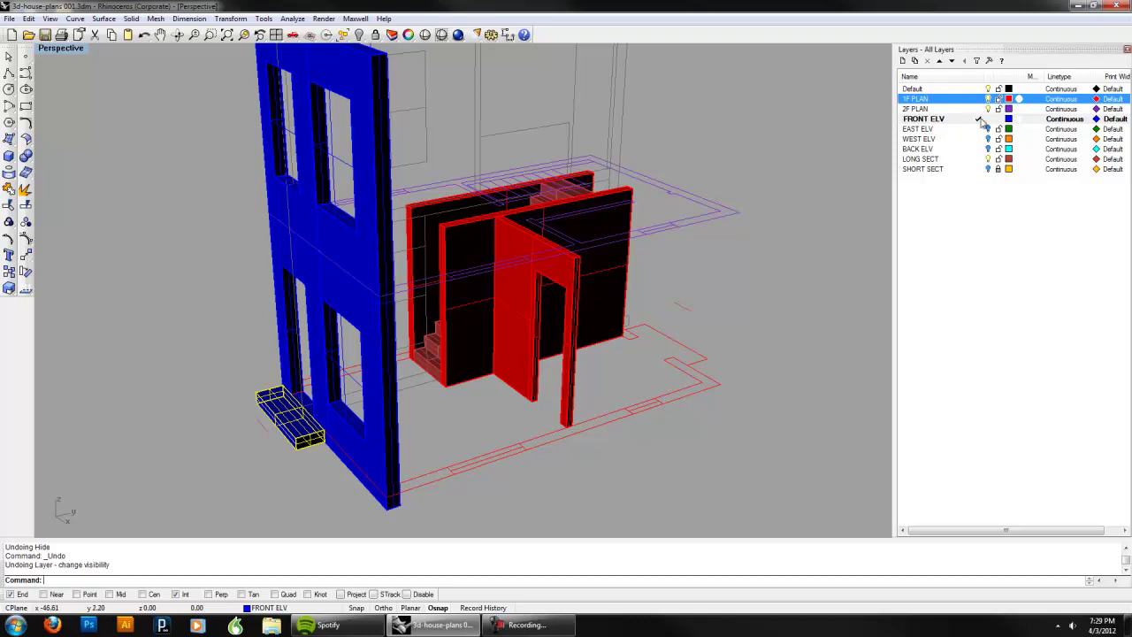
Step: Make 1F PLAN the current layer and hide the 2F PLAN and FRONT ELV layers
click(988, 109)
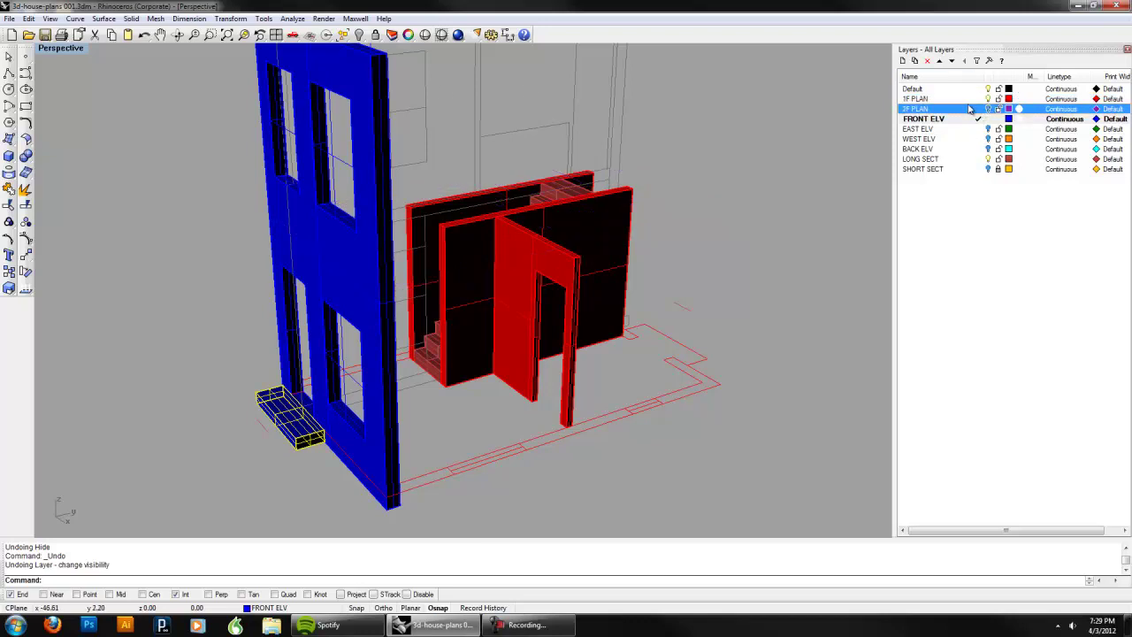
click(978, 98)
click(988, 118)
Step: Hide the first-floor walls and stairs and turn off the LONG SECT layer so only the first-floor plan shows
right_drag(672, 275, 692, 334)
click(558, 360)
shift+click(585, 256)
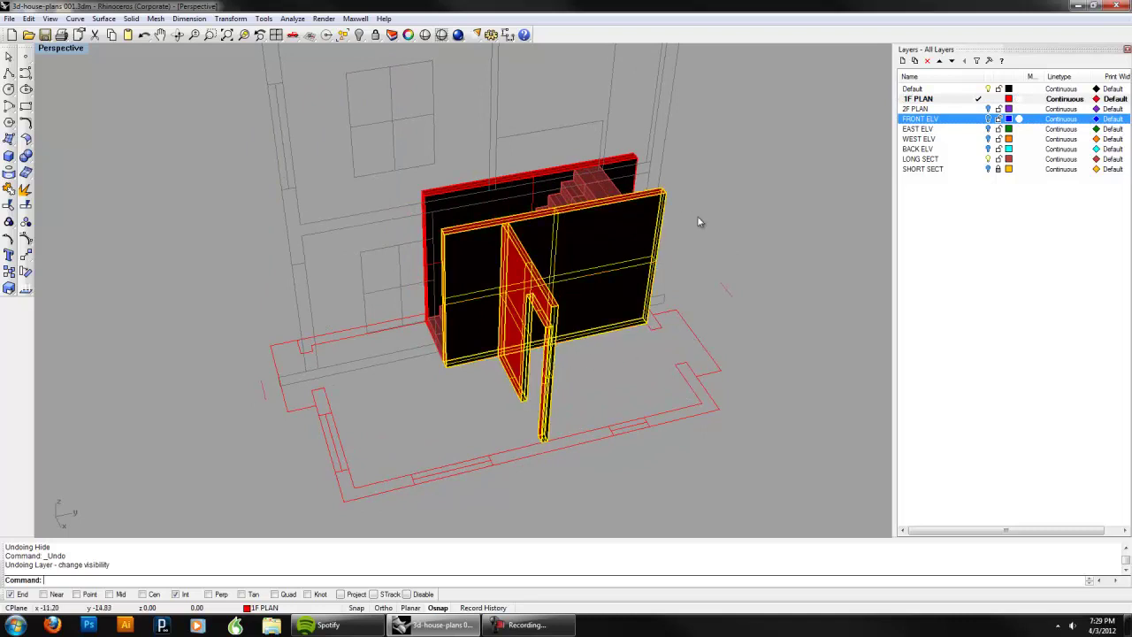
drag(586, 150, 592, 155)
key(Return)
right_drag(591, 150, 591, 221)
click(997, 160)
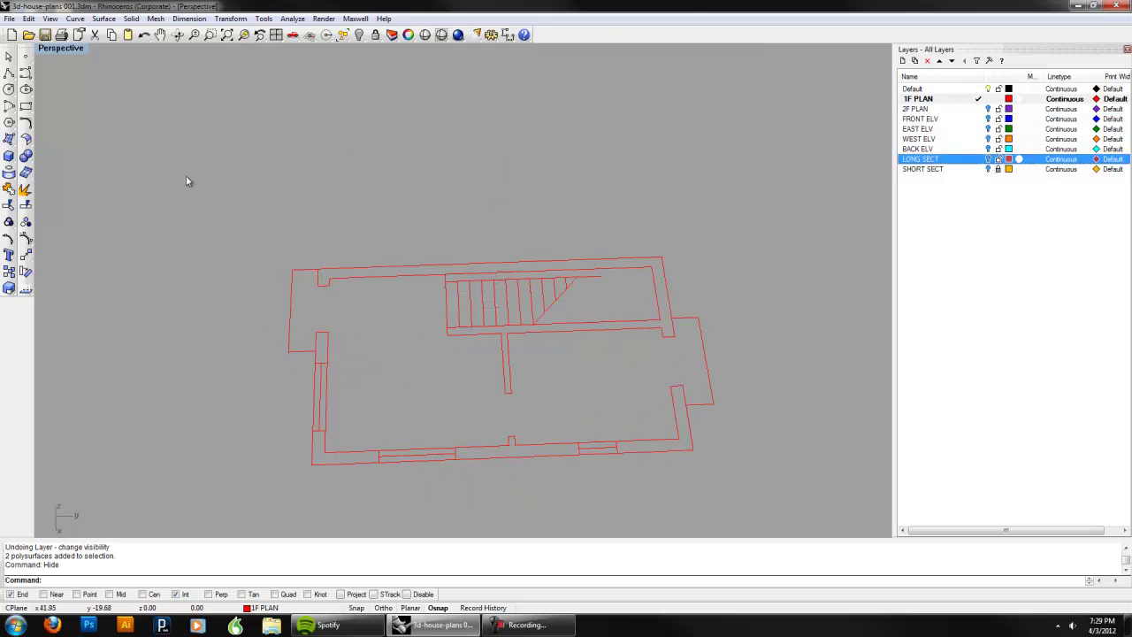
Step: Trace a closed polyline along the inner faces of the first-floor plan's exterior walls
click(9, 73)
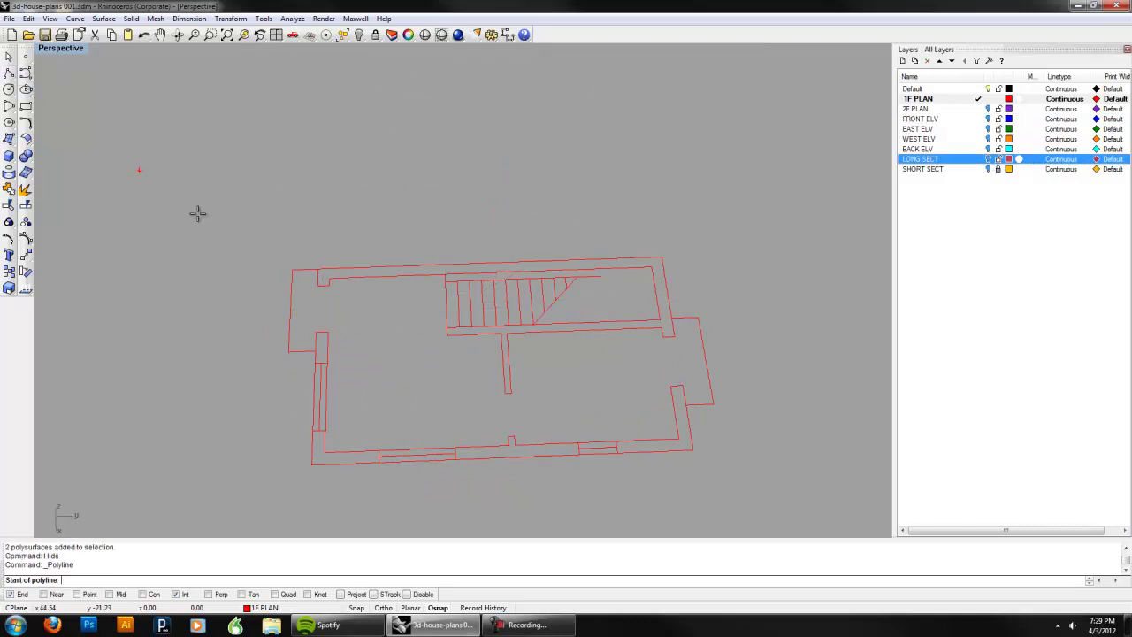
click(329, 280)
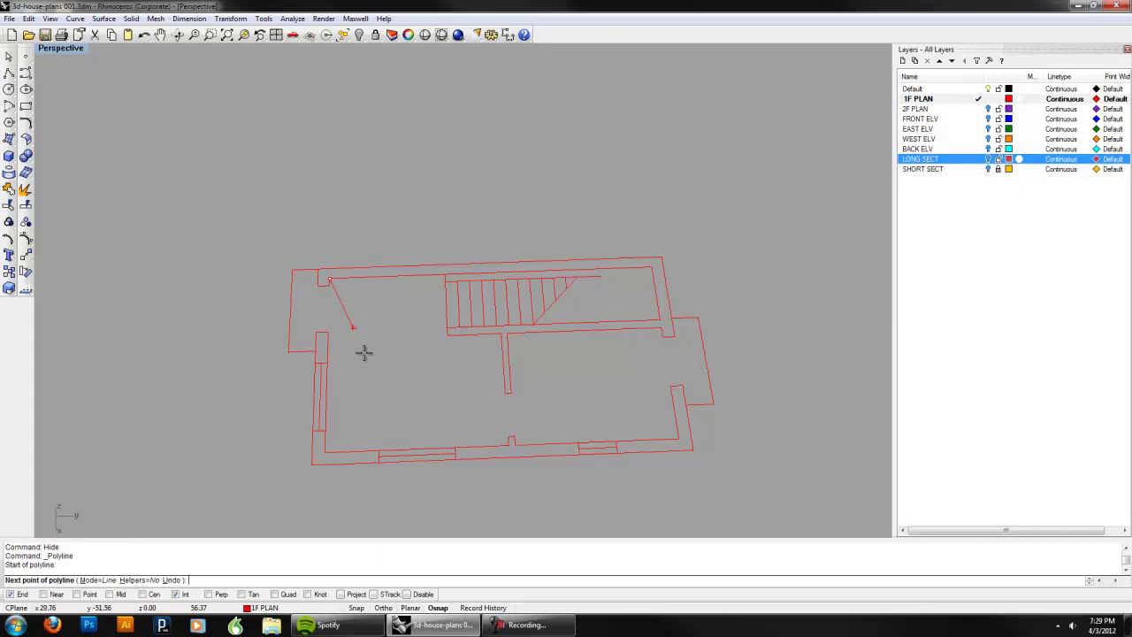
click(331, 451)
click(678, 437)
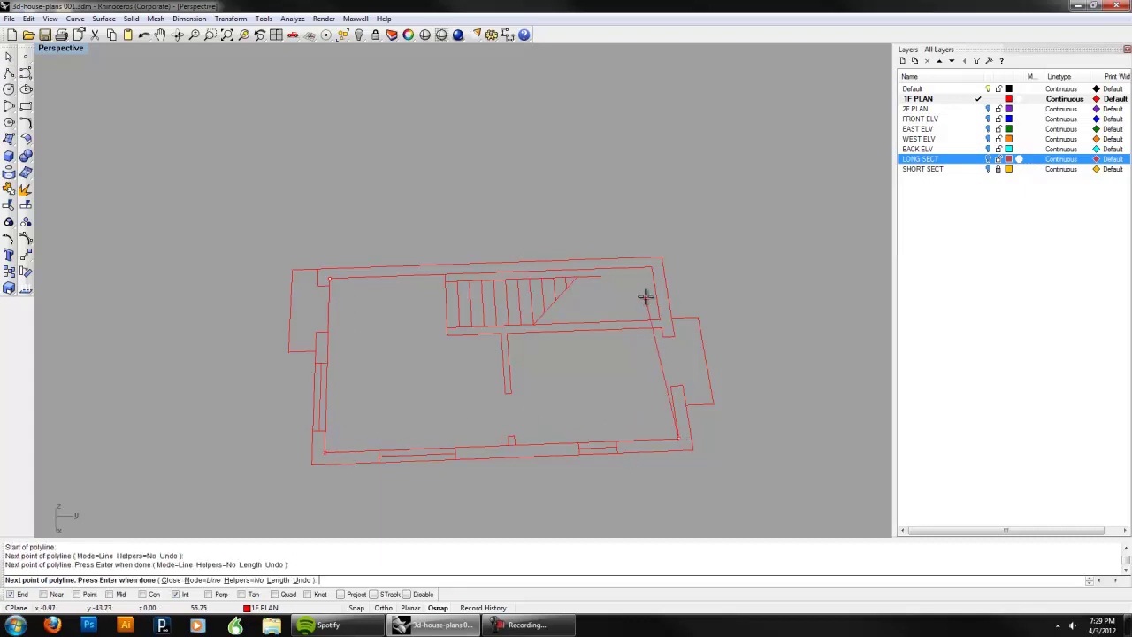
click(652, 267)
click(332, 280)
Step: Show the FRONT ELV layer and extrude the inner wall outline downward to the base of the front wall as a floor slab
right_drag(335, 281, 380, 327)
click(375, 324)
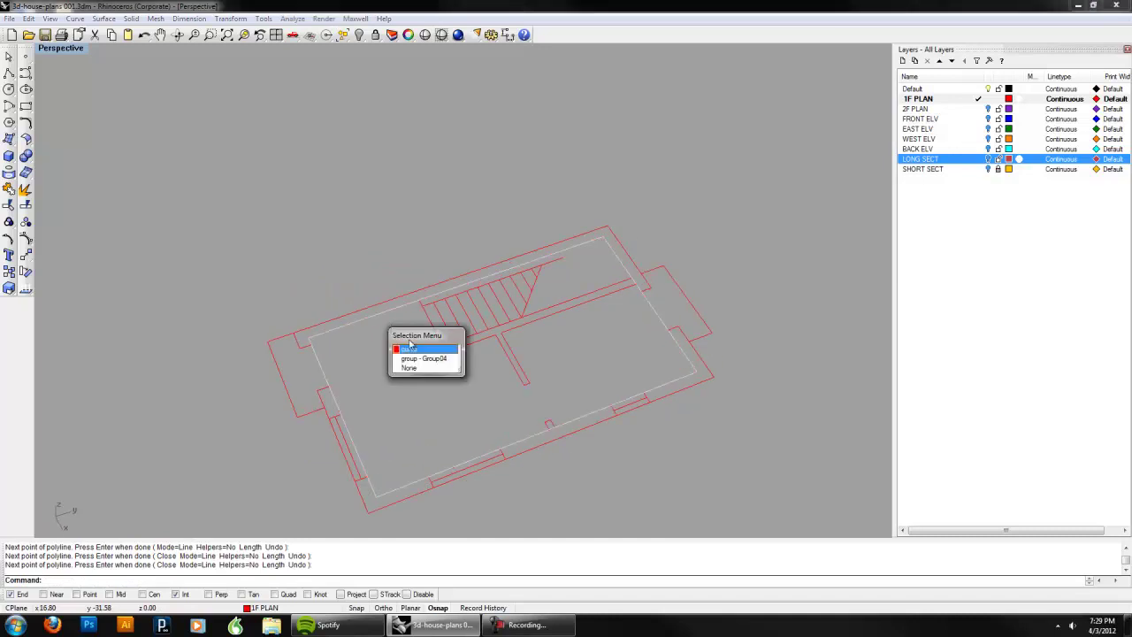
click(414, 347)
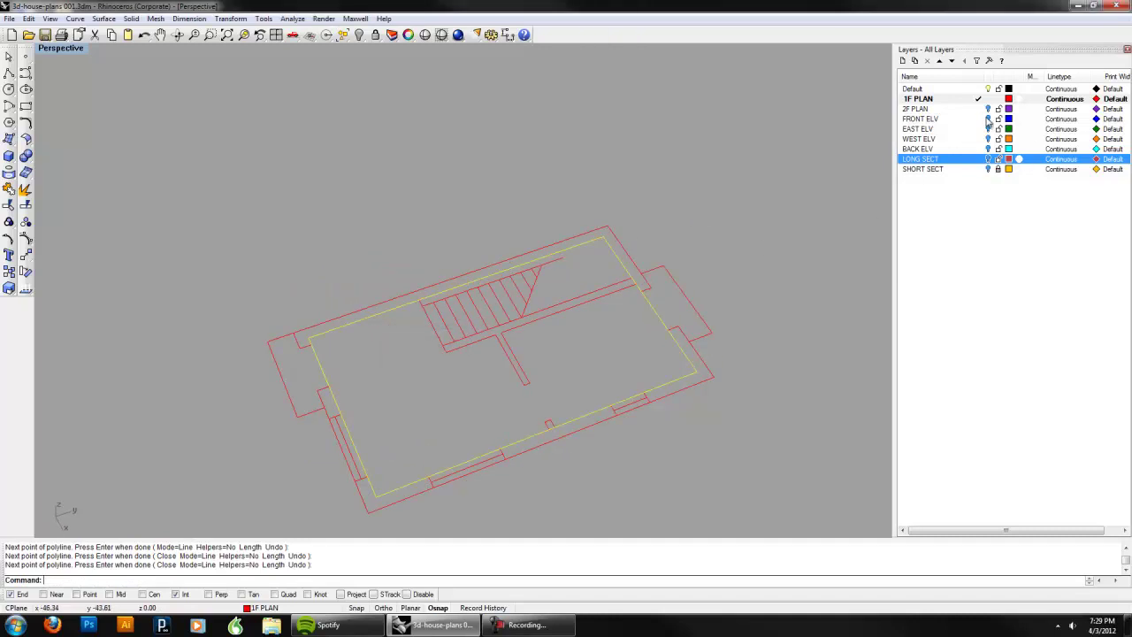
click(988, 119)
right_drag(550, 329, 574, 278)
text(ExtrudeCrv)
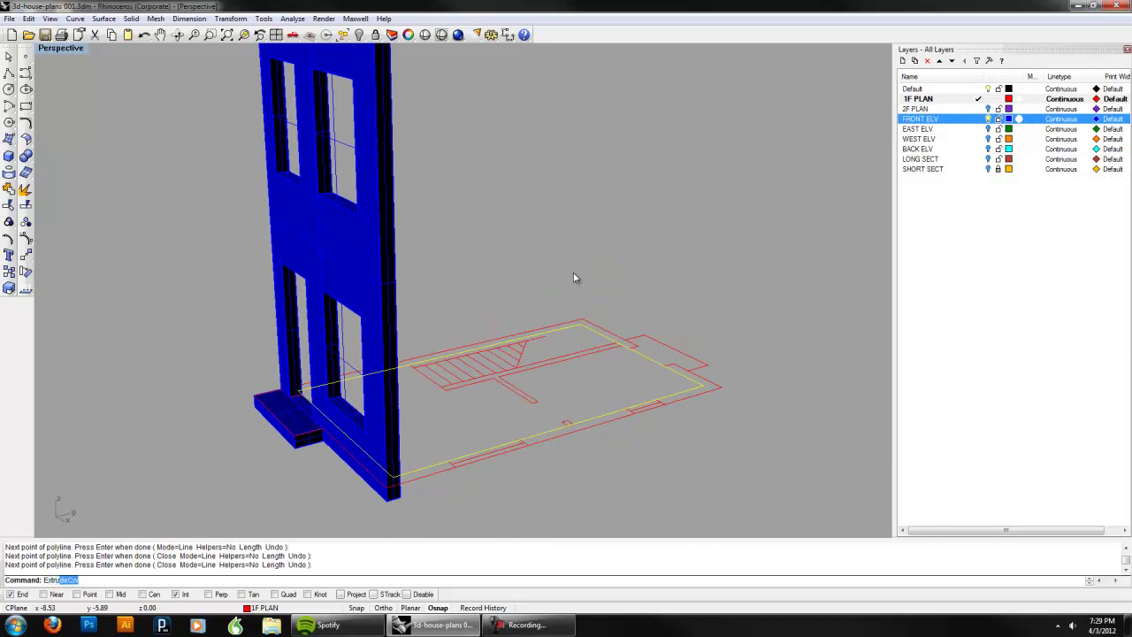
key(Return)
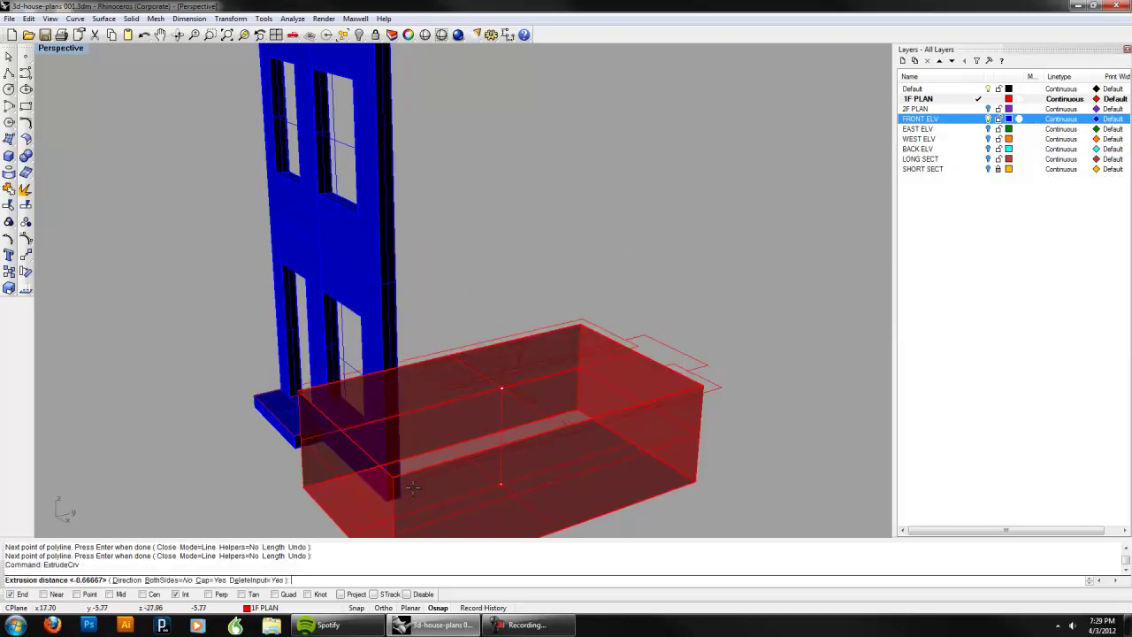
click(410, 493)
right_drag(410, 492, 559, 501)
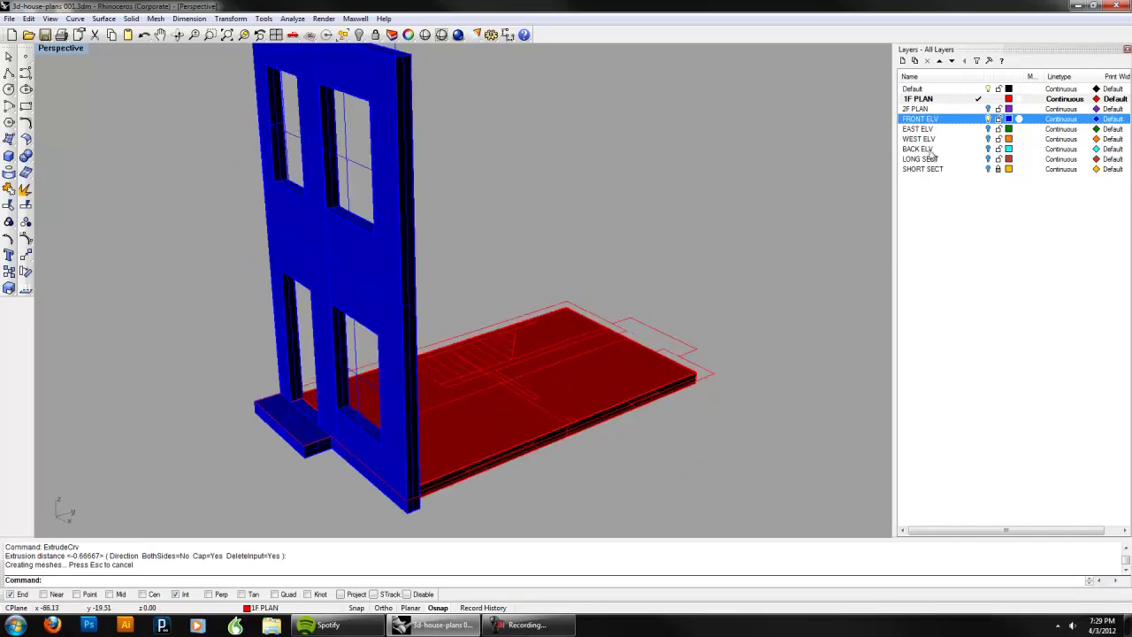
Step: Show the hidden first-floor walls again on top of the floor slab
key(Return)
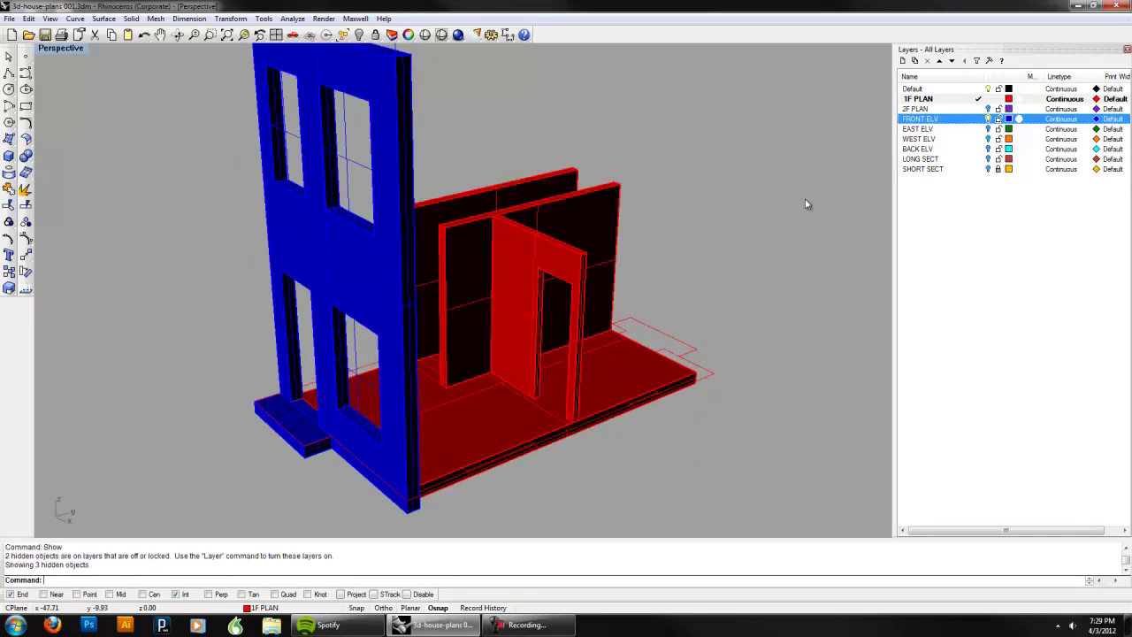
right_drag(805, 204, 736, 203)
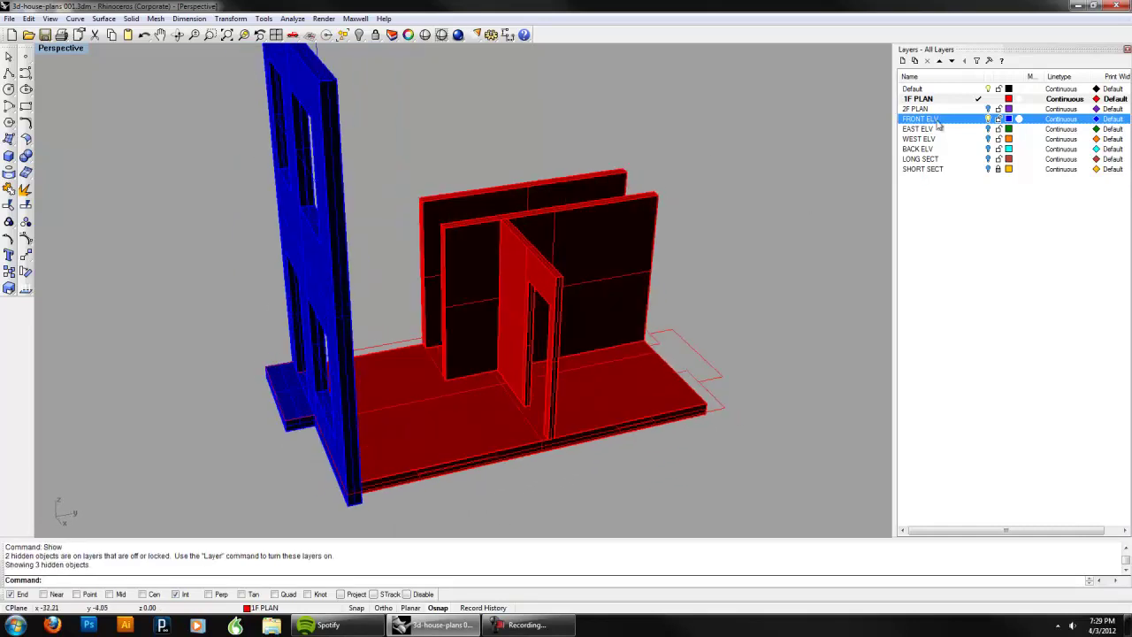
Step: Turn on the LONG SECT layer and show its hidden stairs between the first-floor walls
click(988, 159)
text(S)
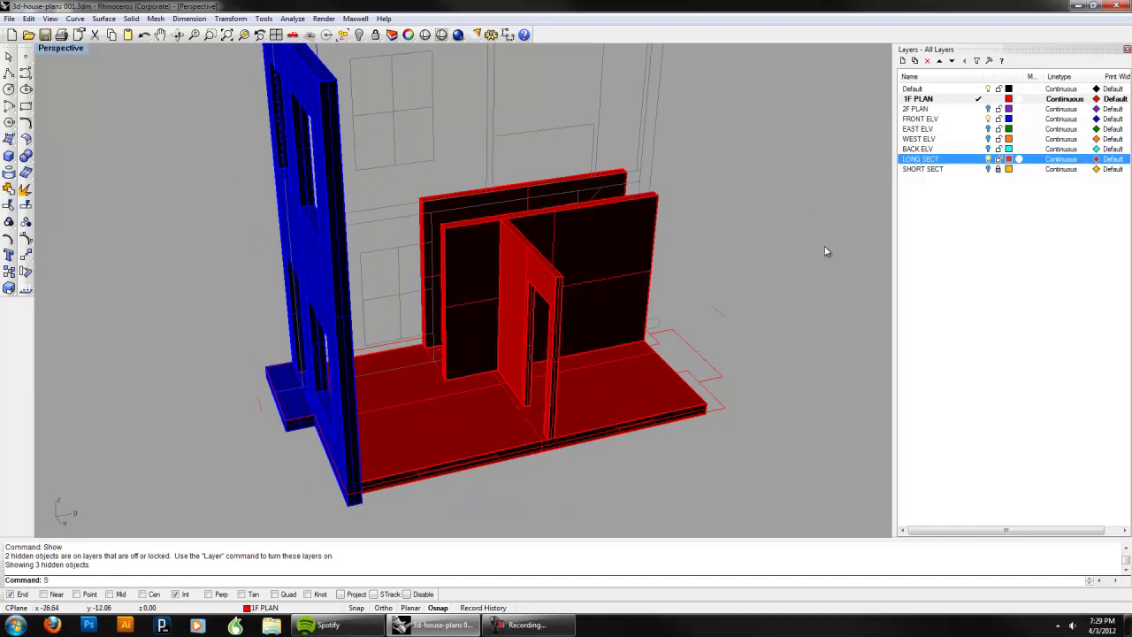
text(how)
key(Return)
right_drag(582, 288, 575, 261)
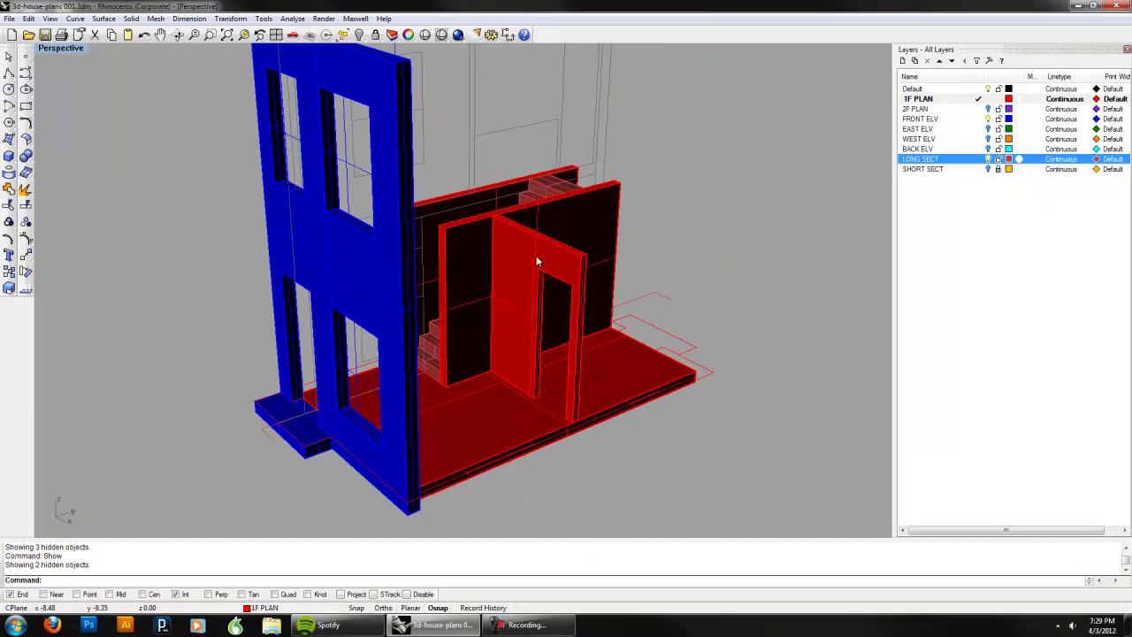
Step: Save the model incrementally as 3d-house-plans 002.3dm
click(9, 19)
click(26, 88)
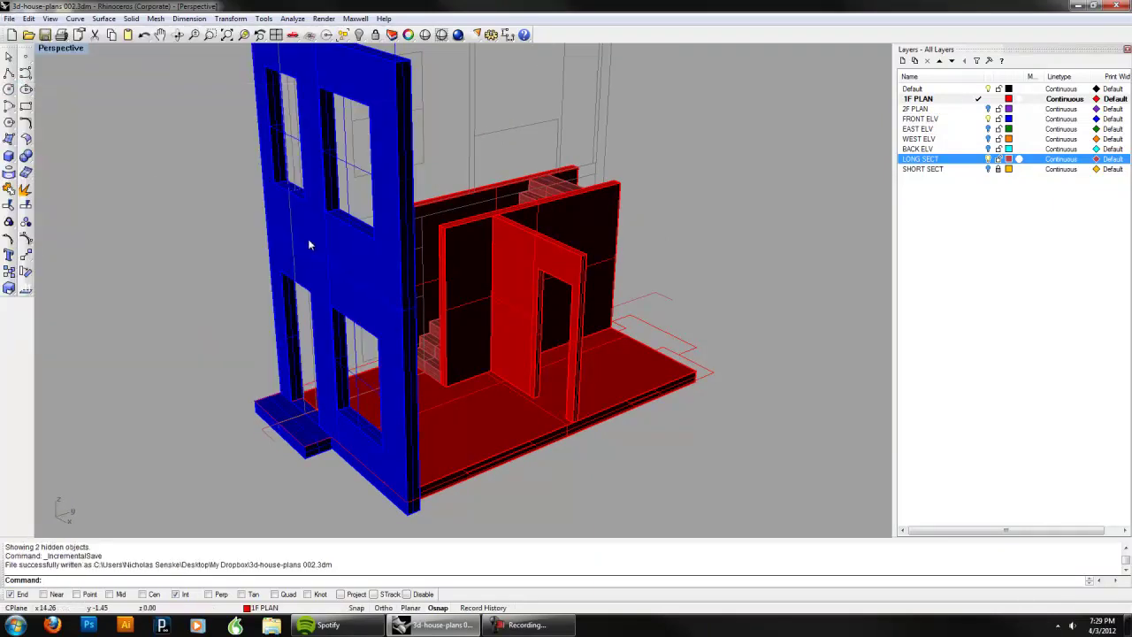
mouse_move(664, 273)
right_down()
mouse_move(599, 289)
mouse_move(670, 291)
right_up()
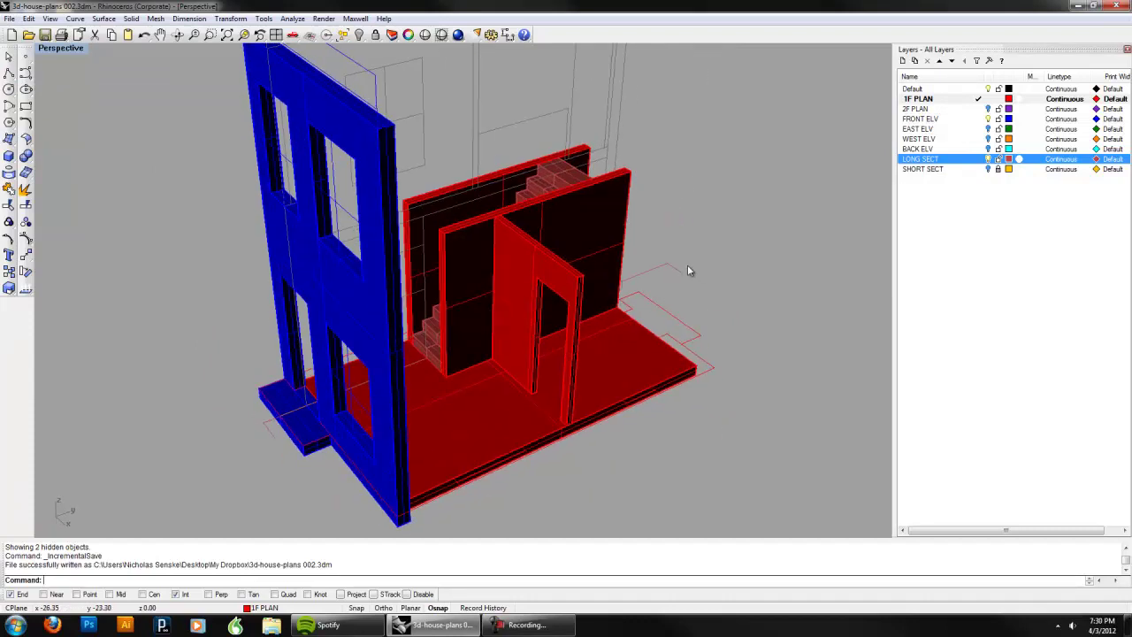
Step: Turn off the LONG SECT, FRONT ELV and 1F PLAN layers and make 2F PLAN the current layer
click(987, 159)
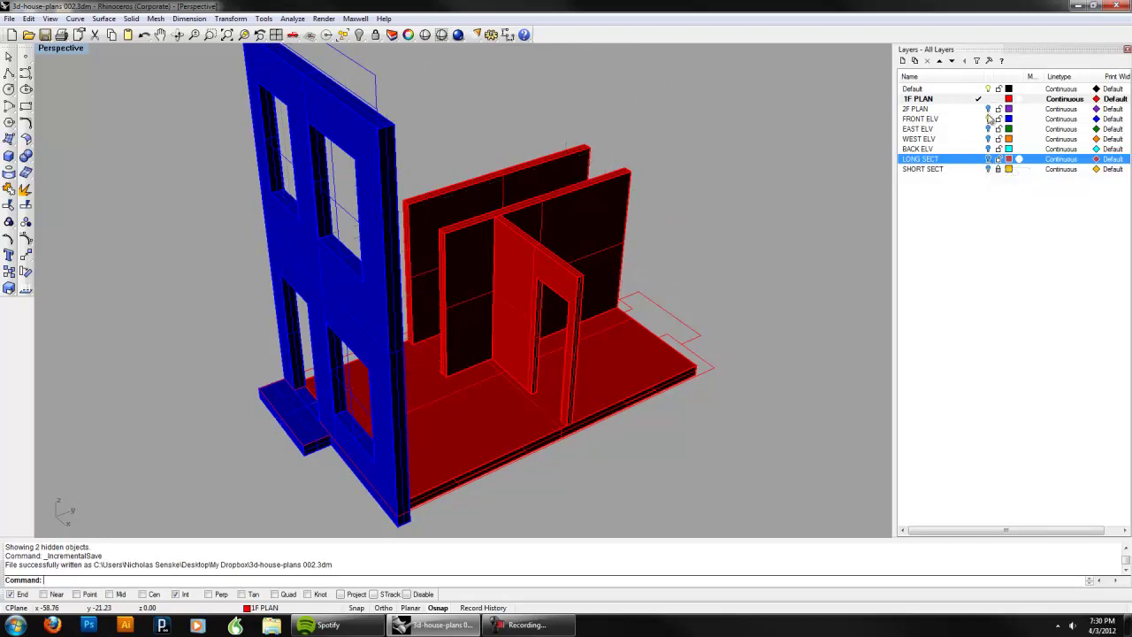
click(987, 118)
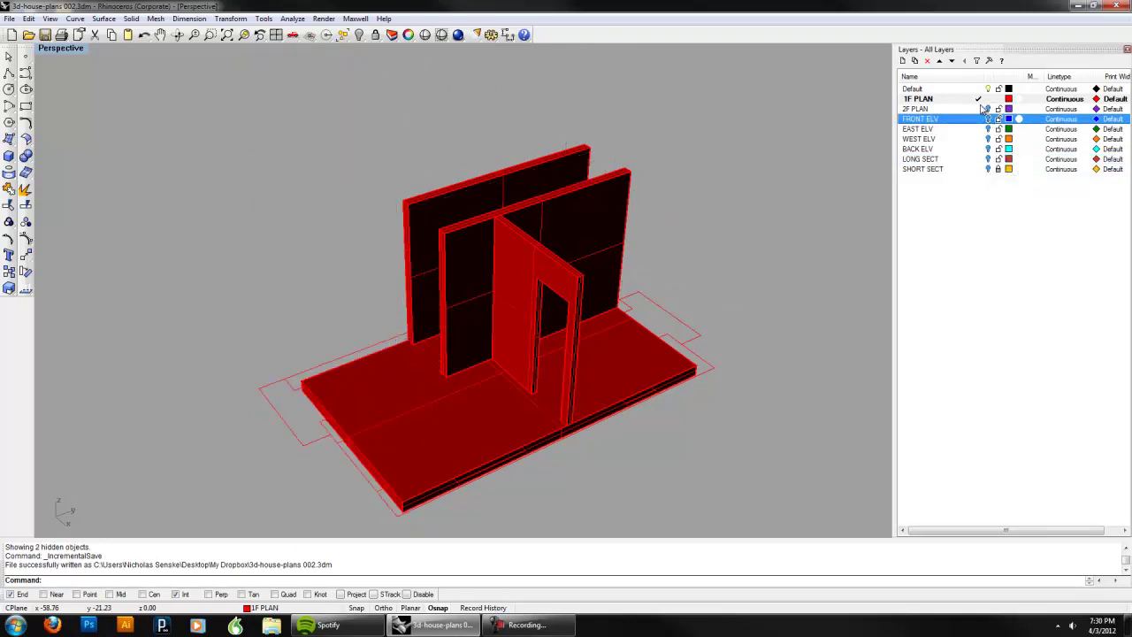
click(978, 108)
click(988, 99)
right_drag(833, 187, 720, 249)
Step: Select all curves of the second-floor plan and lock them
drag(663, 281, 663, 281)
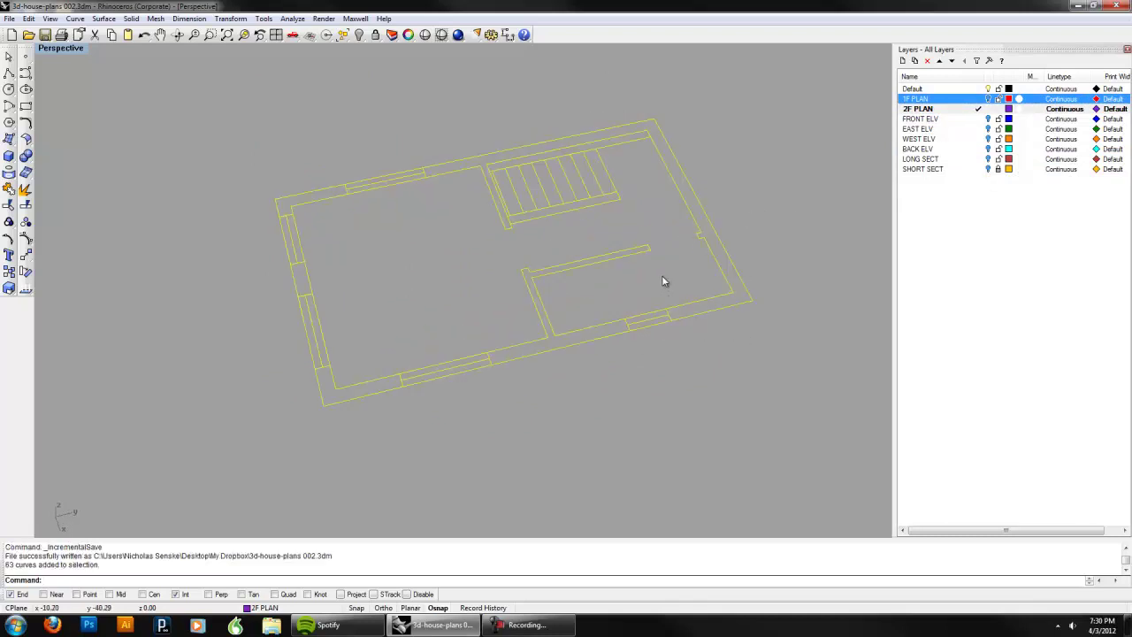
key(Return)
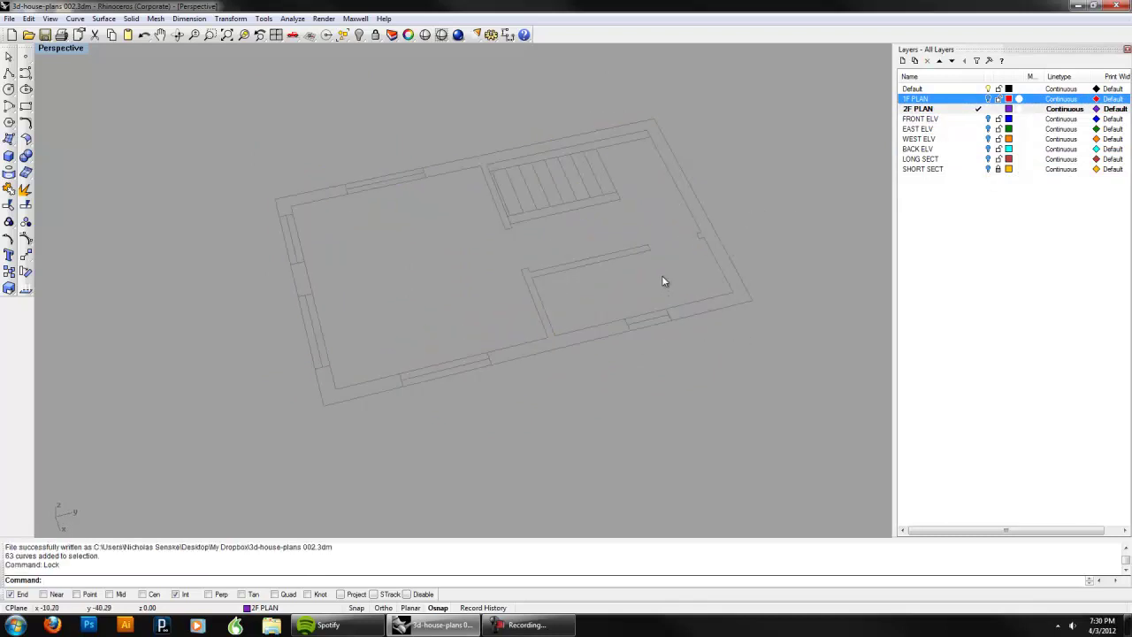
click(912, 108)
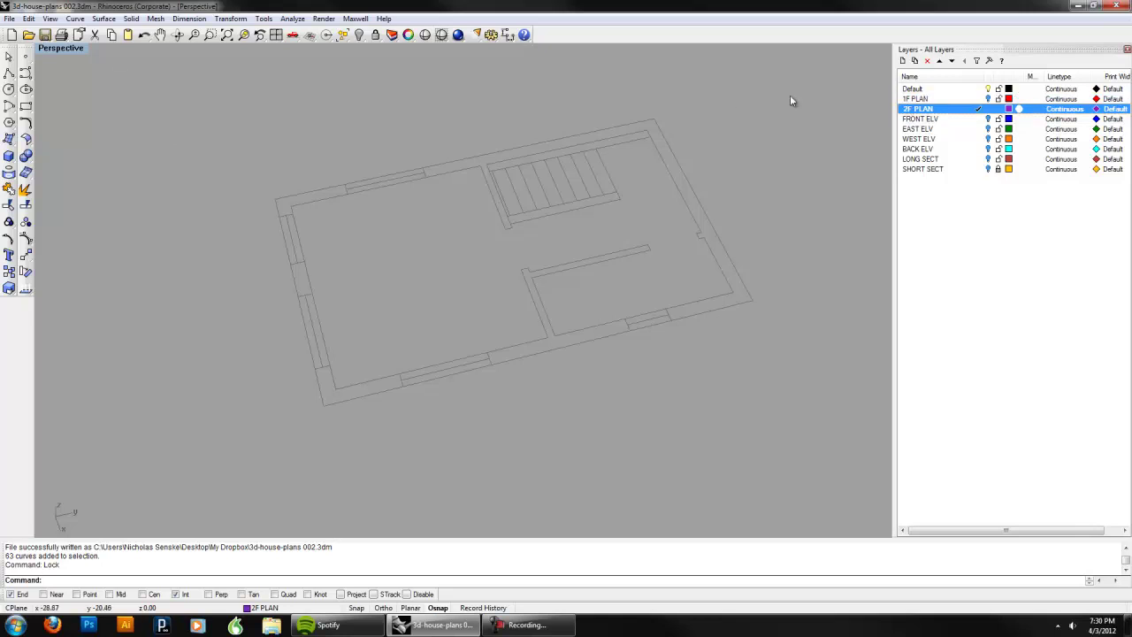
Step: Trace a closed polyline along the inner faces of the second-floor plan's exterior walls
right_drag(312, 218, 333, 235)
click(9, 73)
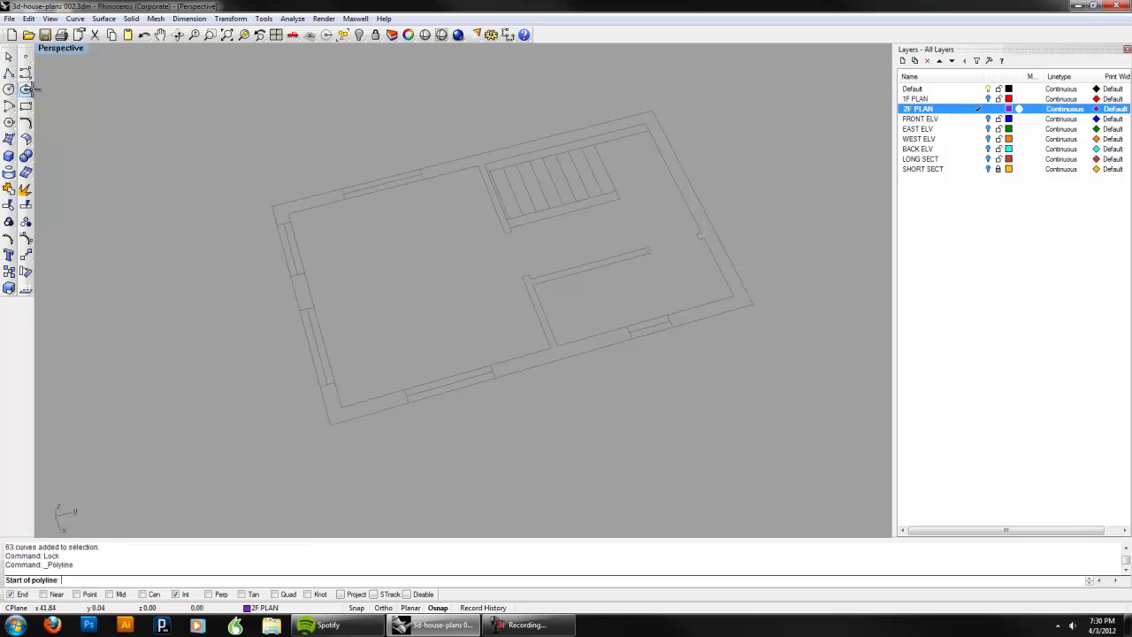
click(288, 214)
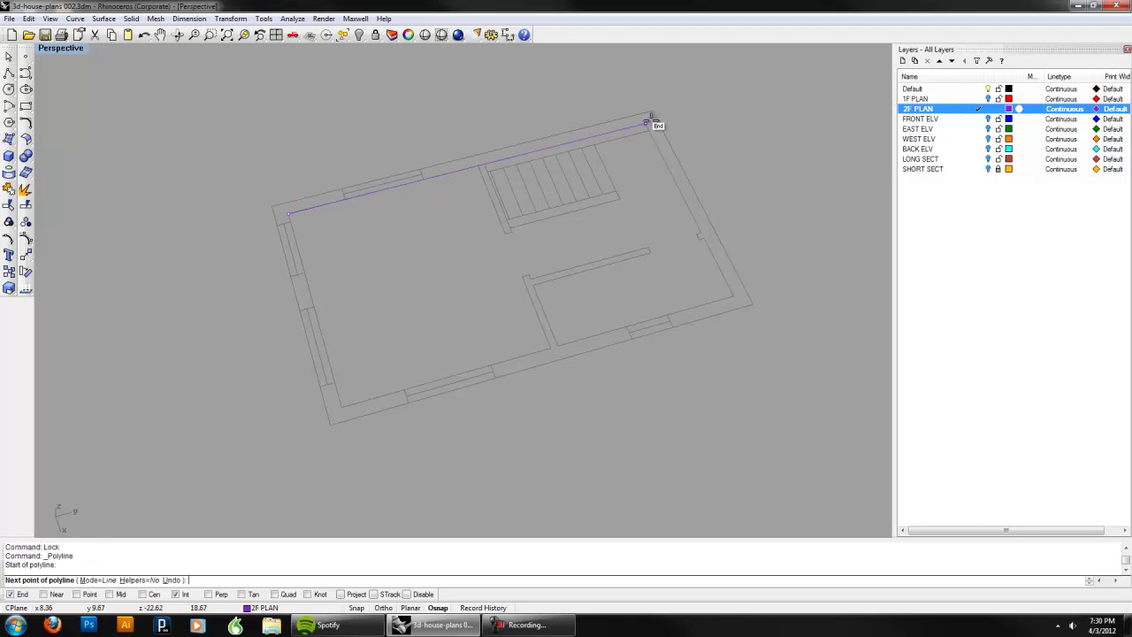
click(649, 127)
click(731, 298)
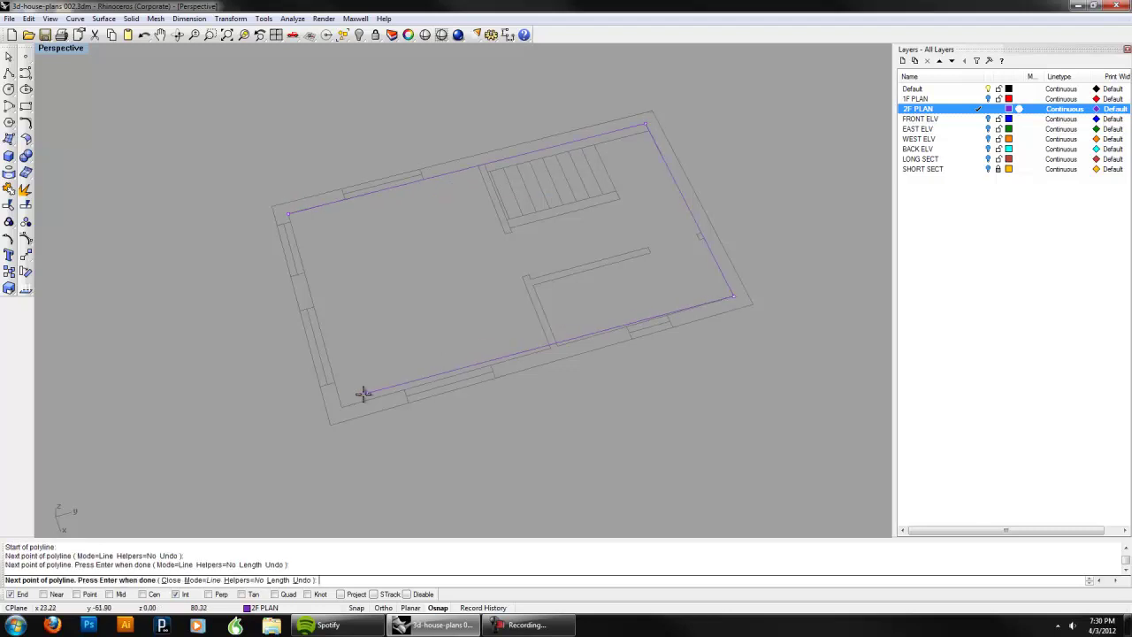
click(341, 407)
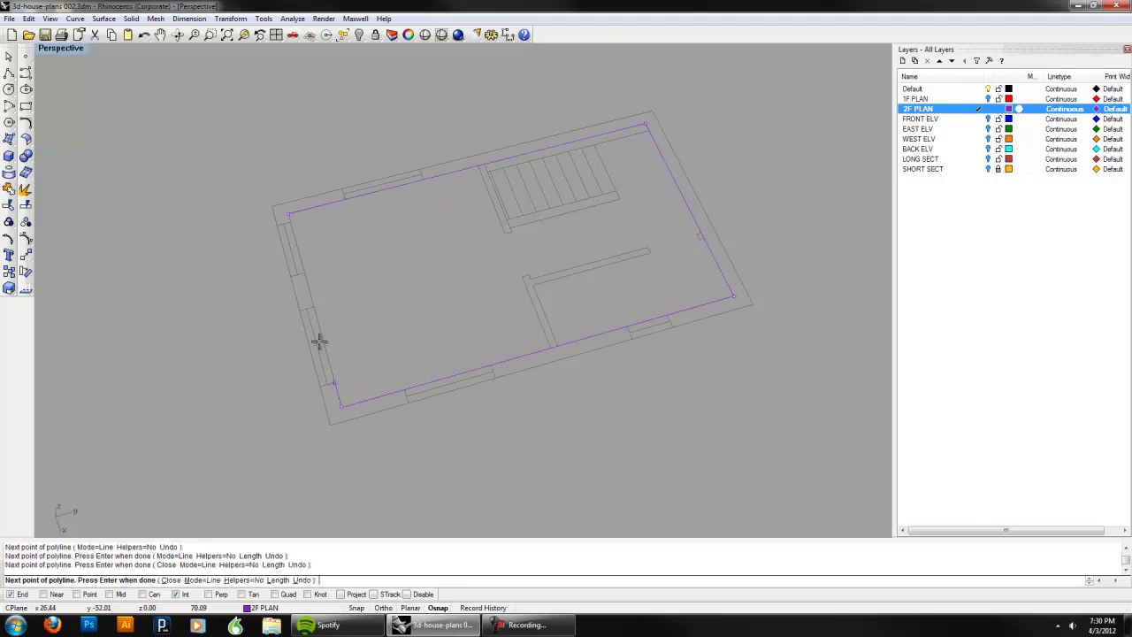
click(289, 215)
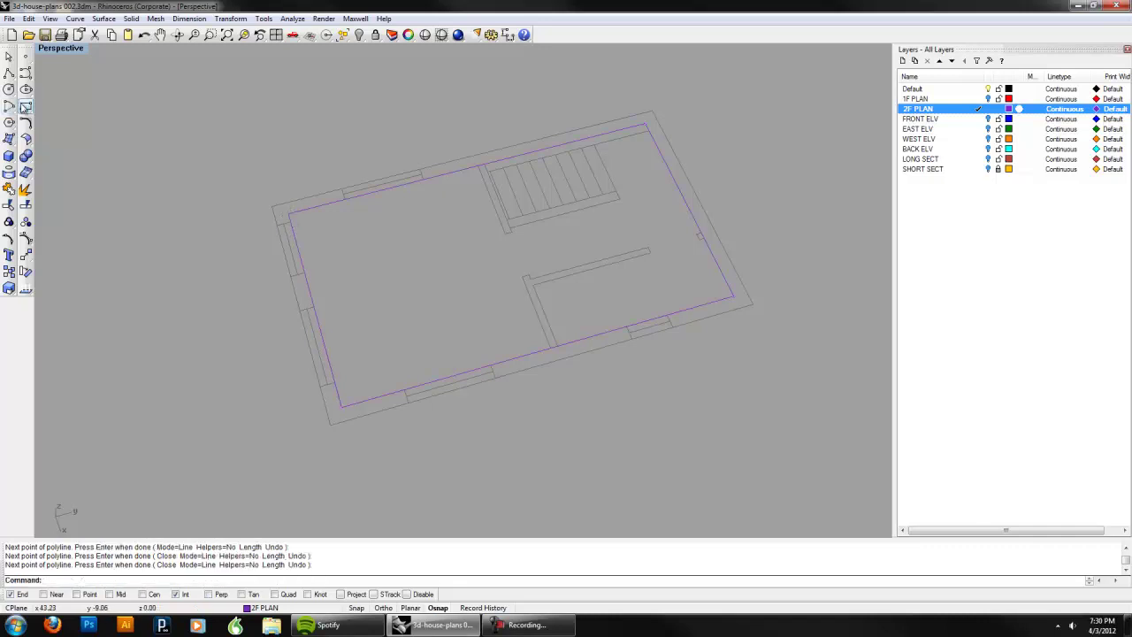
click(26, 106)
click(593, 150)
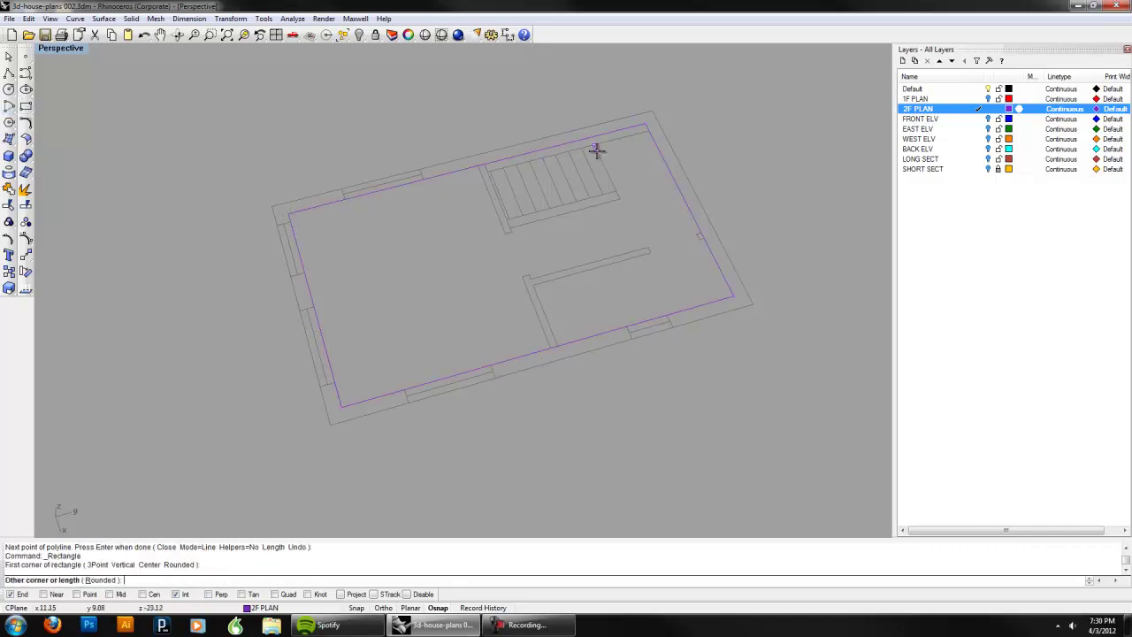
click(504, 216)
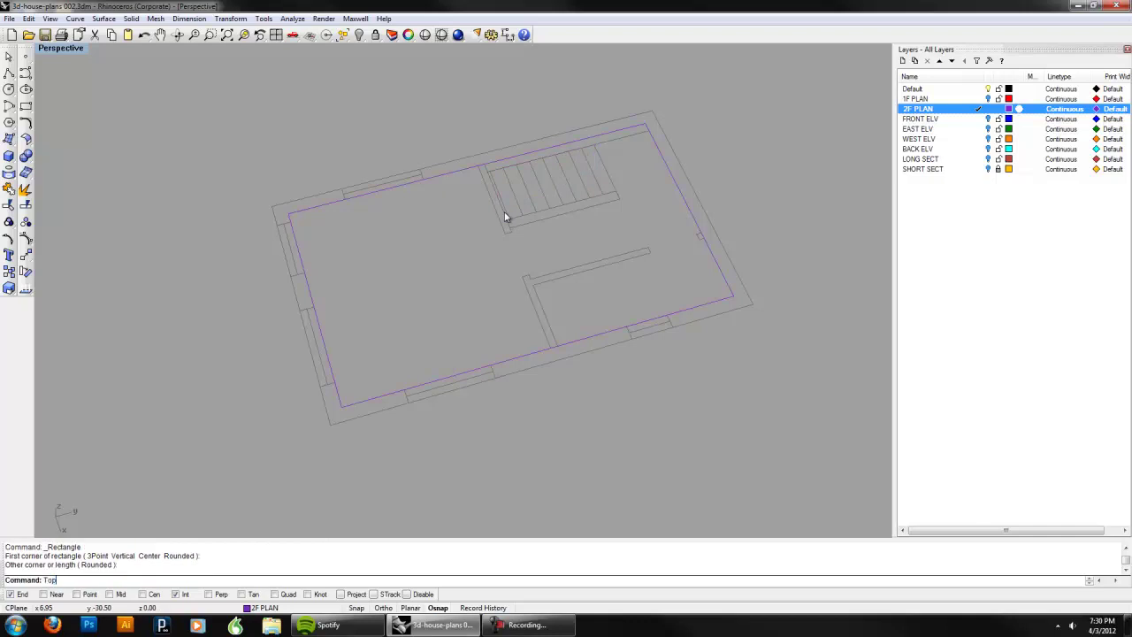
Step: Draw a rectangle around the stair treads of the second-floor plan in the Top view for the stair opening
text(Top)
key(Return)
click(26, 106)
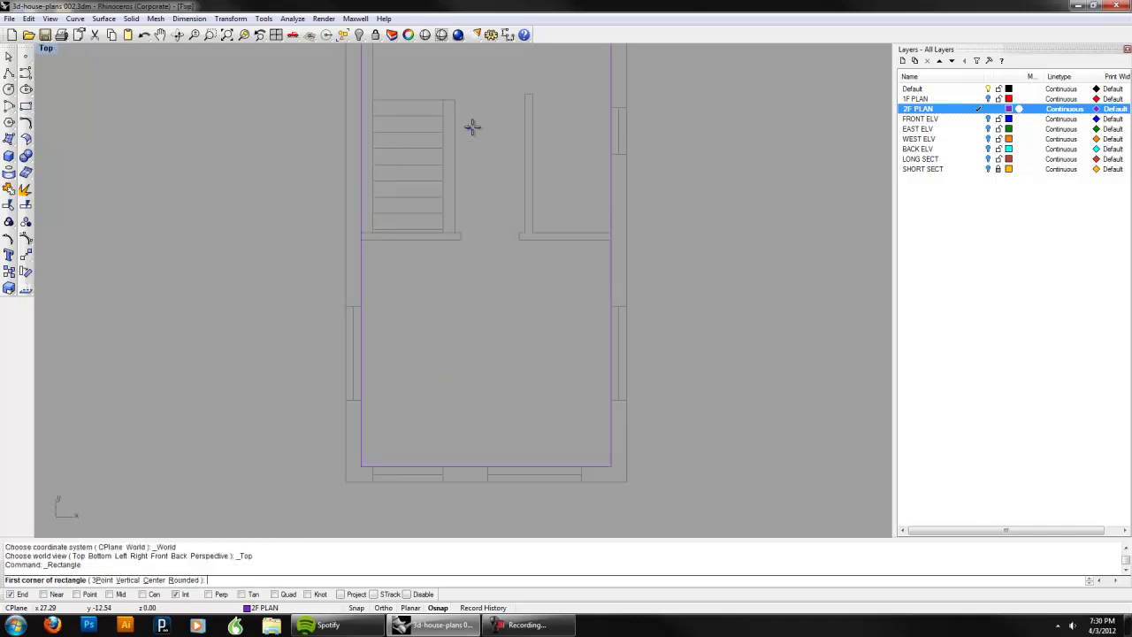
click(443, 100)
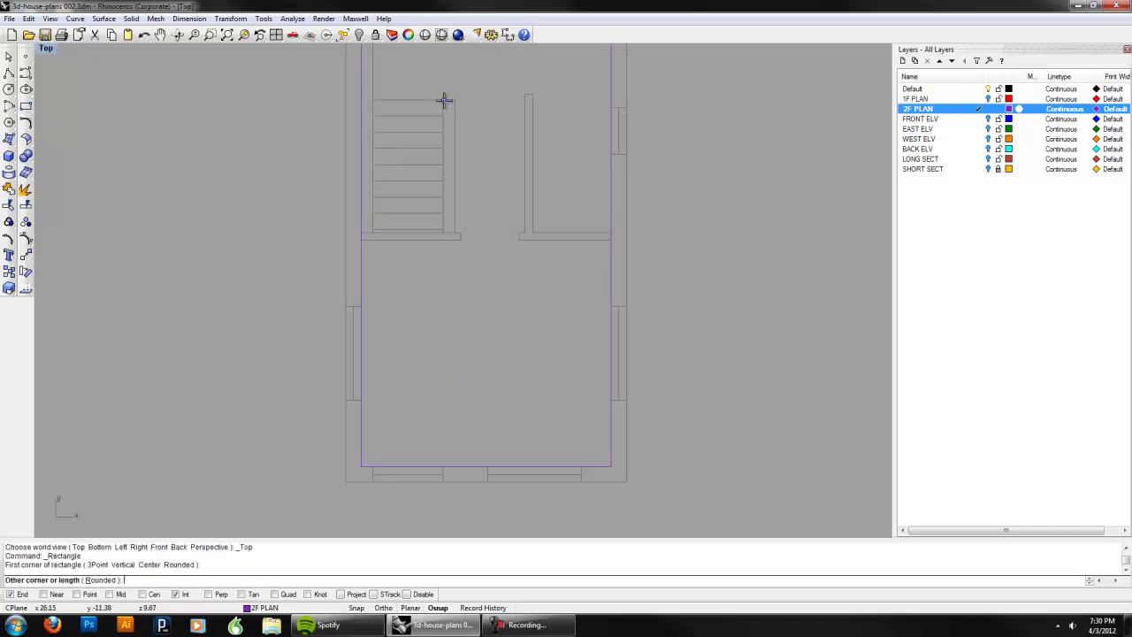
click(375, 232)
Step: Extrude the inner wall outline and stair rectangle together downward as a second-floor slab, using the LONG SECT layer as the thickness reference
scroll(520, 287, down, 3)
drag(391, 250, 391, 250)
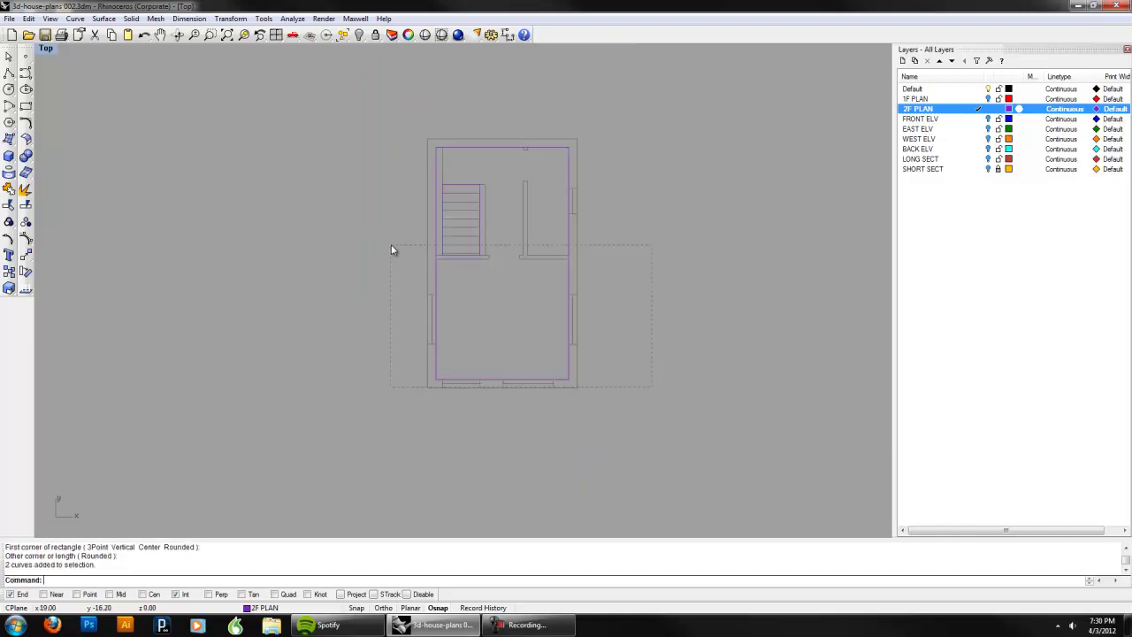
click(45, 49)
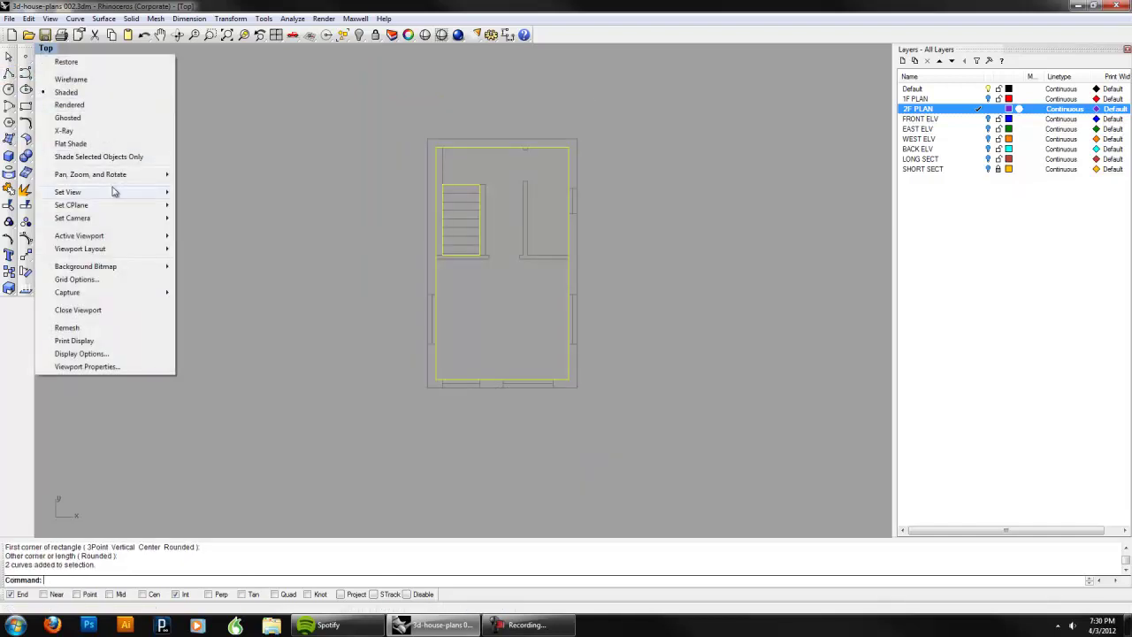
mouse_move(113, 191)
click(202, 284)
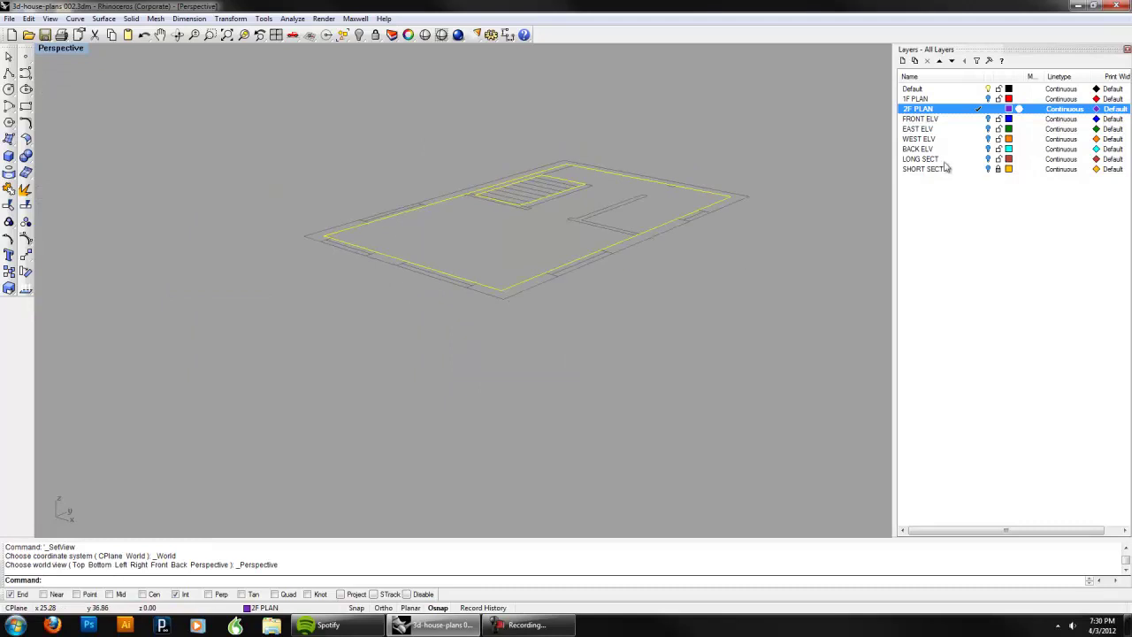
click(989, 160)
right_drag(796, 221, 656, 217)
key(Return)
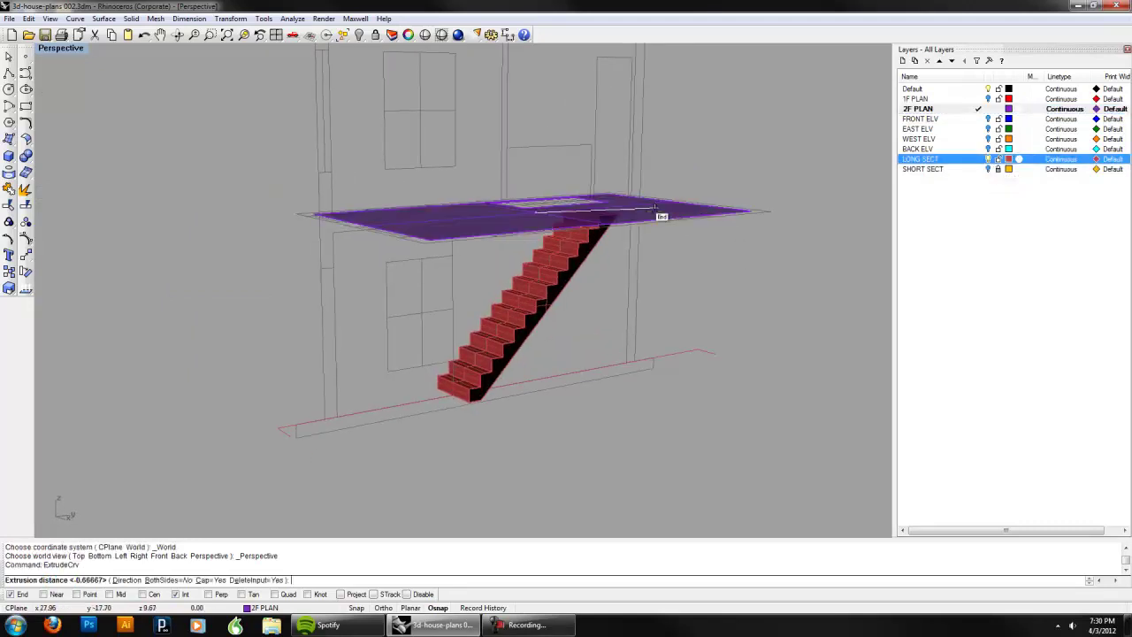
right_drag(619, 159, 384, 205)
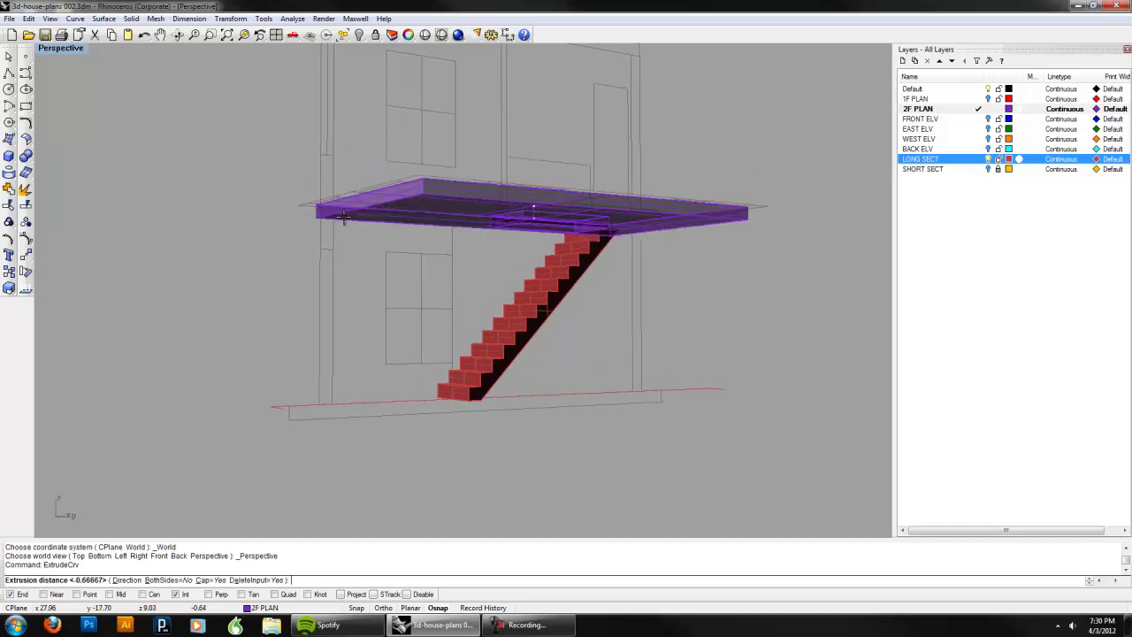
click(338, 214)
right_drag(470, 202, 498, 266)
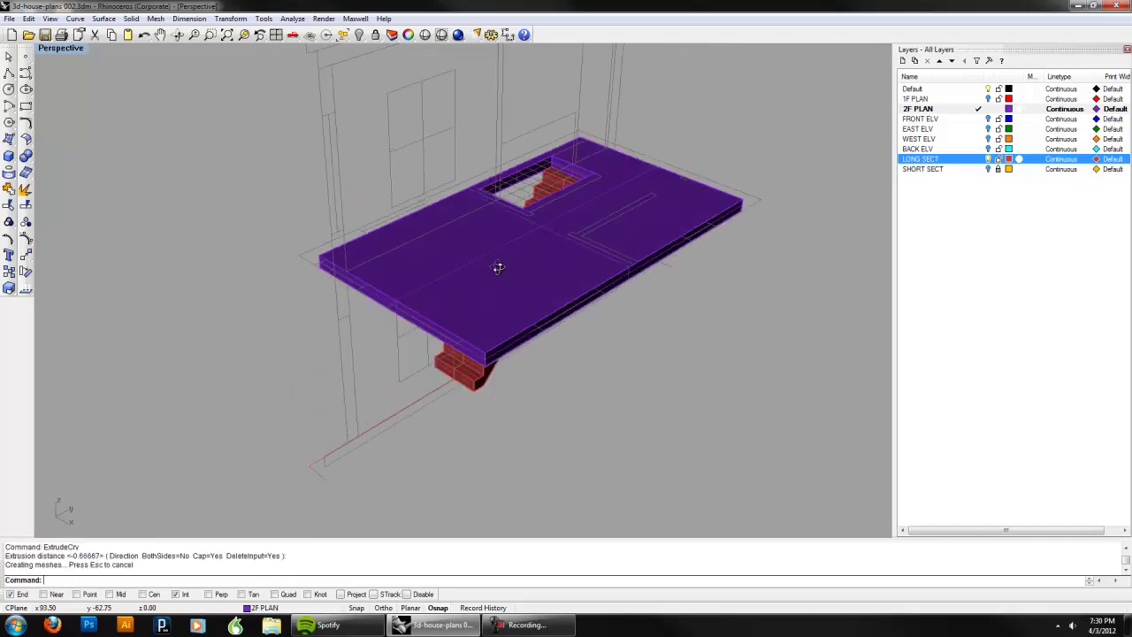
Step: Show the FRONT ELV and 1F PLAN layers and examine how the second-floor slab fits the front wall, first floor and stairs
click(989, 119)
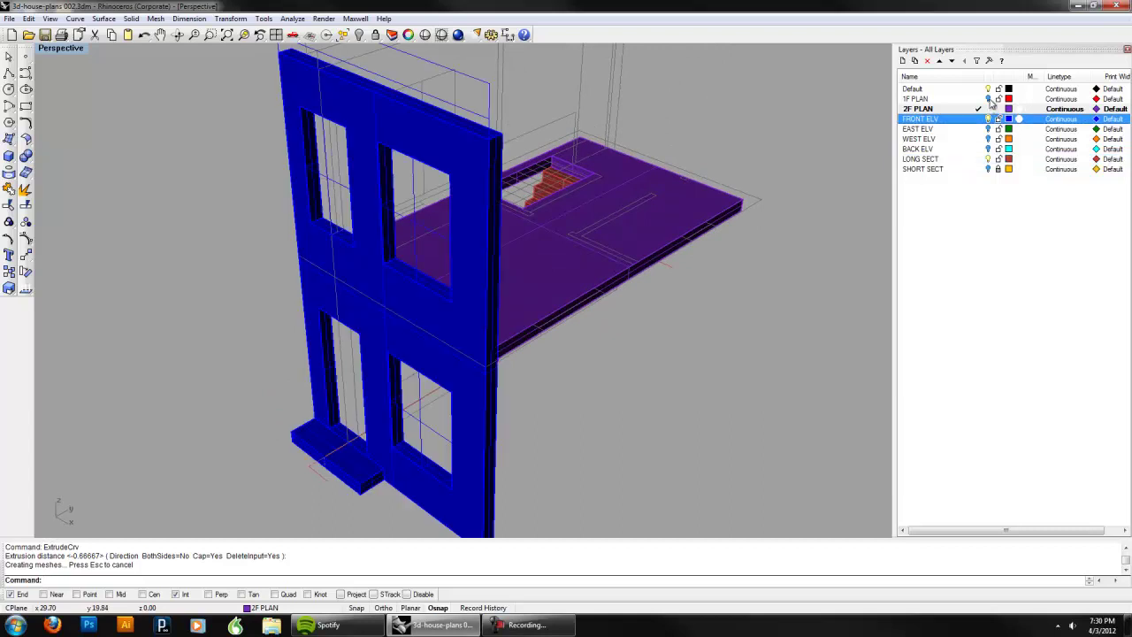
click(988, 98)
right_drag(725, 245, 399, 221)
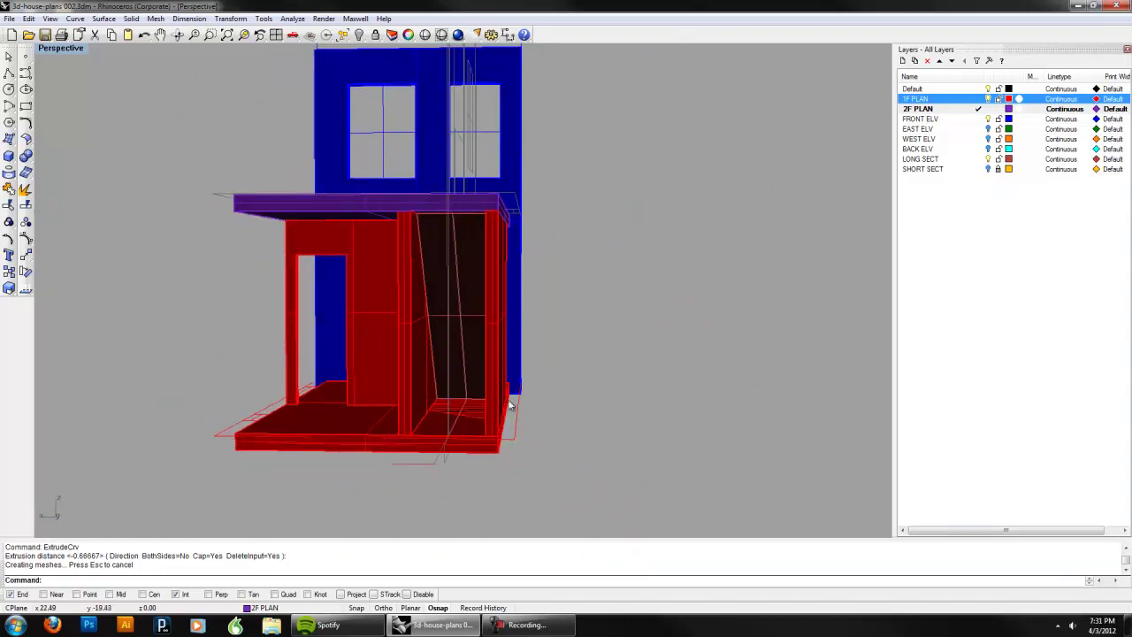
right_drag(493, 370, 884, 354)
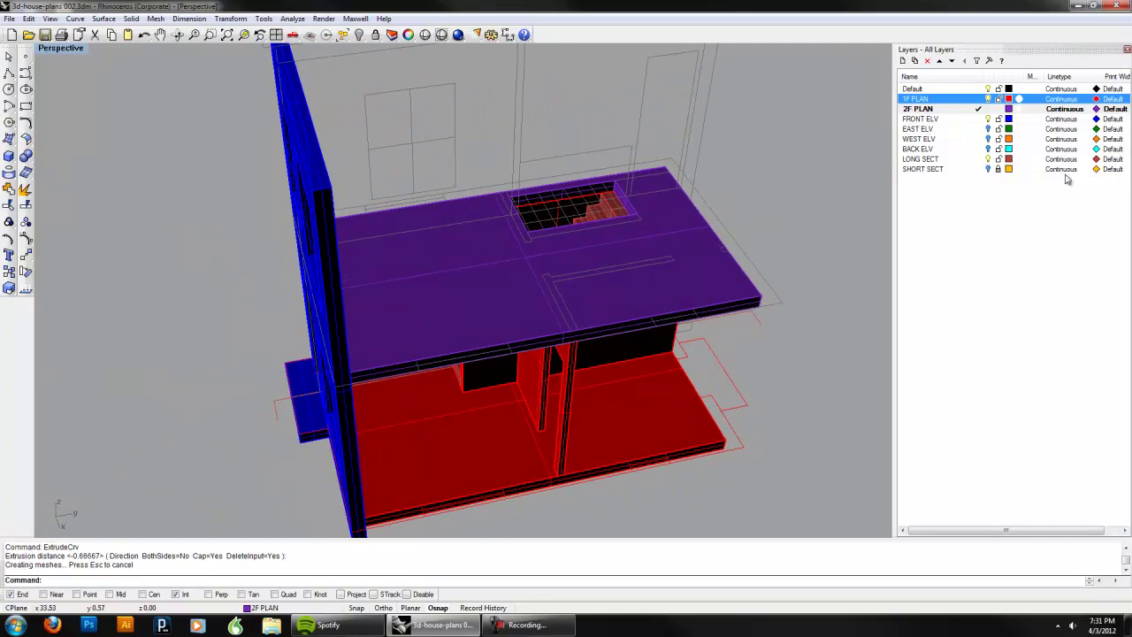
Step: Turn off the 1F PLAN, LONG SECT and FRONT ELV layers and hide the second-floor slab
click(988, 98)
click(988, 159)
click(987, 119)
right_drag(707, 195, 677, 260)
scroll(660, 268, up, 3)
click(661, 244)
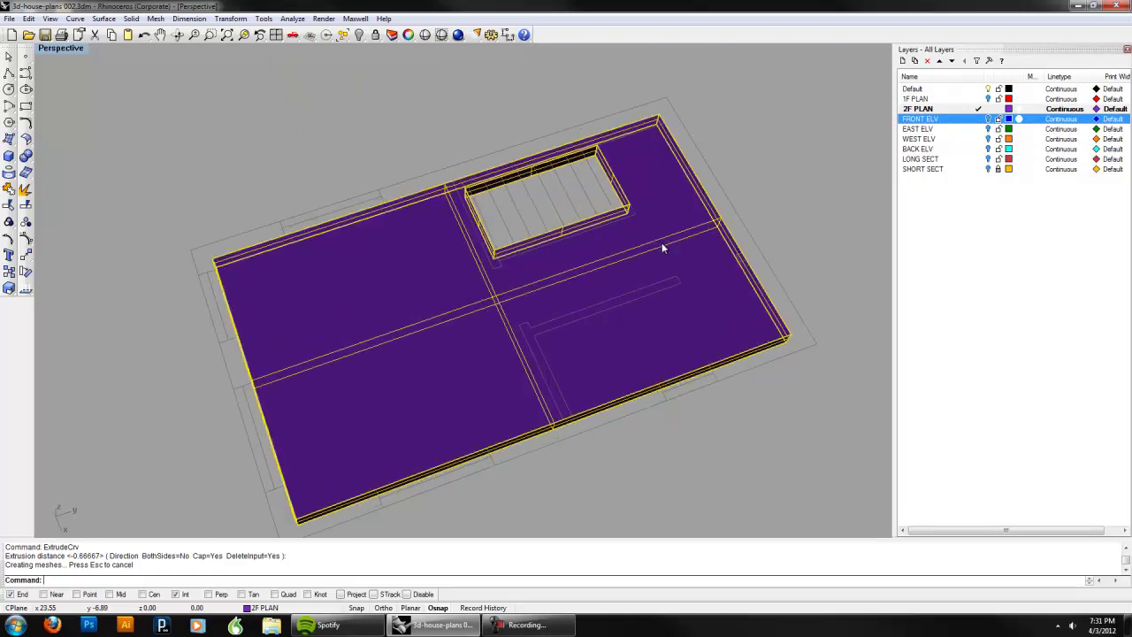
key(Return)
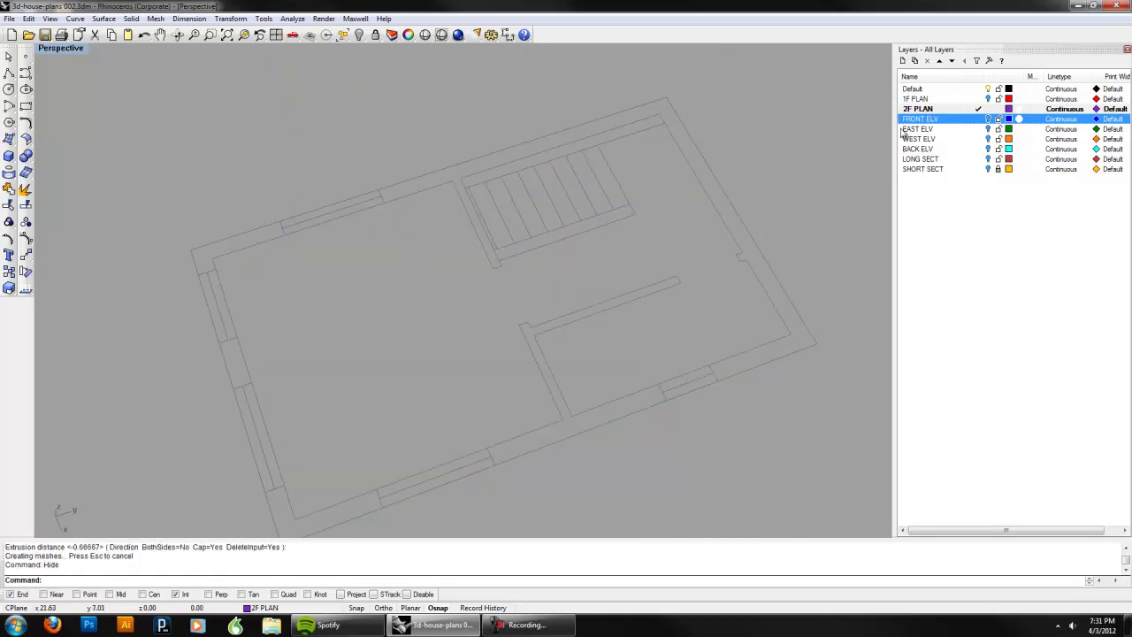
Step: Turn on the LONG SECT layer and hide the stair solid so only its section lines remain
click(988, 159)
right_drag(651, 199, 637, 100)
click(573, 250)
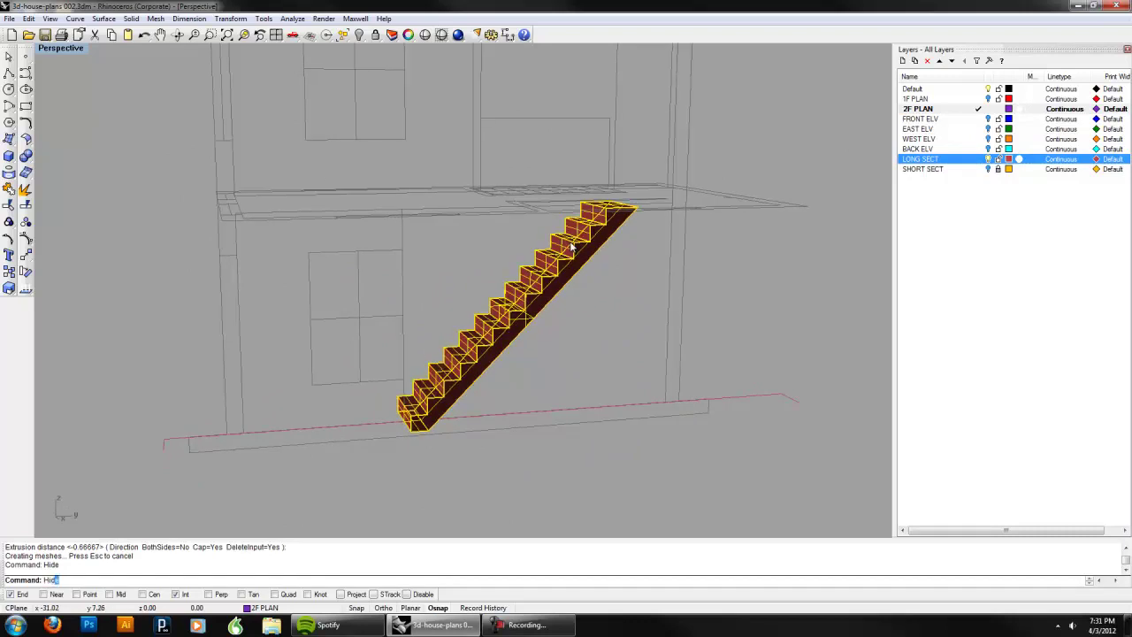
text(Hid)
key(Return)
right_drag(593, 244, 717, 349)
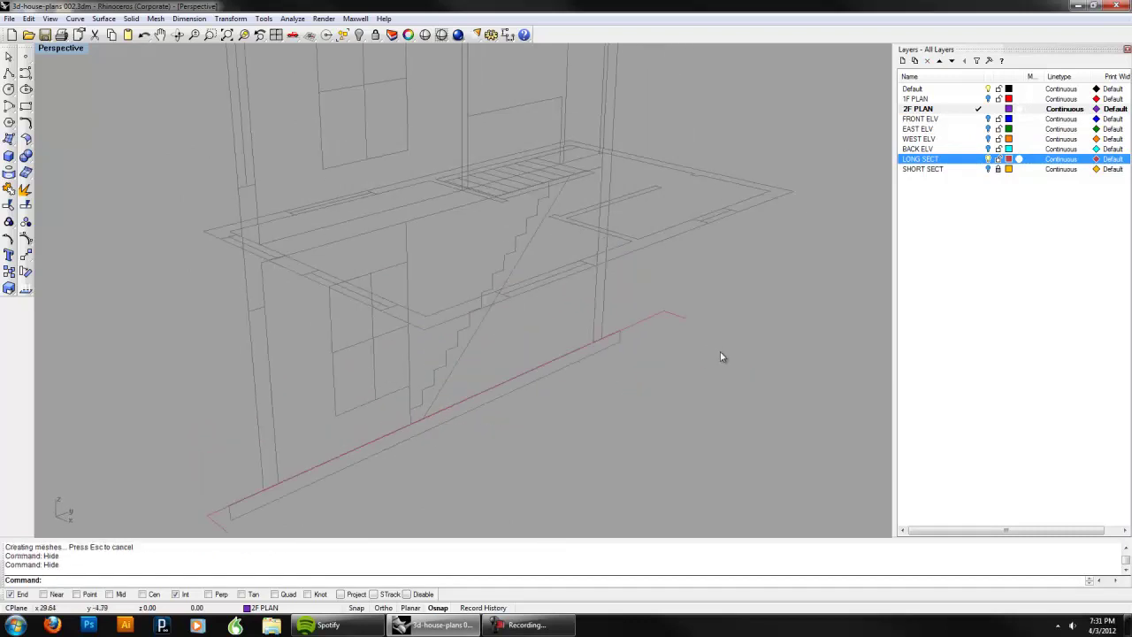
Step: Delete the leftover red curves along the base of the long section
drag(648, 307, 646, 309)
shift+right_drag(302, 535, 308, 506)
drag(199, 478, 199, 478)
key(Delete)
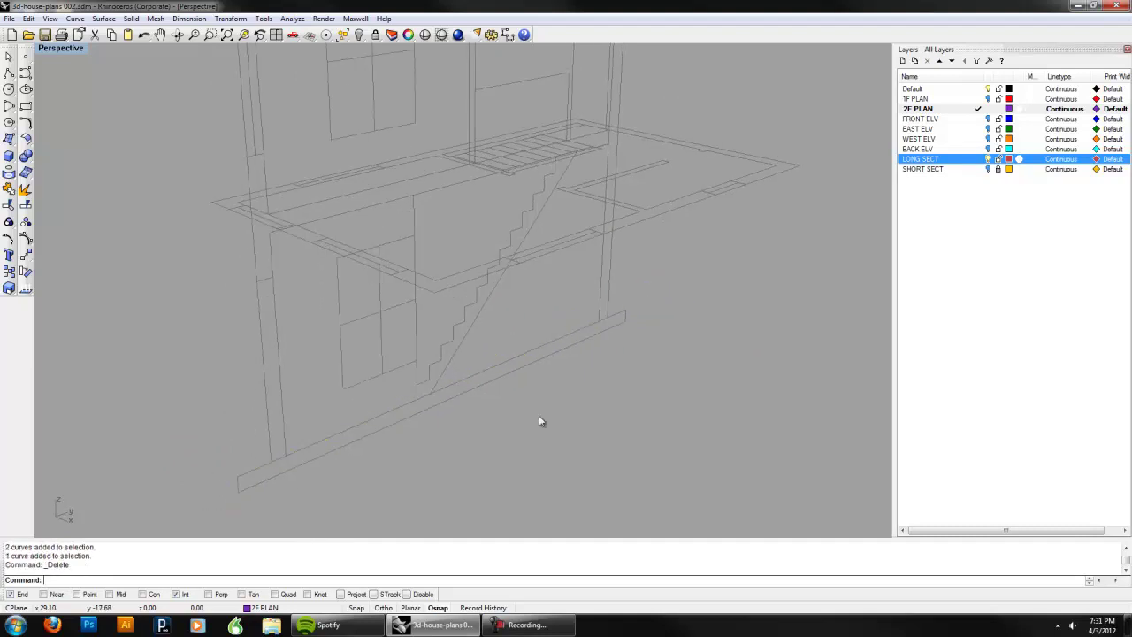
Step: Build a solid box on the 2F PLAN wall outline at the end of the stair opening, up to the section's ceiling line
right_drag(663, 278, 174, 158)
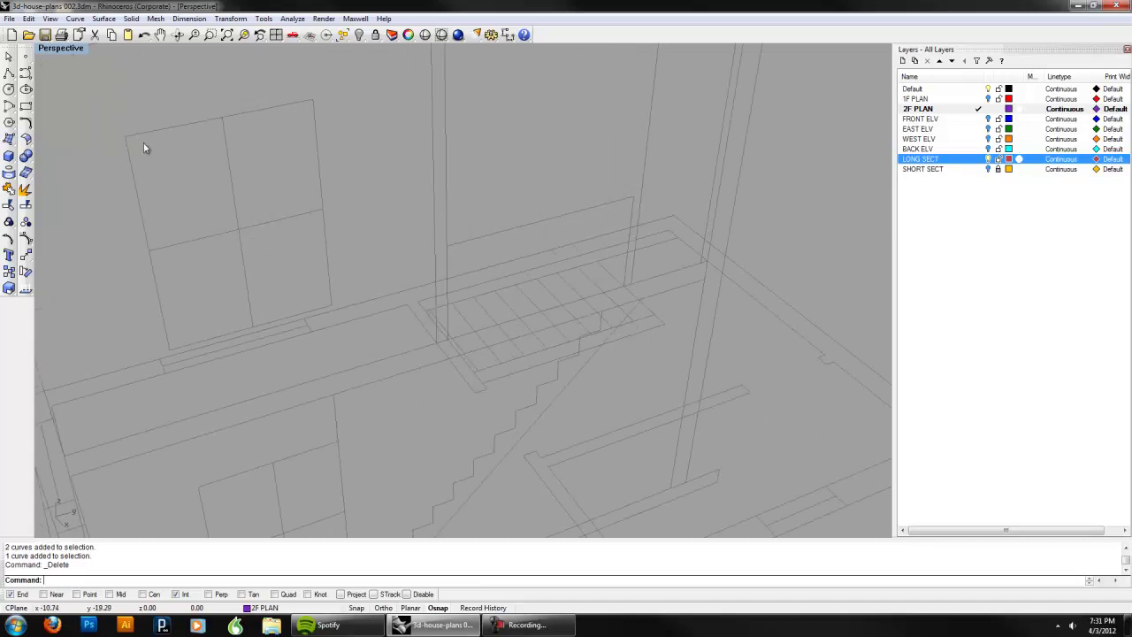
click(967, 110)
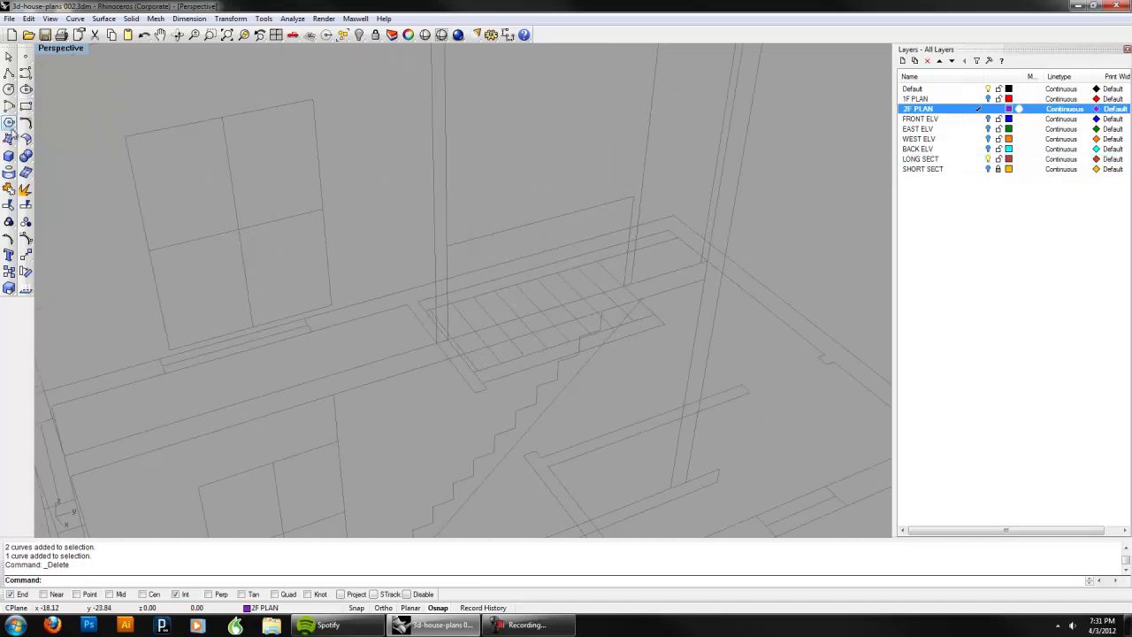
click(9, 156)
click(421, 297)
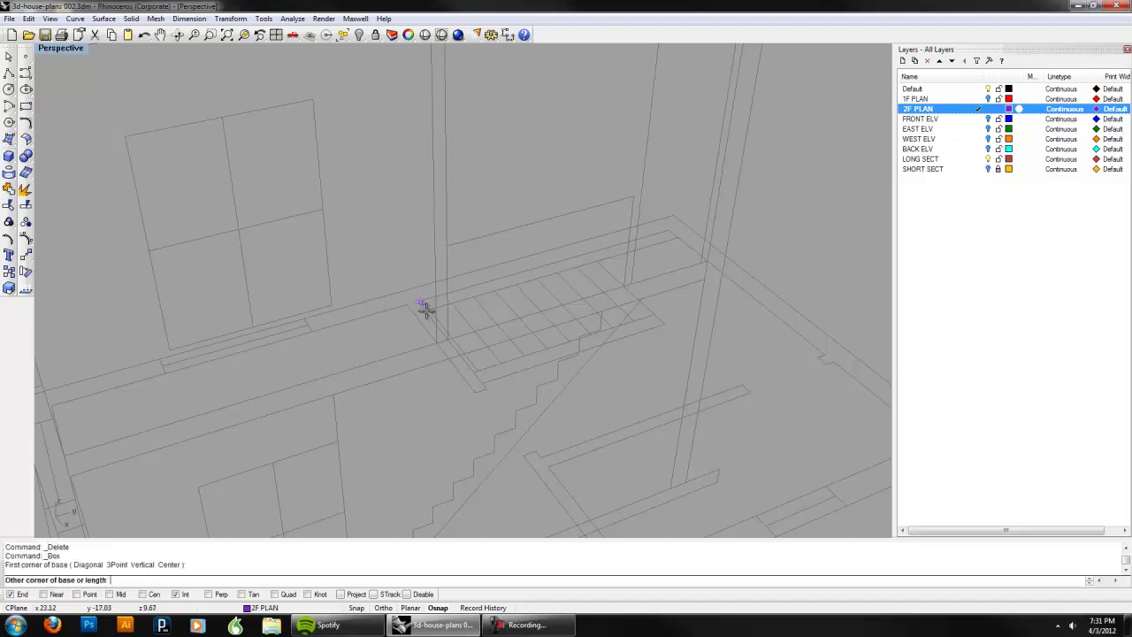
click(474, 395)
scroll(457, 291, down, 5)
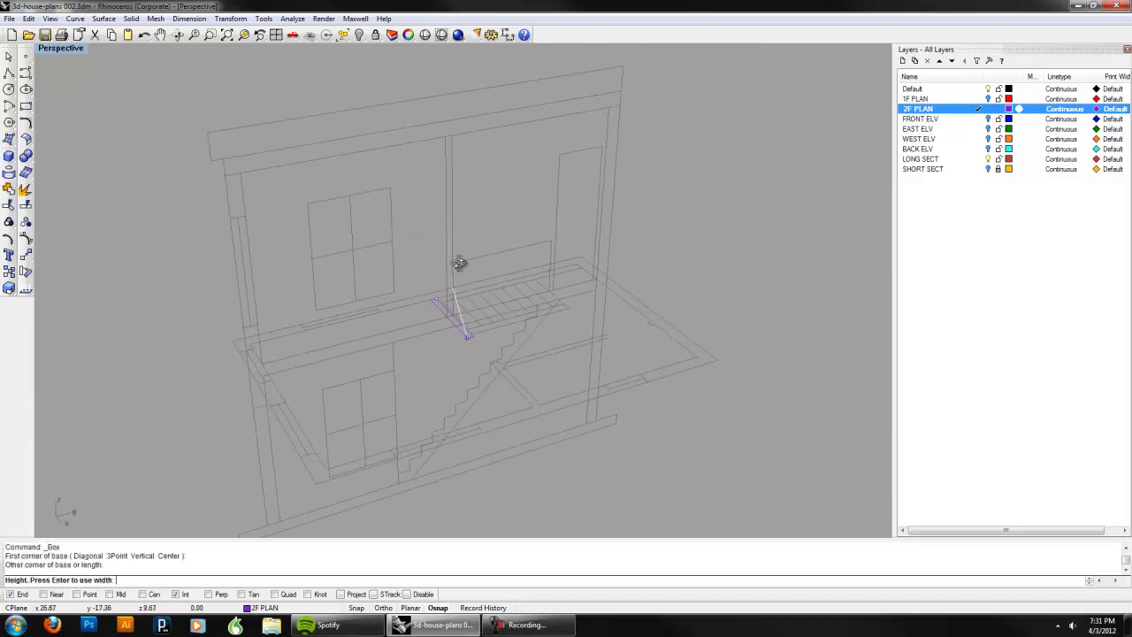
click(452, 132)
click(60, 48)
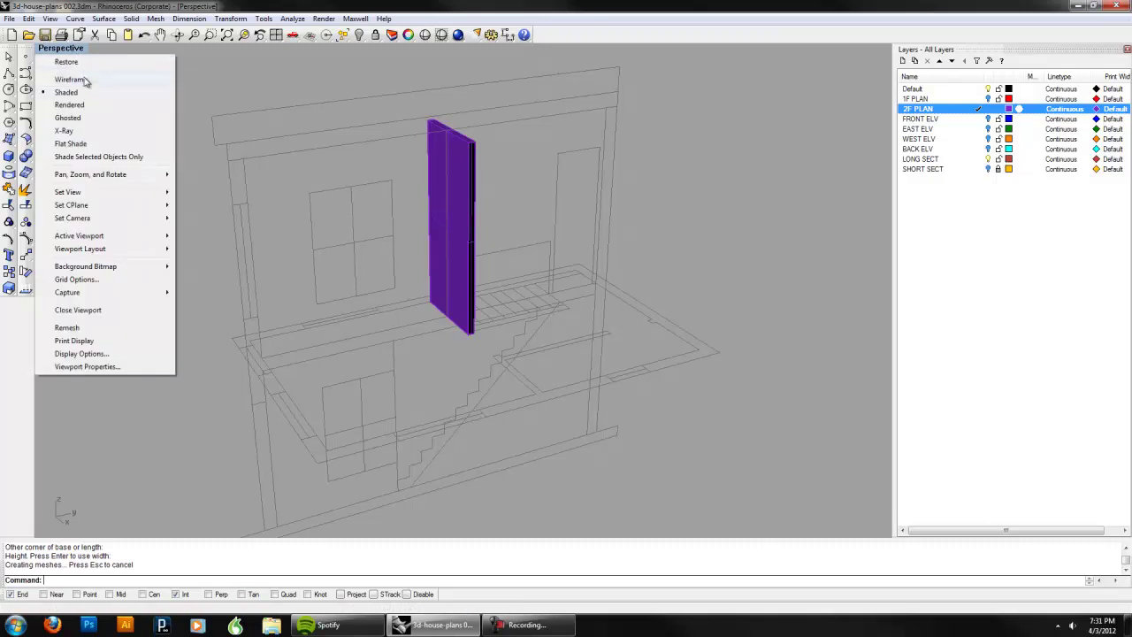
Step: Box the low guard wall along the long side of the stair opening, up to the half-height line in the section
right_drag(504, 196, 480, 216)
scroll(569, 314, up, 5)
right_click(617, 376)
click(607, 378)
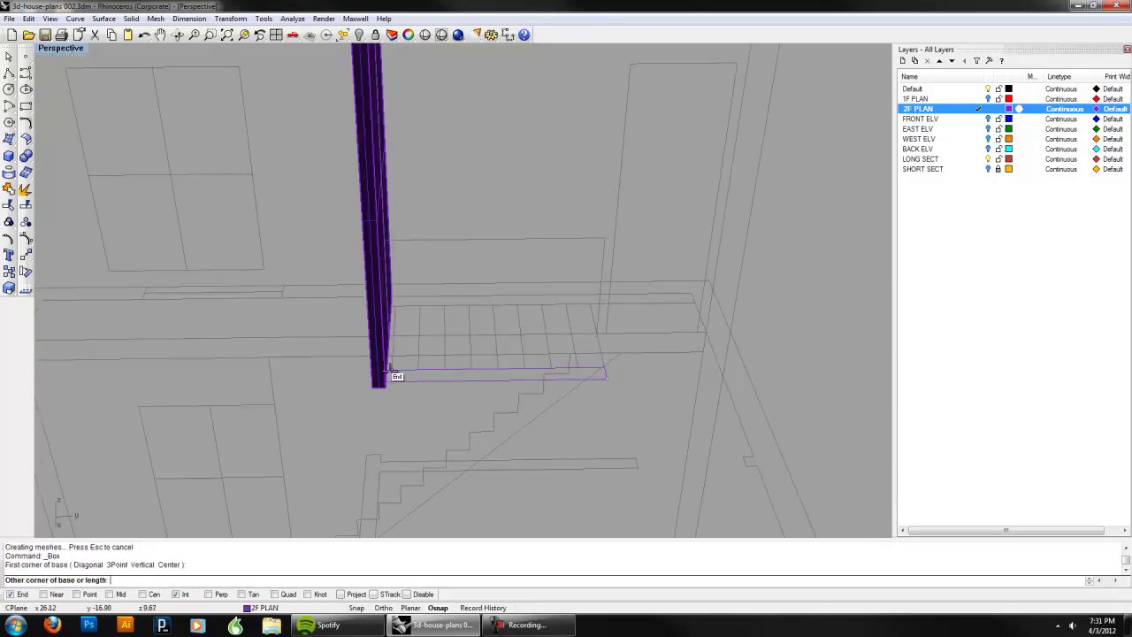
click(385, 370)
click(604, 245)
mouse_move(603, 245)
right_down()
mouse_move(586, 186)
mouse_move(518, 260)
mouse_move(495, 263)
mouse_move(662, 253)
mouse_move(677, 277)
mouse_move(707, 200)
mouse_move(698, 298)
mouse_move(775, 305)
mouse_move(687, 226)
right_up()
Step: Box the narrow wall stub on the far side of the doorway, at the exterior wall, up to ceiling height
key(Return)
click(790, 293)
click(788, 298)
click(530, 106)
right_drag(530, 106, 680, 281)
Step: Box the long interior wall parallel to the guard wall from its plan outline, up to ceiling height
key(Return)
scroll(689, 275, up, 3)
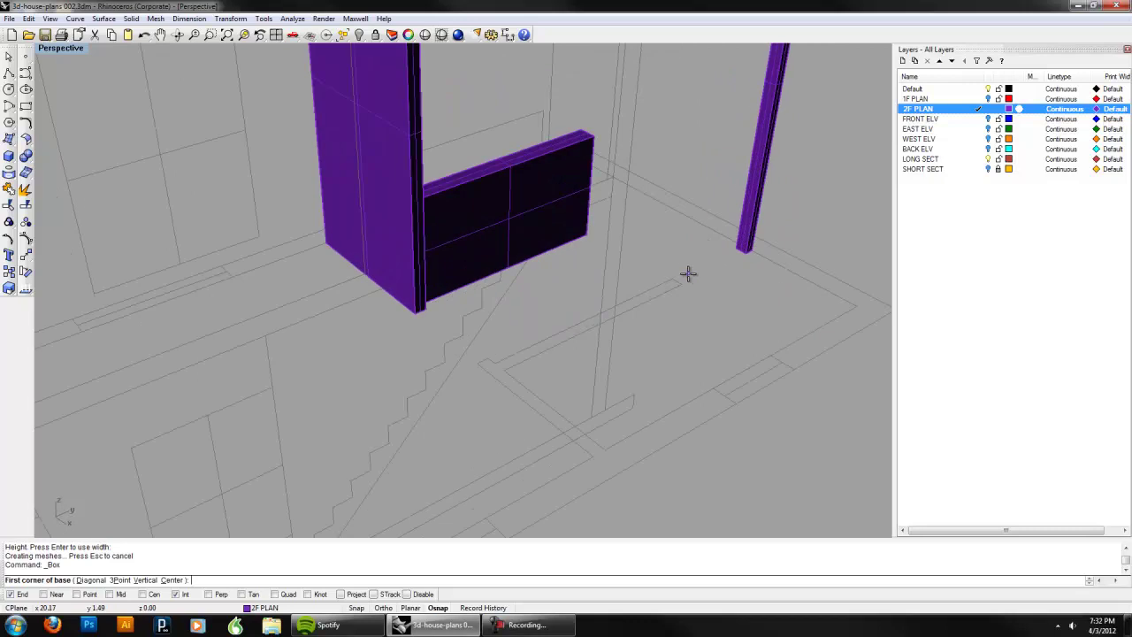
click(674, 277)
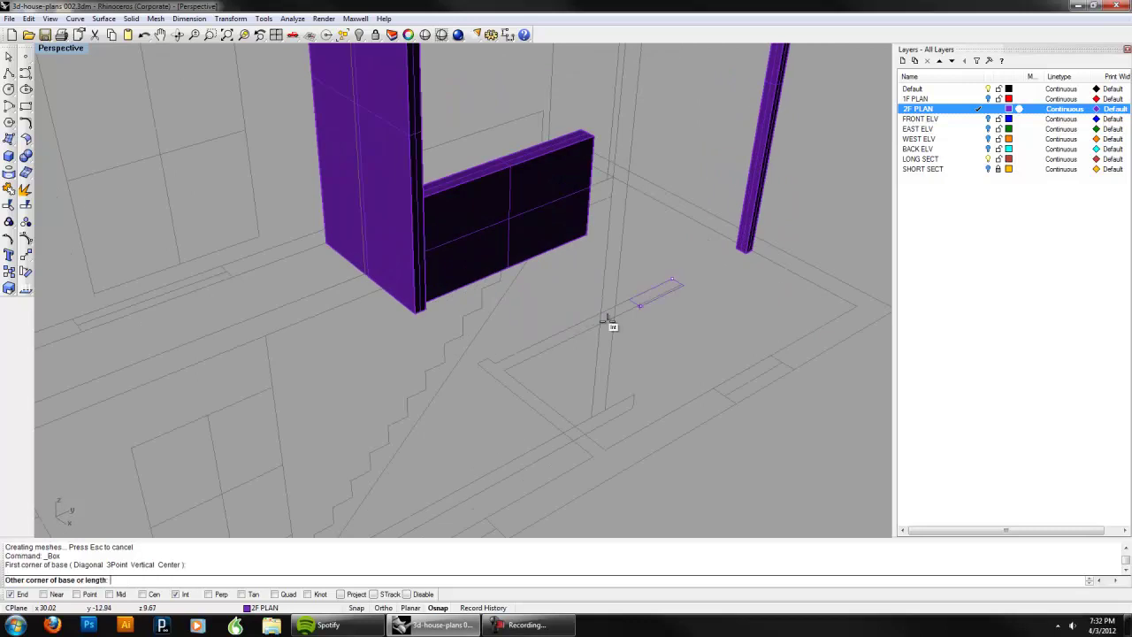
click(513, 370)
scroll(510, 369, down, 3)
click(658, 137)
right_drag(659, 137, 594, 203)
scroll(559, 223, up, 3)
Step: Add a header box over the doorway between the long interior wall and the narrow stub, down to the section's door-head line
key(Return)
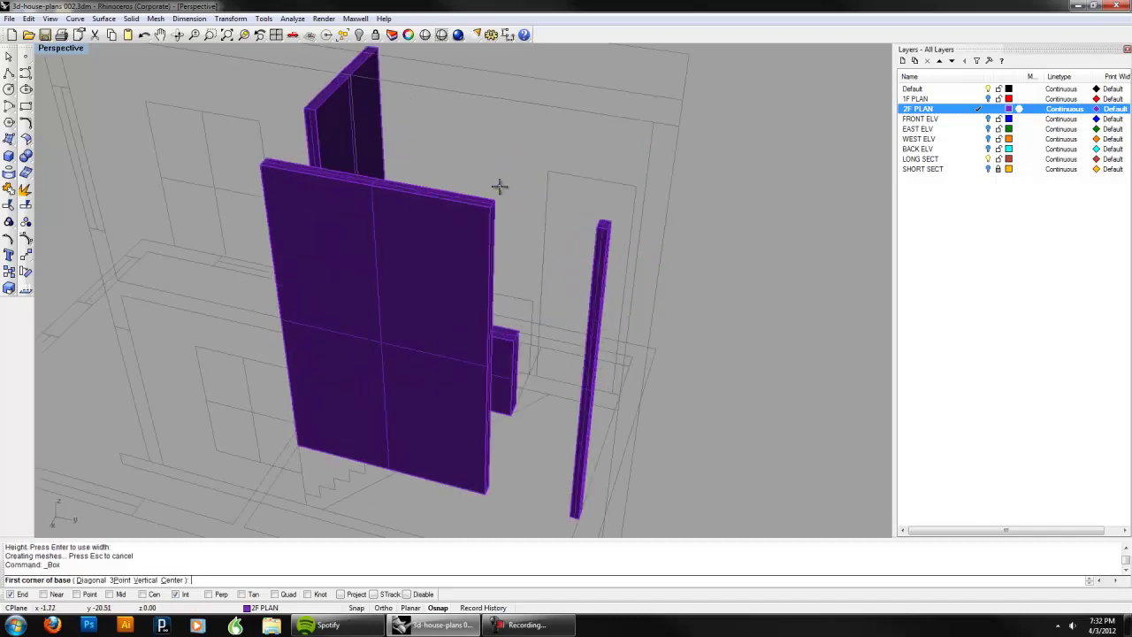
click(500, 196)
click(599, 228)
right_drag(569, 215, 575, 172)
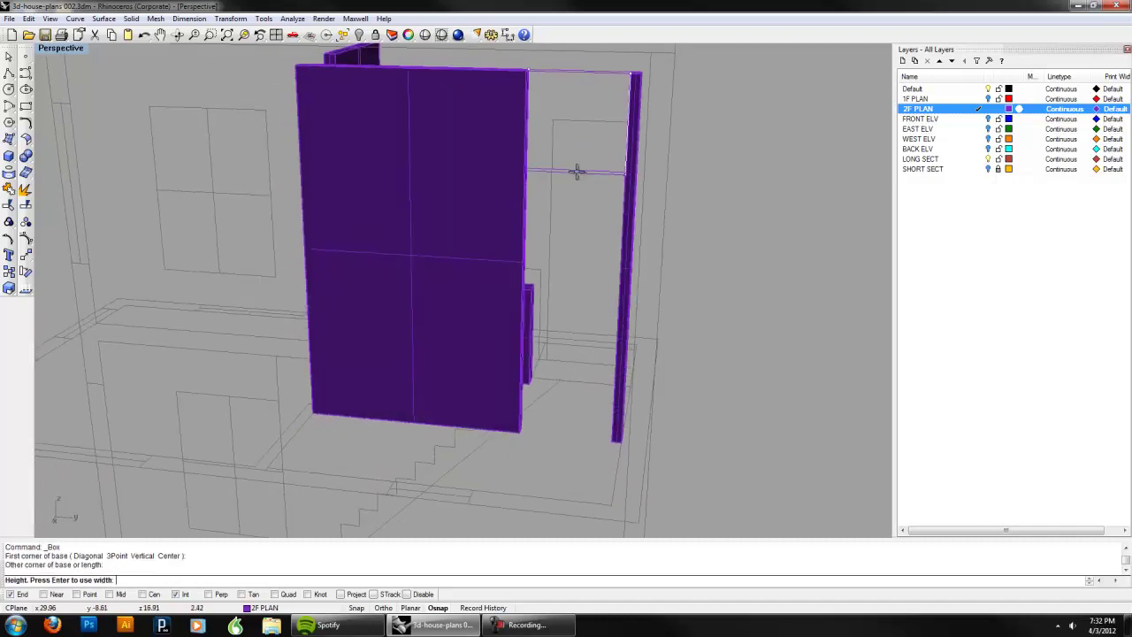
click(556, 124)
right_drag(556, 124, 563, 208)
right_drag(370, 284, 488, 291)
key(Return)
click(485, 225)
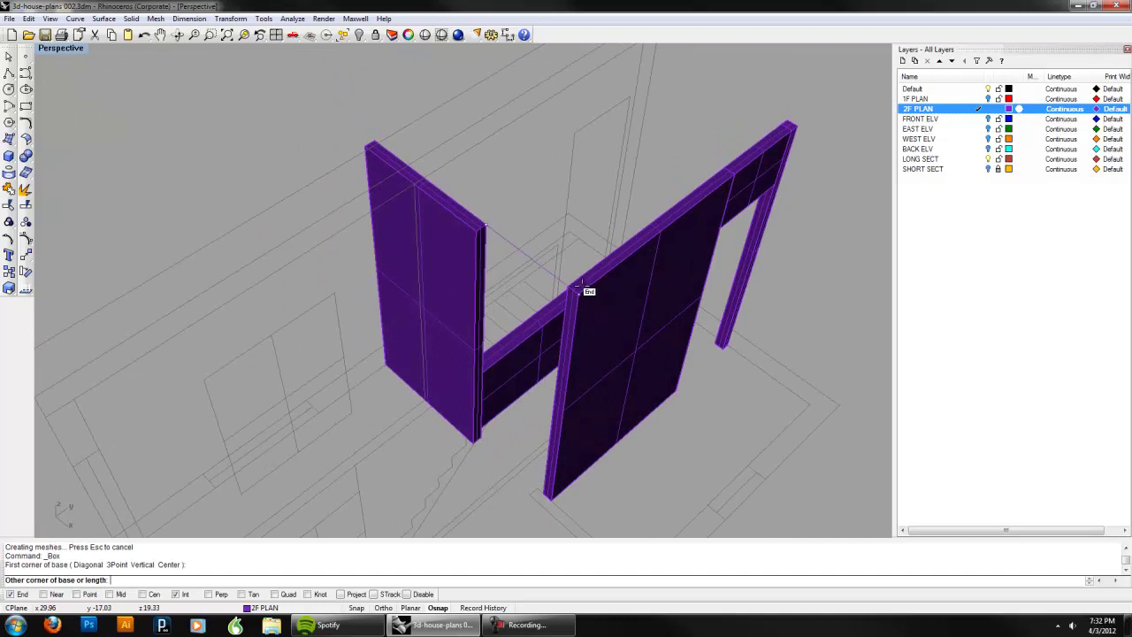
right_drag(577, 289, 601, 314)
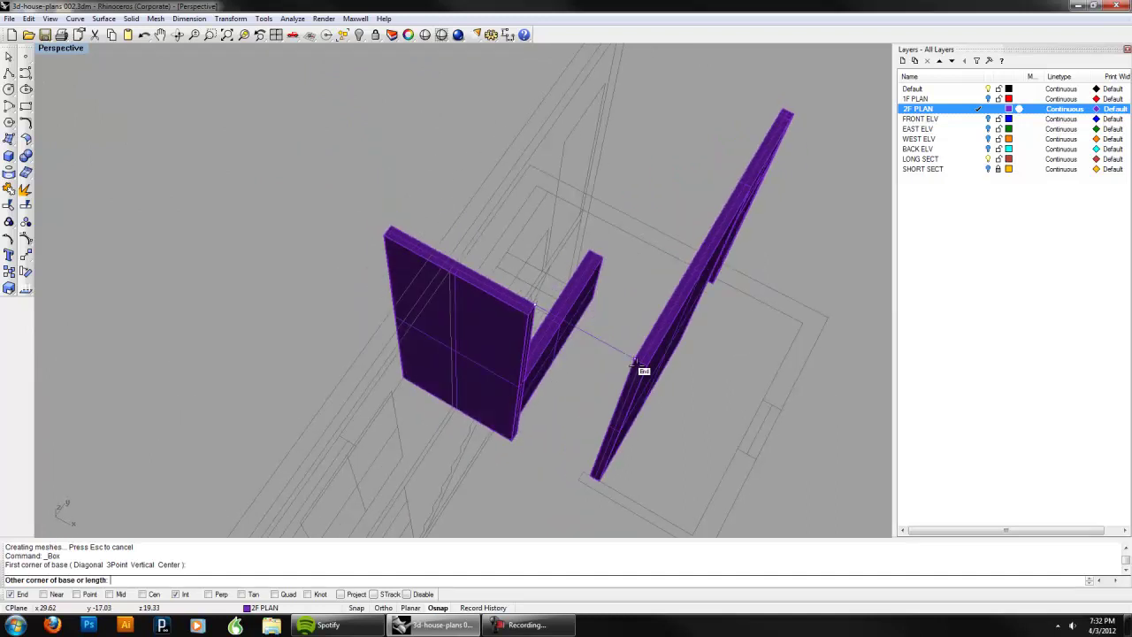
key(Escape)
Step: Box the cross wall at the near end of the long interior wall, matching its top height
right_drag(655, 422, 550, 426)
key(Return)
click(545, 426)
click(644, 502)
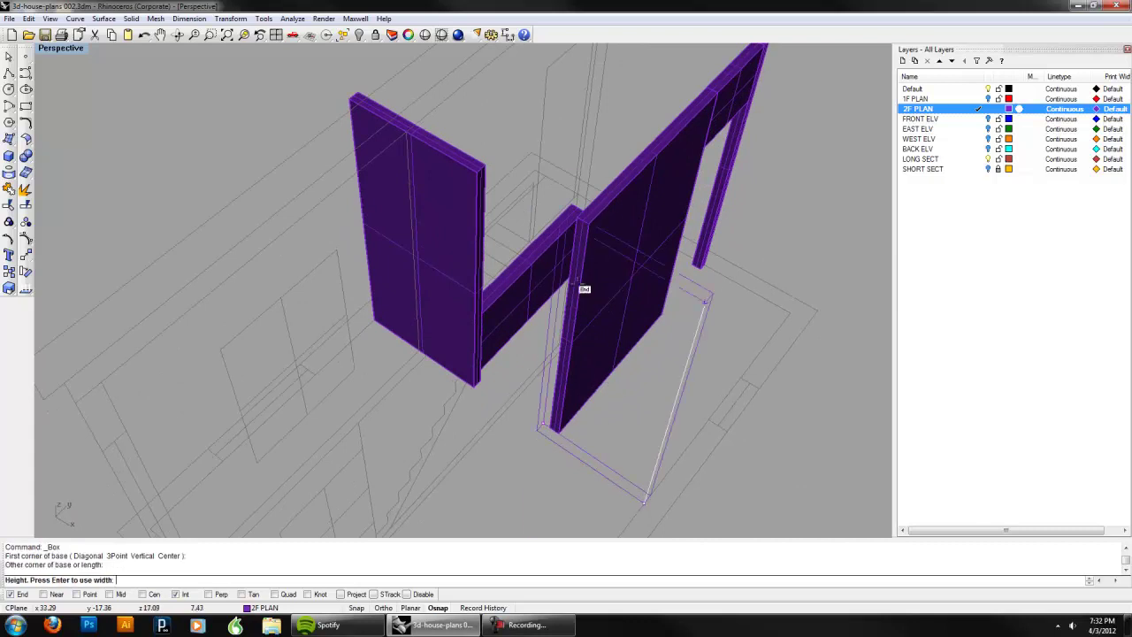
click(590, 237)
scroll(597, 203, down, 3)
Step: Try to add a header box between the stair-end wall and the cross wall, then undo it
key(Return)
scroll(588, 203, up, 4)
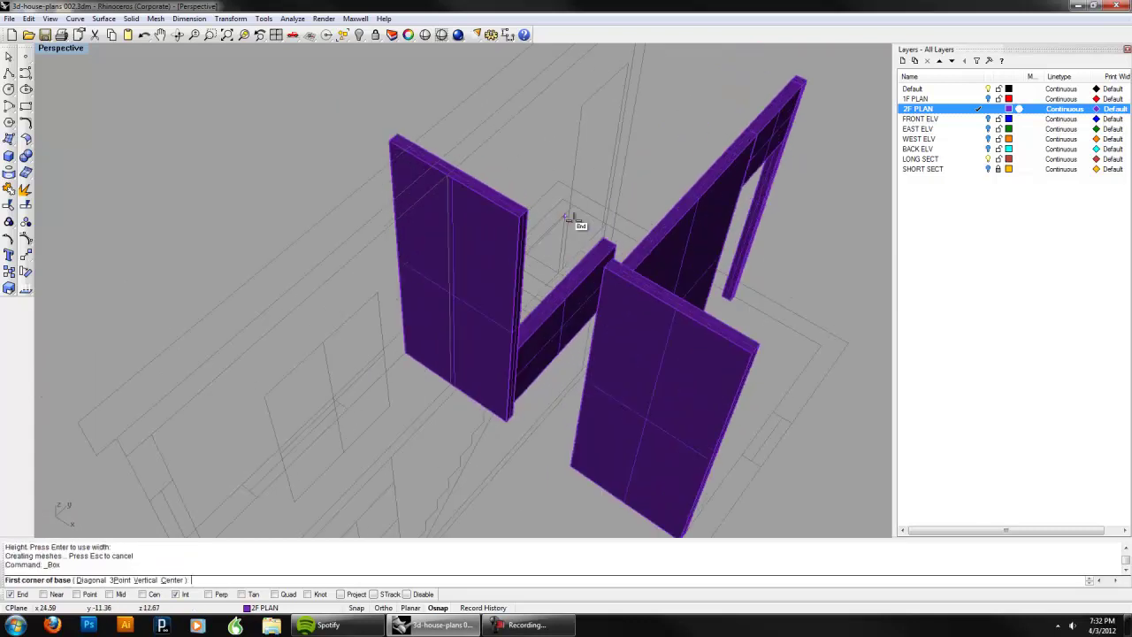
click(525, 206)
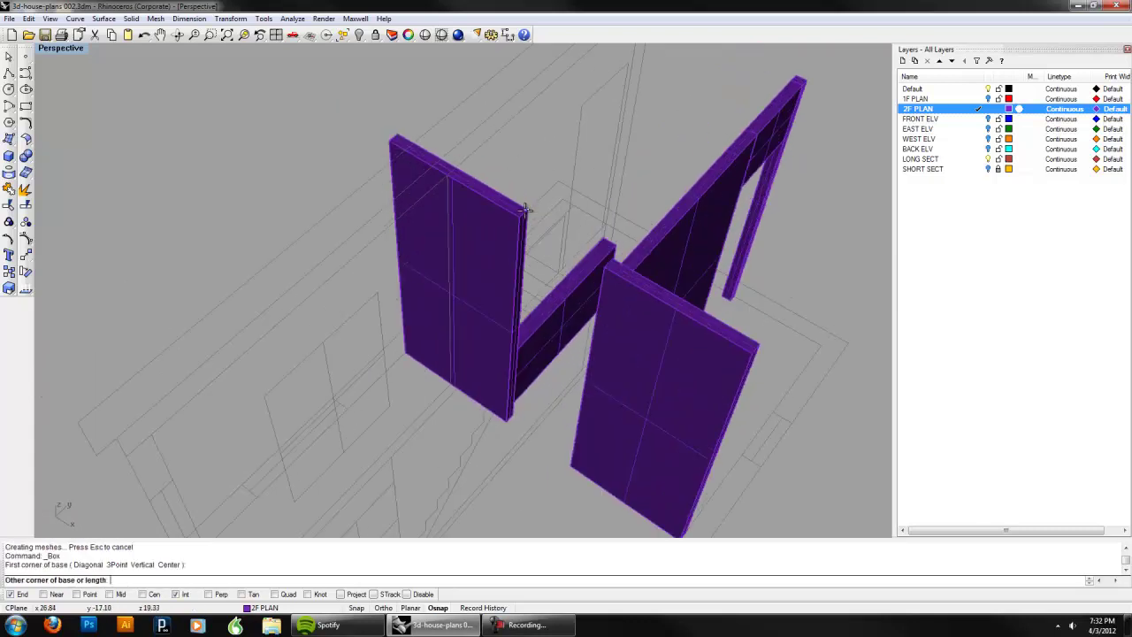
click(606, 262)
click(739, 181)
right_drag(740, 182, 693, 194)
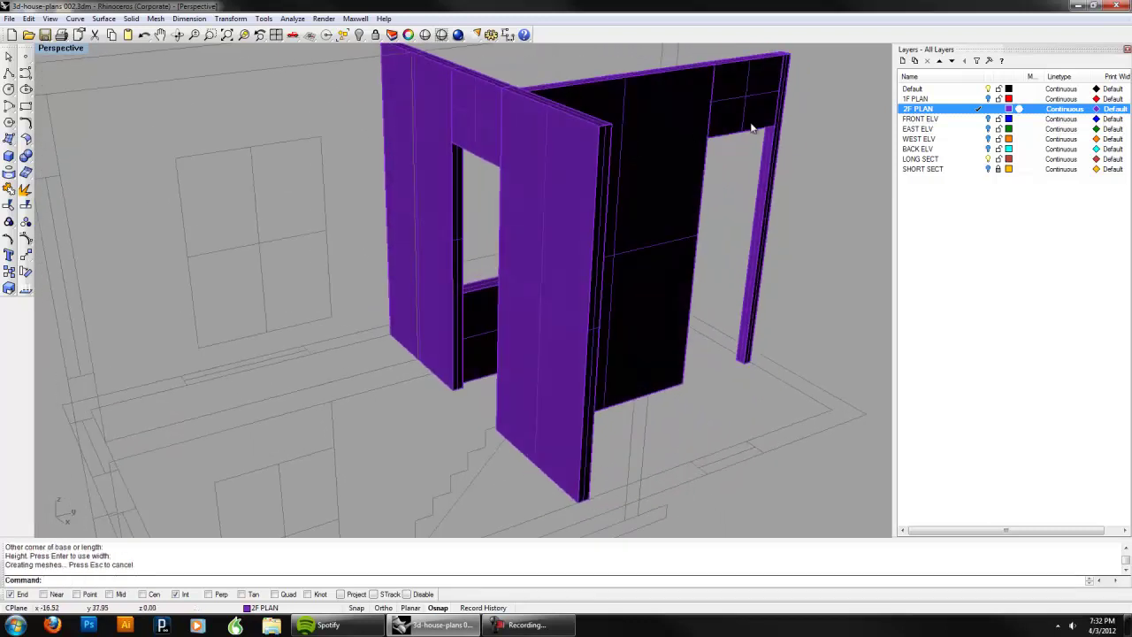
key(ctrl+z)
Step: Add a header box over the opening between the stair-end wall and the cross wall, flush with both and down to door-head height
right_drag(555, 154, 517, 146)
key(Return)
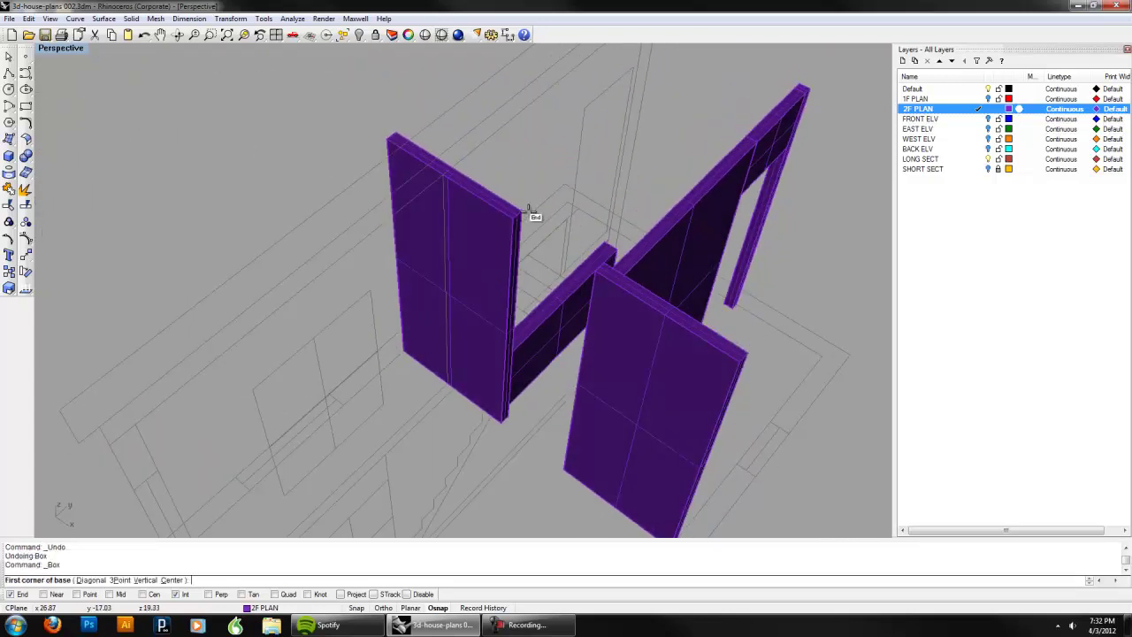
click(529, 212)
click(594, 272)
right_drag(594, 272, 550, 233)
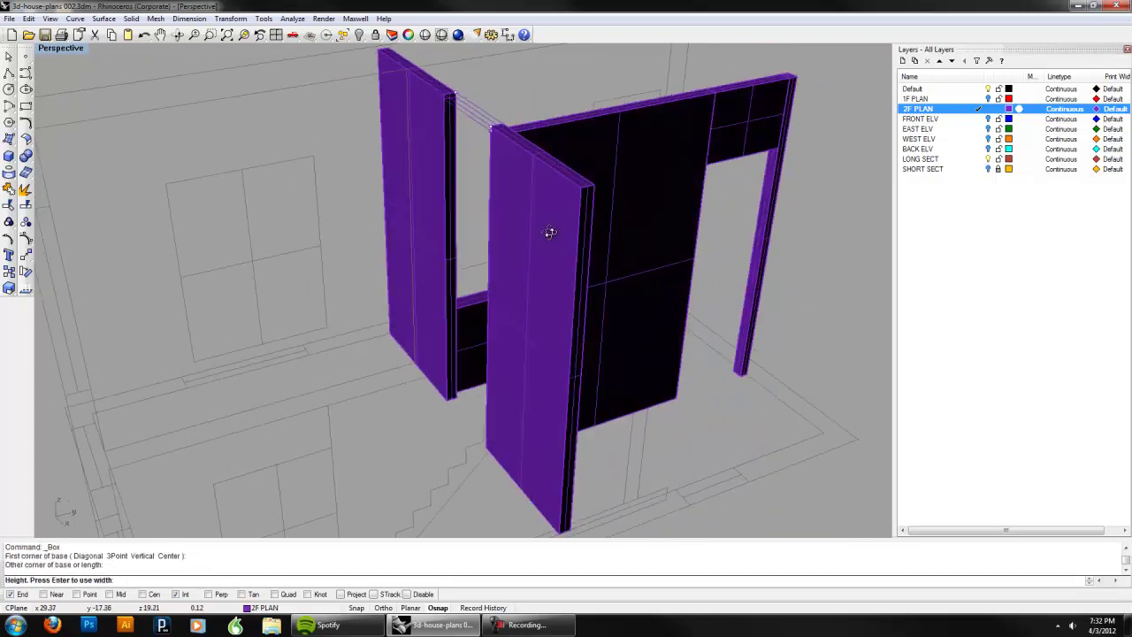
click(714, 170)
right_drag(715, 172, 627, 279)
scroll(557, 252, down, 5)
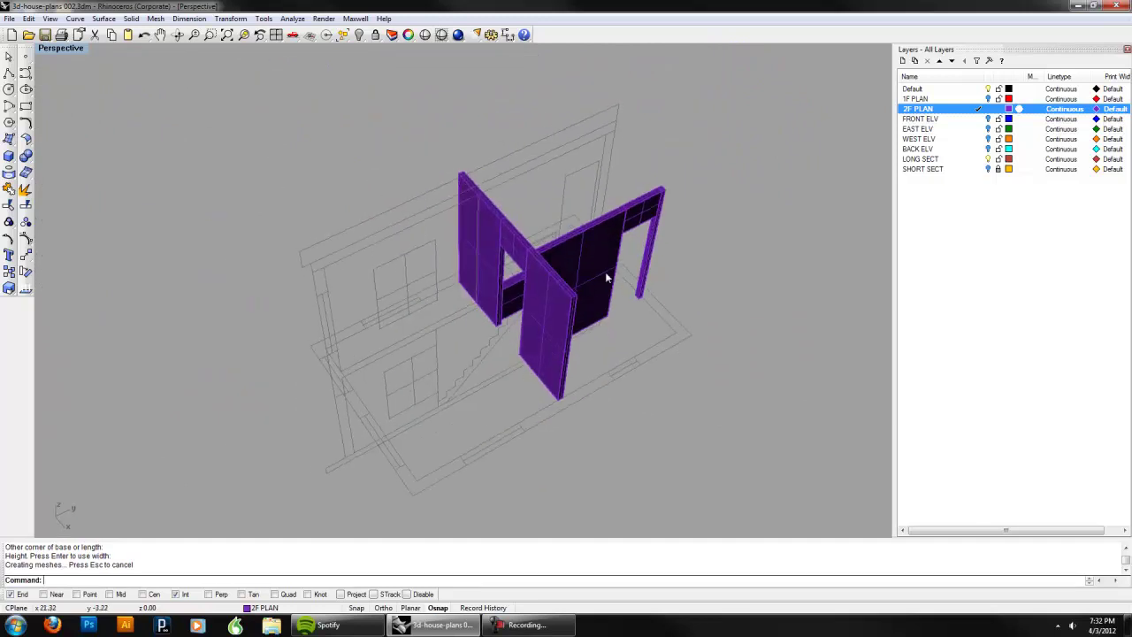
scroll(566, 292, up, 5)
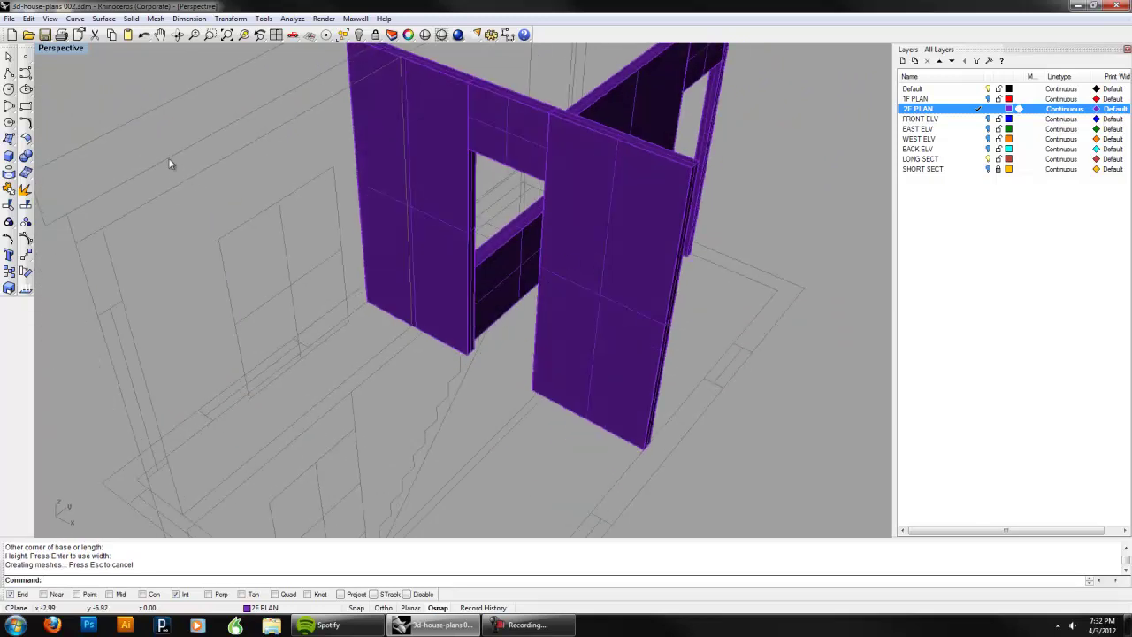
Step: Trace a closed polyline around the face of the stair-end wall, header and cross wall, leaving out the door opening
click(26, 89)
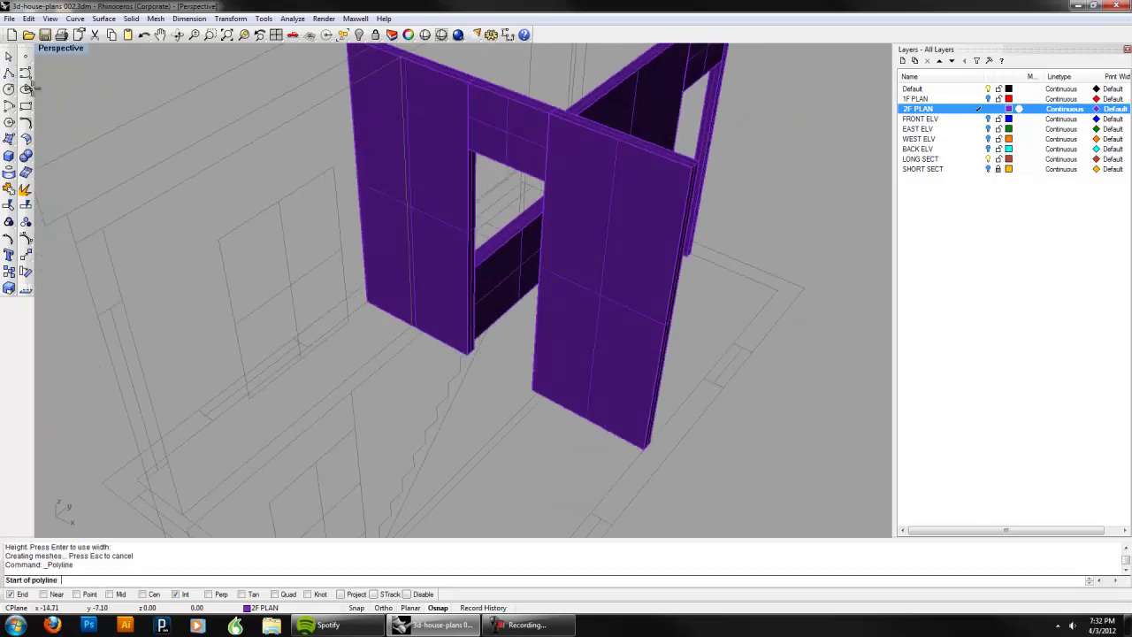
click(364, 306)
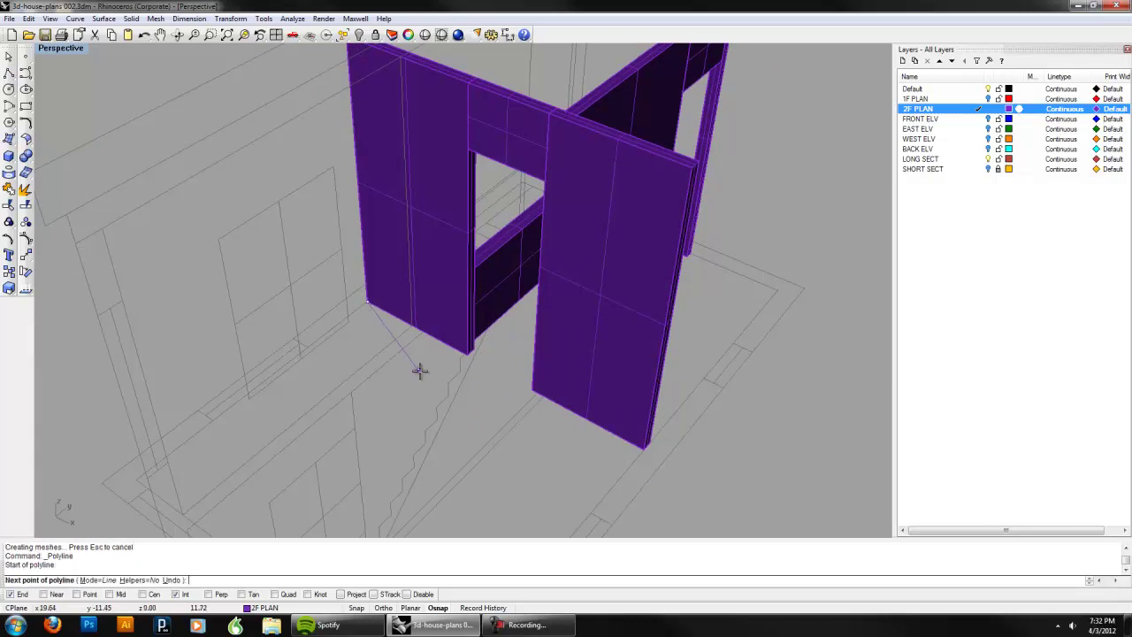
click(464, 359)
click(458, 150)
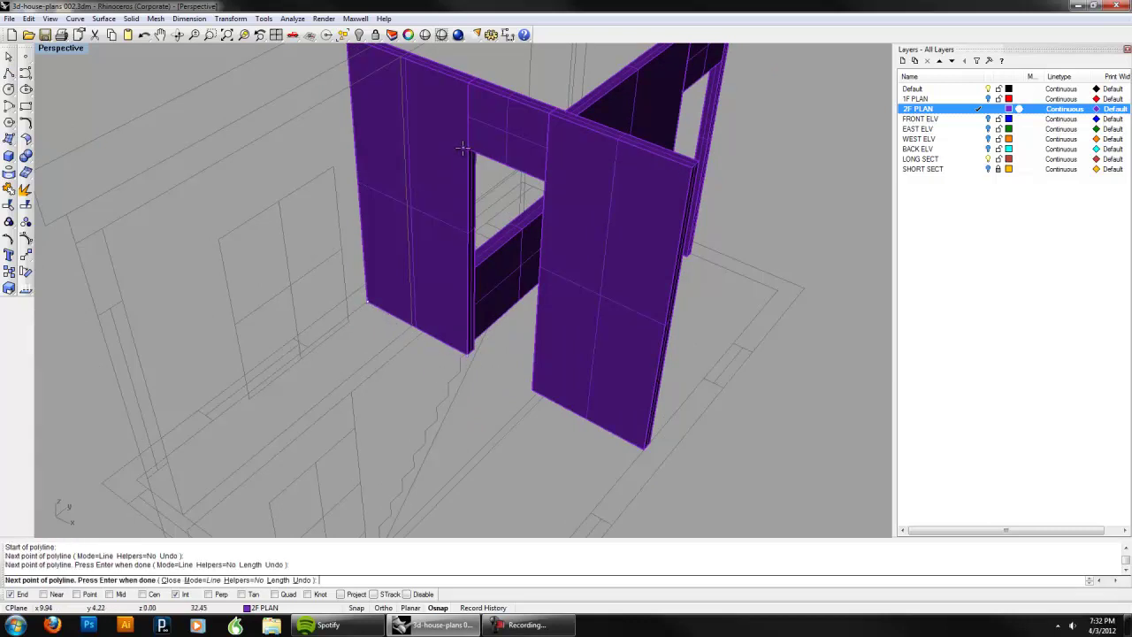
click(546, 181)
click(526, 388)
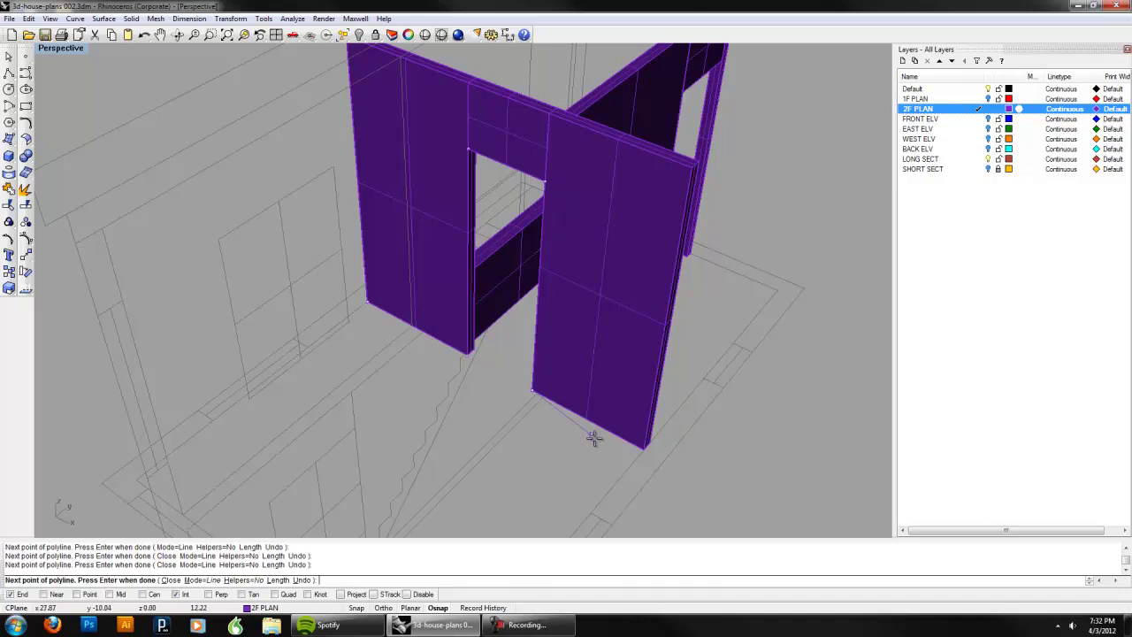
click(641, 456)
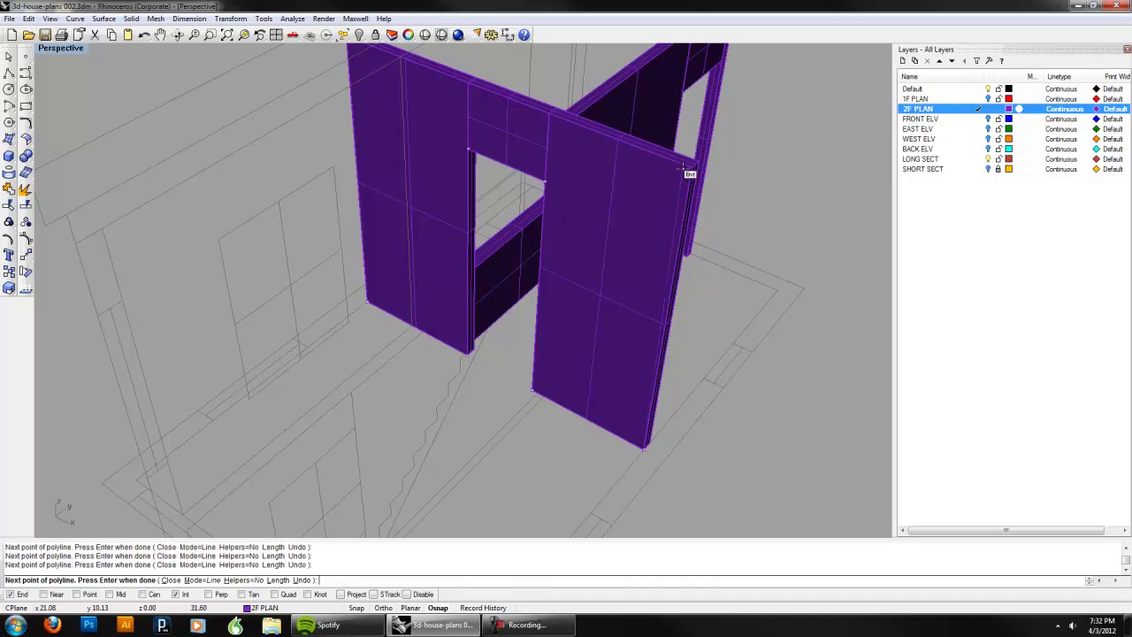
right_drag(416, 111, 403, 186)
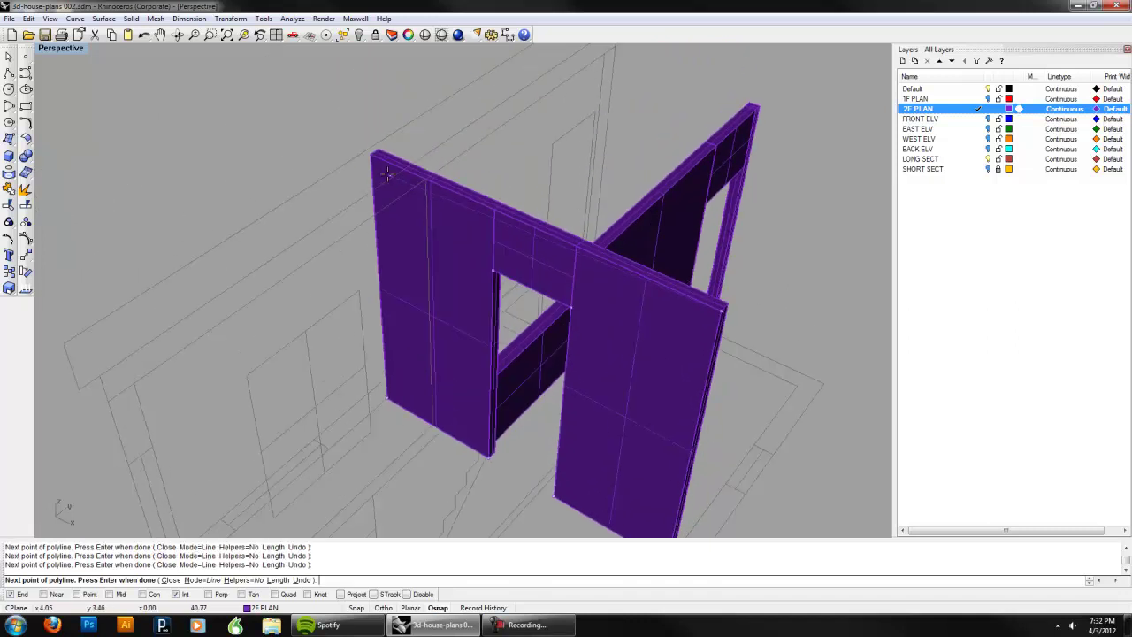
key(Return)
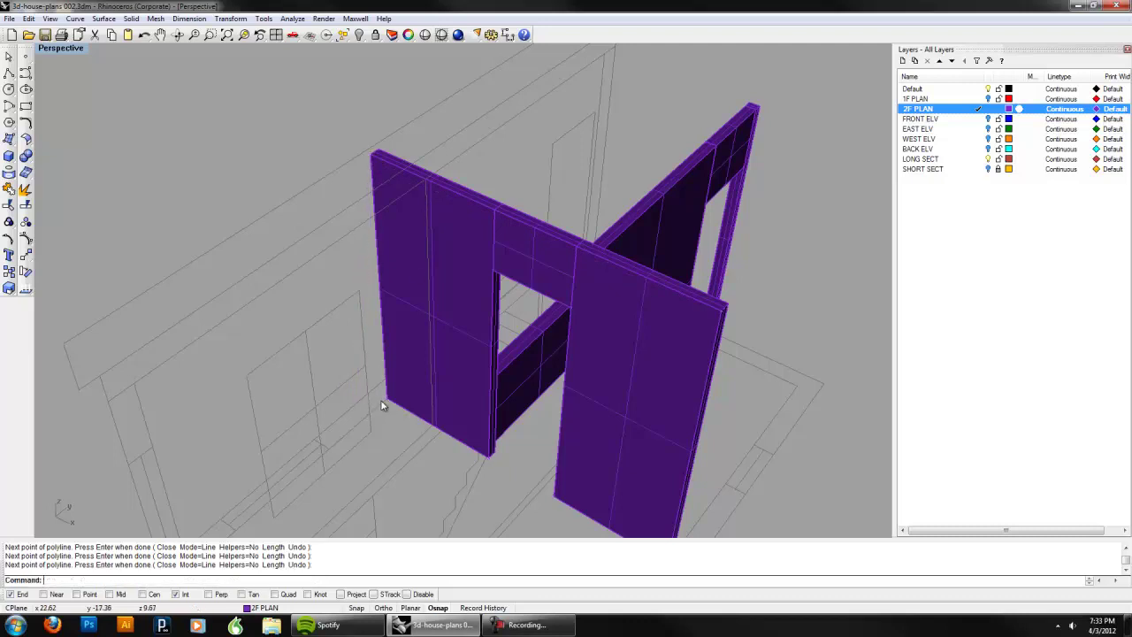
Step: Delete the stair-end wall, header and cross wall boxes, keeping only their traced outline
click(416, 269)
key(Delete)
click(527, 247)
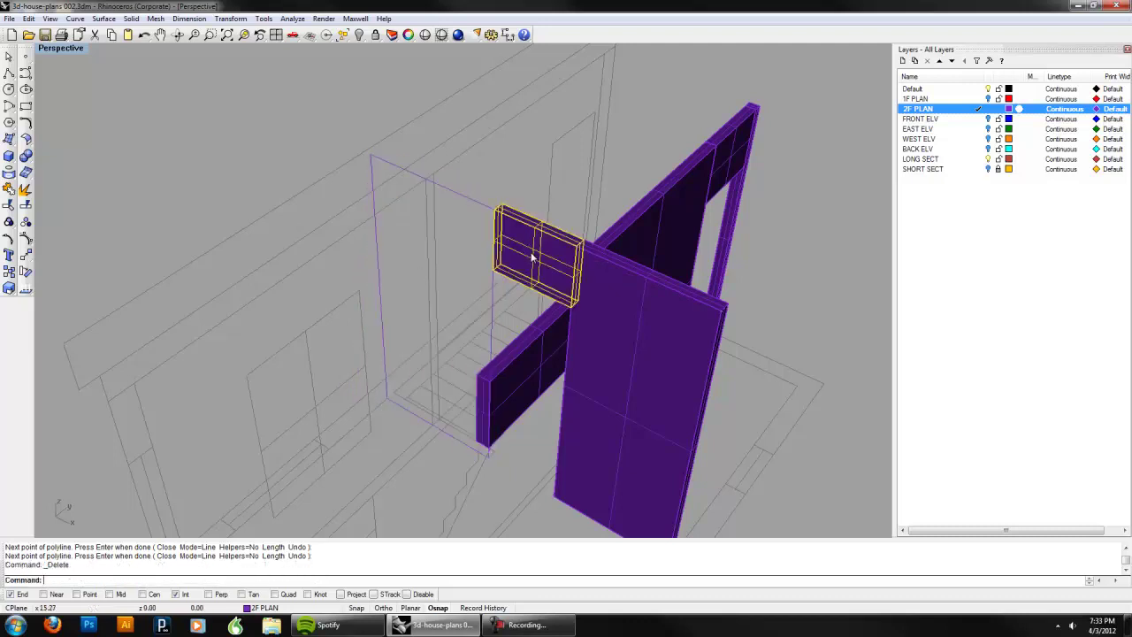
key(Delete)
click(619, 323)
key(Delete)
right_drag(619, 323, 447, 278)
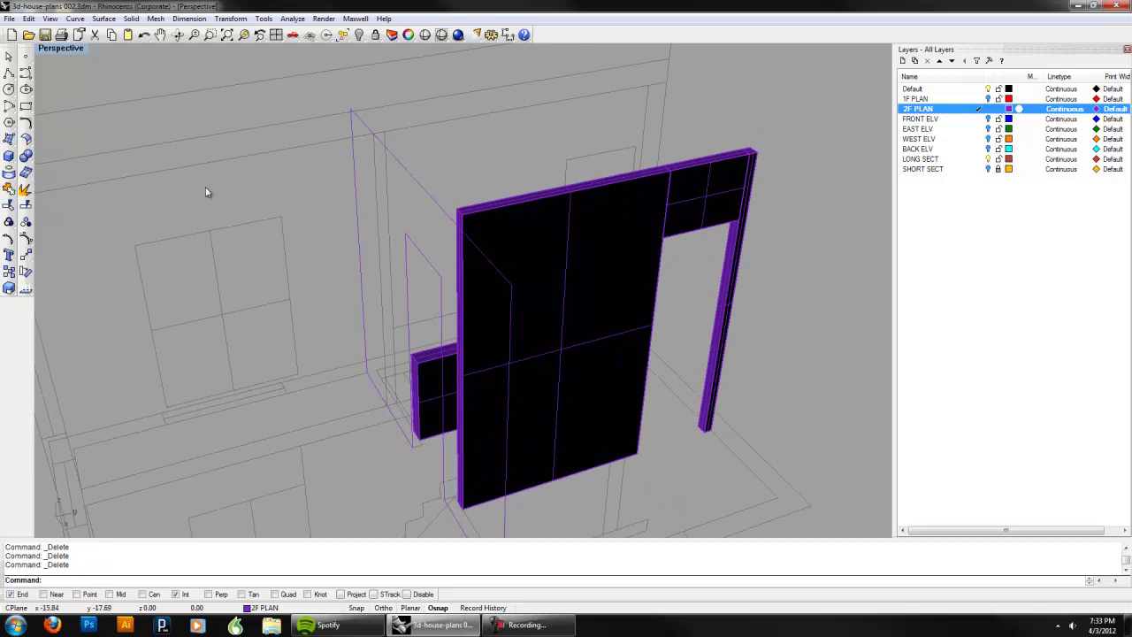
Step: Trace a closed polyline around the face of the long interior wall, its door header and the narrow stub, leaving out the doorway
click(10, 88)
click(9, 72)
right_drag(96, 115, 346, 449)
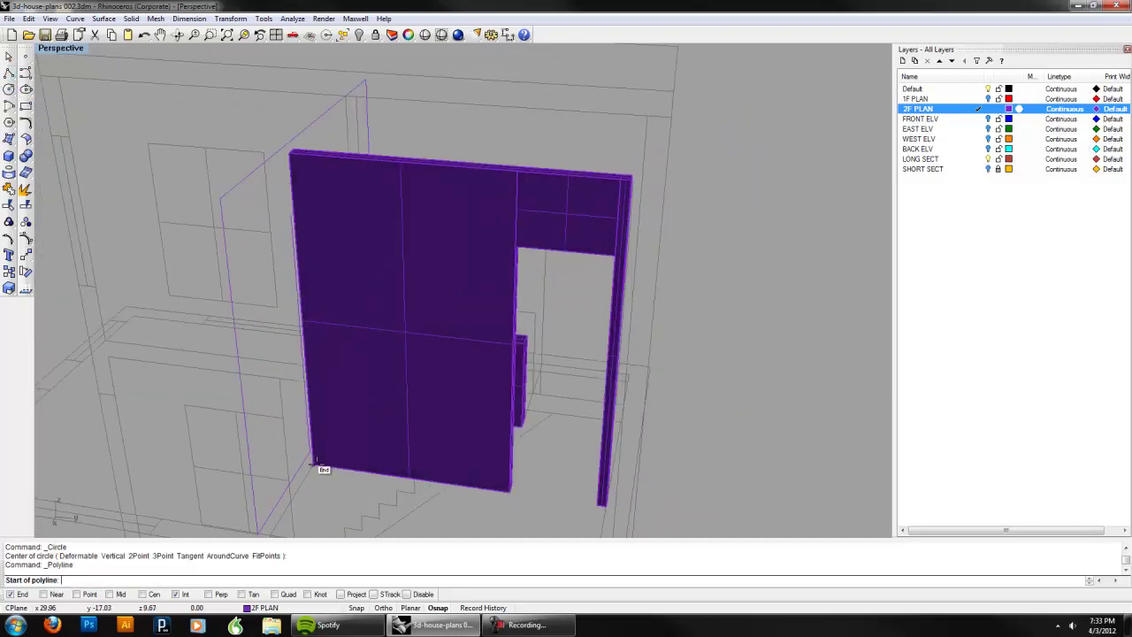
click(315, 460)
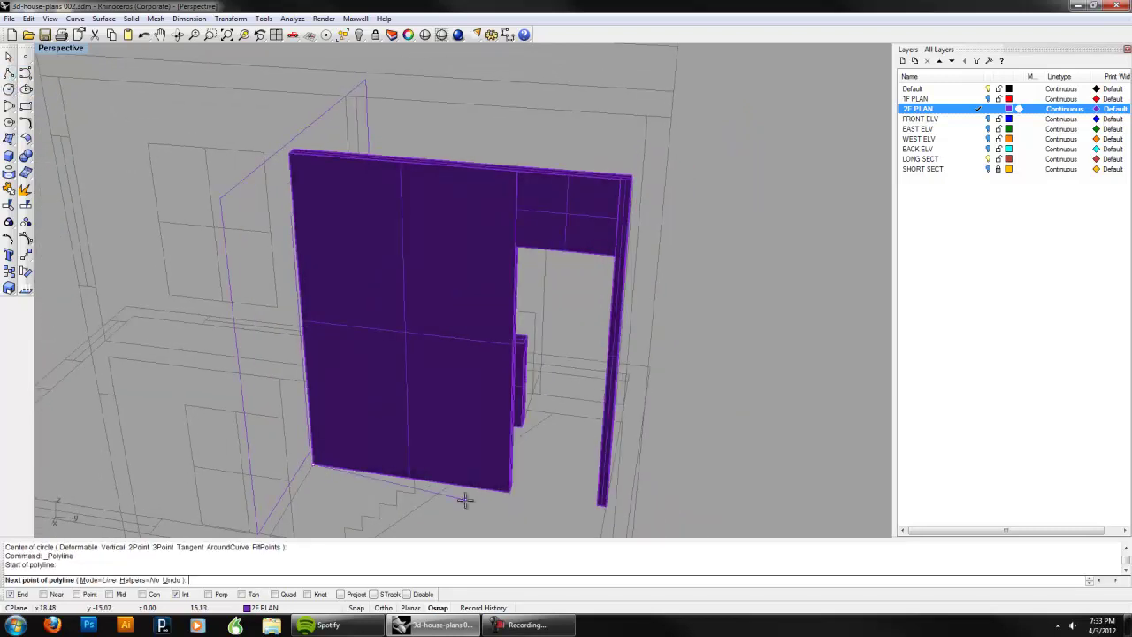
click(515, 247)
click(616, 257)
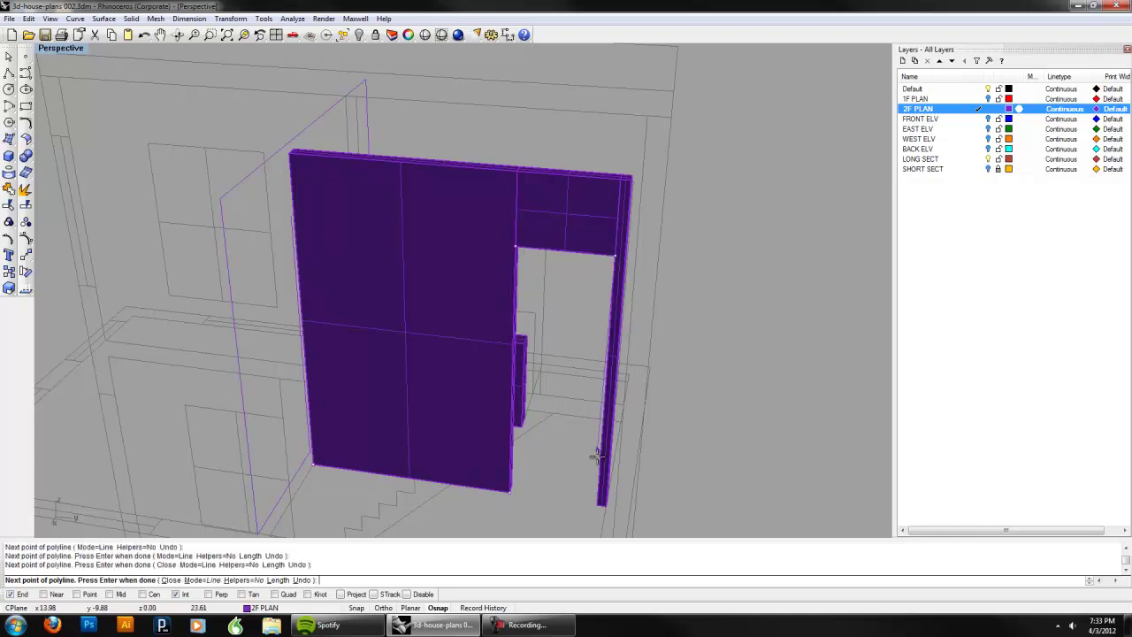
click(593, 510)
click(599, 510)
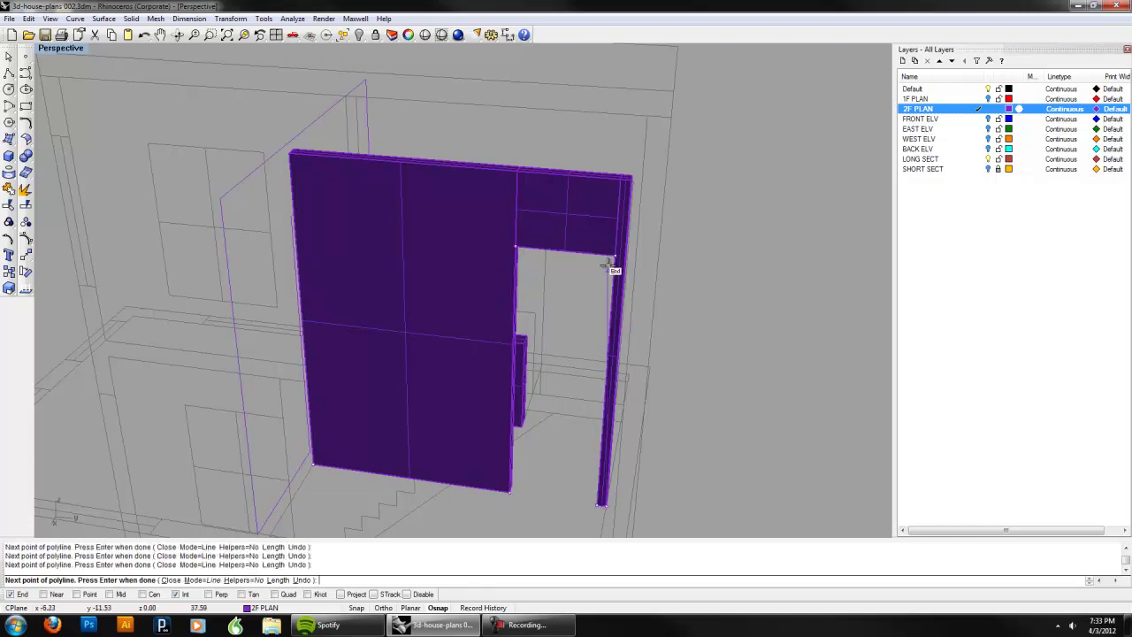
right_drag(623, 186, 589, 205)
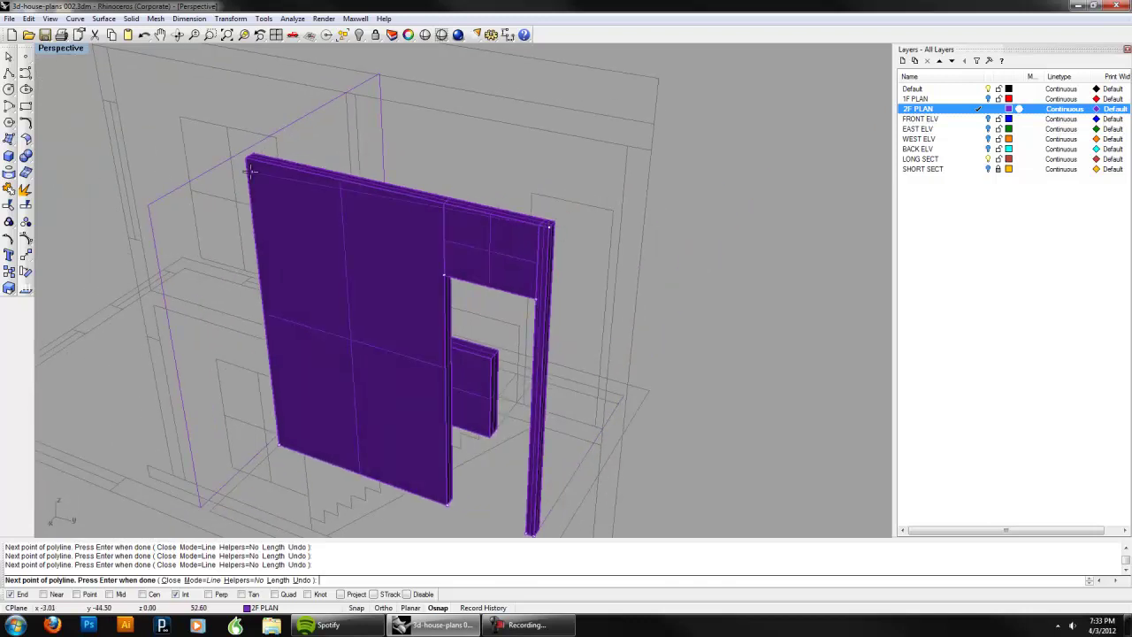
click(278, 441)
Step: Delete the long interior wall, door header and narrow stub boxes, keeping only their traced outline
click(387, 339)
key(Delete)
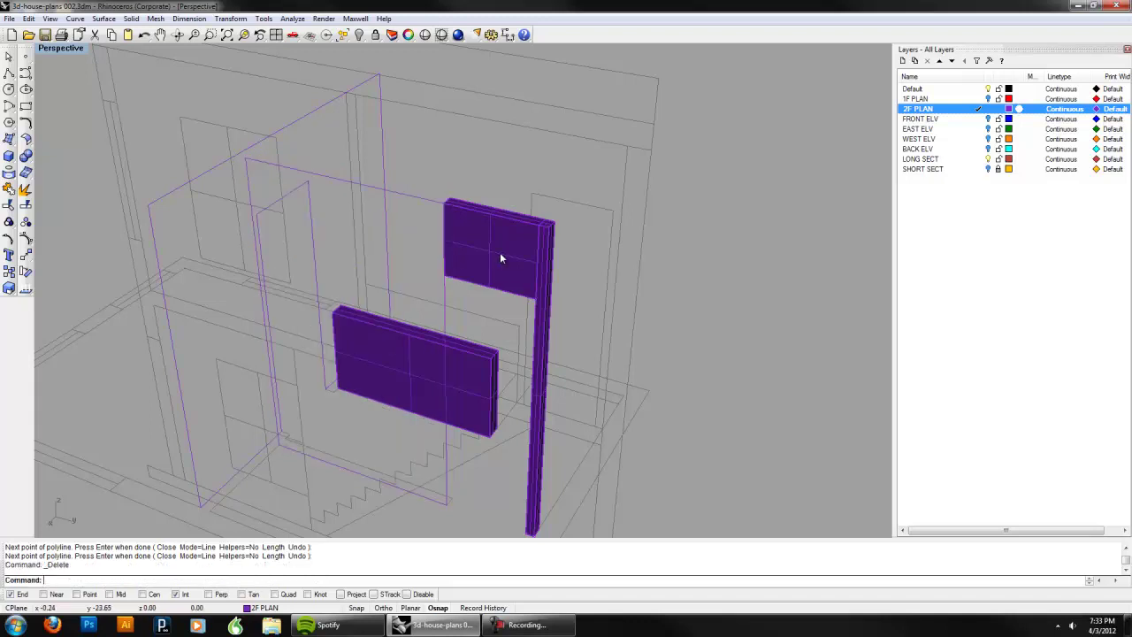
click(500, 253)
key(Delete)
click(540, 268)
key(Delete)
Step: Extrude both traced second-floor wall outlines as capped solids about 0.33 thick, snapping to the wall thickness
right_drag(540, 268, 600, 390)
click(640, 368)
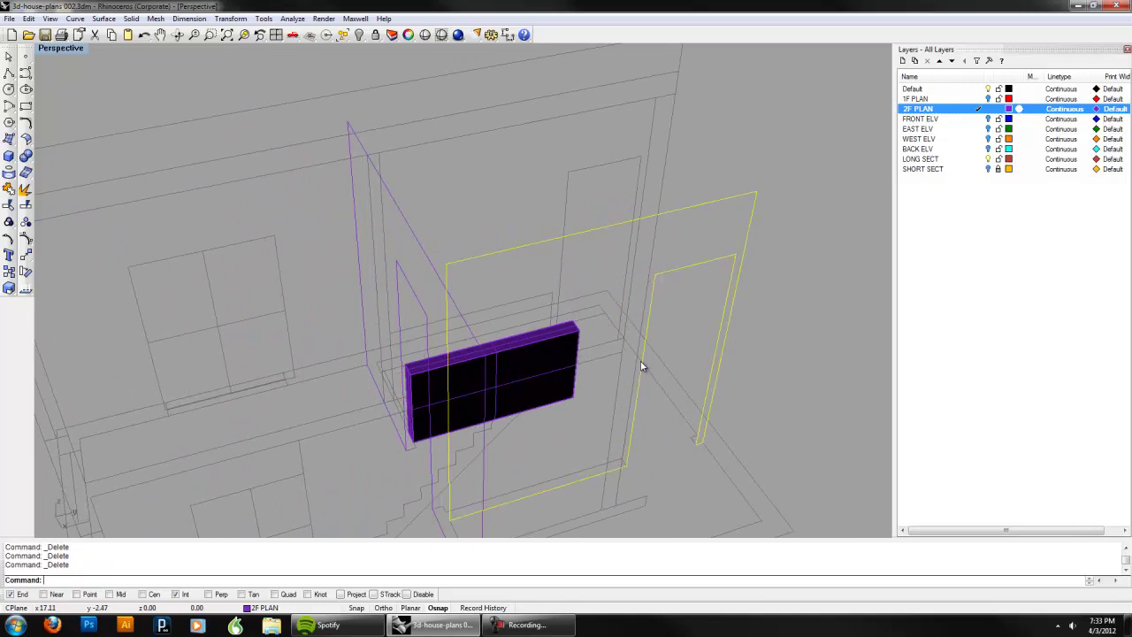
text(ExtrudeCrv)
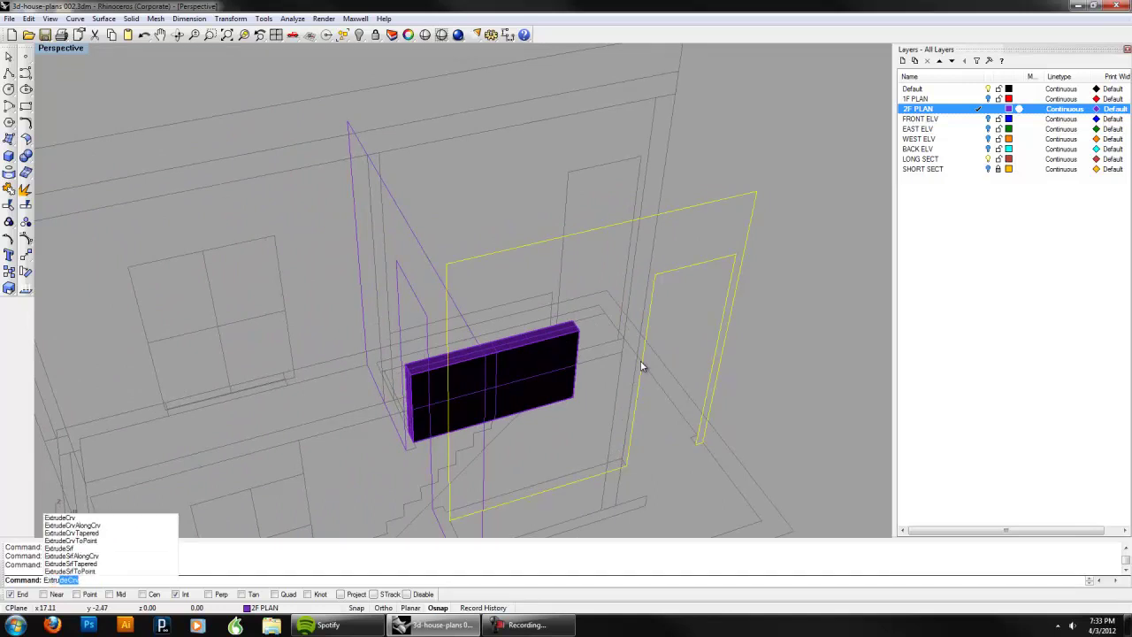
key(Return)
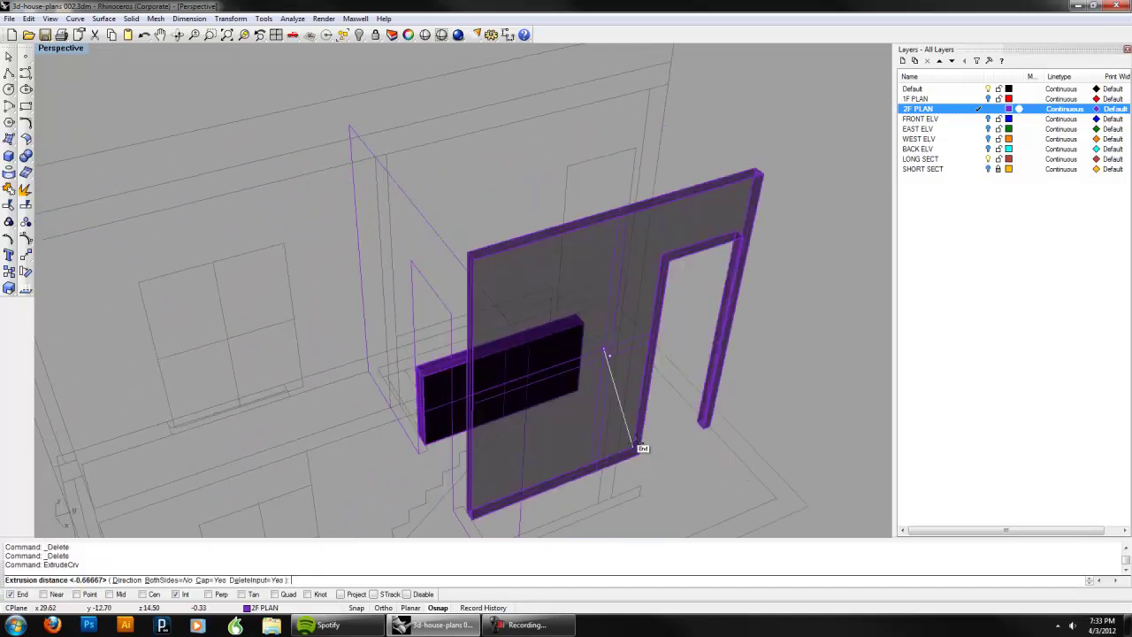
click(637, 447)
click(434, 228)
key(Return)
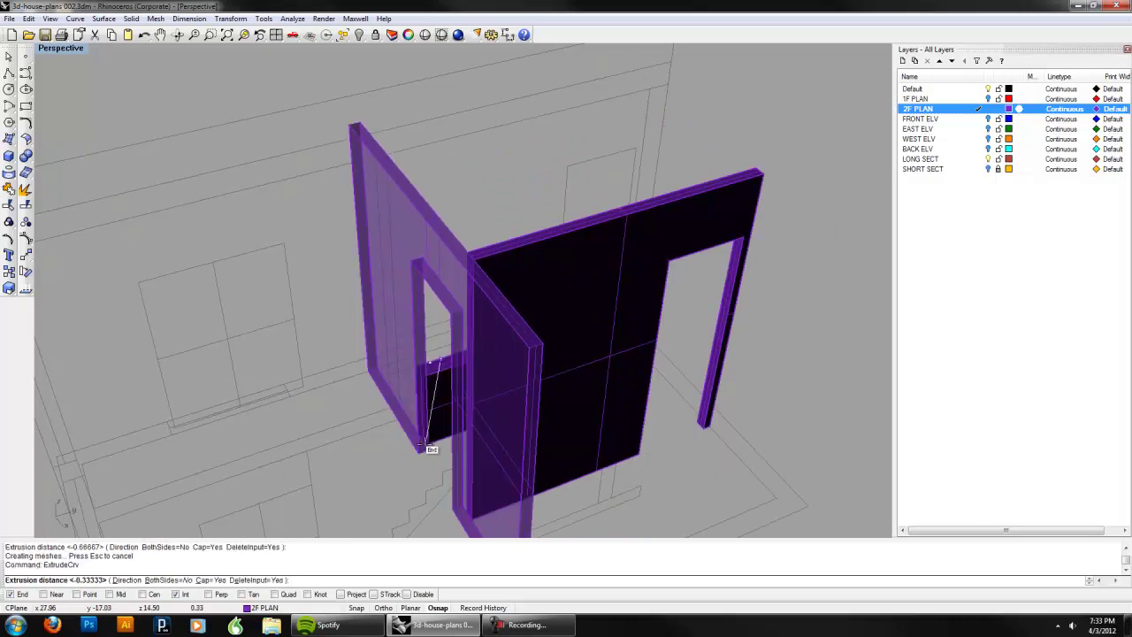
click(436, 455)
Step: Show the hidden objects and turn on the 1F PLAN and FRONT ELV layers
right_drag(435, 456, 460, 352)
text(Show)
key(Return)
right_drag(772, 221, 969, 158)
right_drag(793, 208, 333, 233)
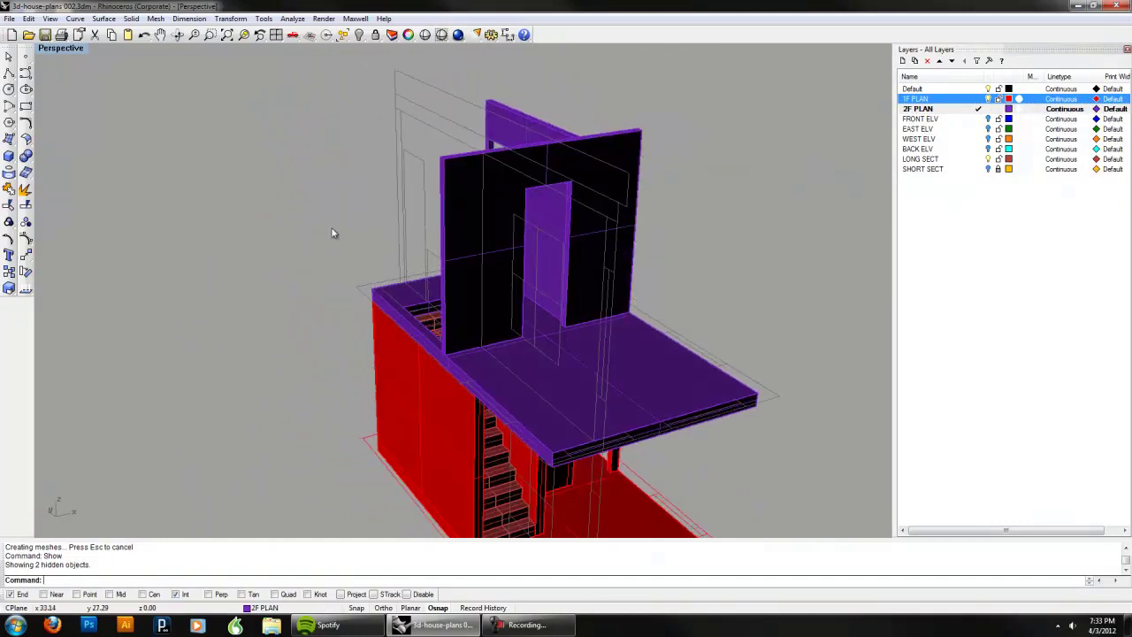
click(988, 119)
right_drag(753, 236, 455, 185)
scroll(576, 197, down, 5)
scroll(472, 252, up, 2)
right_drag(472, 256, 399, 237)
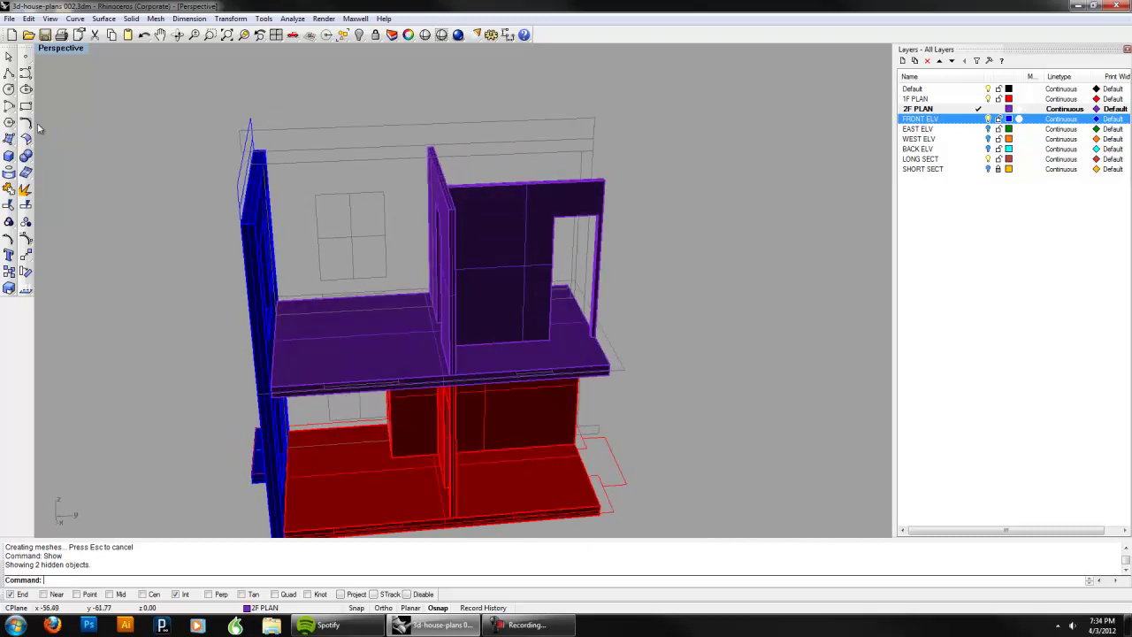
Step: Try a thin roof slab box from the front wall's top corner to the rear of the house, and undo it
click(9, 156)
right_drag(414, 151, 376, 179)
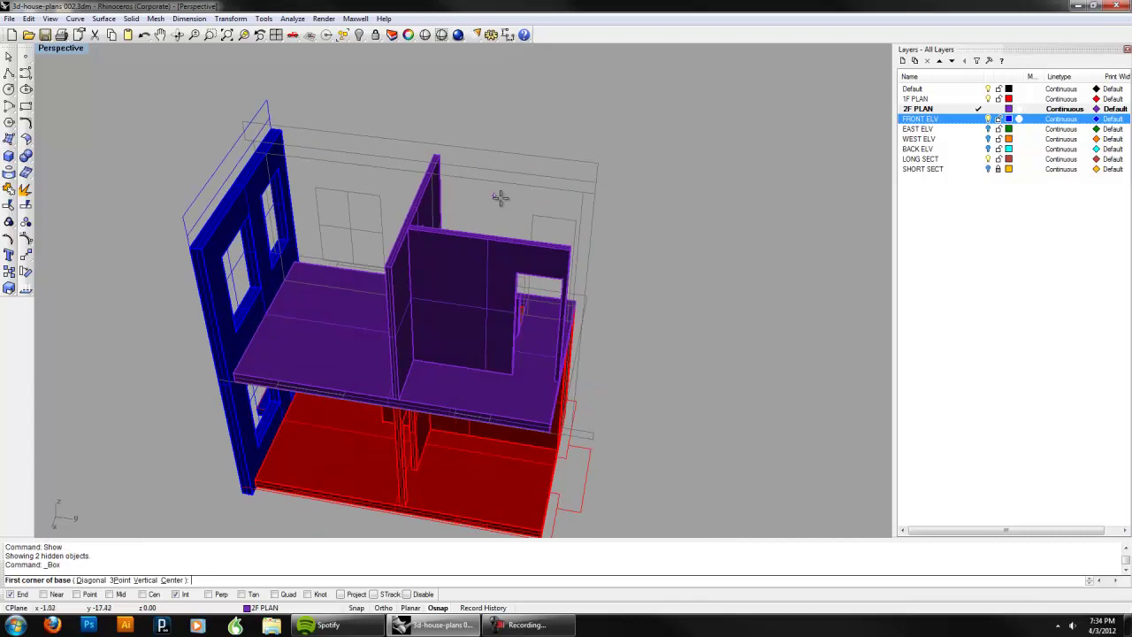
click(270, 130)
right_drag(404, 228, 465, 222)
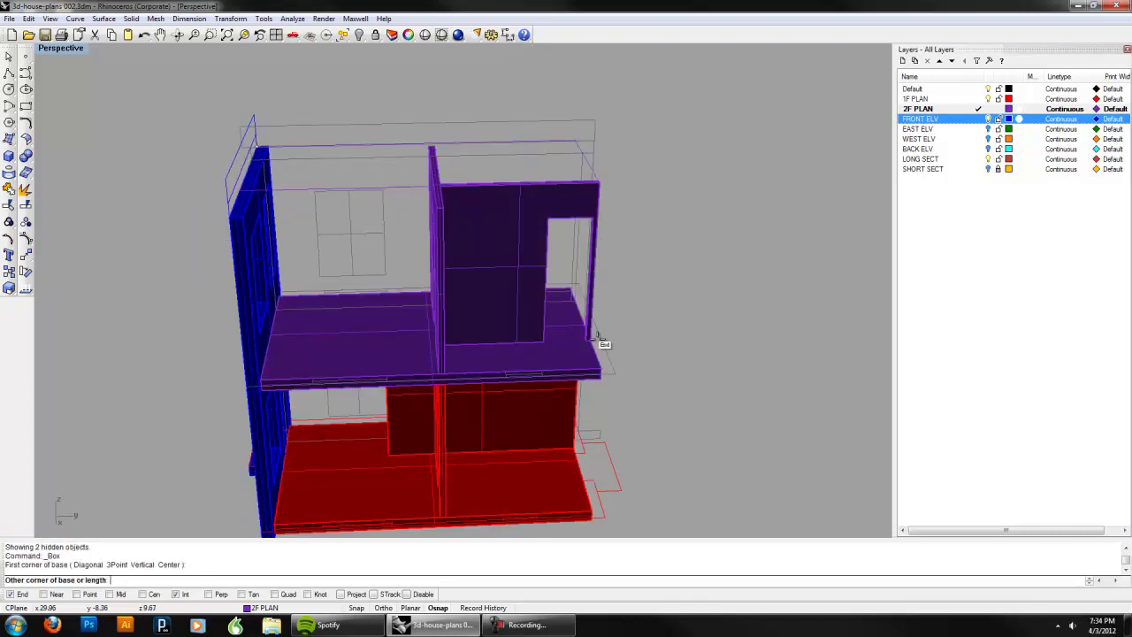
click(605, 365)
right_drag(605, 365, 609, 290)
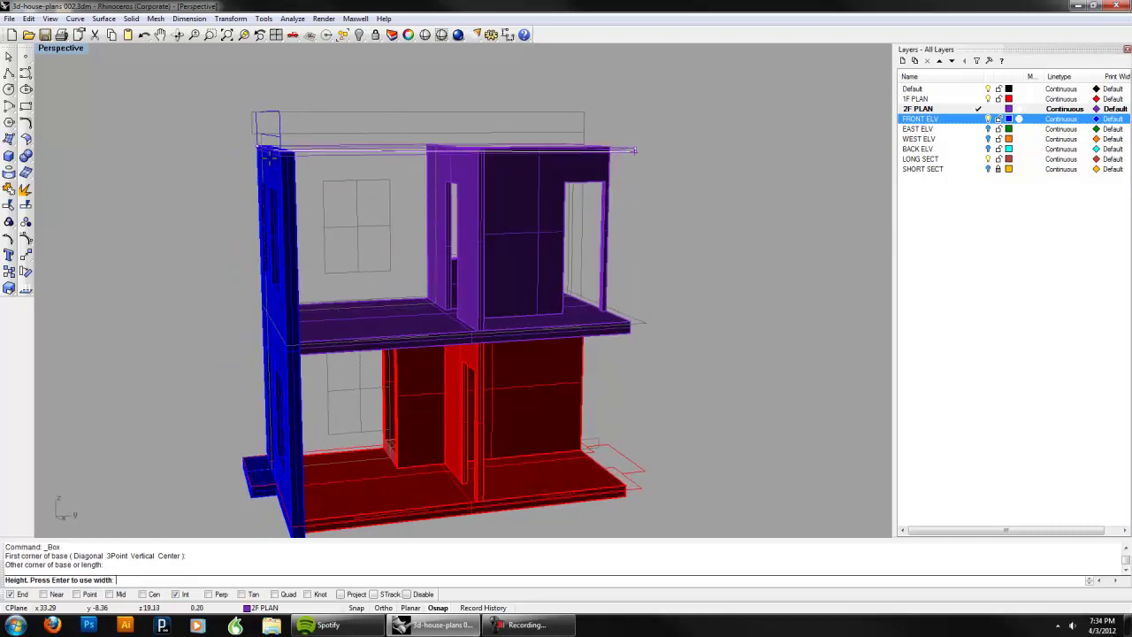
scroll(253, 119, up, 5)
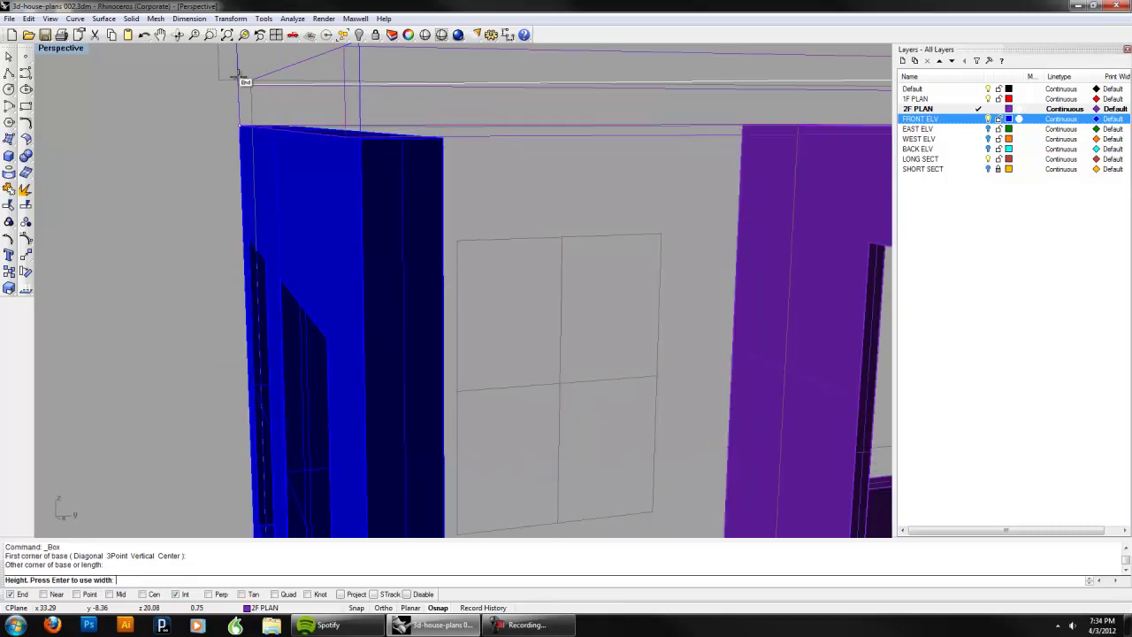
scroll(245, 86, up, 4)
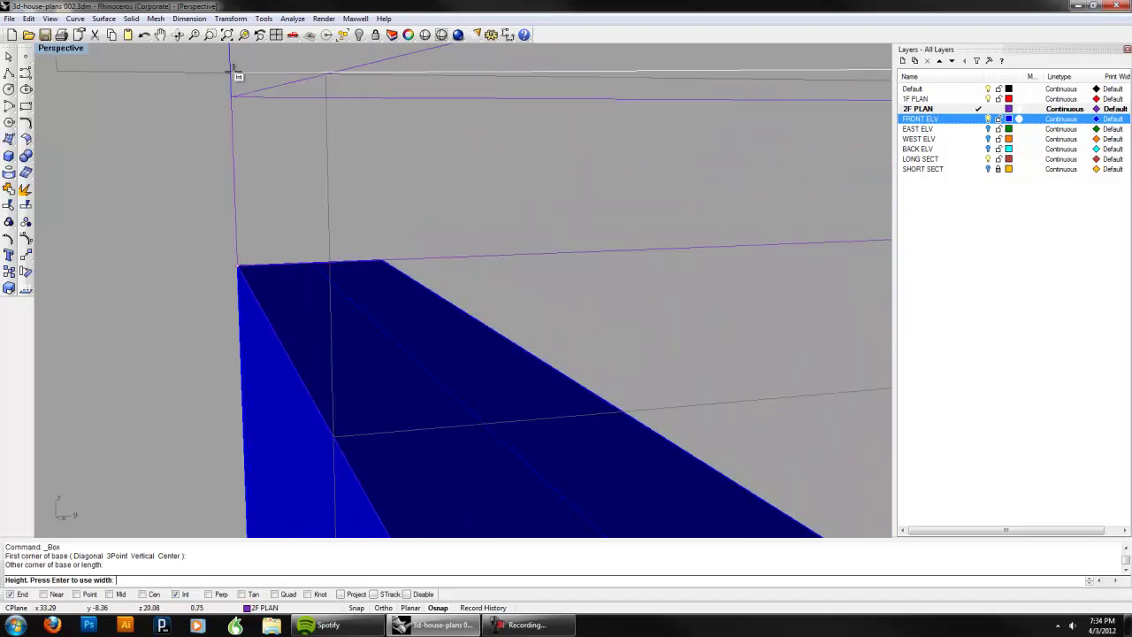
click(235, 72)
scroll(263, 118, down, 3)
scroll(345, 152, up, 2)
right_drag(385, 180, 397, 256)
key(ctrl+z)
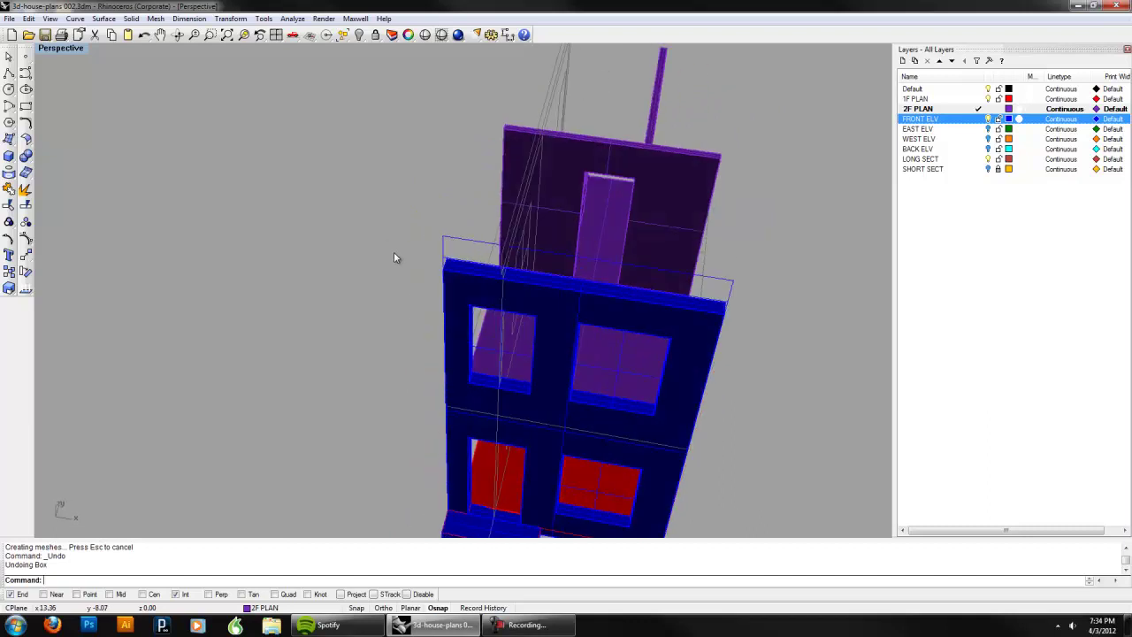
Step: Add a roof slab box from the front wall's top outer corner to the opposite rear corner, up to the drawn roof line
right_click(397, 256)
click(450, 283)
right_drag(449, 283, 811, 270)
click(833, 347)
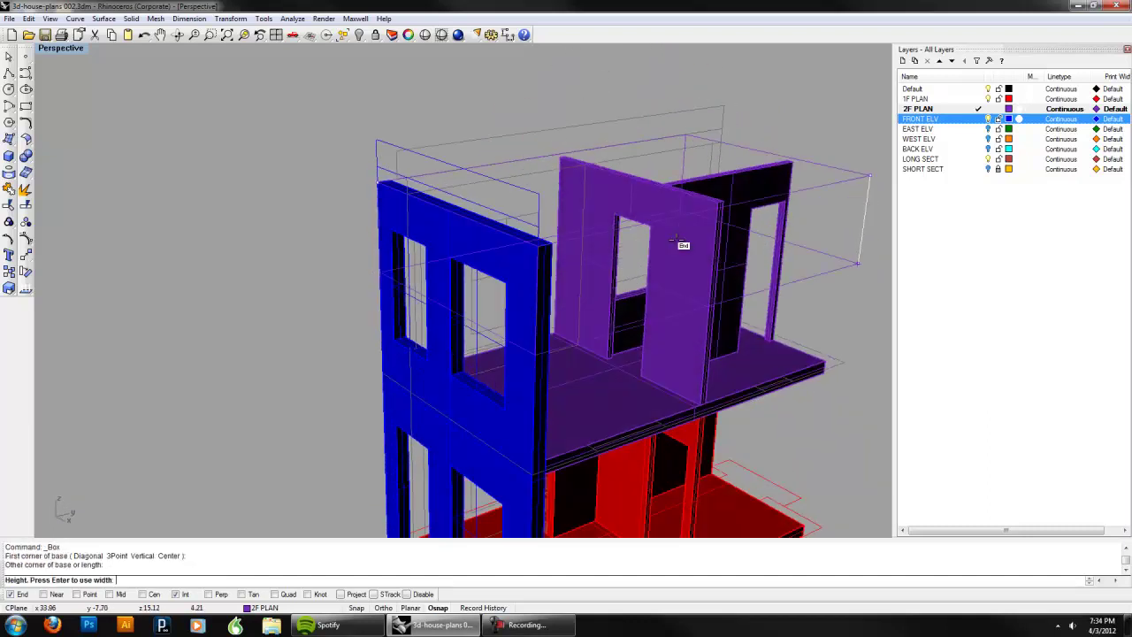
click(387, 170)
right_drag(438, 214, 401, 228)
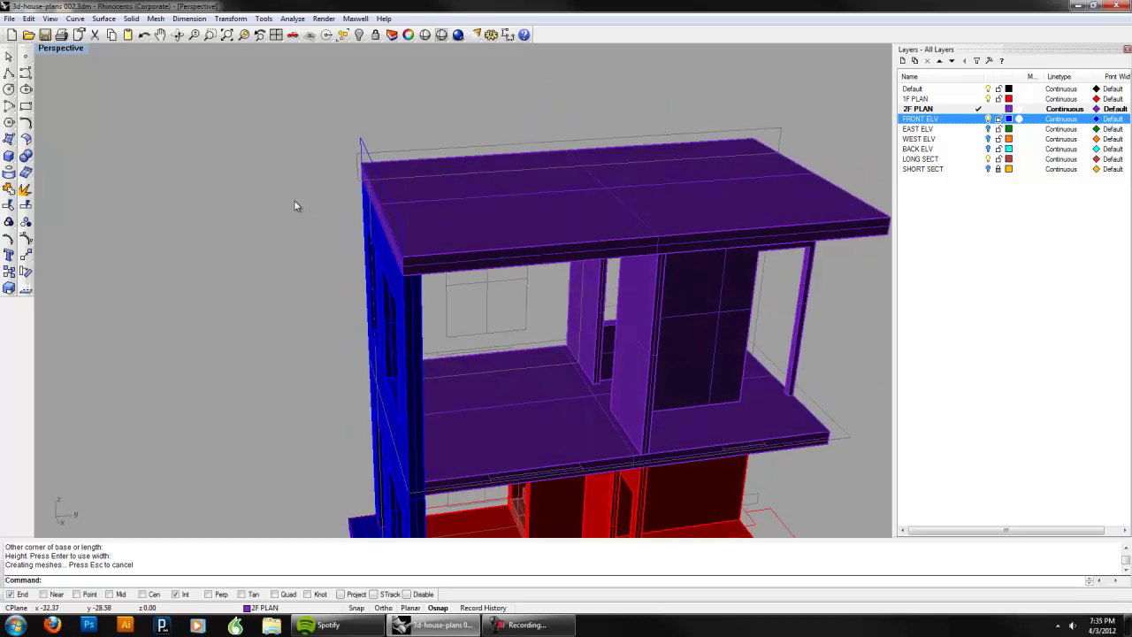
Step: In the left view, draw a rectangle over the long section's overhanging roof profile above the slab
right_drag(309, 204, 368, 175)
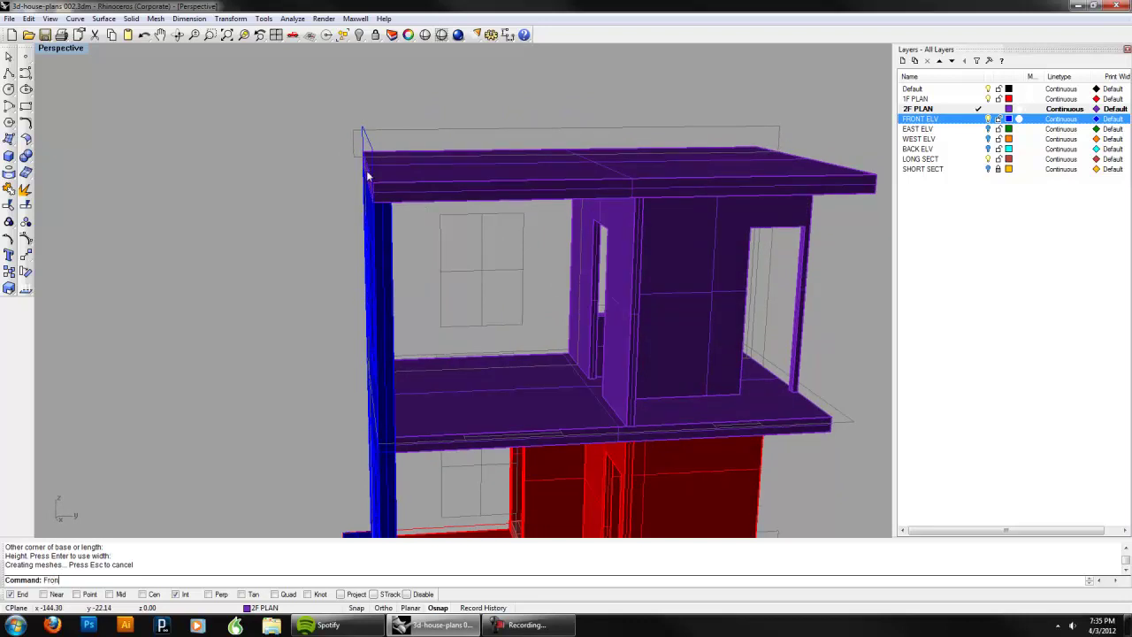
key(Return)
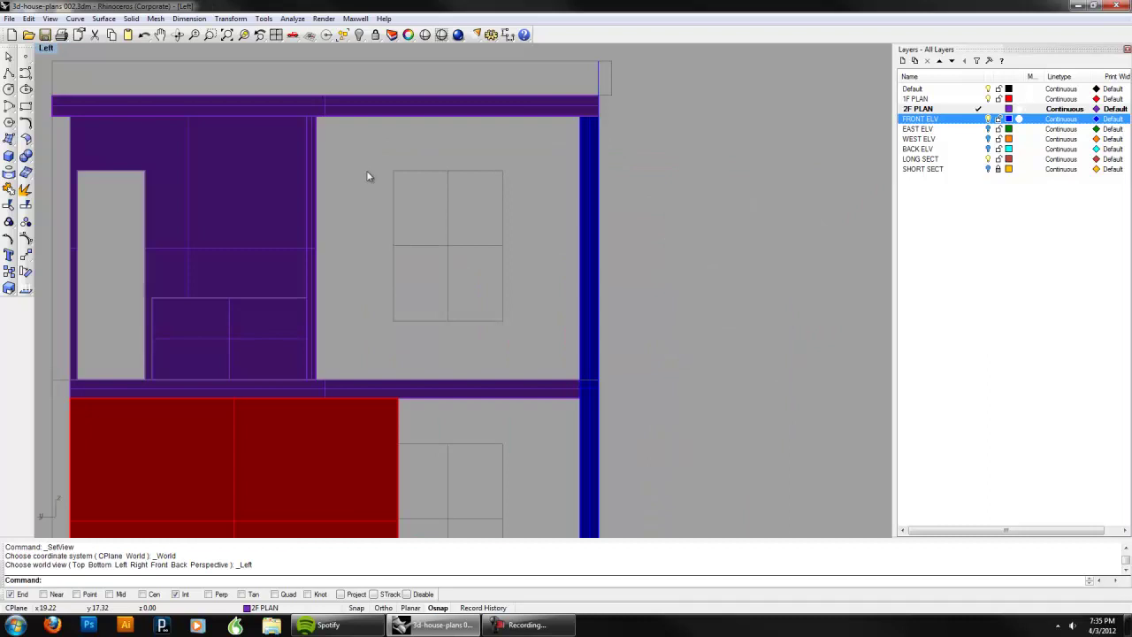
scroll(366, 170, down, 6)
right_drag(366, 170, 487, 186)
click(26, 107)
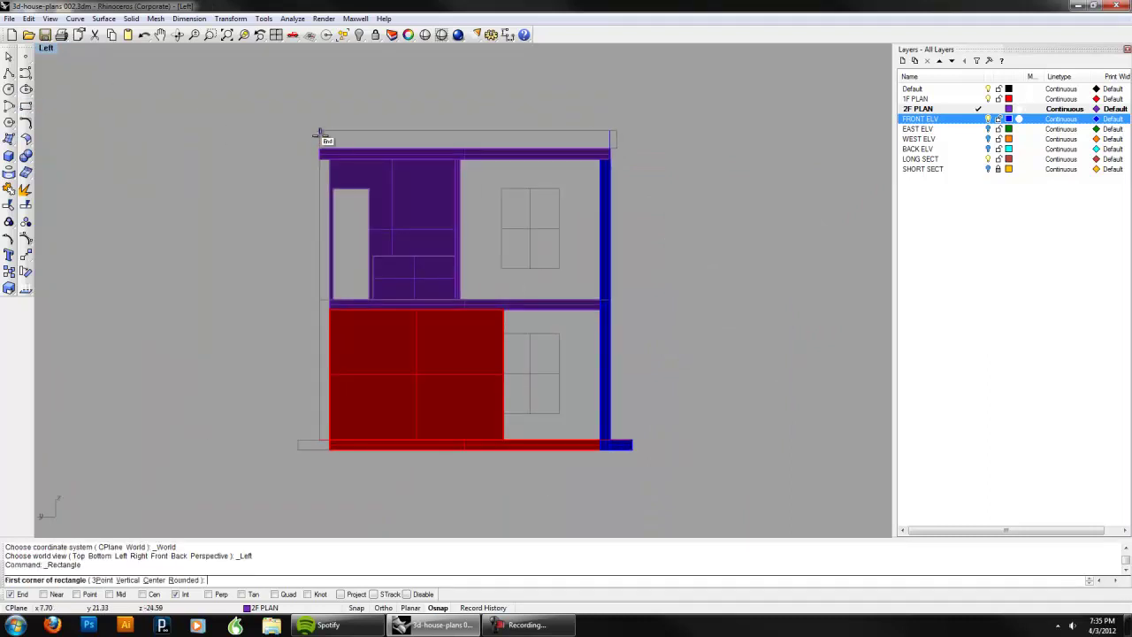
click(319, 129)
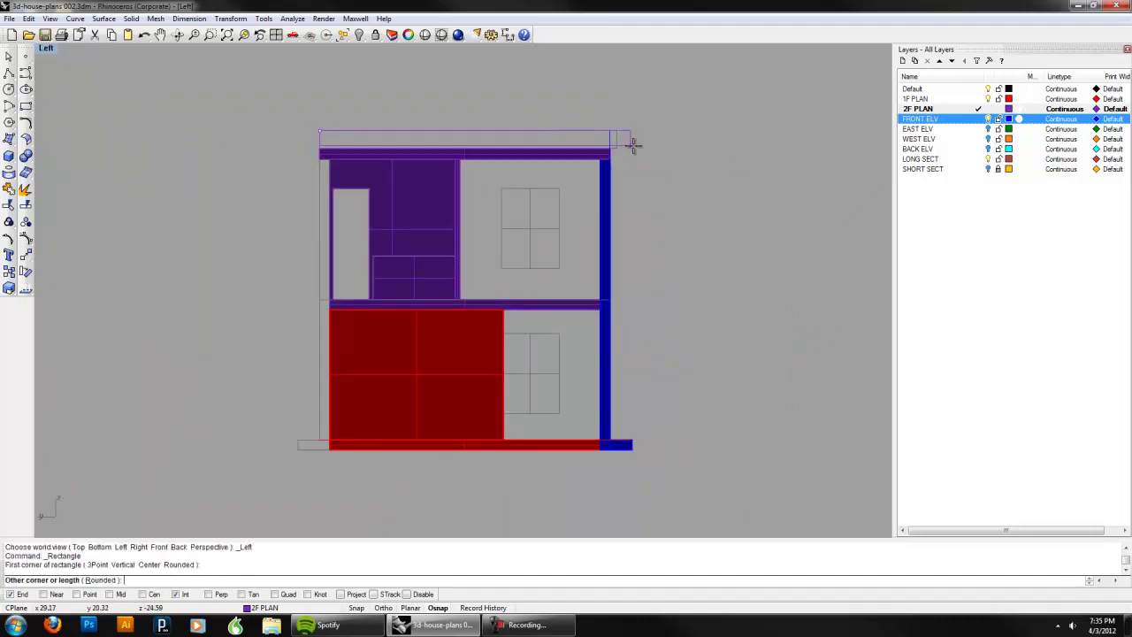
click(618, 149)
Step: In the top view, move the roof profile rectangle from the section line to the house's outer side edge
click(616, 139)
key(ctrl+F1)
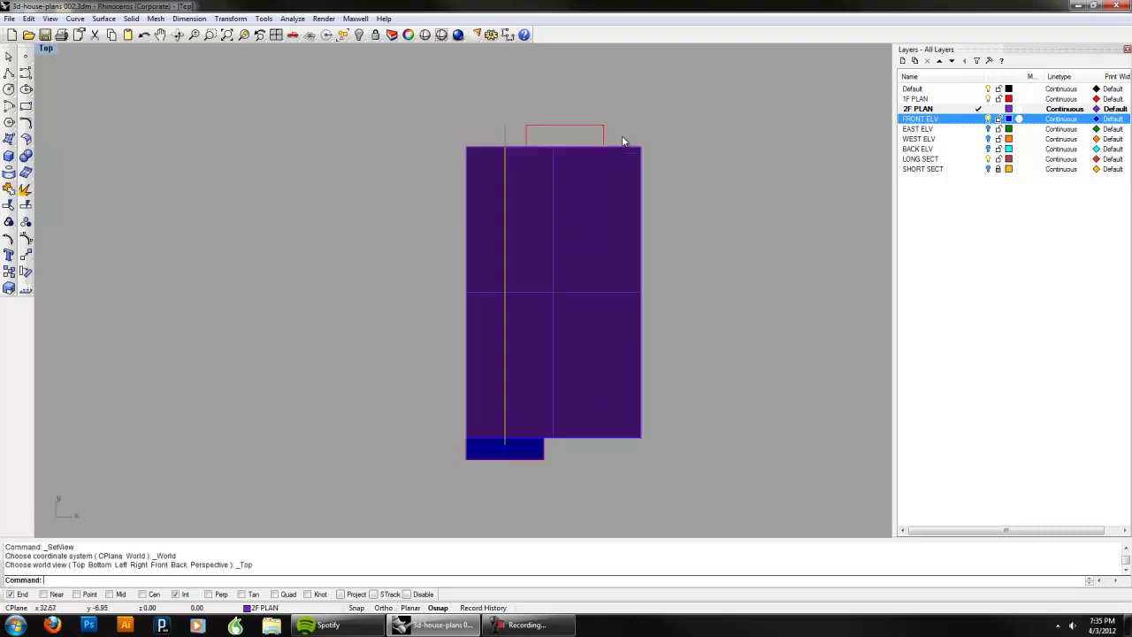
key(Return)
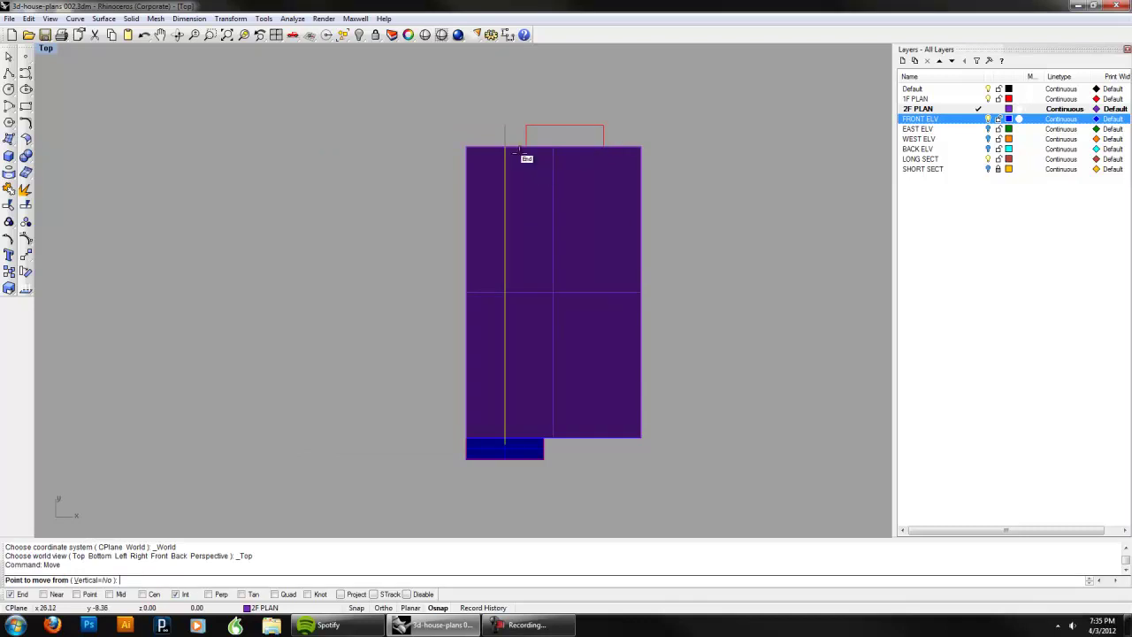
scroll(520, 152, up, 2)
scroll(515, 150, down, 1)
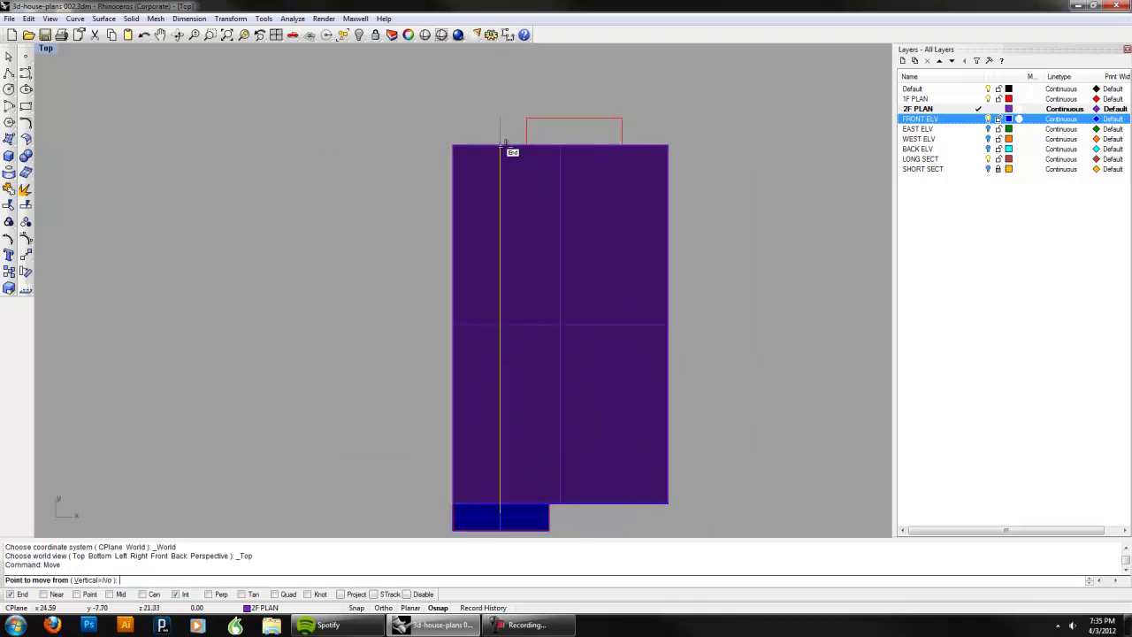
click(500, 145)
click(455, 145)
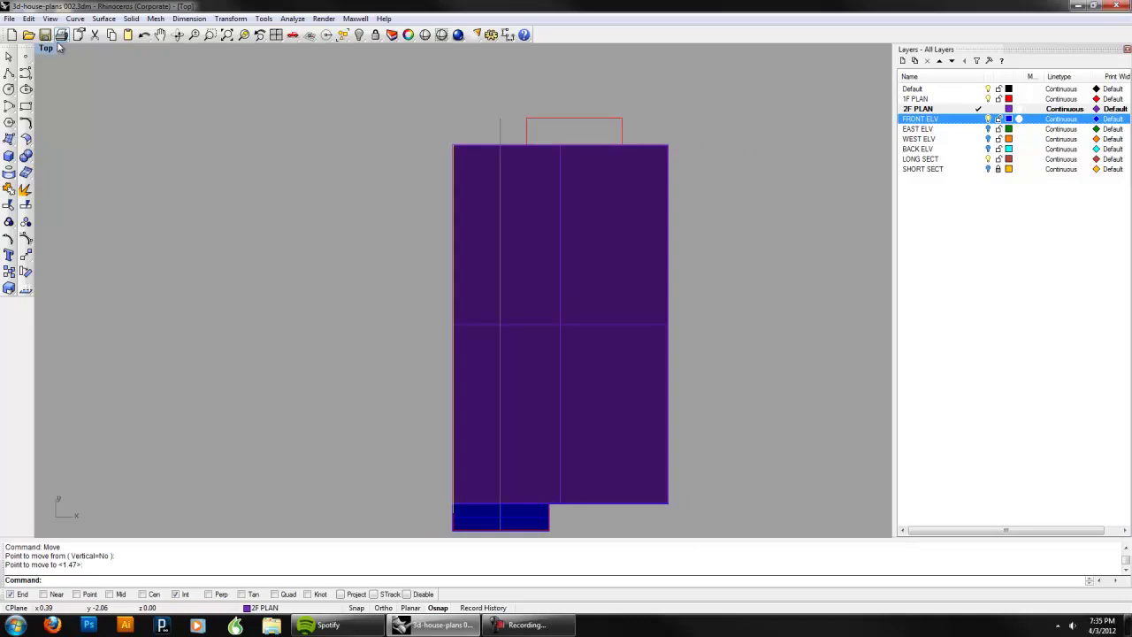
Step: In the perspective view, move the roof profile rectangle vertically up to the section's roof height on top of the slab
click(47, 47)
mouse_move(124, 192)
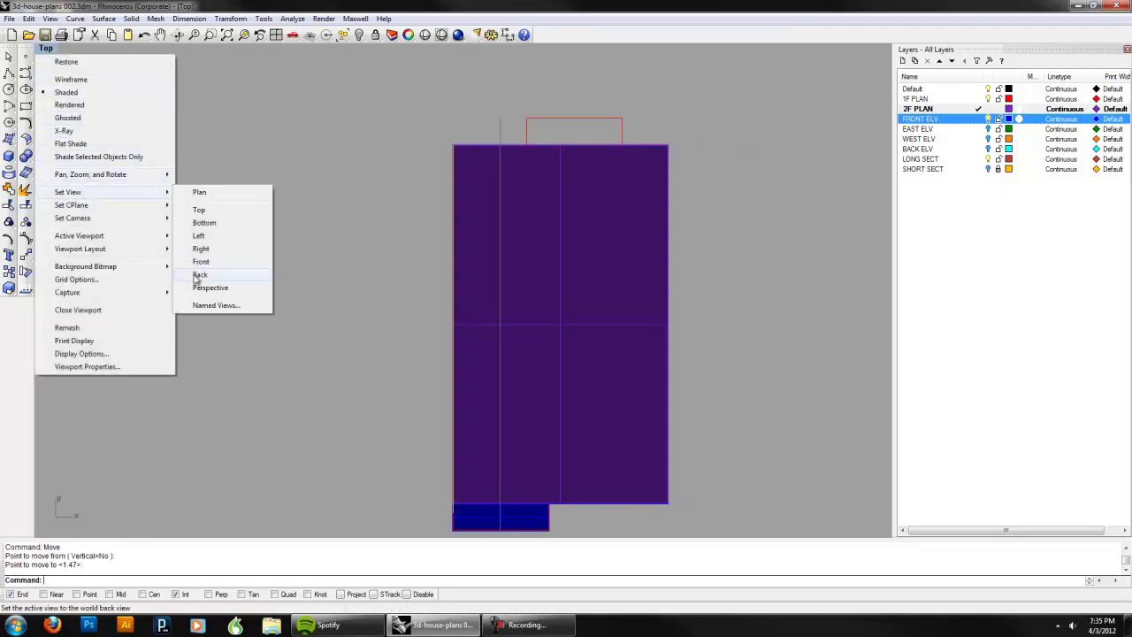
click(205, 287)
right_drag(541, 279, 543, 246)
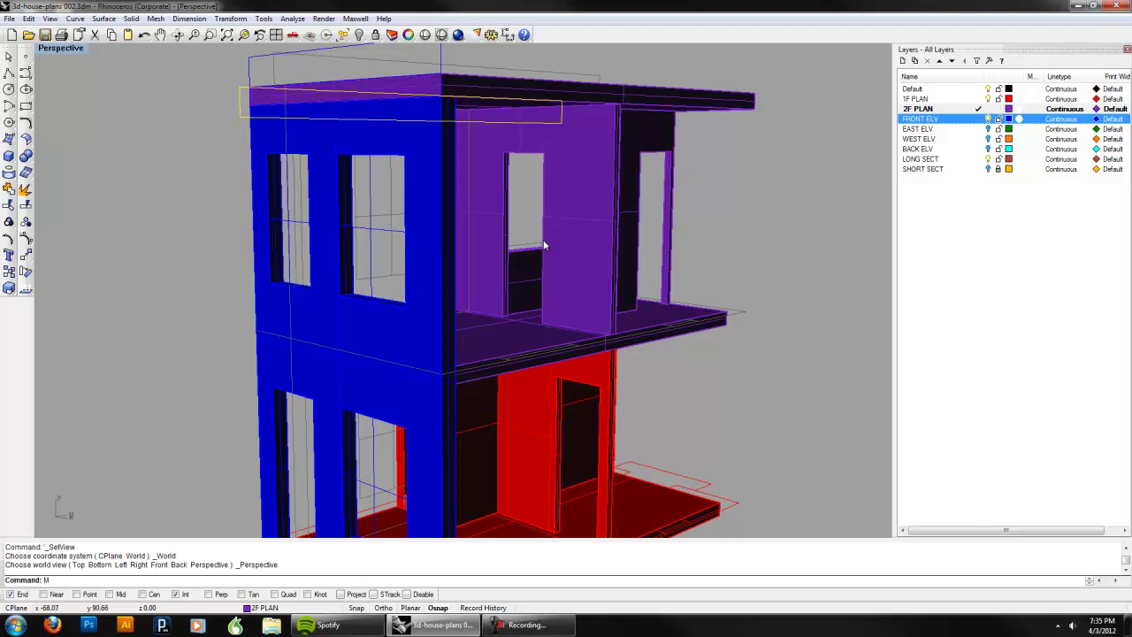
text(move)
key(Return)
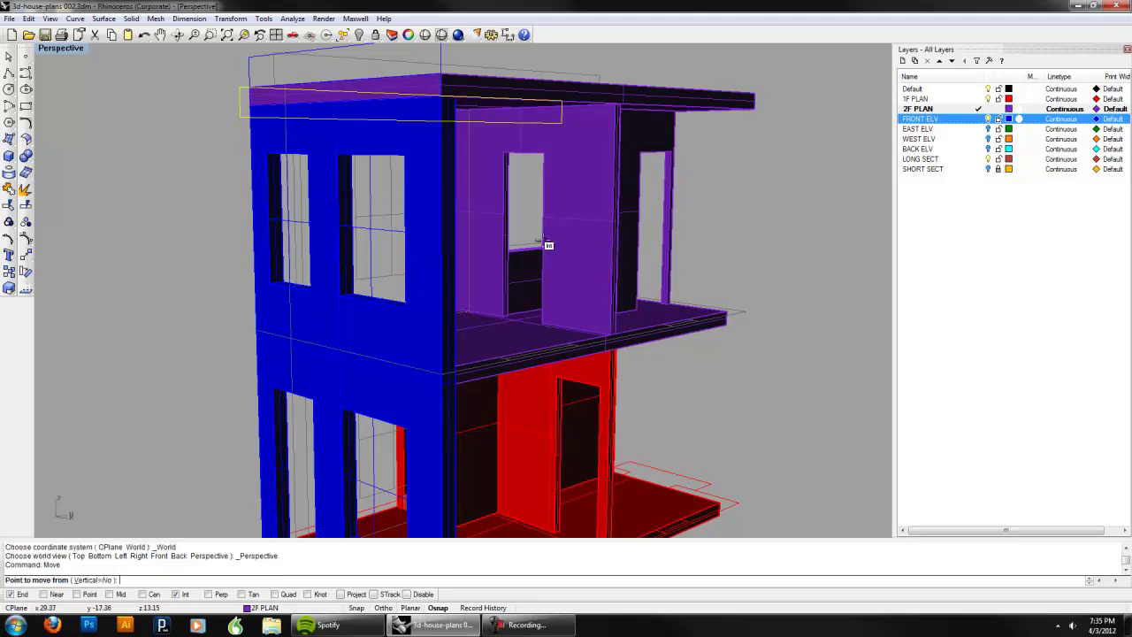
click(89, 579)
right_drag(214, 366, 253, 332)
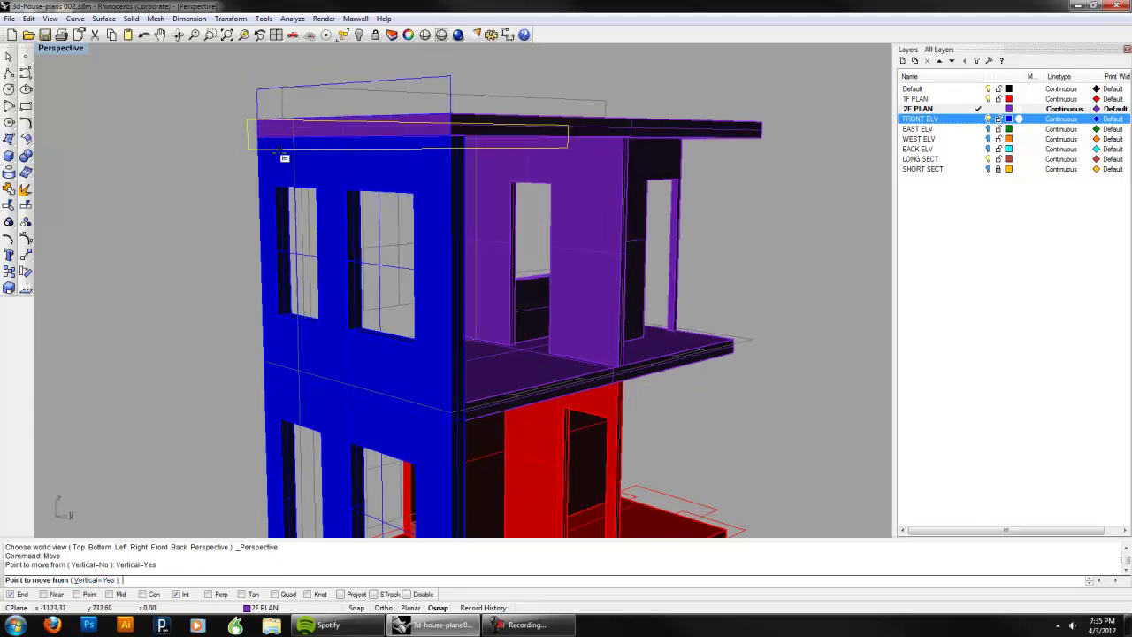
click(254, 132)
click(290, 105)
Step: Extrude the roof profile rectangle as a capped solid across the full width of the house
text(Extru)
key(Return)
right_drag(293, 104, 721, 228)
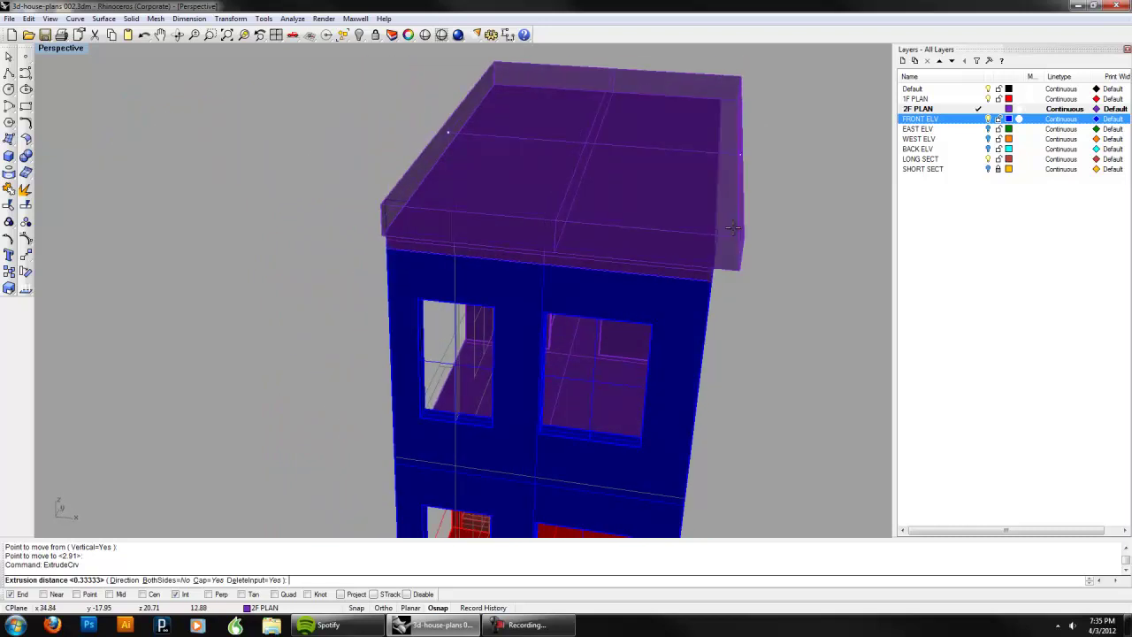
click(722, 231)
right_drag(769, 279, 644, 179)
scroll(741, 182, down, 3)
Step: Make FRONT ELV the current layer
click(602, 131)
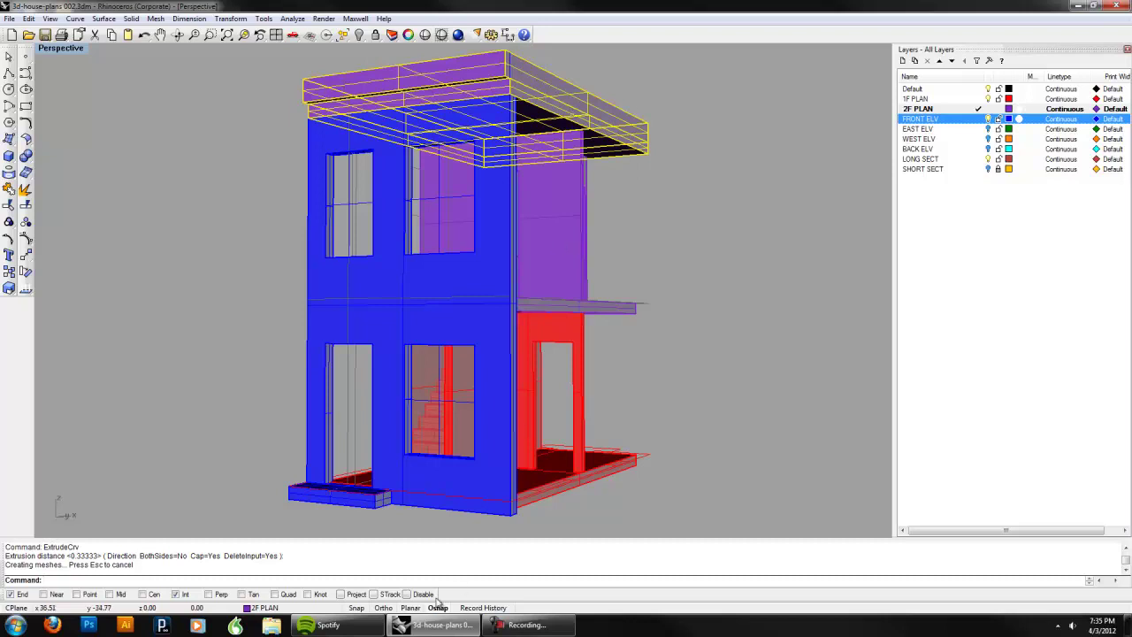
click(281, 607)
click(281, 540)
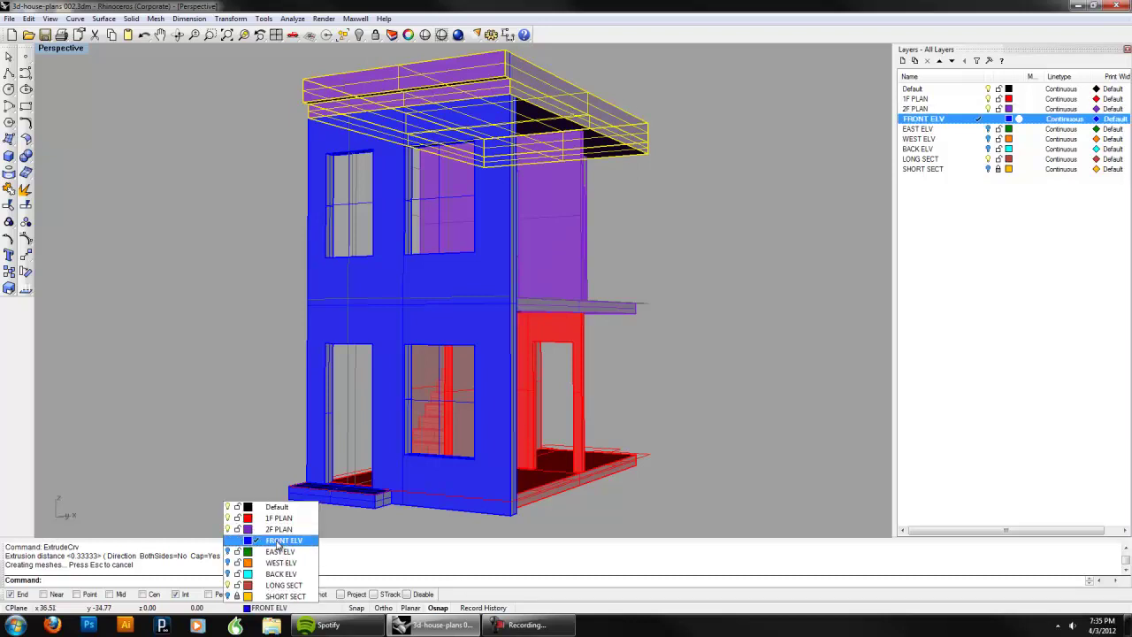
click(691, 373)
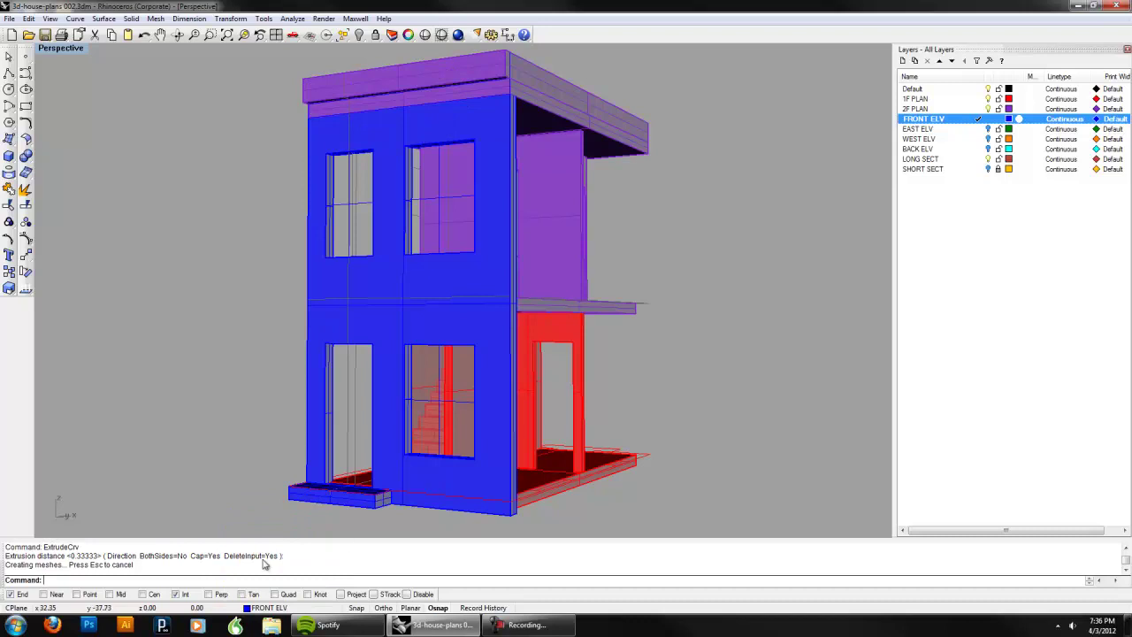
Step: Assign the roof slab and the overhanging roof block above it to the FRONT ELV layer
click(474, 96)
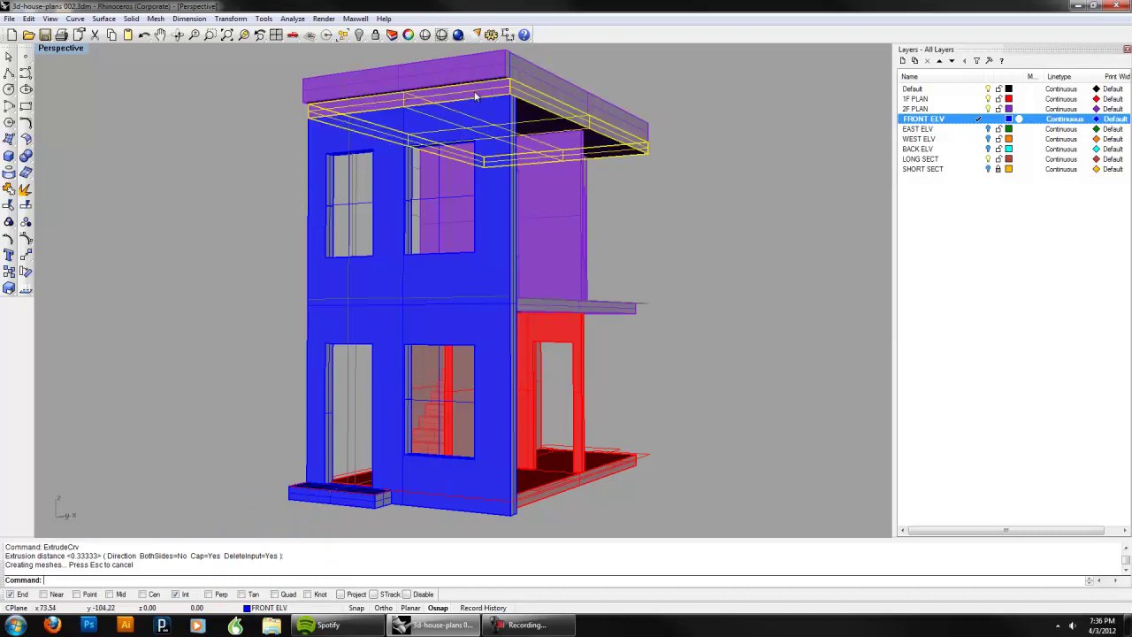
shift+click(475, 76)
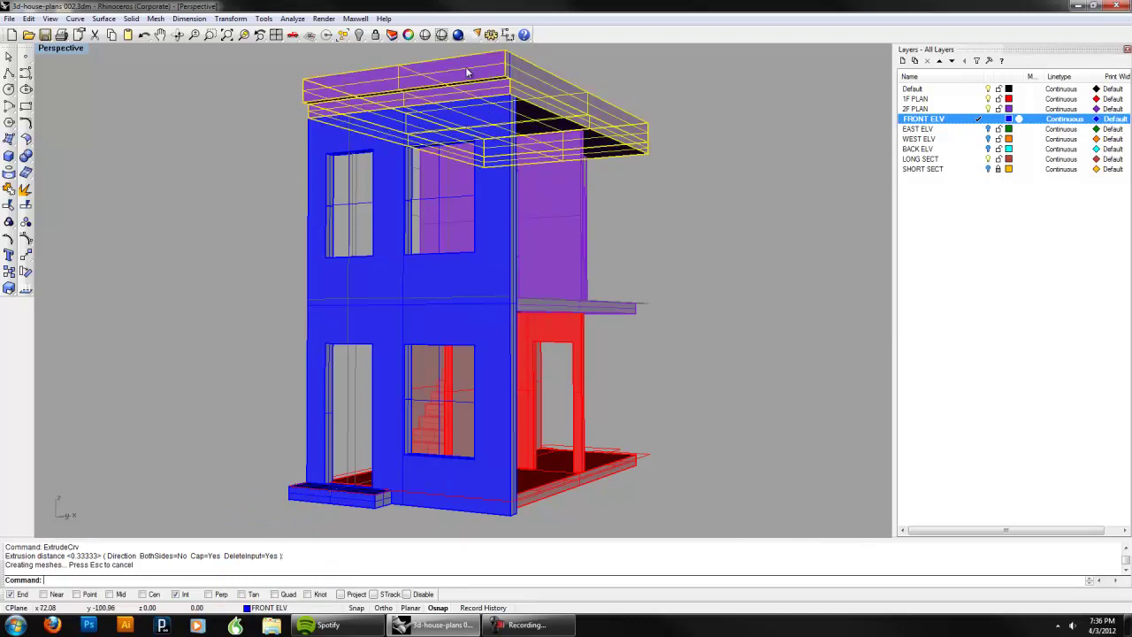
key(F3)
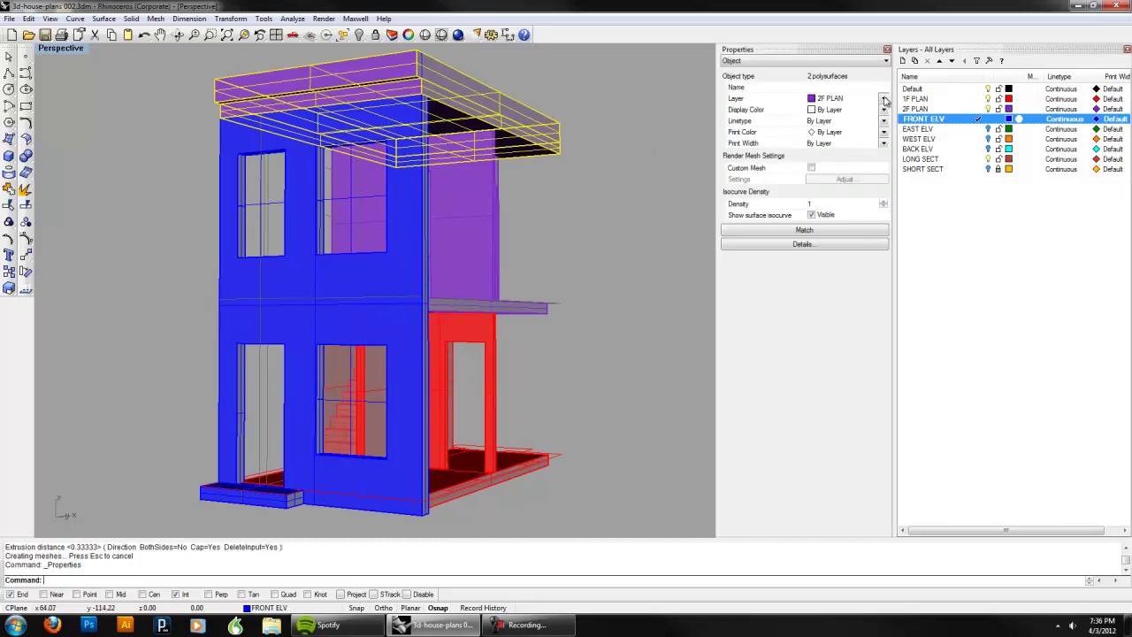
click(883, 98)
click(862, 142)
click(579, 206)
right_drag(579, 206, 489, 252)
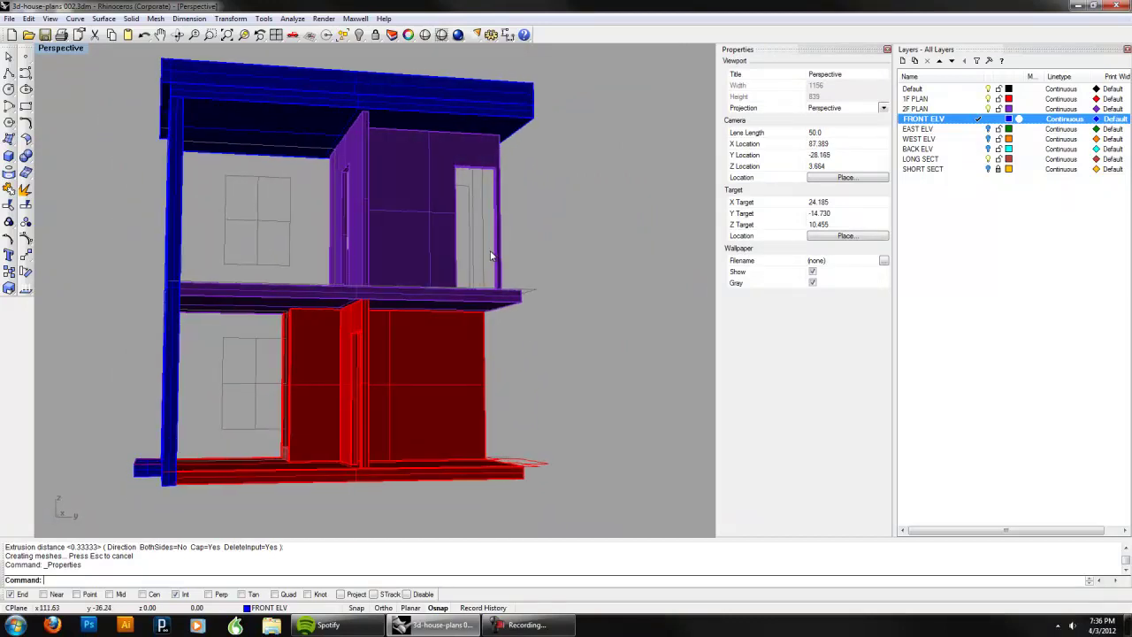
Step: Turn on the EAST ELV, WEST ELV and BACK ELV layers
right_drag(369, 257, 636, 292)
click(988, 129)
click(988, 139)
click(988, 148)
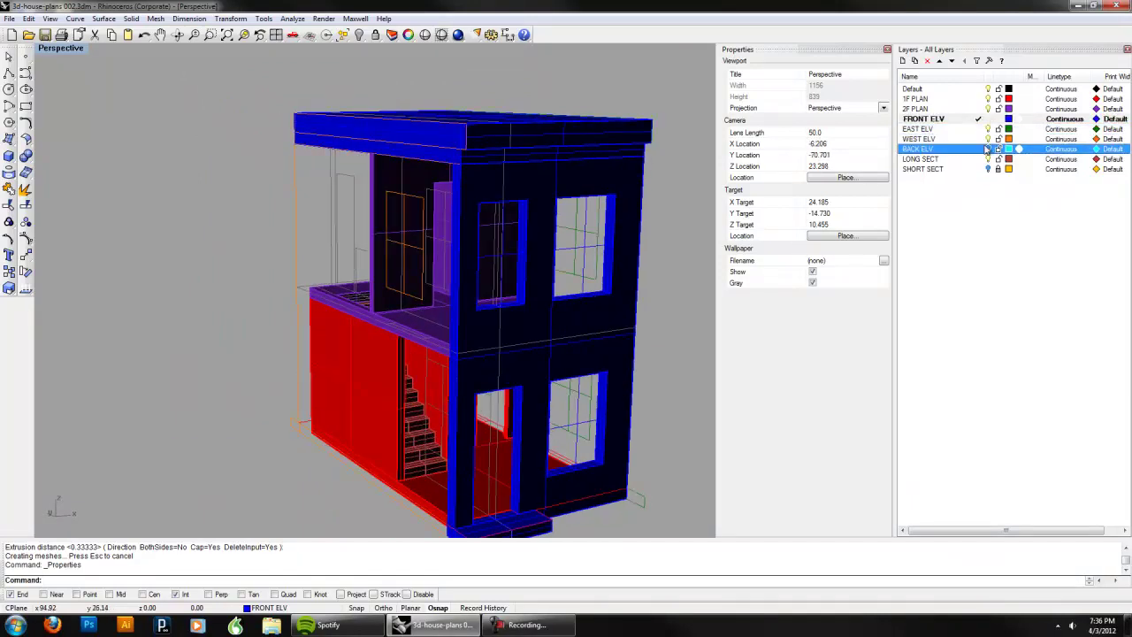
right_drag(588, 254, 432, 268)
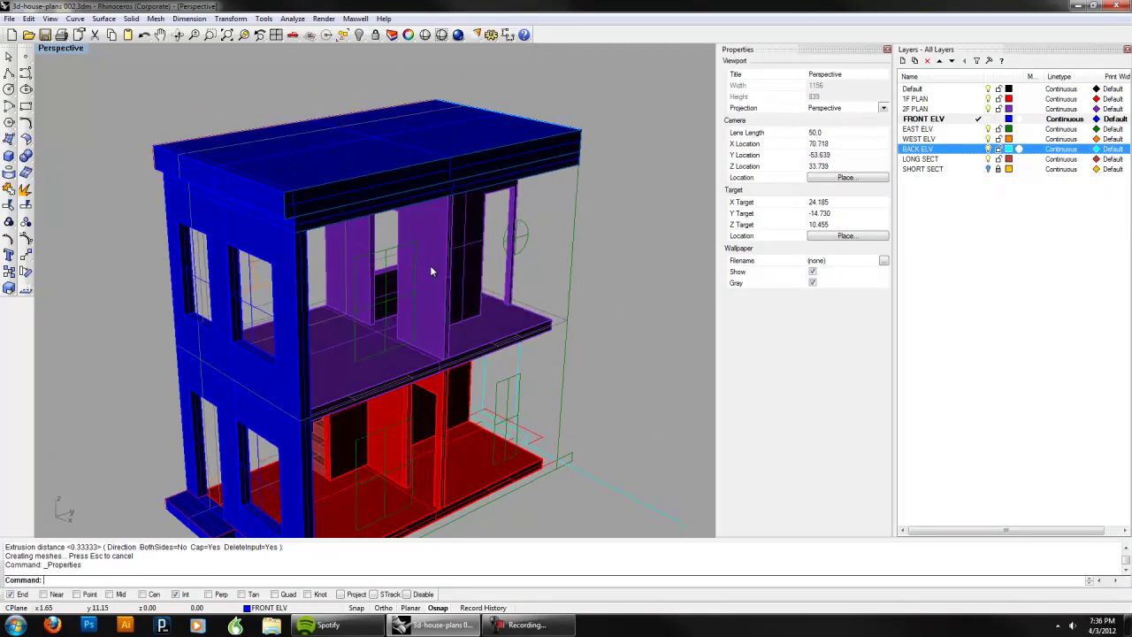
scroll(457, 229, down, 5)
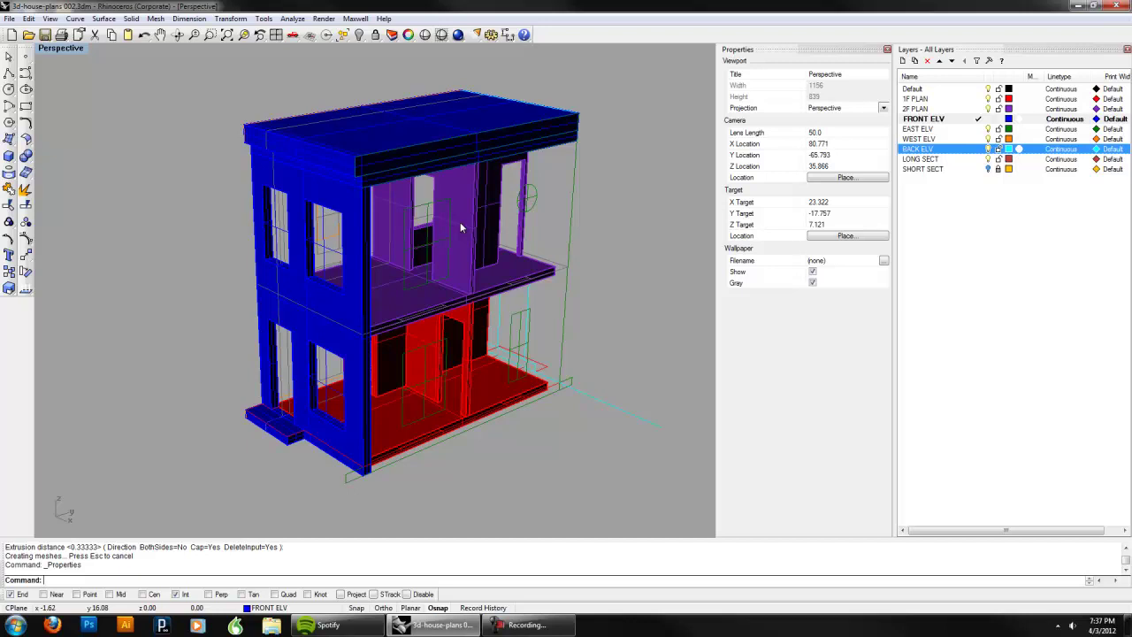
right_drag(460, 228, 601, 285)
right_drag(569, 340, 433, 343)
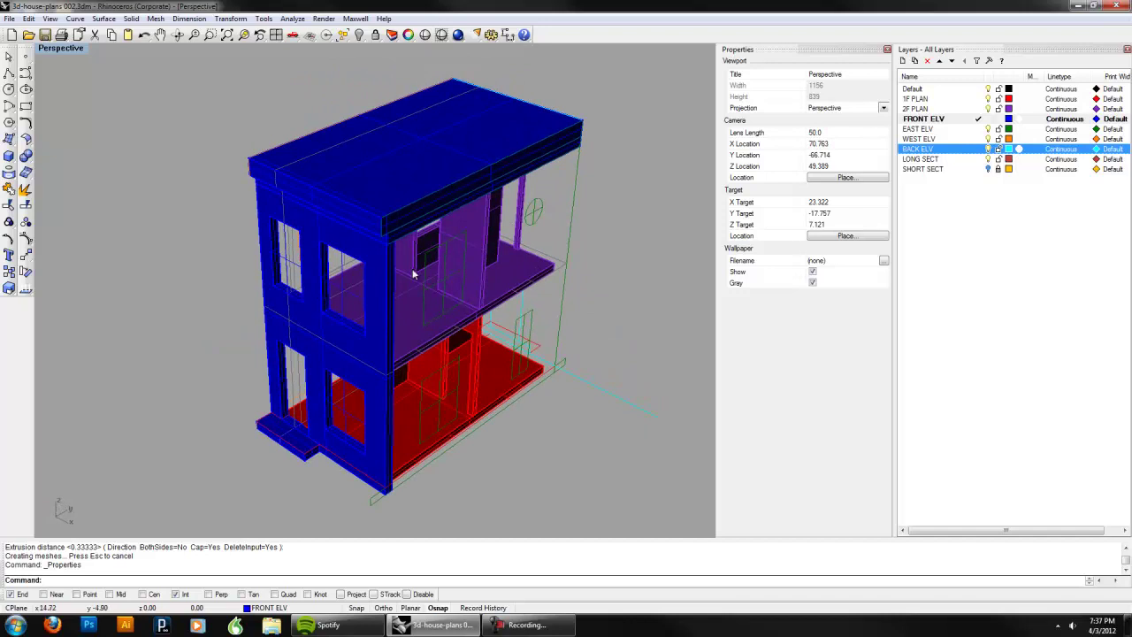